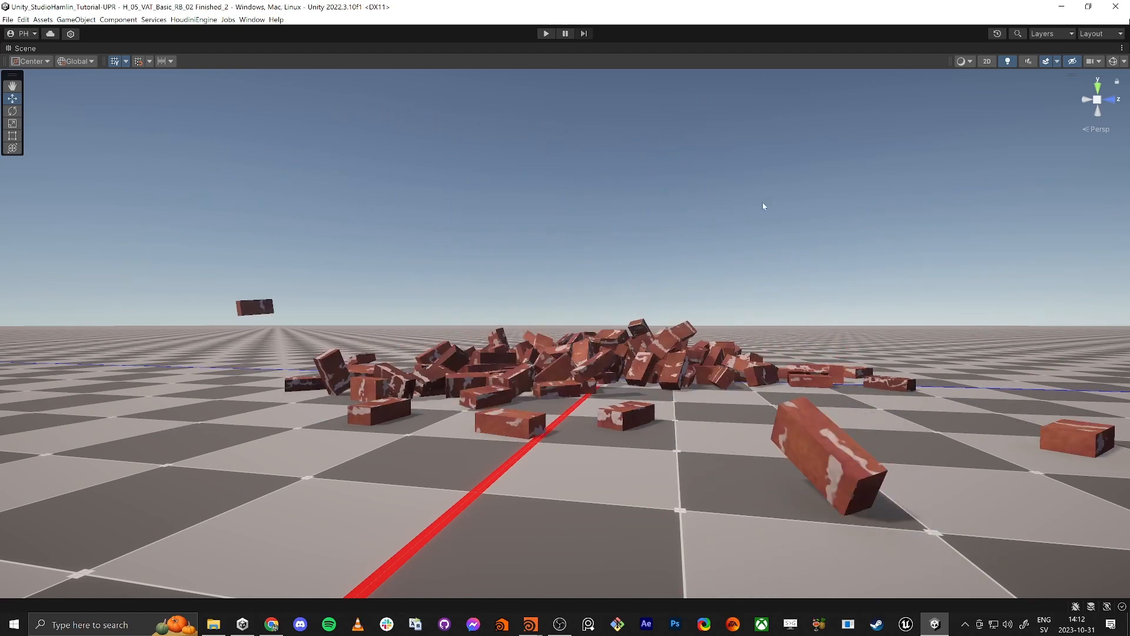
Step: Examine the finished brick pile animation in the Scene view from several angles
left_click_drag(624, 204, 652, 283, "alt")
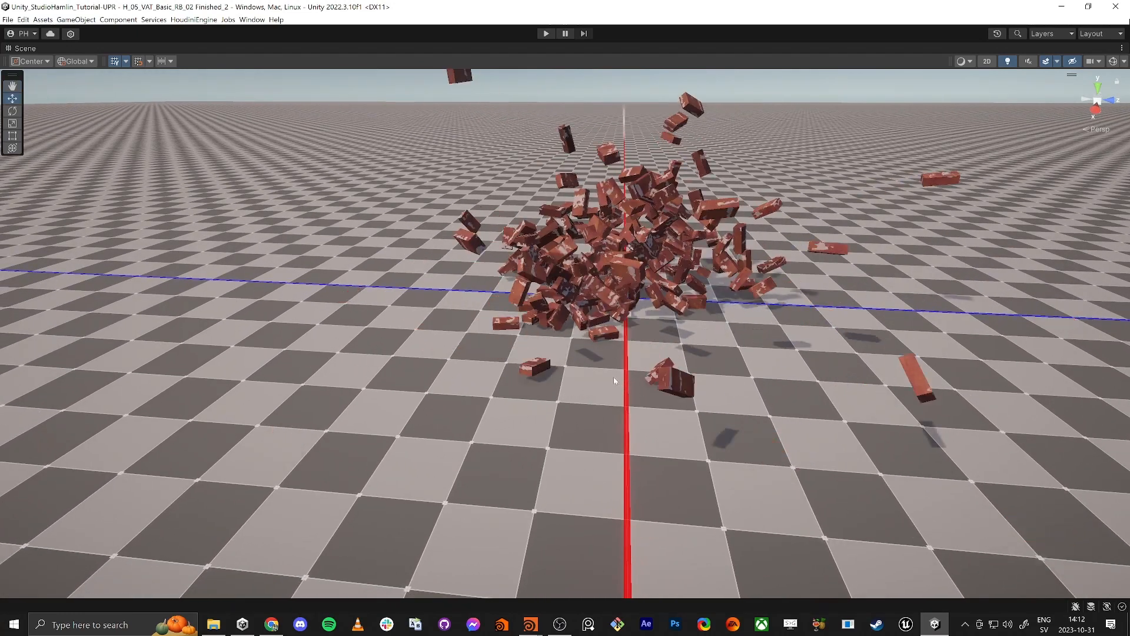
left_click_drag(677, 477, 685, 442, "alt")
left_click(590, 266)
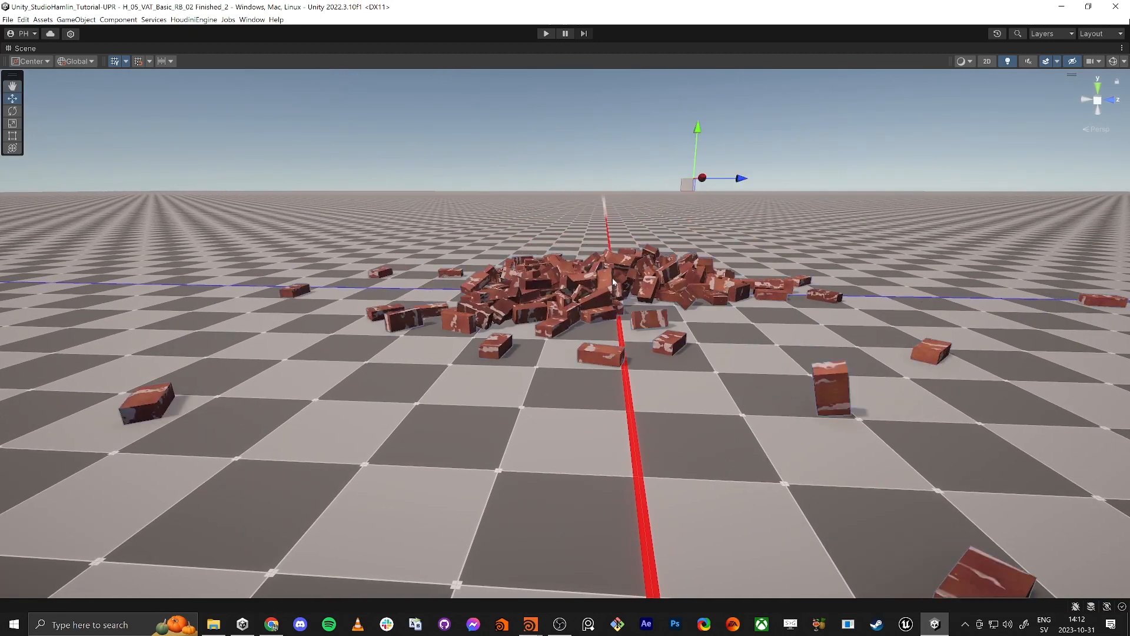
left_click_drag(648, 328, 627, 300, "alt")
left_click(611, 194)
left_click_drag(611, 194, 591, 169, "alt")
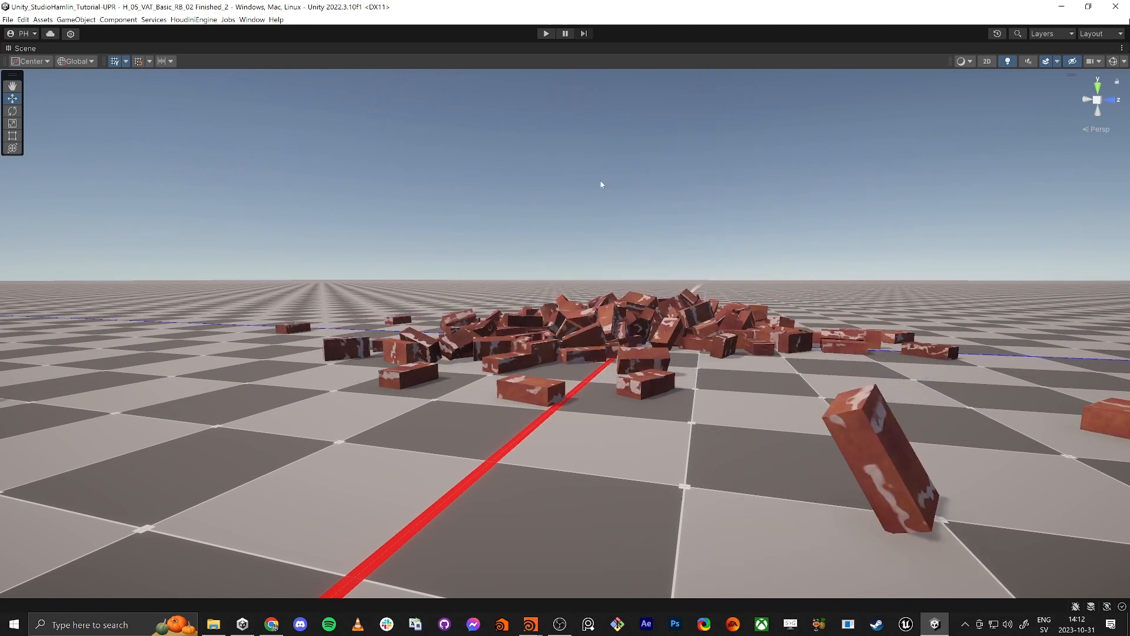
Step: Restore the full editor layout and open the H_05_VAT_Basic_RB_02 scene from its tutorial folder
key("shift+space")
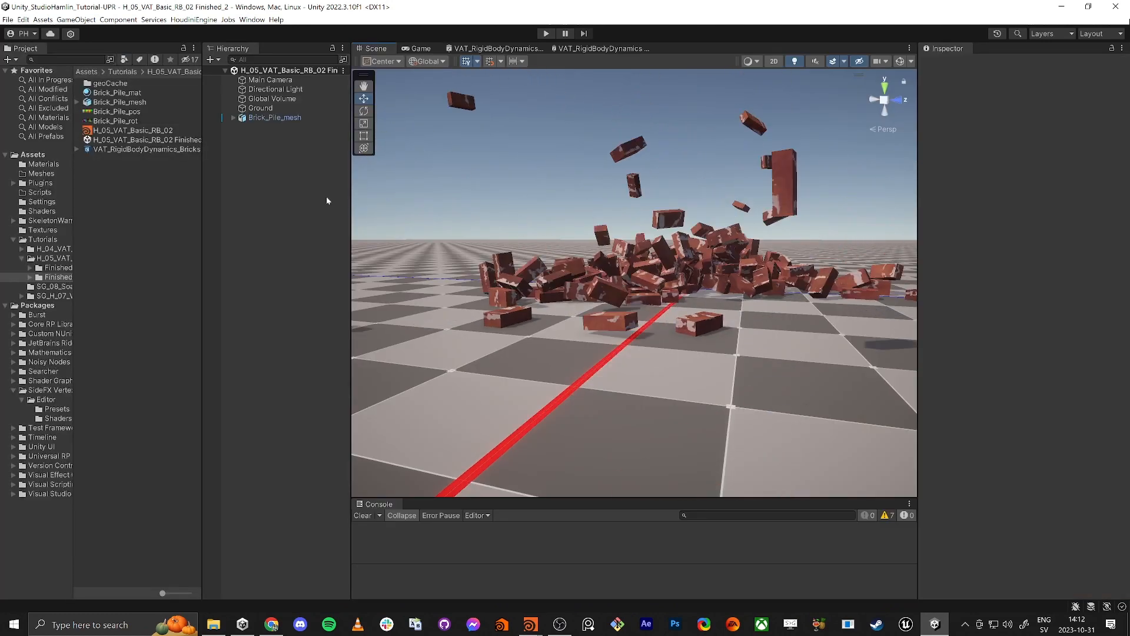
left_click(53, 258)
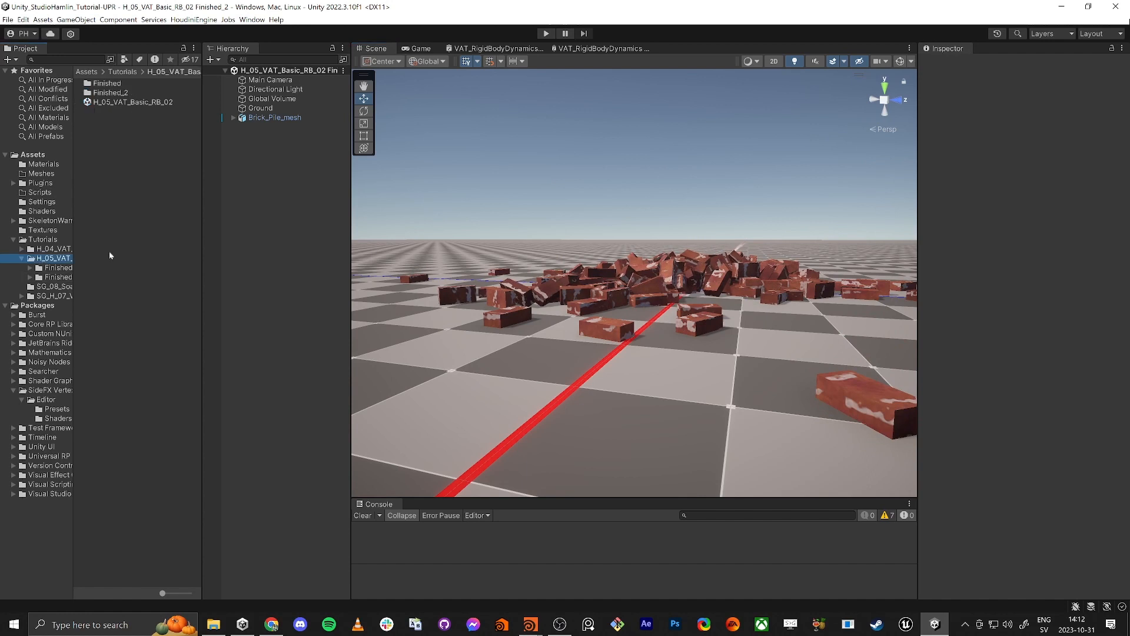
double_click(129, 102)
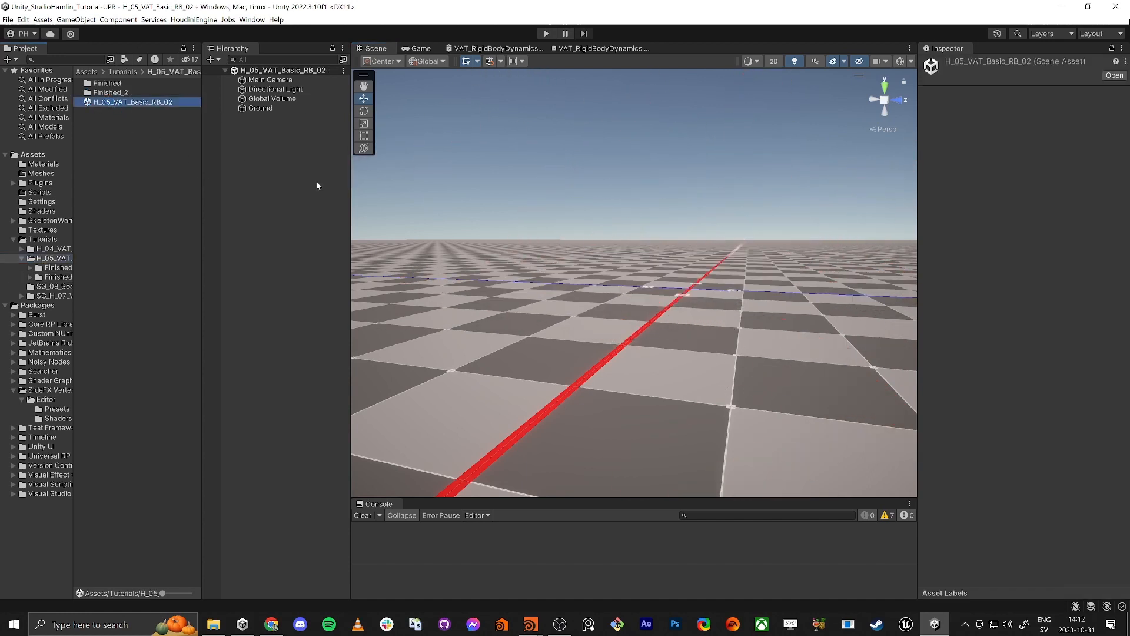
left_click_drag(633, 241, 640, 258, "alt")
Step: Switch to Houdini, create a Geometry object at object level and enter its network
key("alt+Tab")
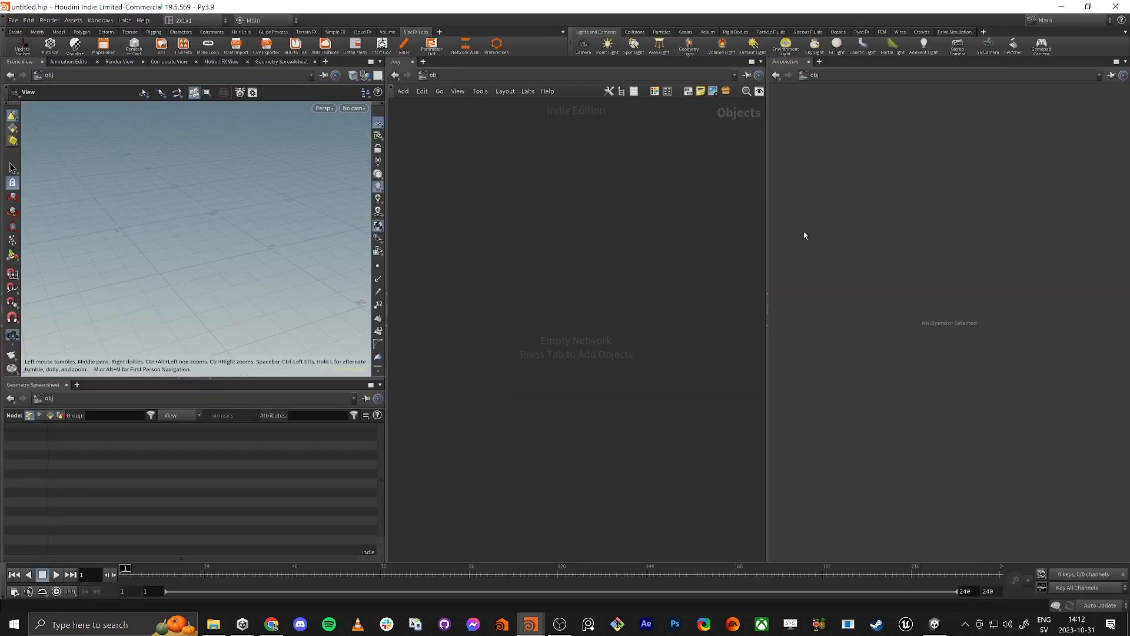
key("Tab")
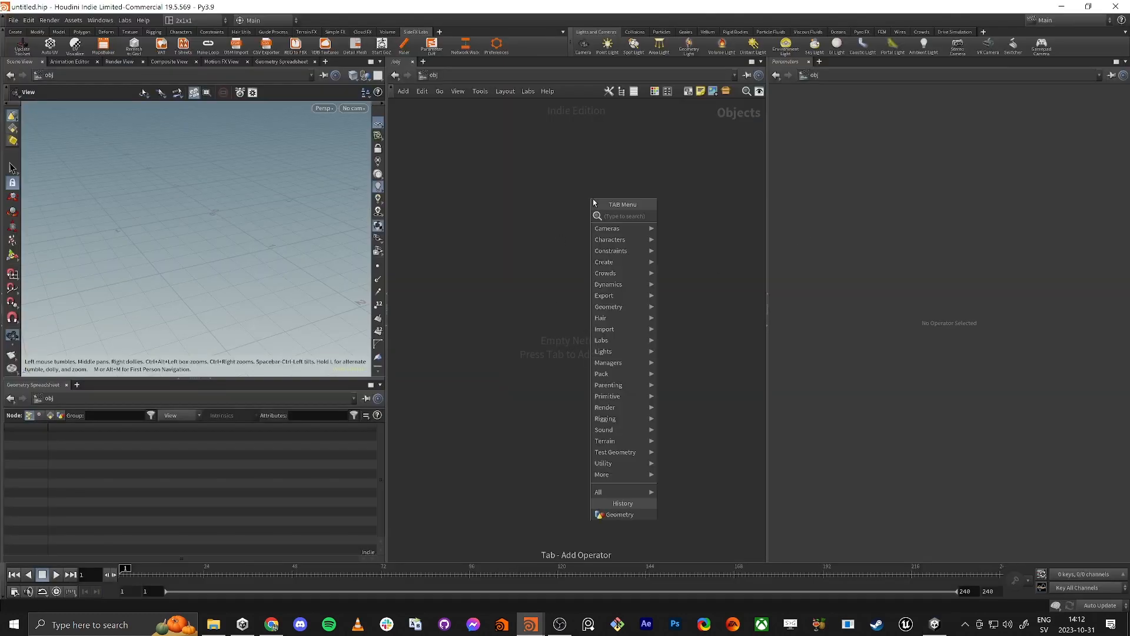
type("geo")
key("Return")
left_click(592, 199)
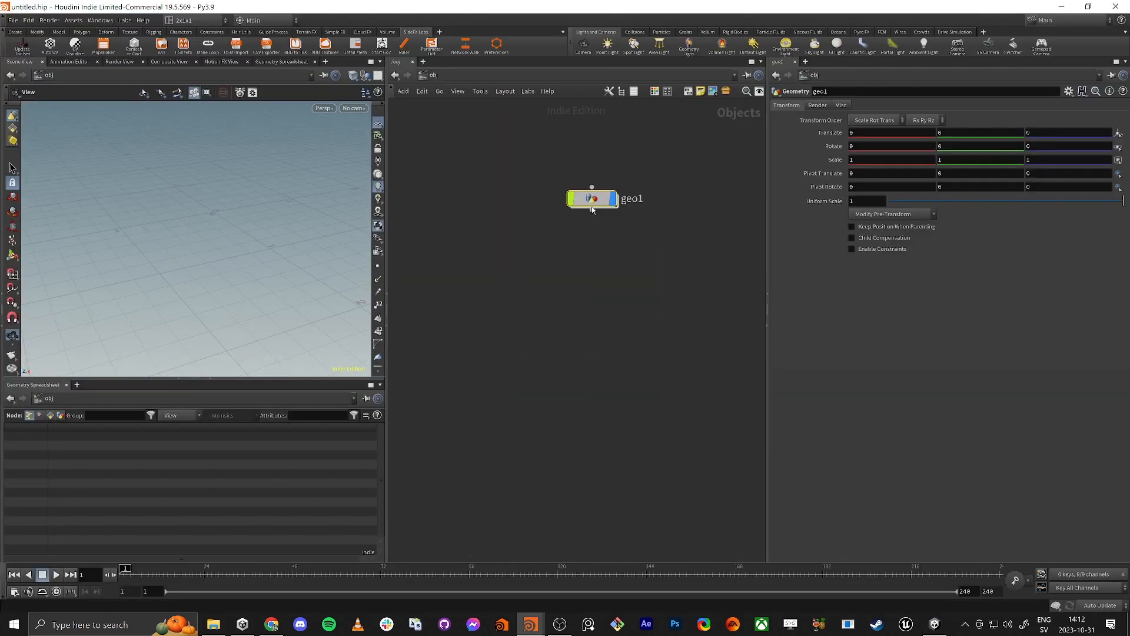
left_click_drag(593, 199, 582, 302)
double_click(583, 303)
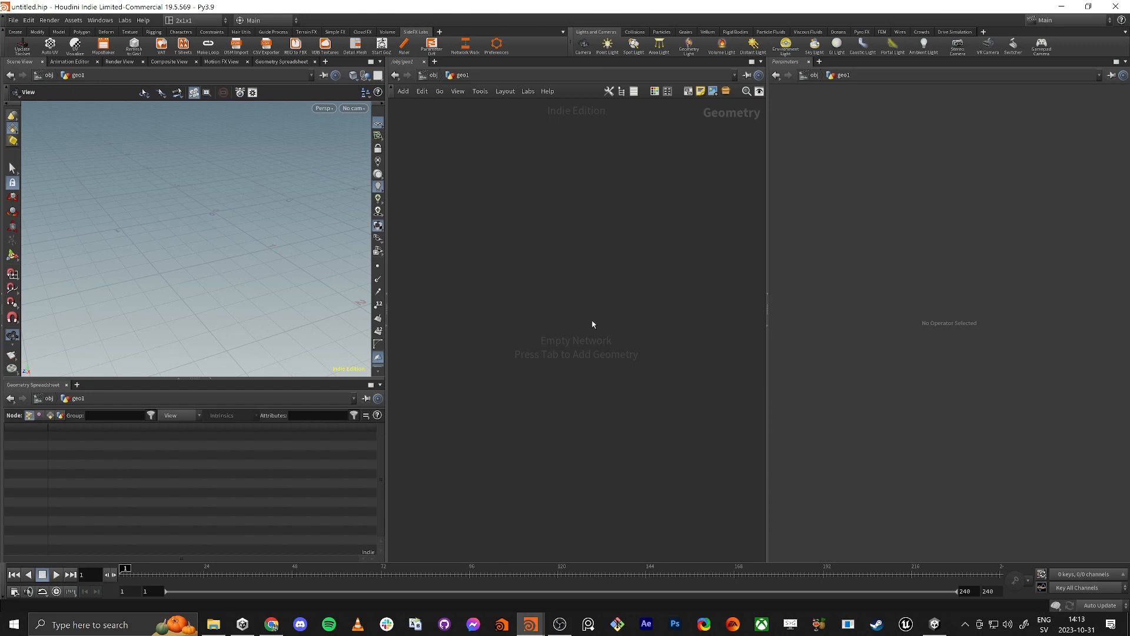
Step: Add a Box node to the empty geometry network
key("Tab")
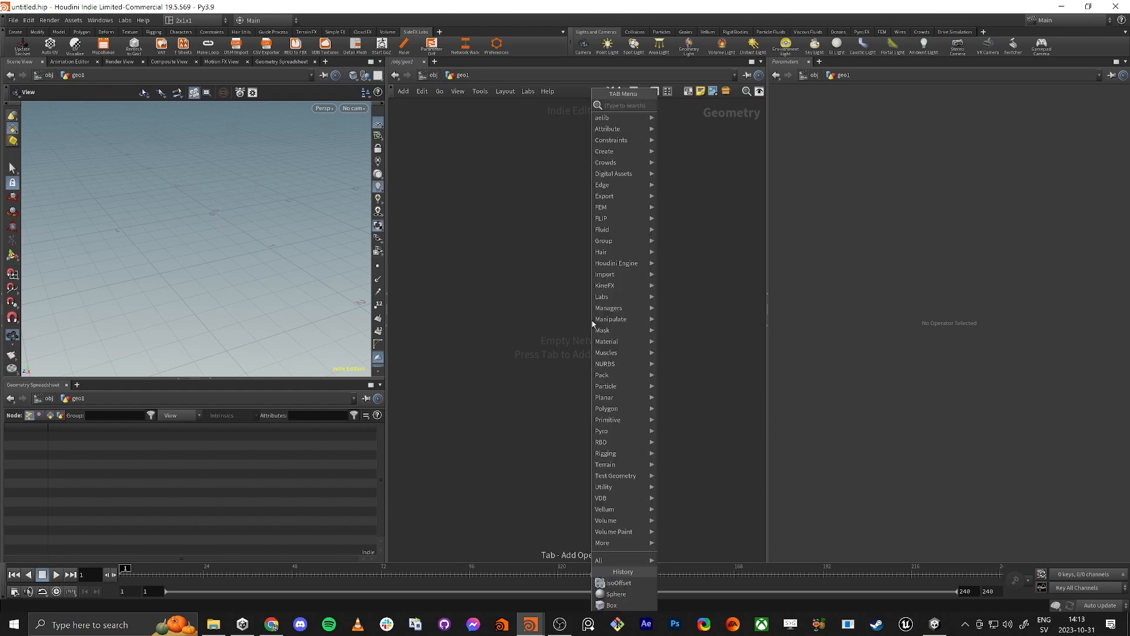
key("Escape")
key("Tab")
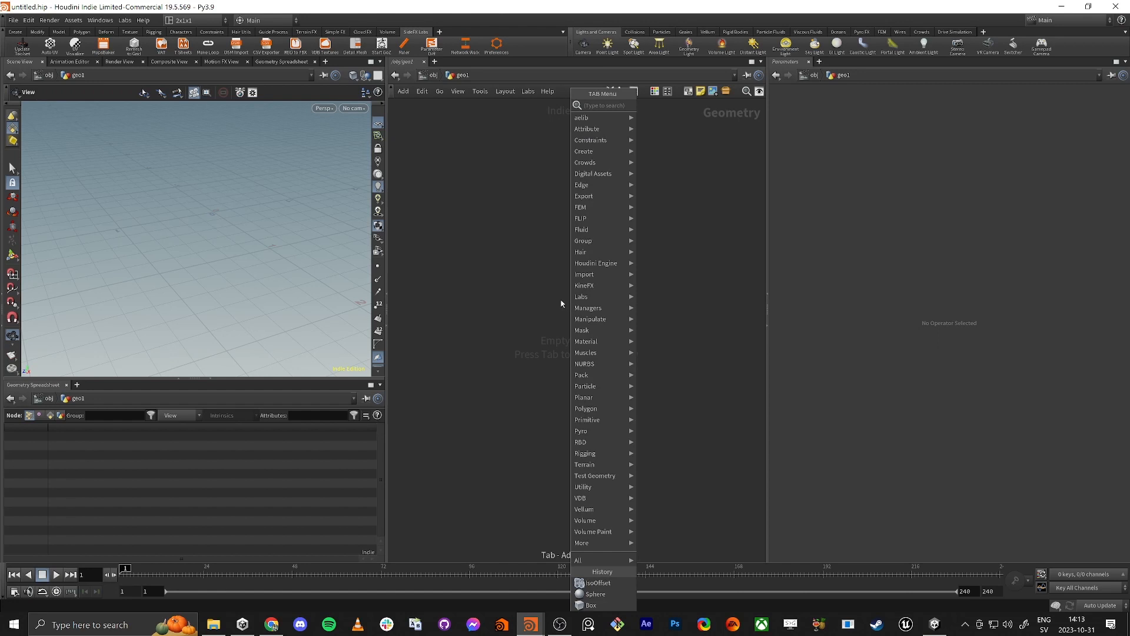
key("Return")
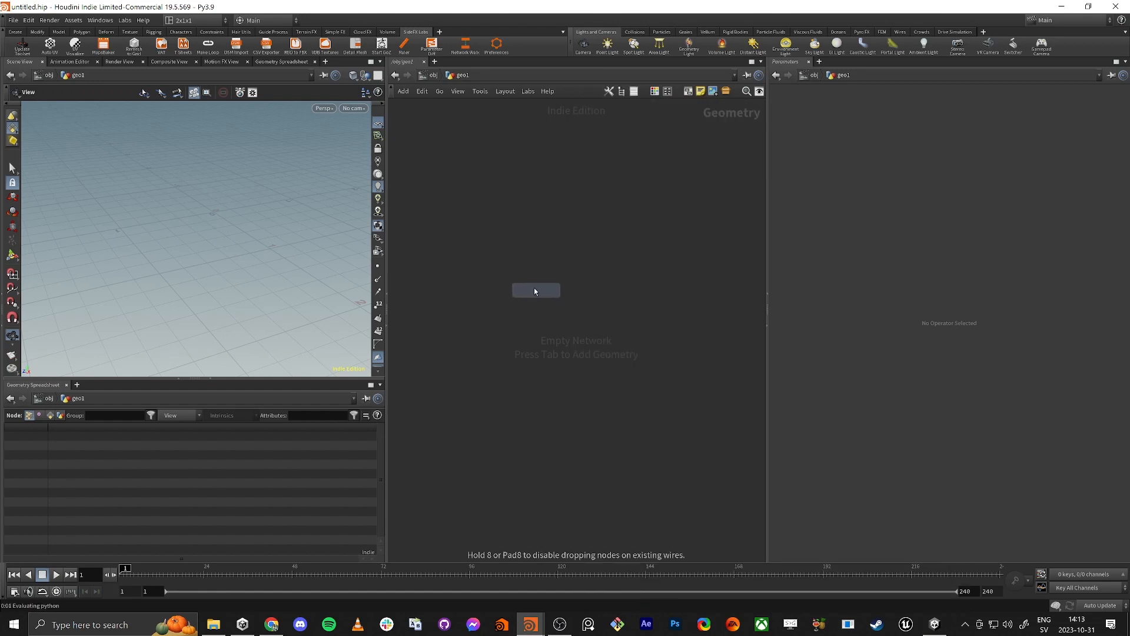
left_click(535, 290)
left_click_drag(479, 228, 576, 336)
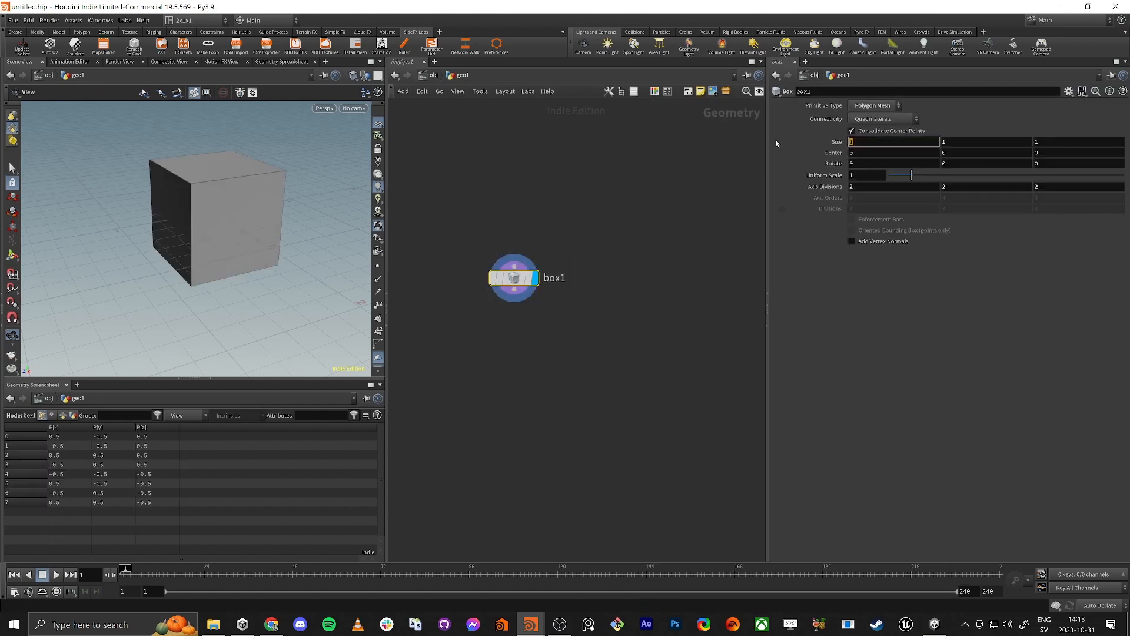
Step: Set the box size to 0.25, 0.15 and 0.5 to give it brick proportions, and inspect the shape
type("0.25")
key("Tab")
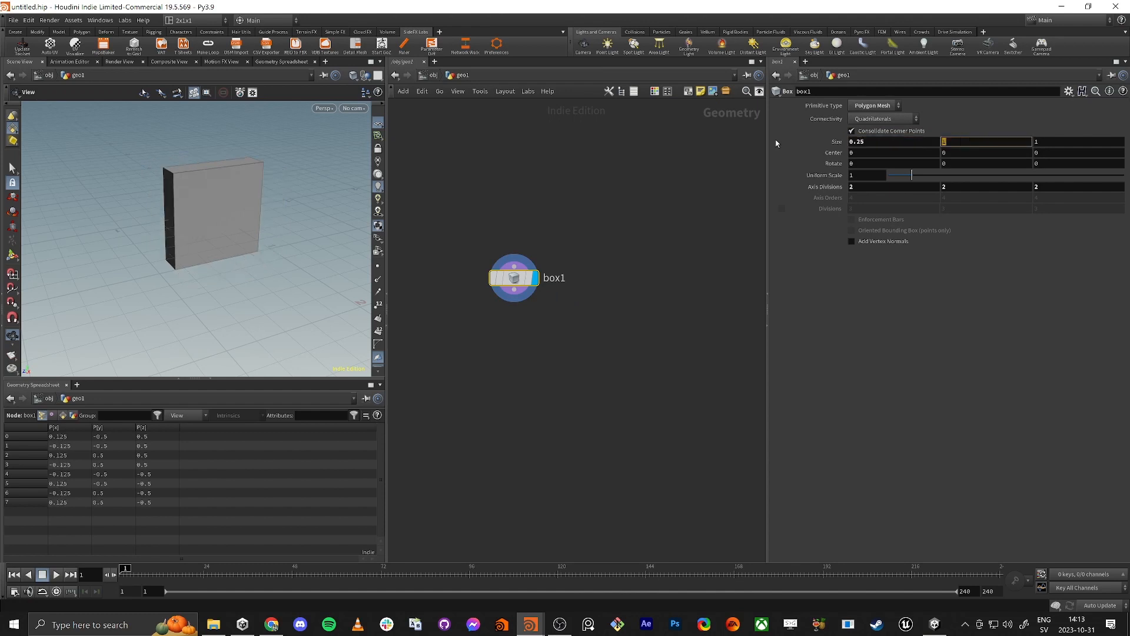
type("0.15")
key("Tab")
type("0.5")
key("Tab")
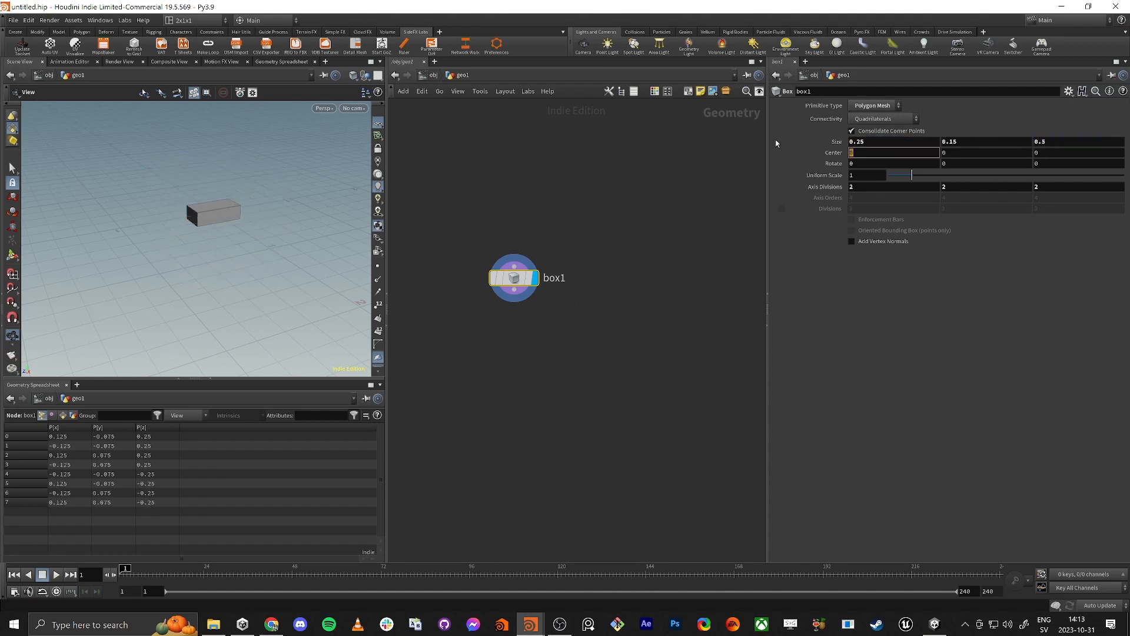
mouse_move(242, 195)
left_mouse_down()
mouse_move(227, 253)
mouse_move(237, 192)
mouse_move(228, 212)
left_mouse_up()
right_click_drag(229, 212, 309, 189)
left_click_drag(309, 189, 263, 208)
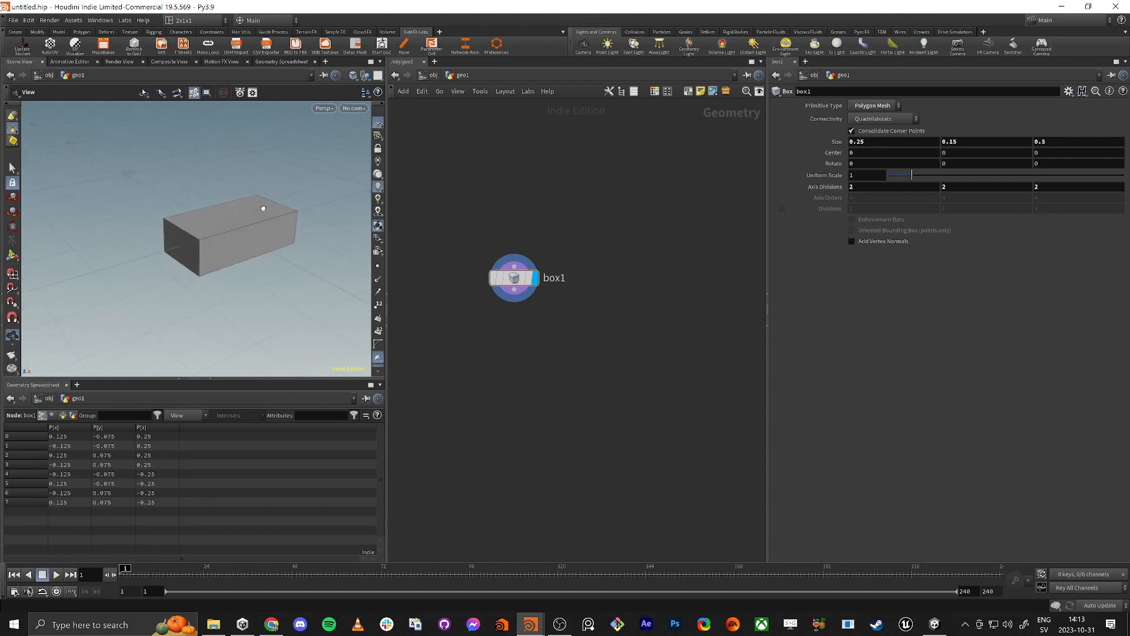
left_click(1048, 144)
left_click_drag(152, 205, 174, 210)
right_click_drag(175, 209, 135, 220)
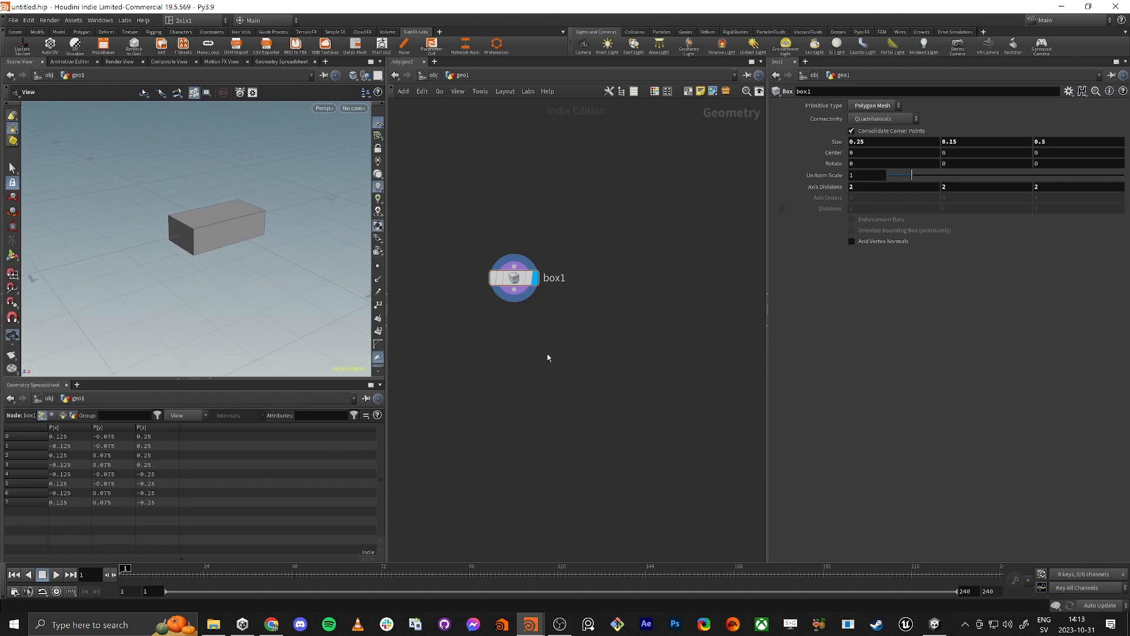
Step: Add a polygon Sphere node beside the box node in the network
scroll(542, 359, "down", 2)
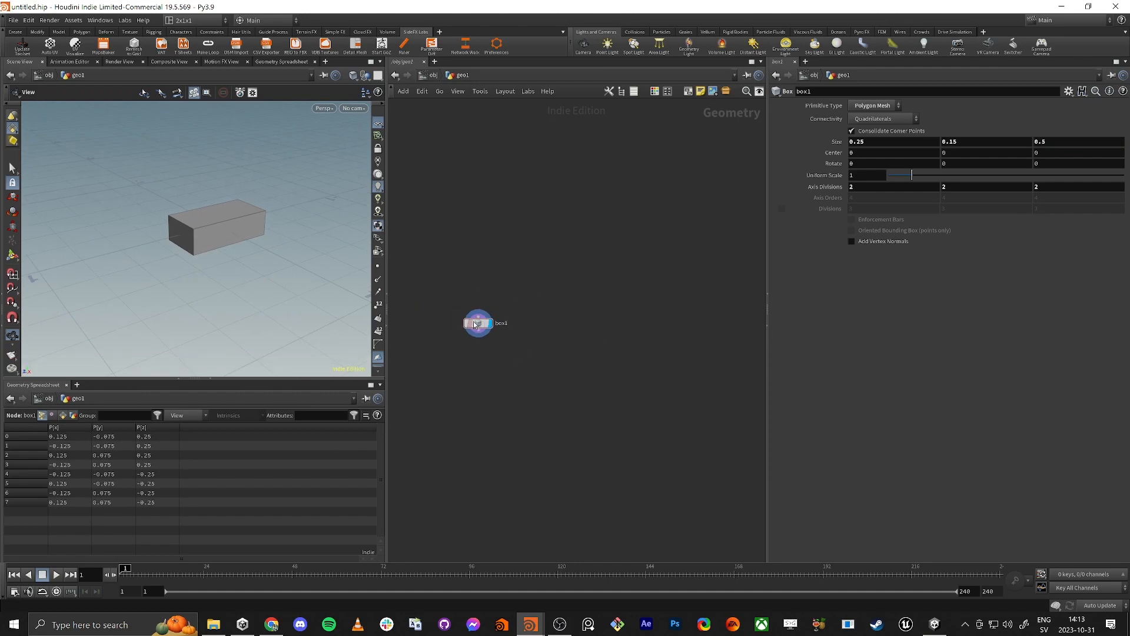
left_click_drag(474, 324, 464, 322)
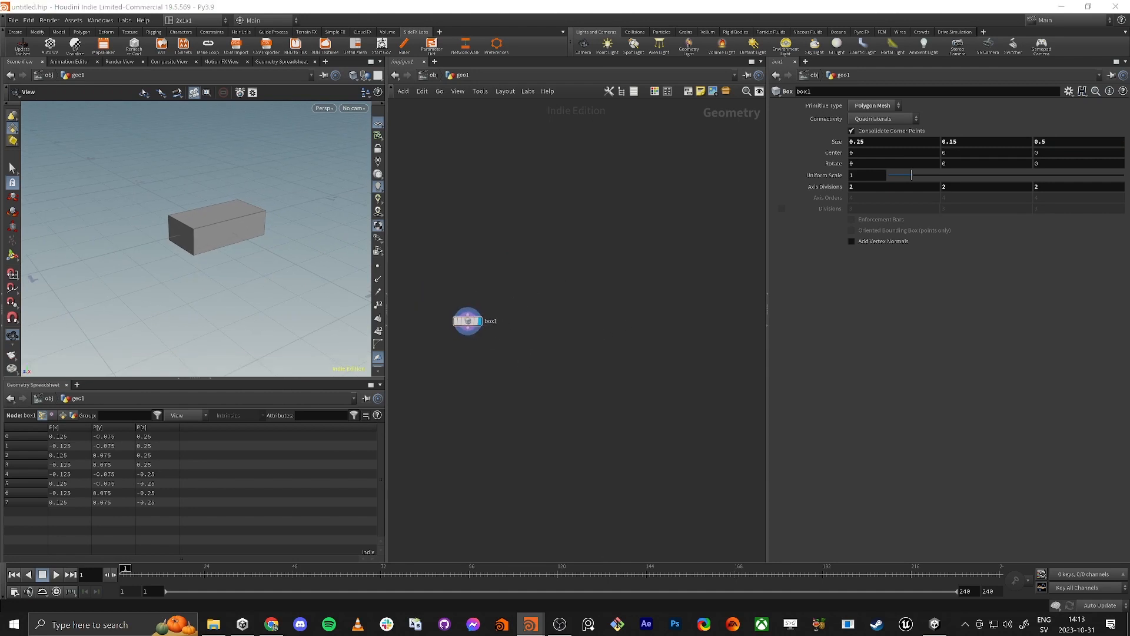
scroll(251, 226, "down", 4)
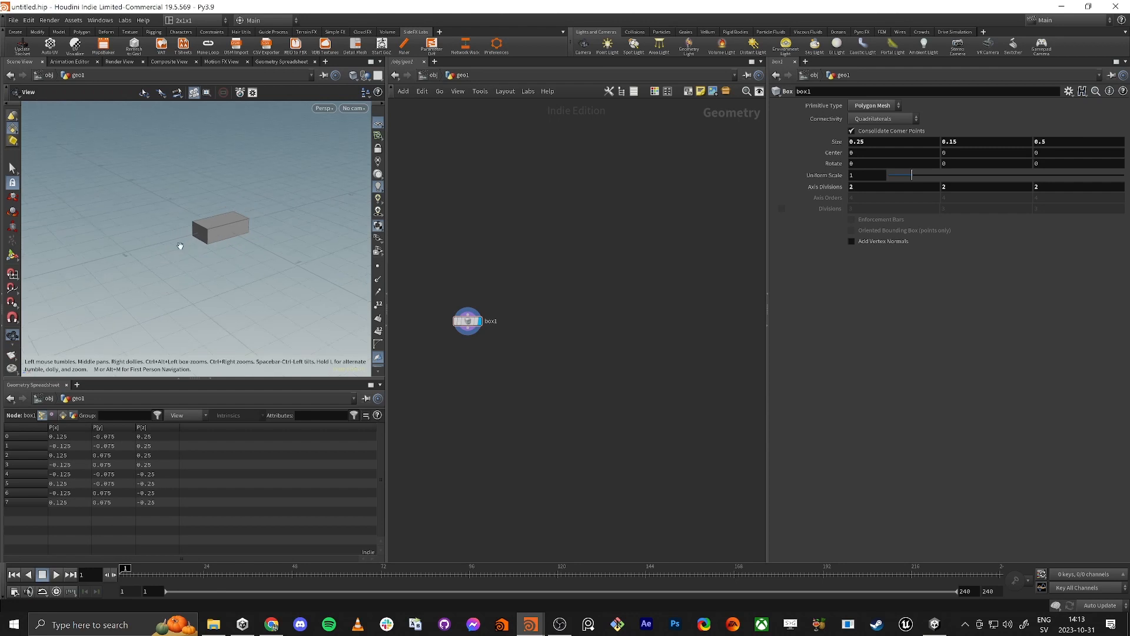
left_click_drag(181, 247, 217, 242)
scroll(213, 246, "down", 3)
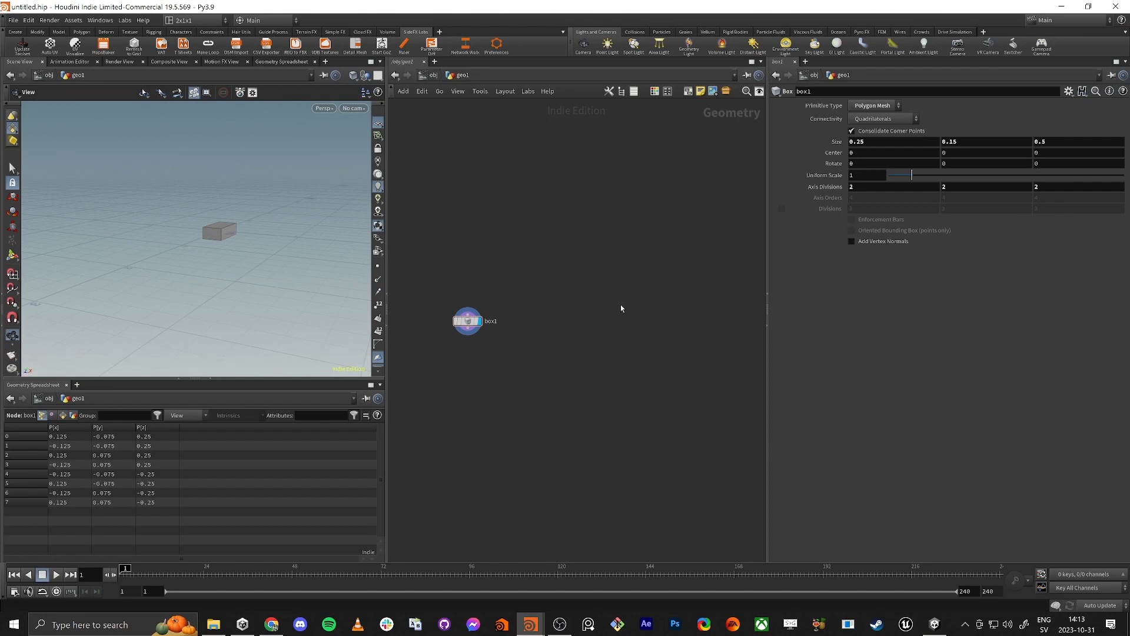
key("Tab")
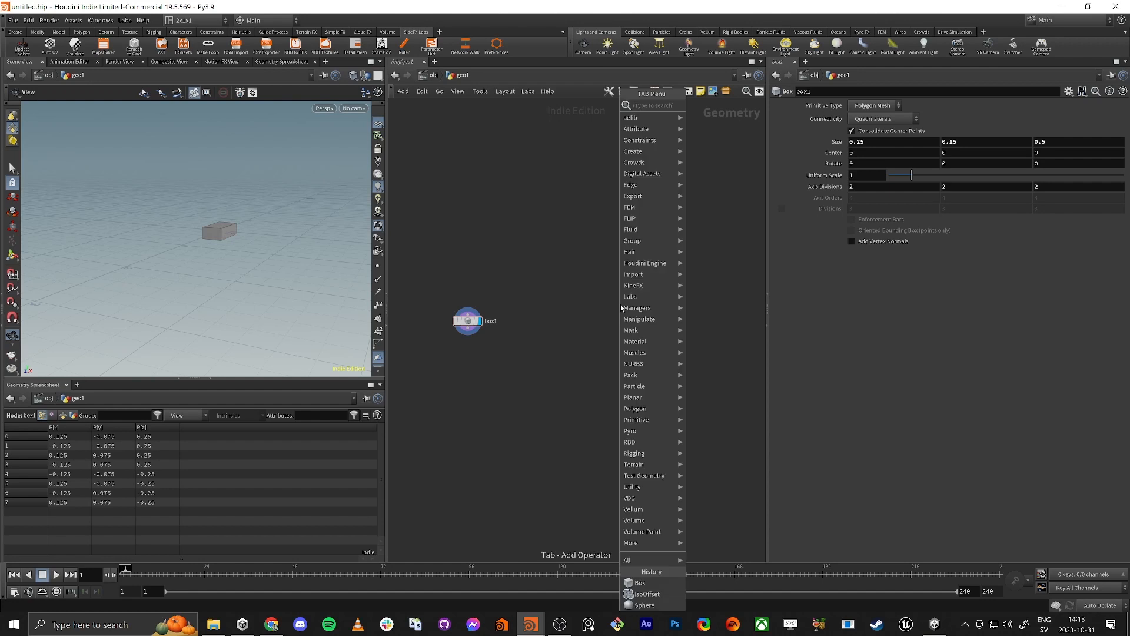
type("spher")
key("Return")
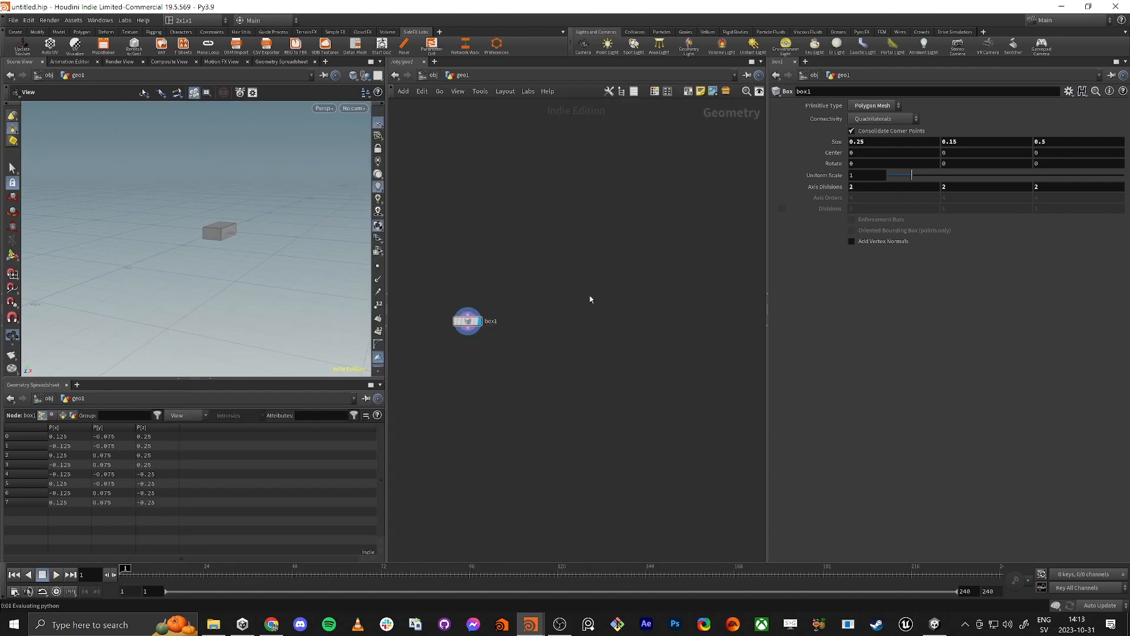
left_click(595, 297)
left_click(613, 298)
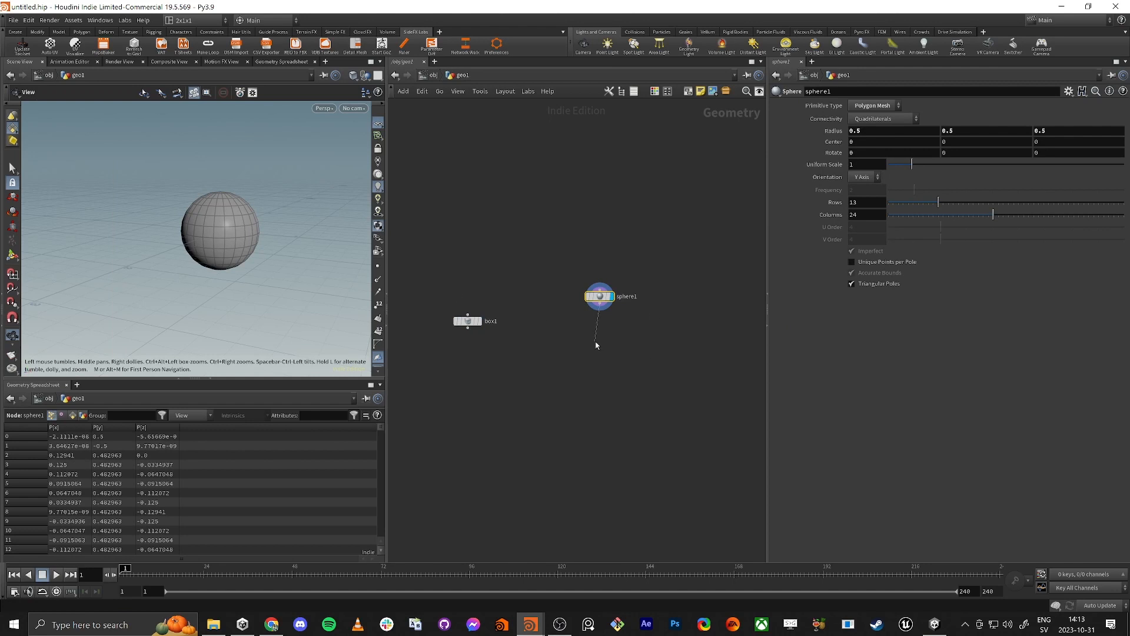
Step: Connect an IsoOffset node to the sphere's output, place it below the sphere and display its fog volume
key("Tab")
type("isoo")
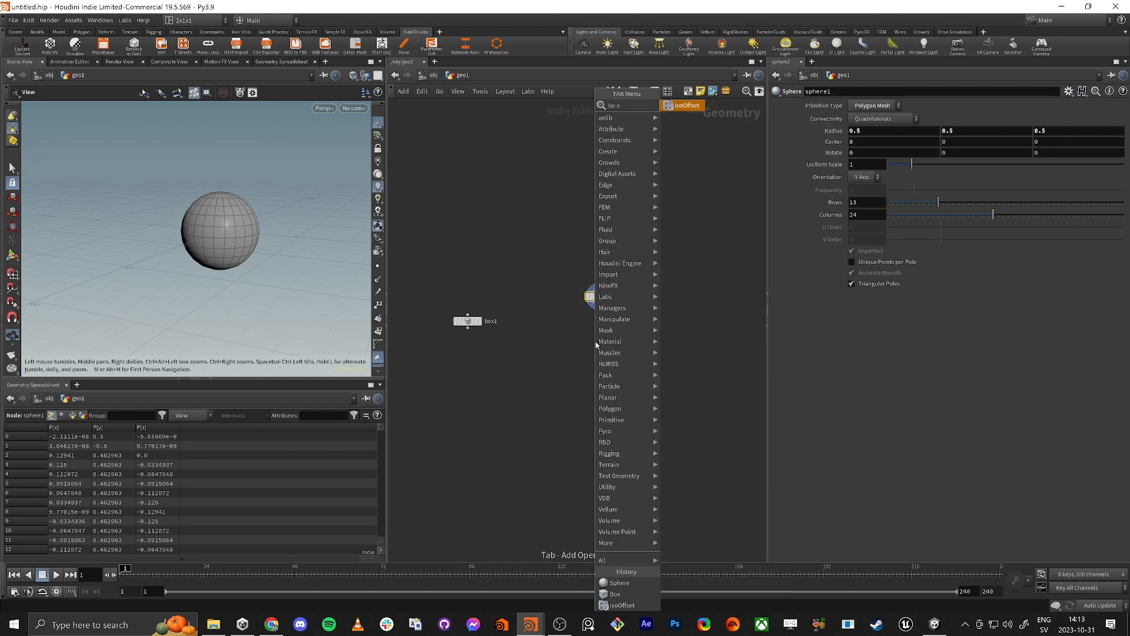
key("Return")
left_click(596, 343)
left_click_drag(607, 348, 612, 347)
left_click(613, 340)
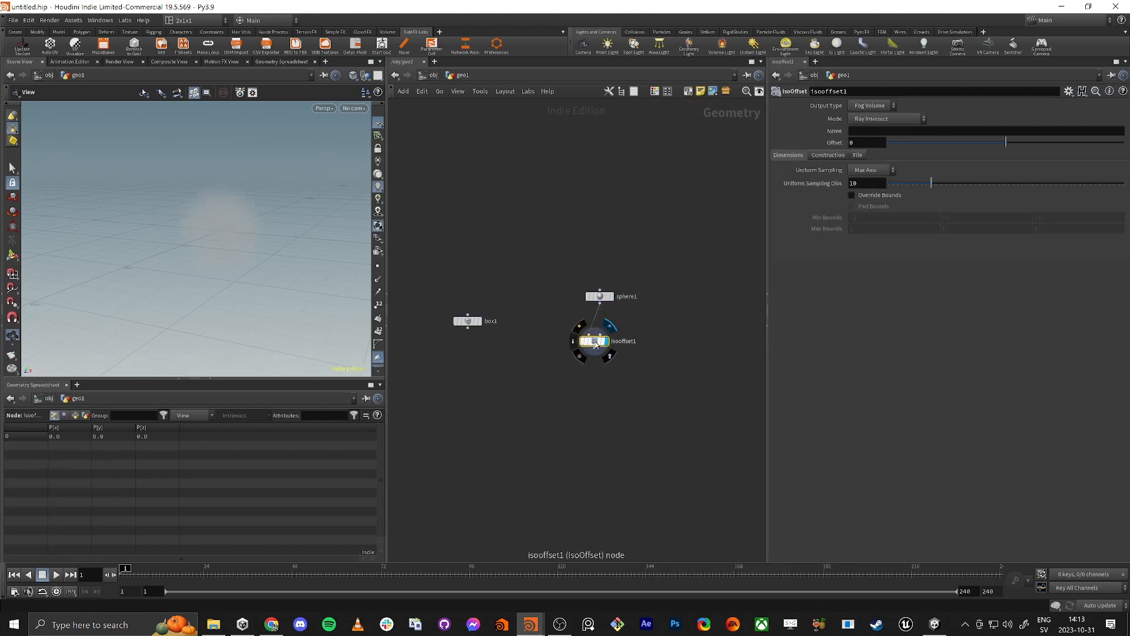
Step: Template the sphere as a wireframe over the fog volume and switch the viewport background to the dark color scheme
left_click_drag(294, 186, 211, 255)
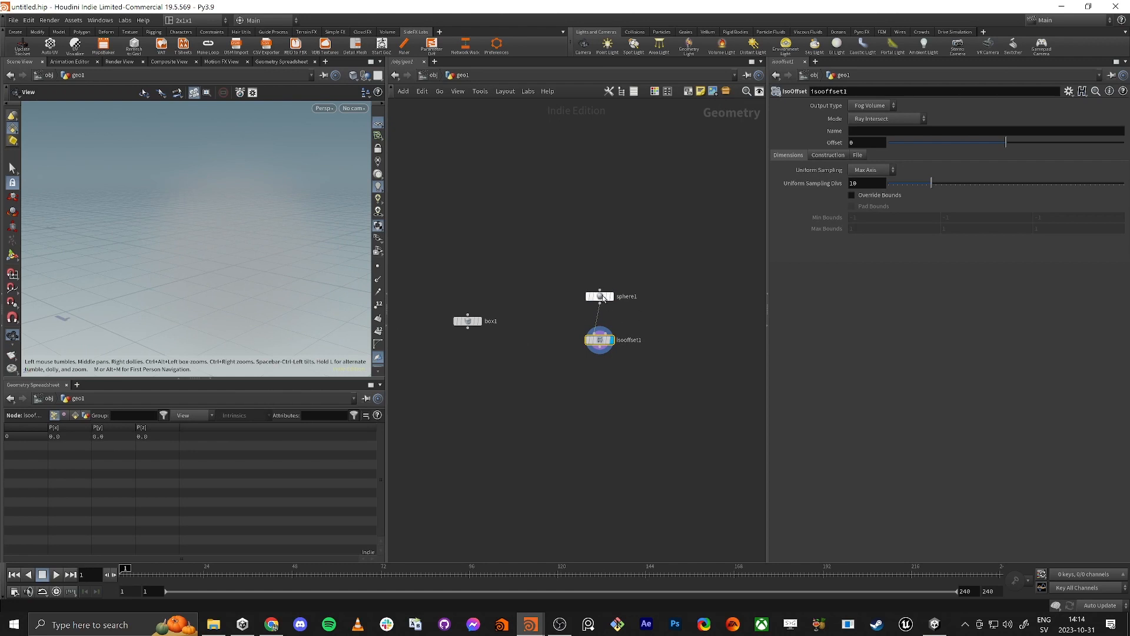
left_click(604, 298)
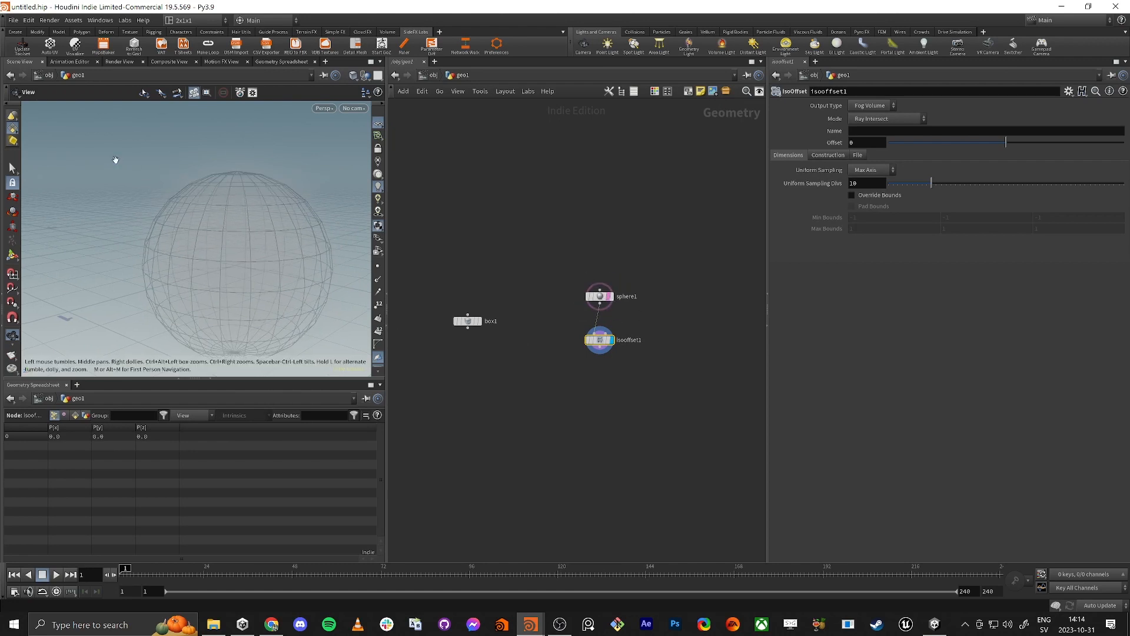
key("d")
left_click(288, 66)
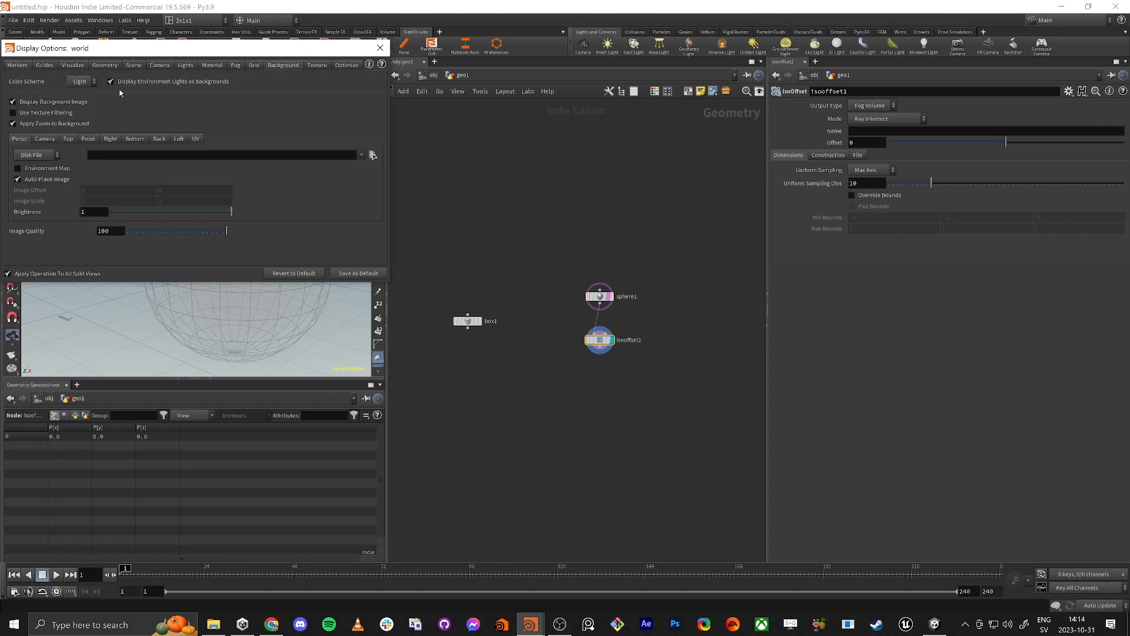
left_click(81, 81)
left_click(97, 95)
left_click(381, 46)
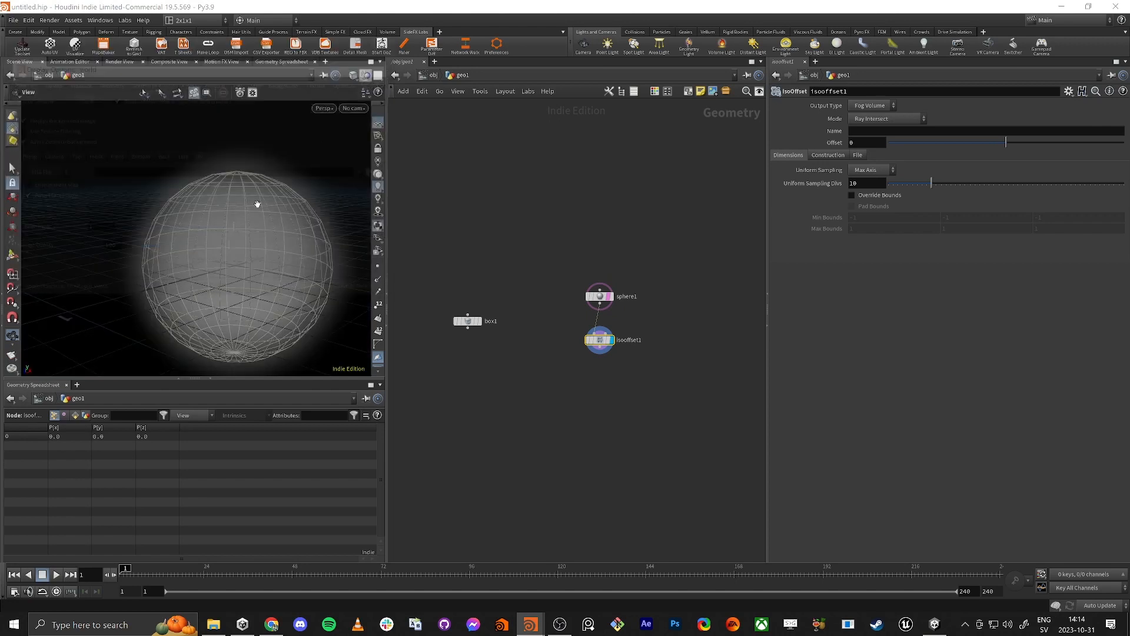
middle_click_drag(254, 254, 237, 230)
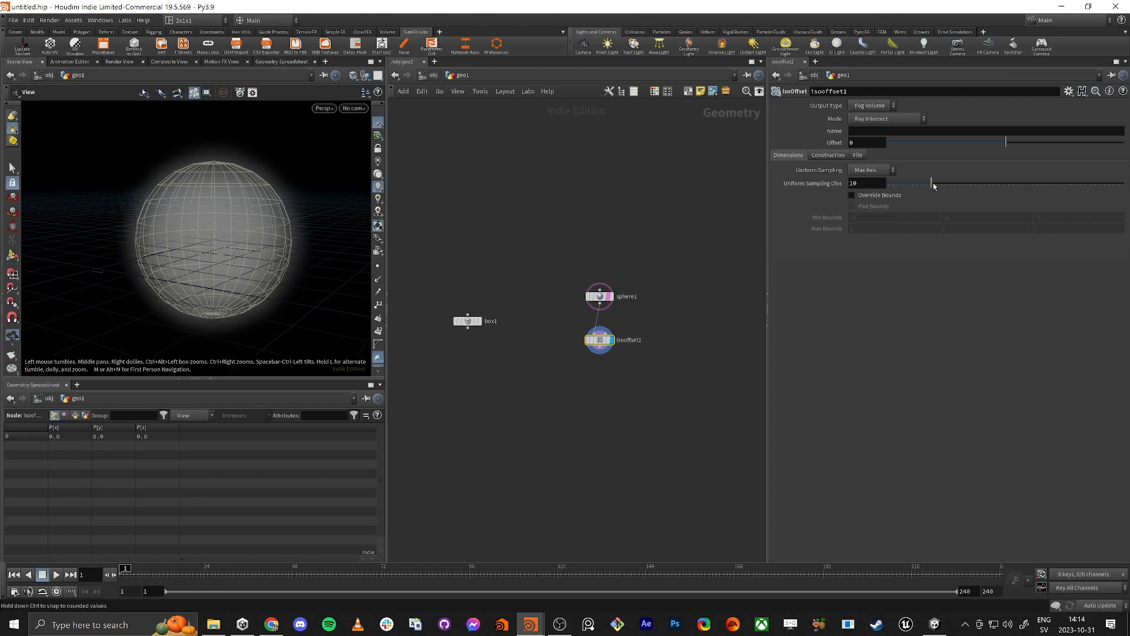
Step: Set the IsoOffset node's Uniform Sampling Divs to 37 and inspect the refined volume
left_click_drag(934, 186, 1060, 200)
left_click_drag(101, 214, 184, 231)
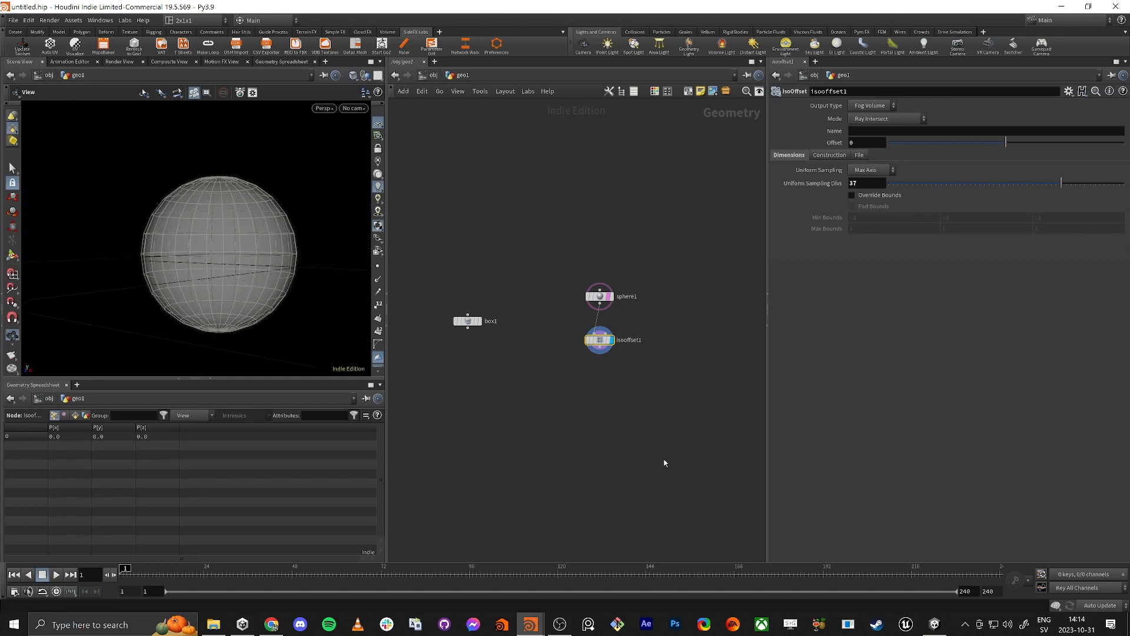
Step: Add a Scatter node on the IsoOffset fog volume, display it and template its points
scroll(500, 356, "up", 4)
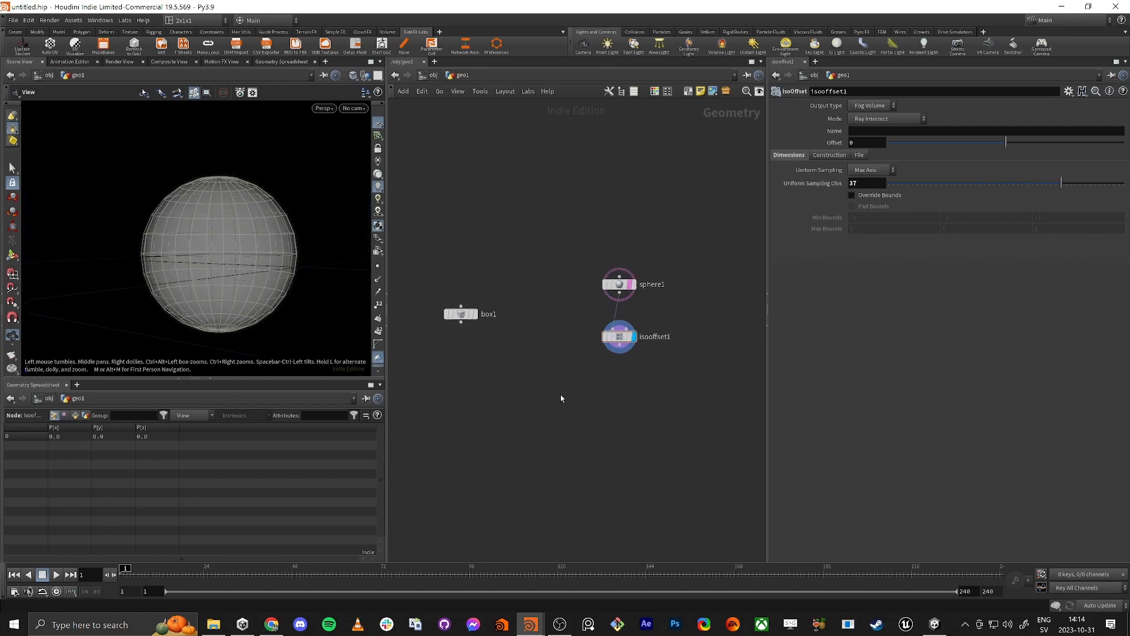
key("Tab")
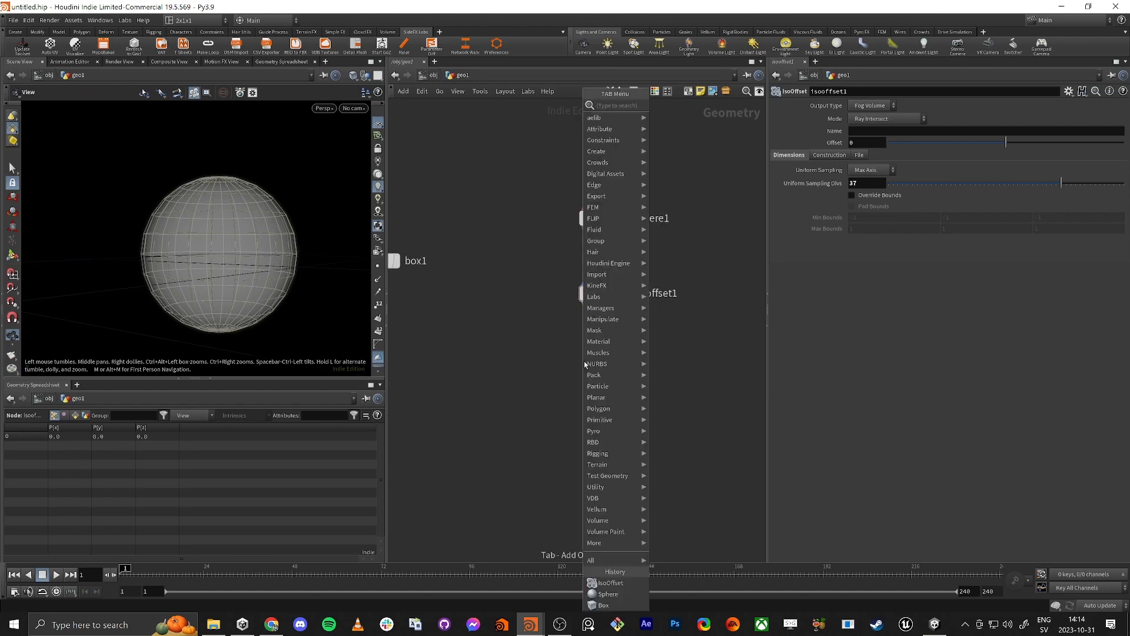
type("scat")
key("Return")
left_click(584, 365)
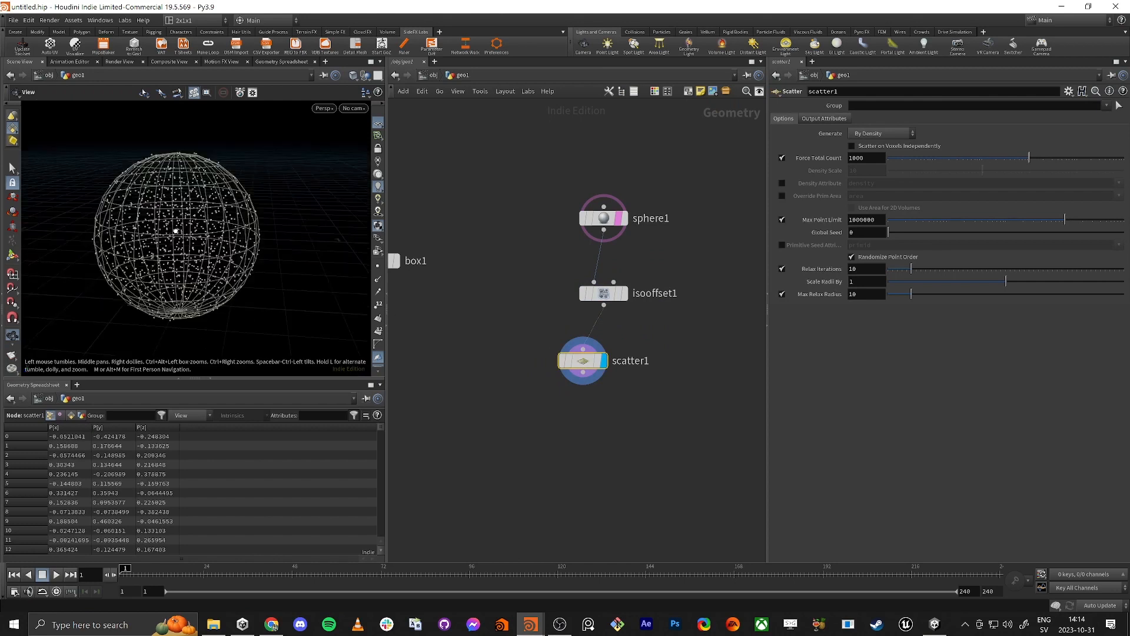
left_click(598, 364)
mouse_move(89, 203)
left_mouse_down()
mouse_move(73, 194)
mouse_move(131, 164)
mouse_move(106, 202)
left_mouse_up()
middle_click_drag(106, 202, 164, 179)
right_click_drag(165, 179, 260, 177)
left_click_drag(260, 178, 186, 258)
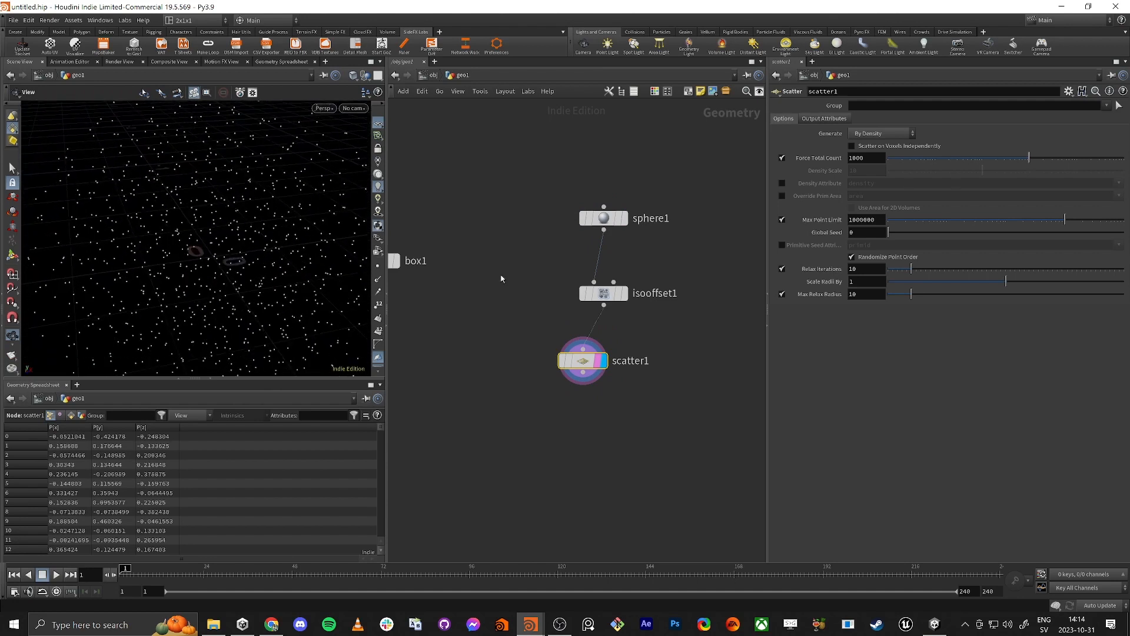
Step: Move the IsoOffset node aside and connect the sphere directly to the Scatter node to compare the point distribution
left_click_drag(610, 292, 654, 288)
left_click_drag(603, 231, 578, 372)
left_click(584, 377)
mouse_move(221, 232)
left_mouse_down()
mouse_move(250, 215)
mouse_move(212, 227)
mouse_move(185, 216)
mouse_move(142, 285)
mouse_move(116, 257)
mouse_move(229, 246)
left_mouse_up()
scroll(268, 234, "down", 6)
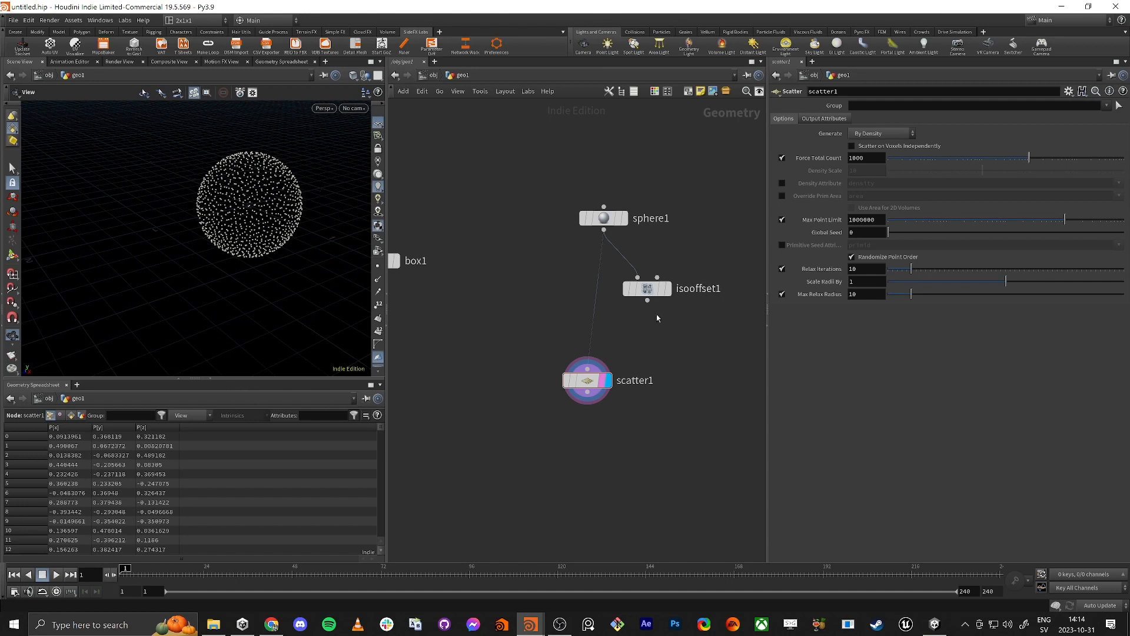
Step: Reconnect the IsoOffset output to the Scatter node and move IsoOffset back into line beneath the sphere
left_click(647, 300)
left_click(588, 360)
mouse_move(300, 234)
left_mouse_down()
mouse_move(245, 232)
mouse_move(260, 203)
mouse_move(285, 231)
left_mouse_up()
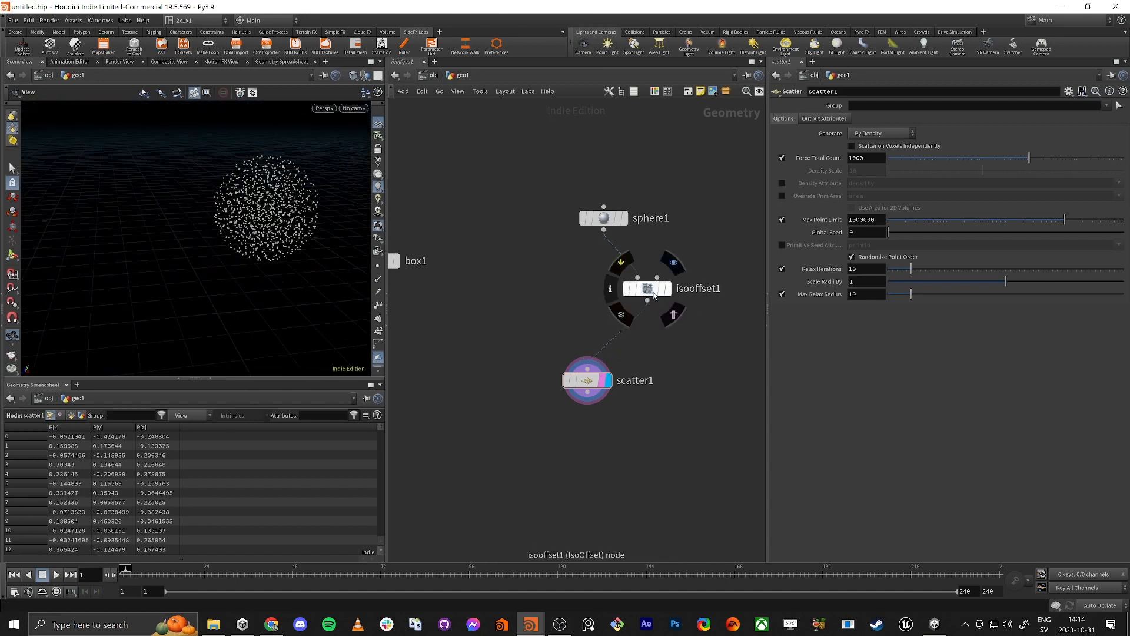
left_click_drag(648, 289, 604, 285)
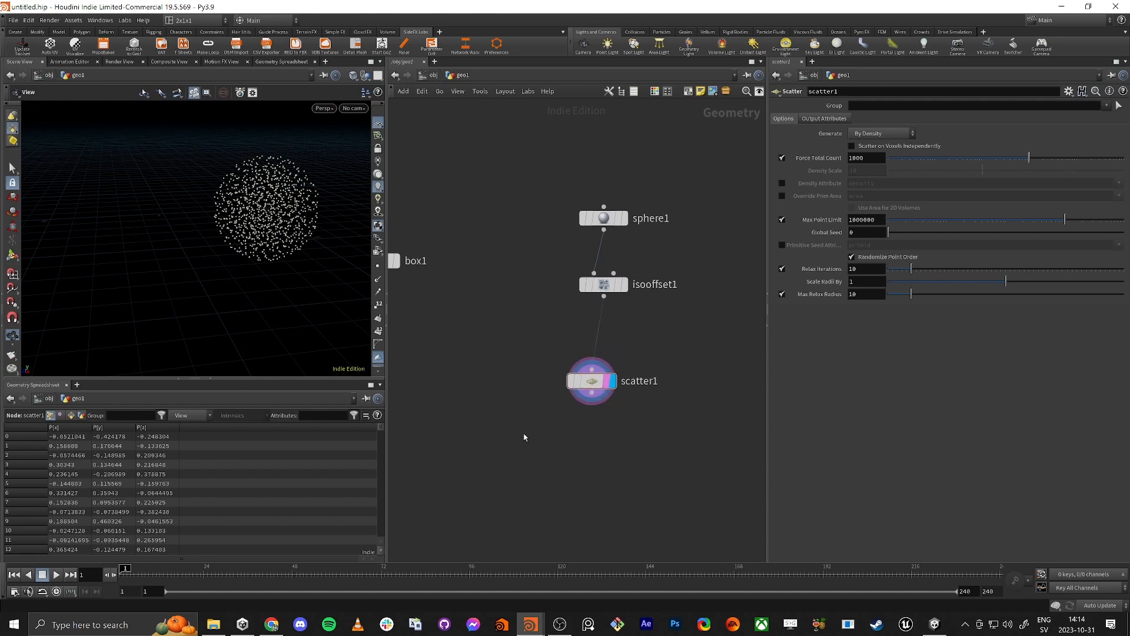
Step: Add a Copy to Points node, feed it the box and the scattered points, and display the copied bricks
scroll(601, 343, "up", 1)
middle_click_drag(544, 417, 560, 324)
scroll(571, 335, "down", 2)
key("Tab")
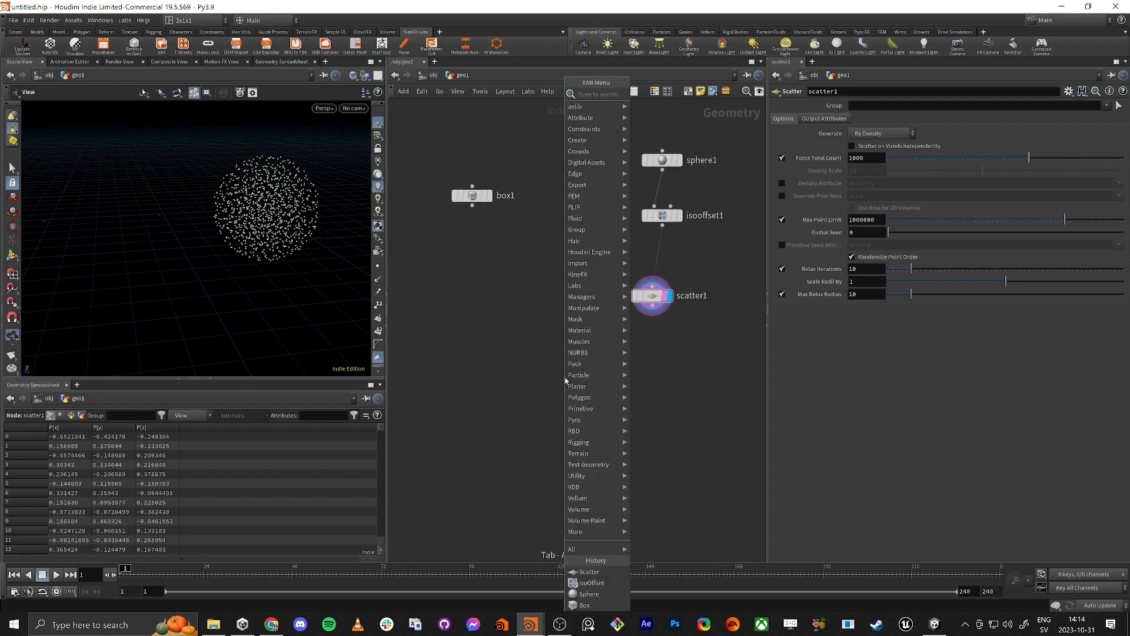
type("cop")
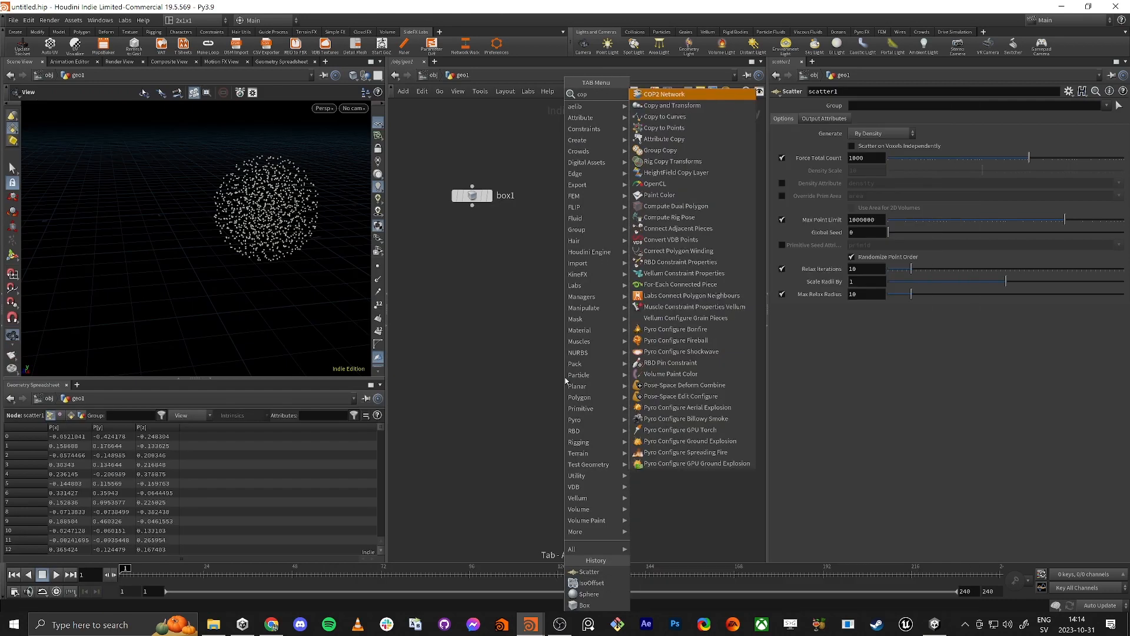
type("y to")
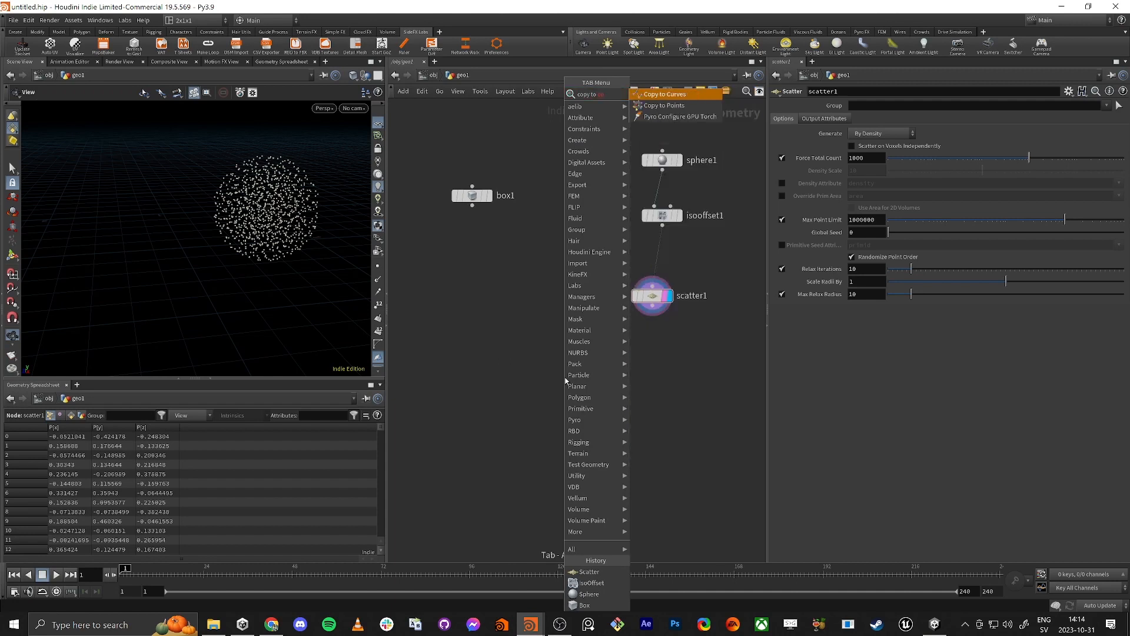
key("Return")
left_click(566, 381)
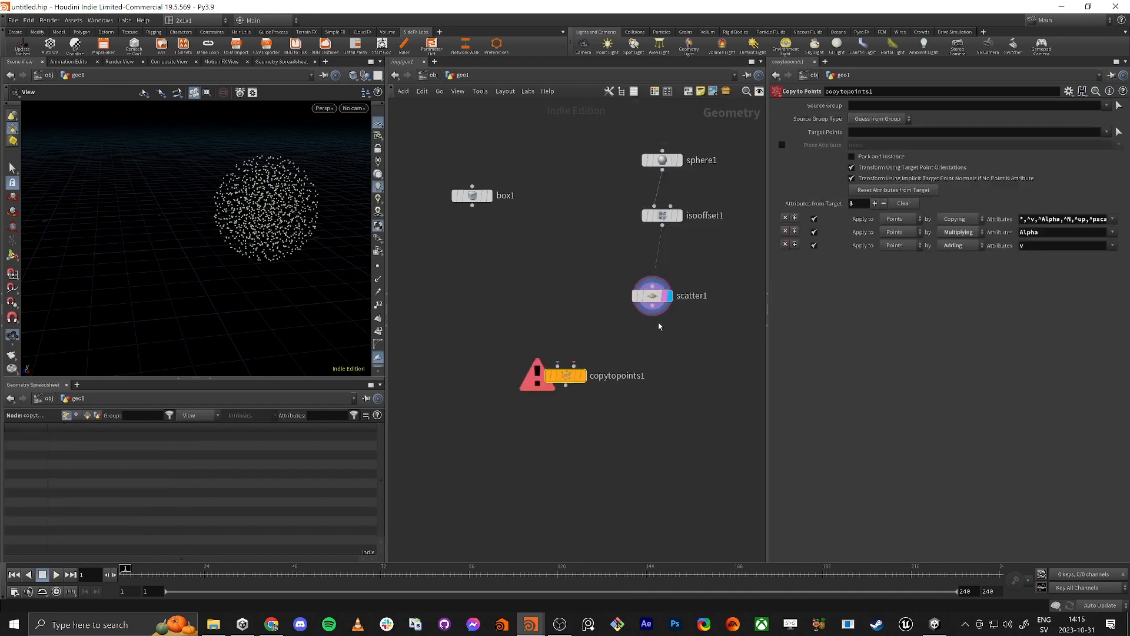
left_click_drag(652, 316, 497, 250)
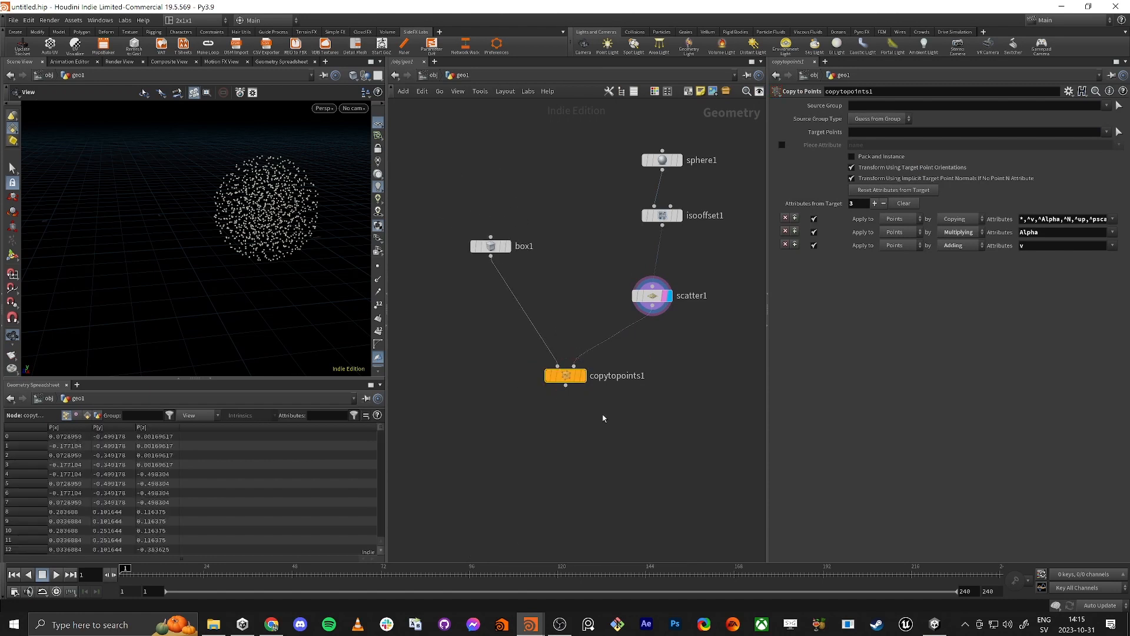
left_click(584, 376)
left_click_drag(143, 167, 209, 228)
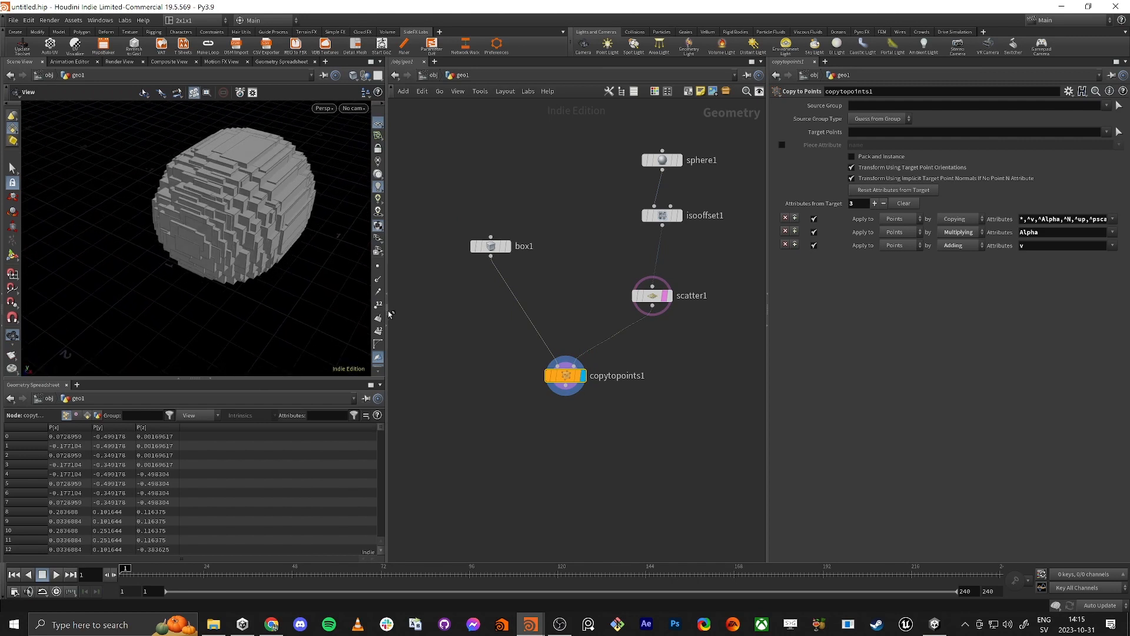
Step: Set the Scatter node's Force Total Count to 200 and view the thinned-out bricks
left_click(651, 296)
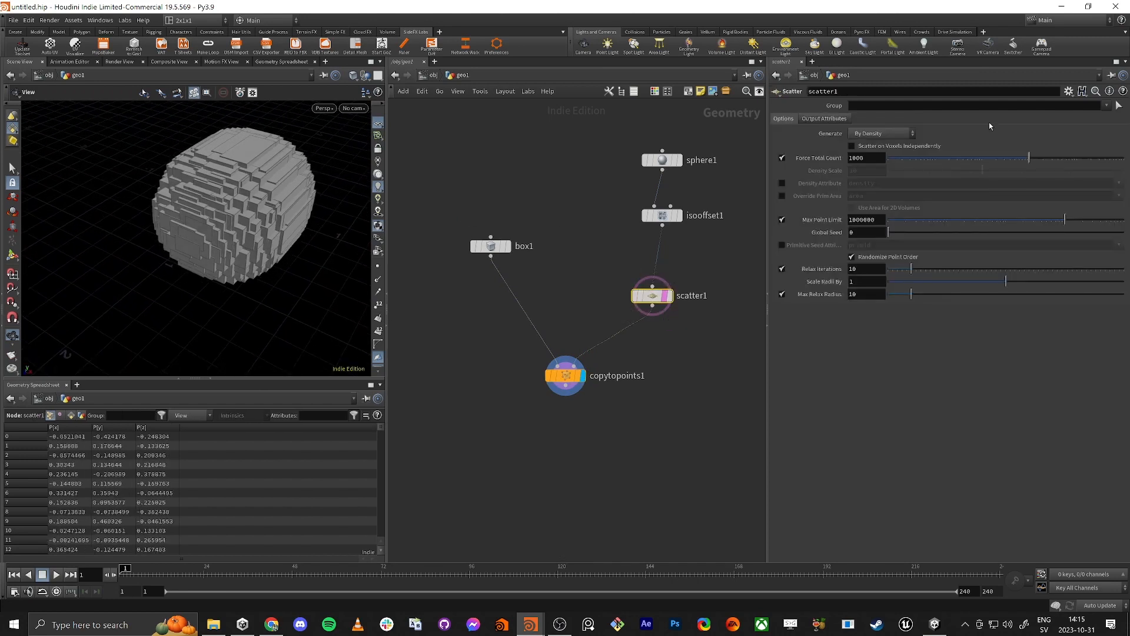
left_click_drag(1014, 161, 923, 160)
left_click(885, 159)
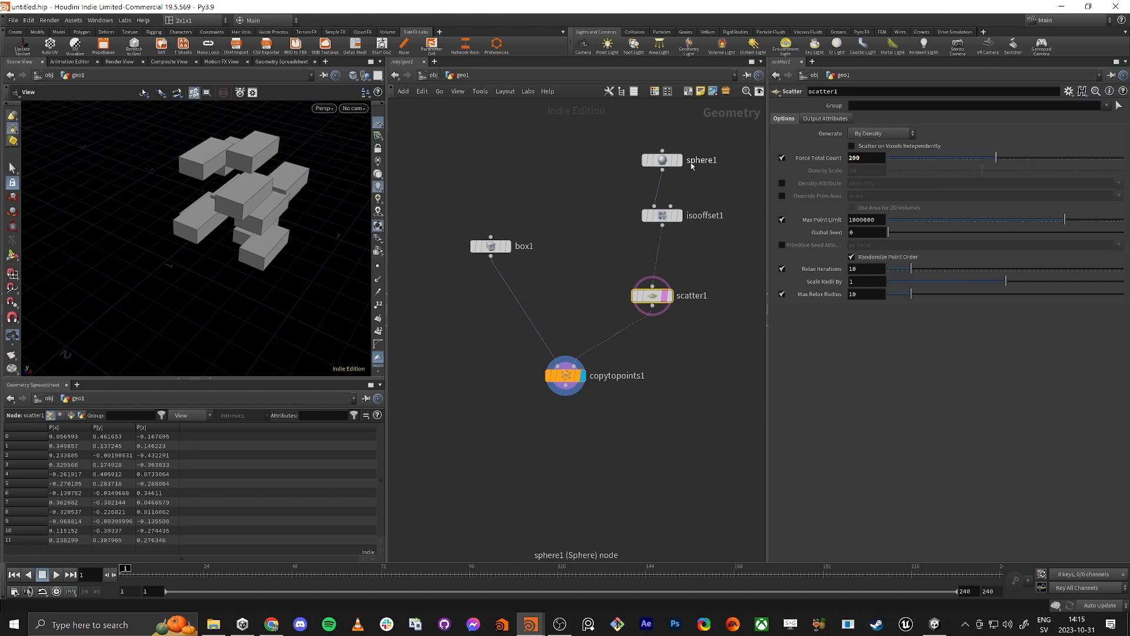
left_click_drag(241, 195, 178, 219)
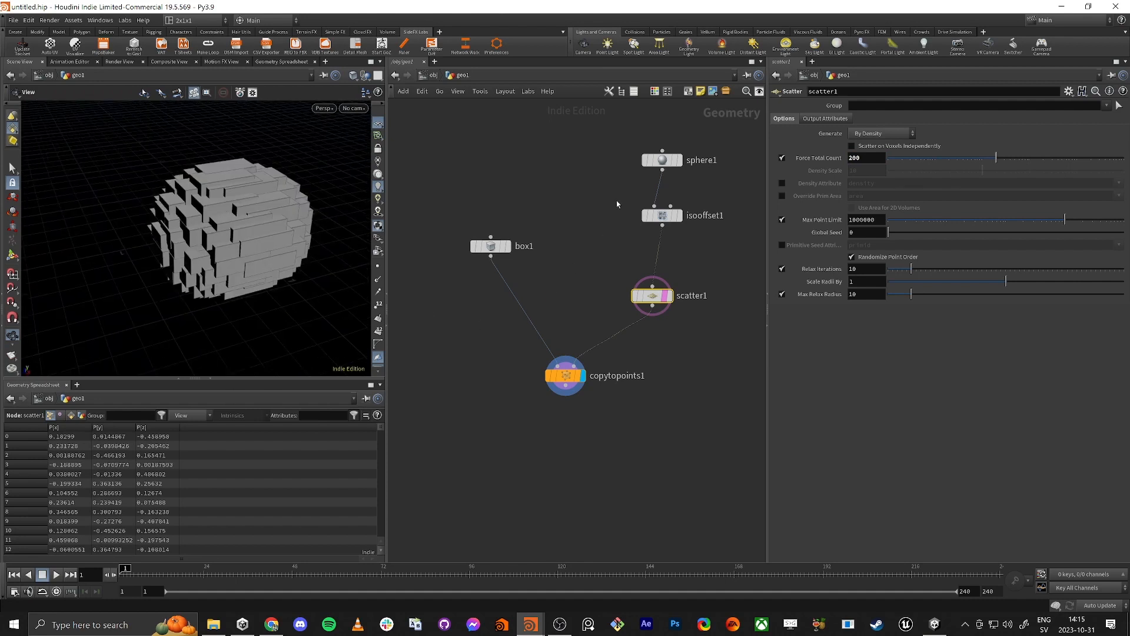
Step: Set the sphere's Radius to 1.7 on all three axes to spread the bricks apart
left_click(671, 160)
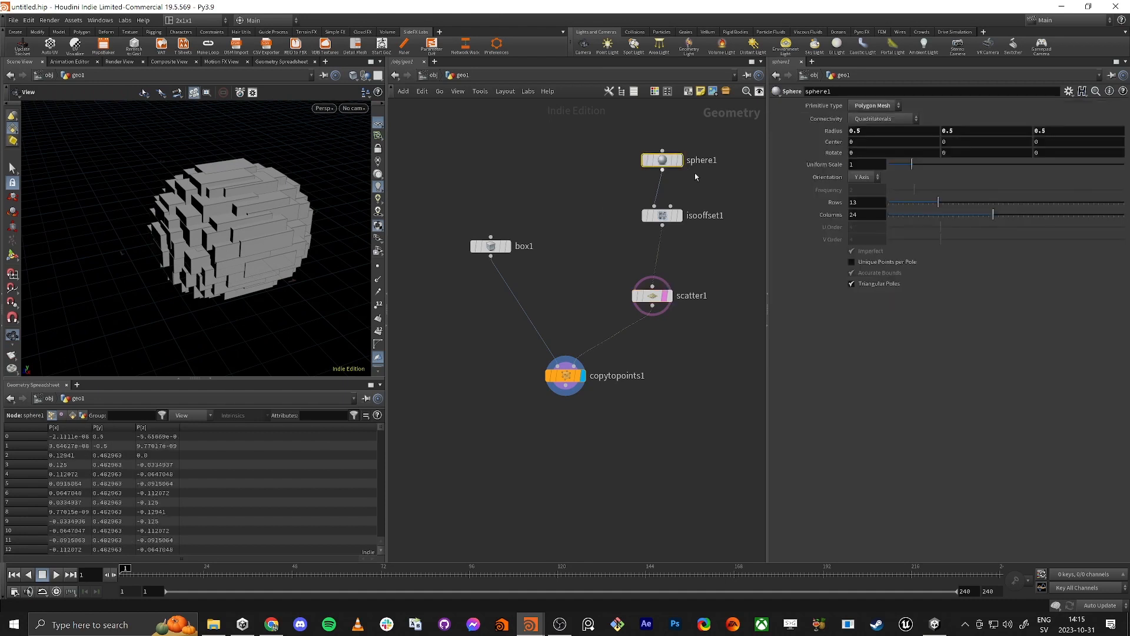
middle_click_drag(842, 131, 890, 131)
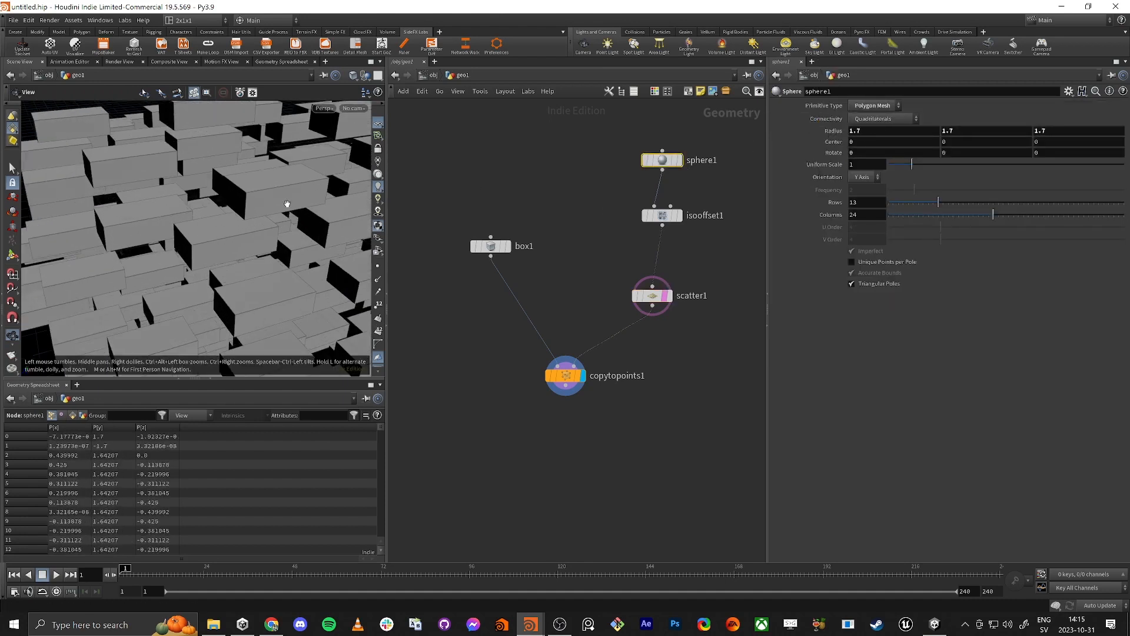
left_click_drag(286, 205, 183, 230)
scroll(257, 250, "down", 5)
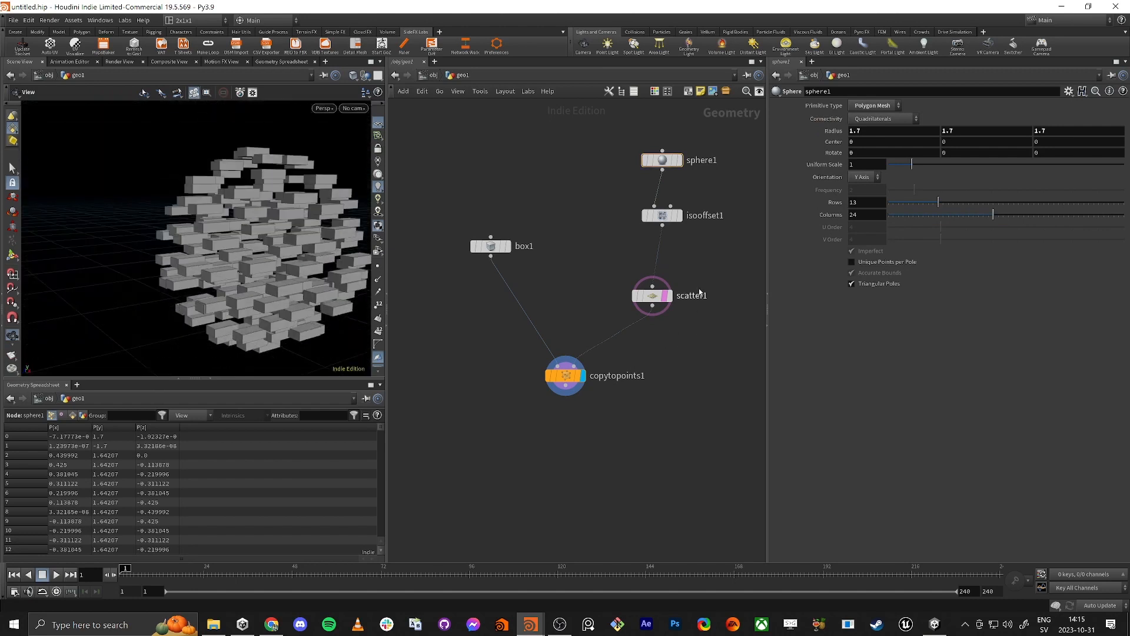
Step: Insert a Clip node between the sphere and IsoOffset nodes and display the clipped half-sphere
key("Tab")
type("clip")
key("Return")
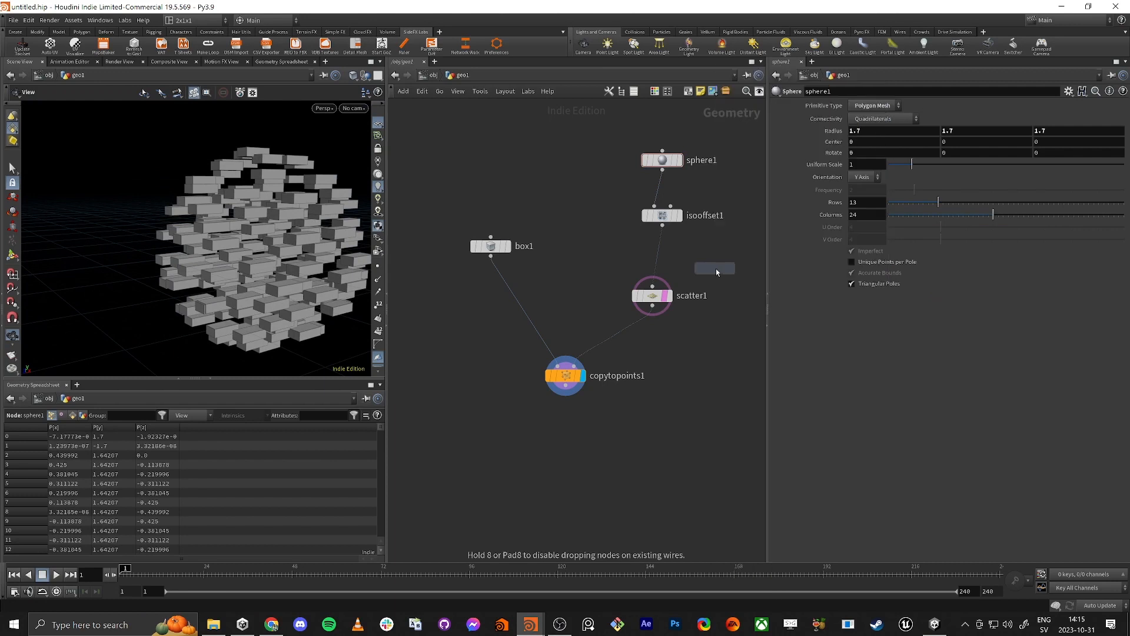
left_click(663, 190)
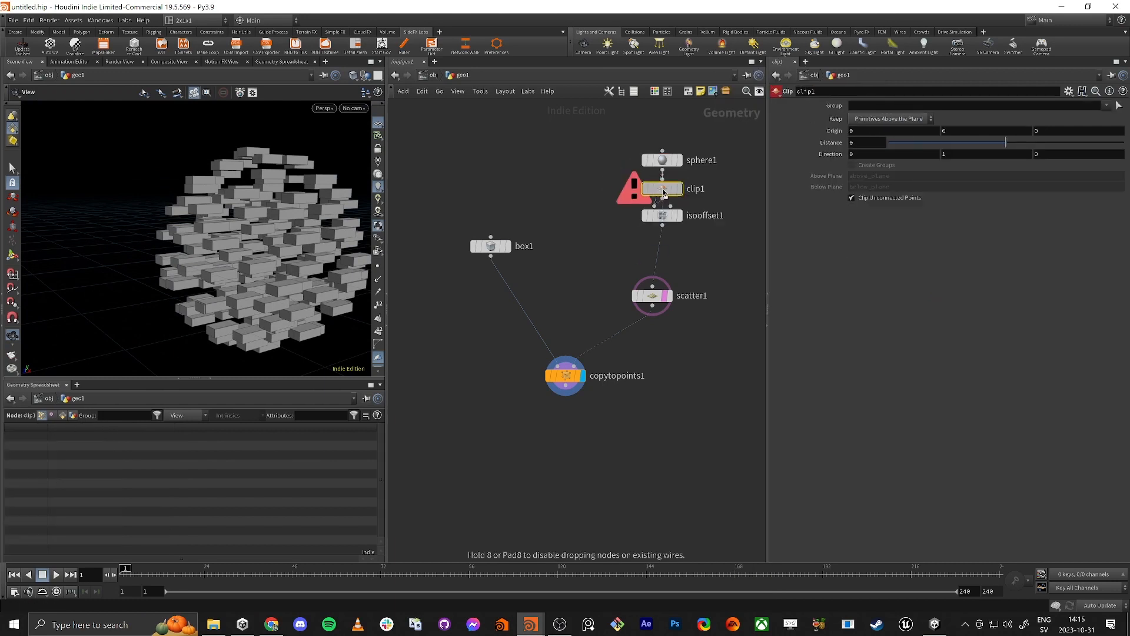
left_click(679, 201)
mouse_move(214, 232)
left_mouse_down()
mouse_move(211, 165)
mouse_move(227, 234)
left_mouse_up()
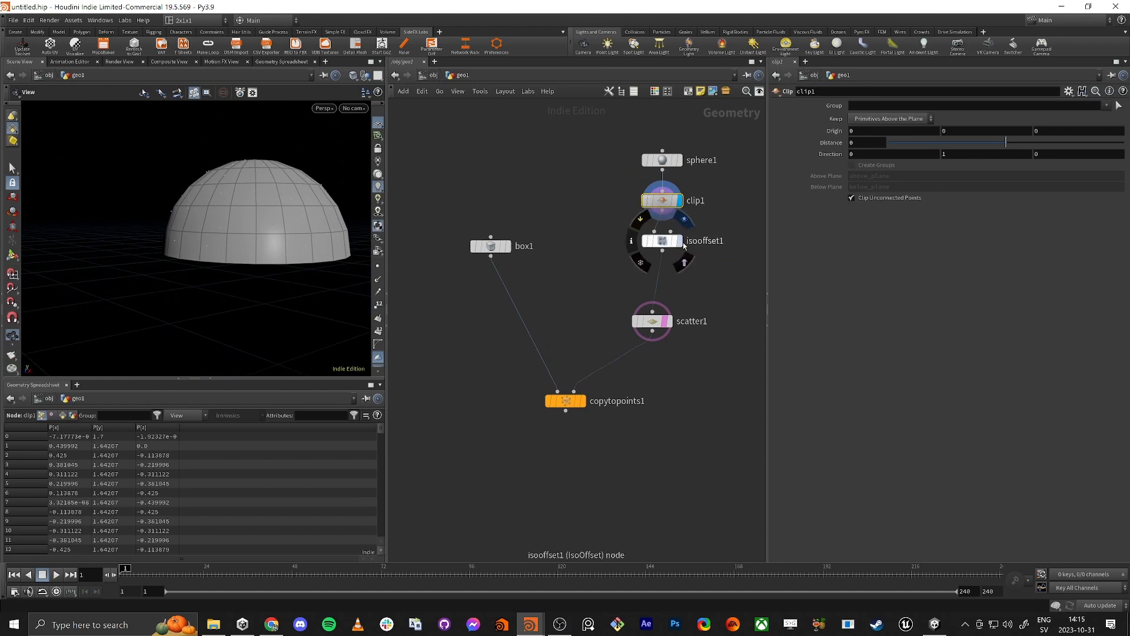
Step: Display the IsoOffset volume and the Scatter points in turn to check how the clipped sphere is filled
left_click(680, 242)
left_click_drag(195, 252, 172, 250)
mouse_move(287, 250)
left_mouse_down()
mouse_move(310, 211)
mouse_move(293, 252)
left_mouse_up()
mouse_move(633, 346)
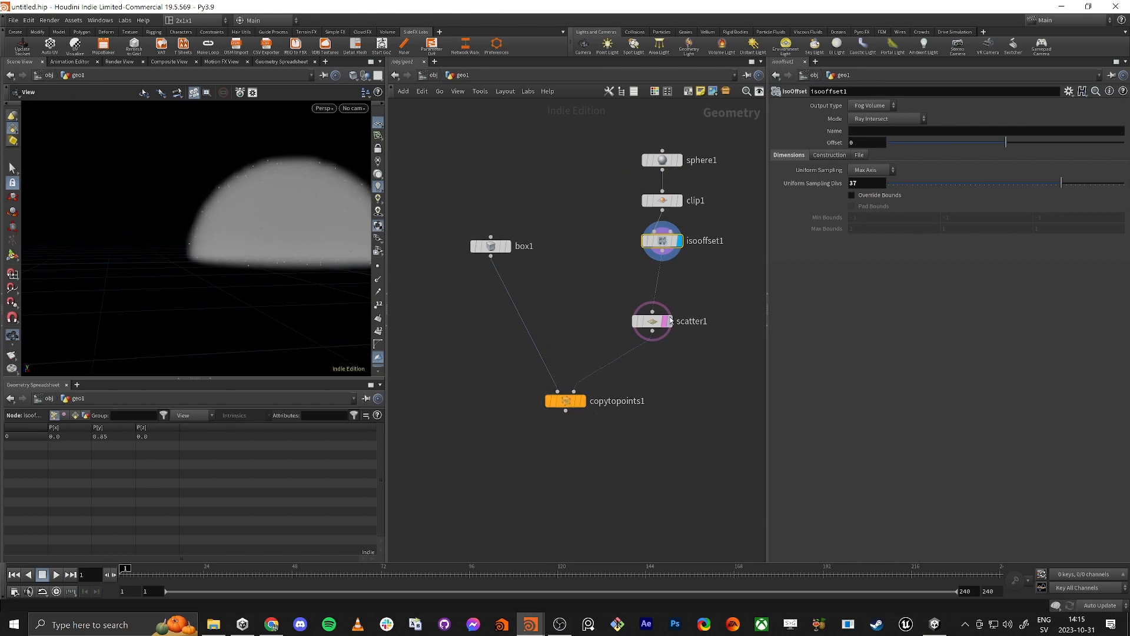
left_click(670, 321)
left_click(652, 320)
key("h")
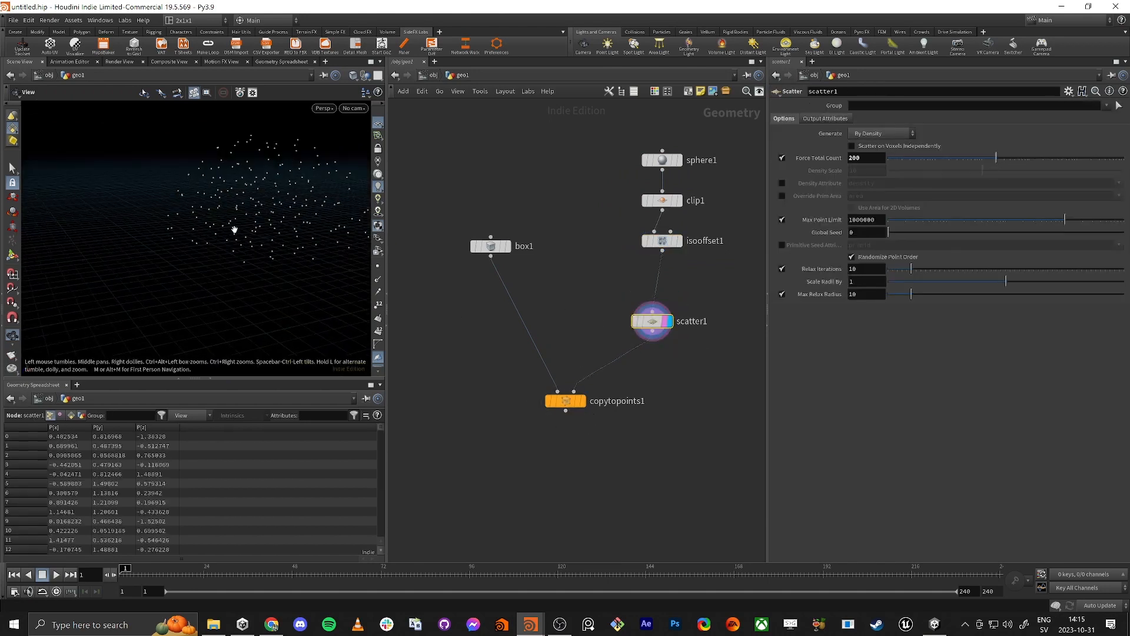
Step: Display the Copy to Points node and inspect the dome-shaped brick pile from the side
left_click(583, 402)
left_click(566, 402)
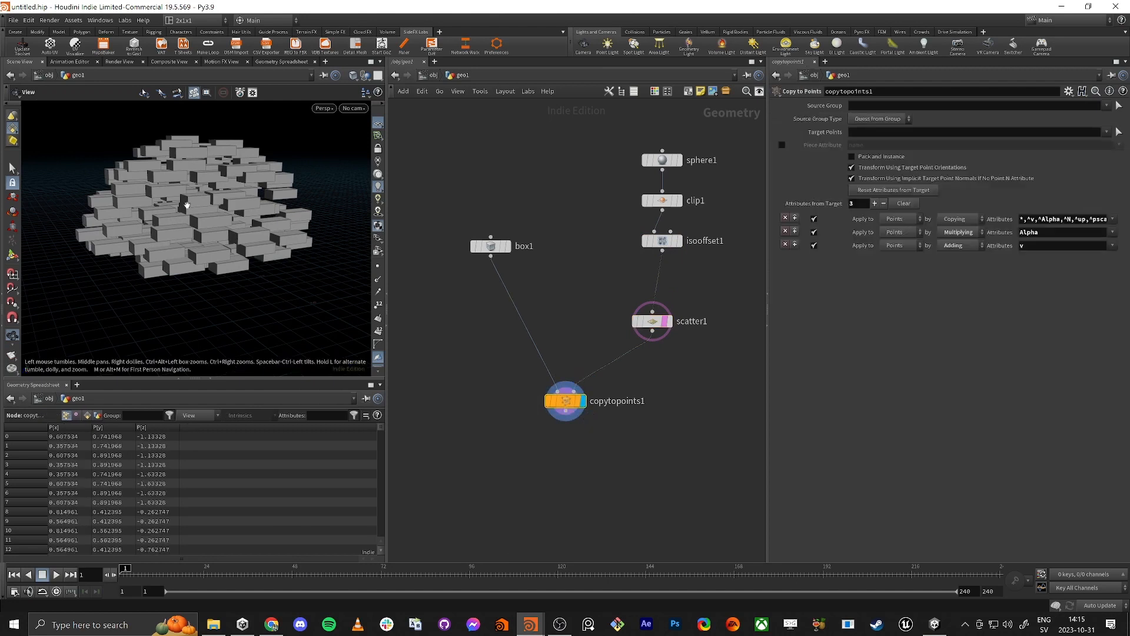
left_click_drag(187, 205, 217, 232)
Step: Add a Grid node as the ground, template it, and display the copied bricks together with it
middle_click_drag(654, 509, 611, 431)
key("Tab")
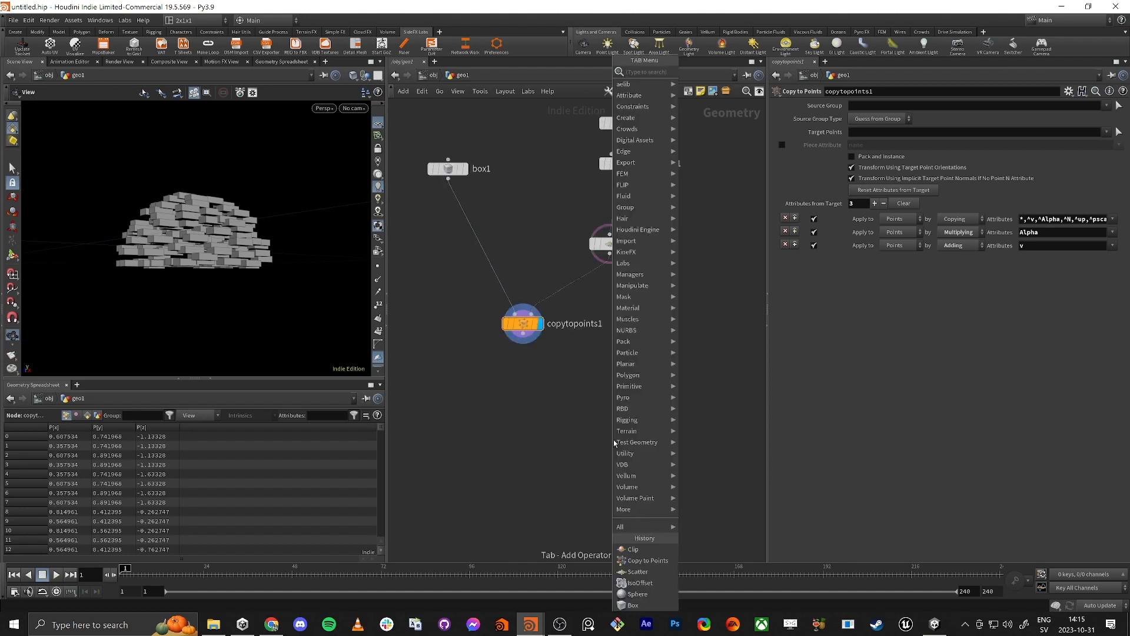
type("gru")
key("Return")
left_click(644, 365)
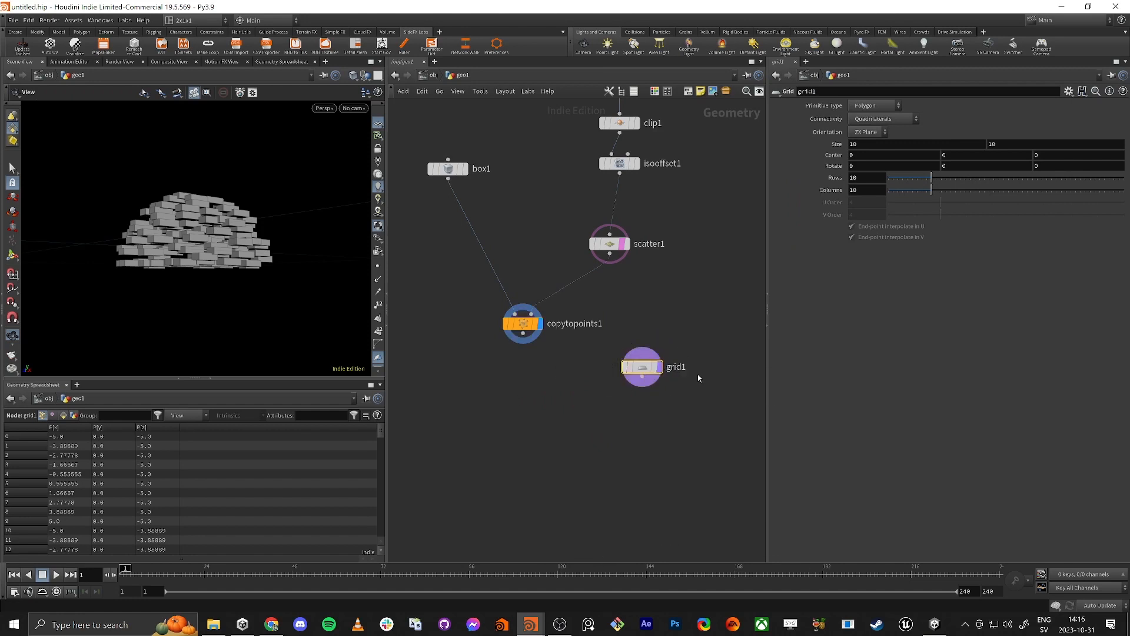
left_click(660, 367)
left_click_drag(162, 245, 108, 214)
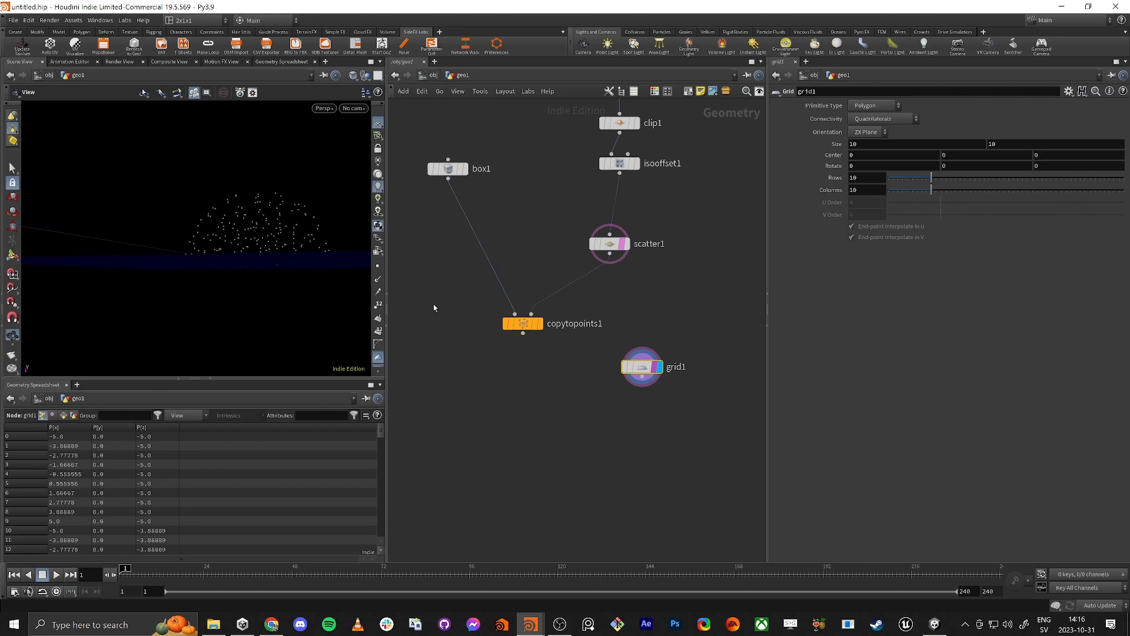
left_click(539, 323)
left_click_drag(194, 276, 189, 310)
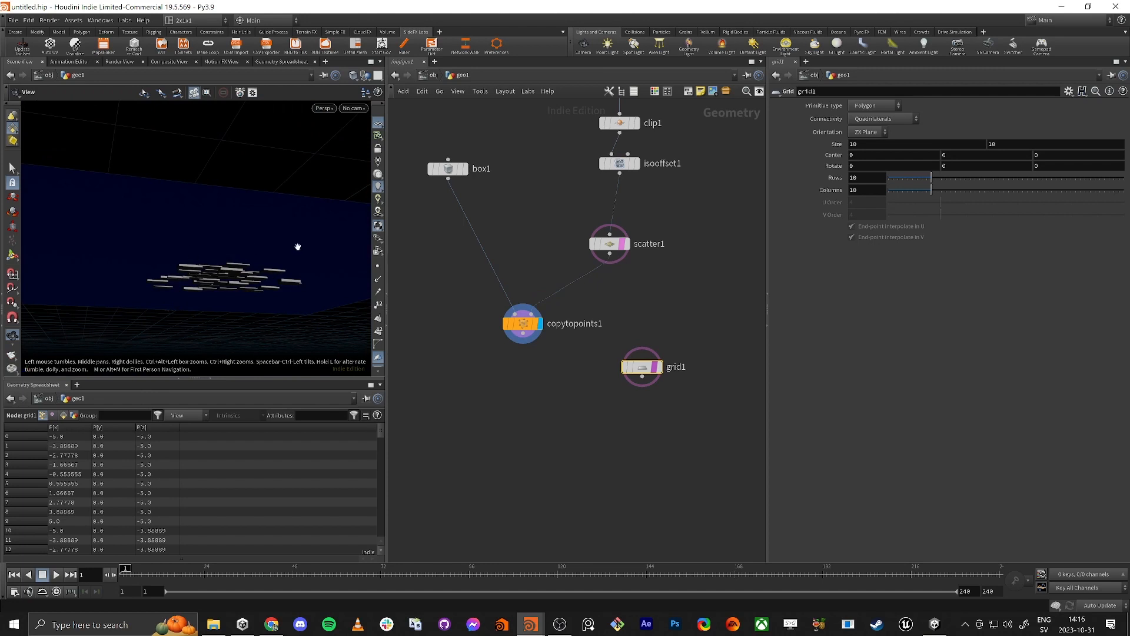
left_click_drag(297, 246, 233, 276)
Step: Set the IsoOffset node's Offset to -0.25 while viewing its volume, and redisplay the bricks to check them against the ground
middle_click_drag(658, 281, 625, 330)
left_click_drag(184, 231, 190, 194)
left_click_drag(663, 228, 663, 229)
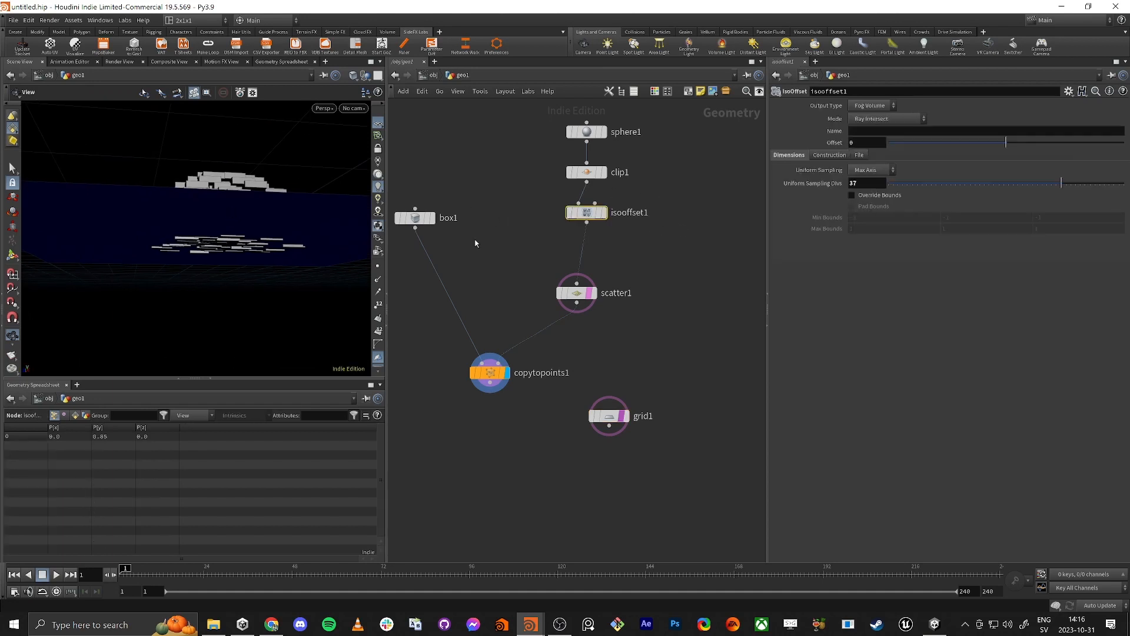
mouse_move(177, 197)
left_mouse_down()
mouse_move(159, 187)
mouse_move(163, 199)
left_mouse_up()
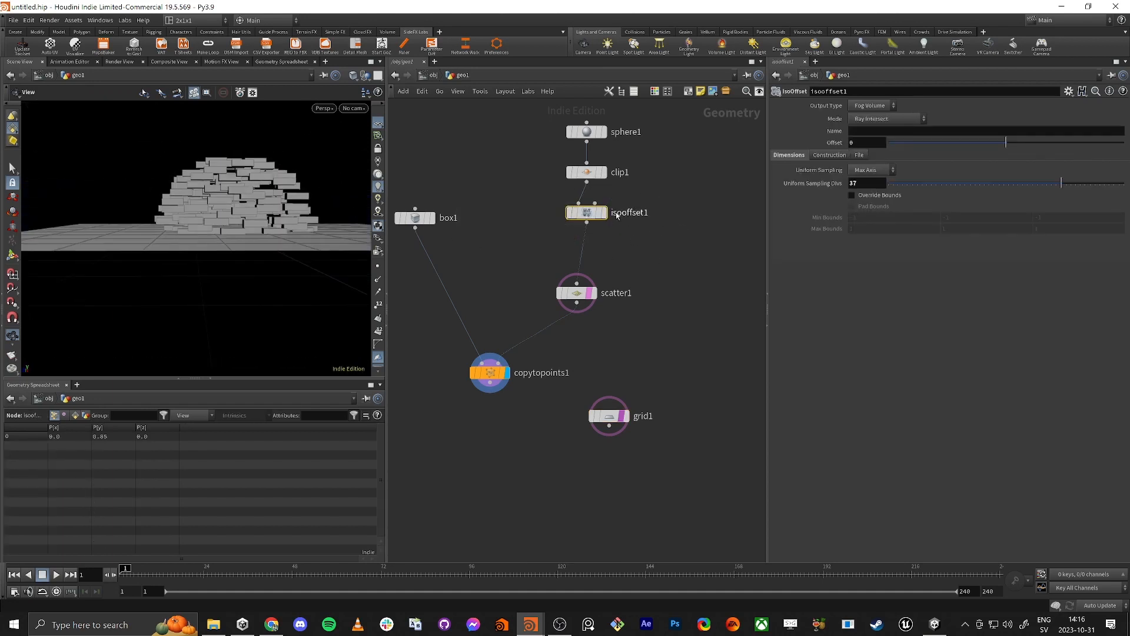
mouse_move(601, 213)
left_click(609, 193)
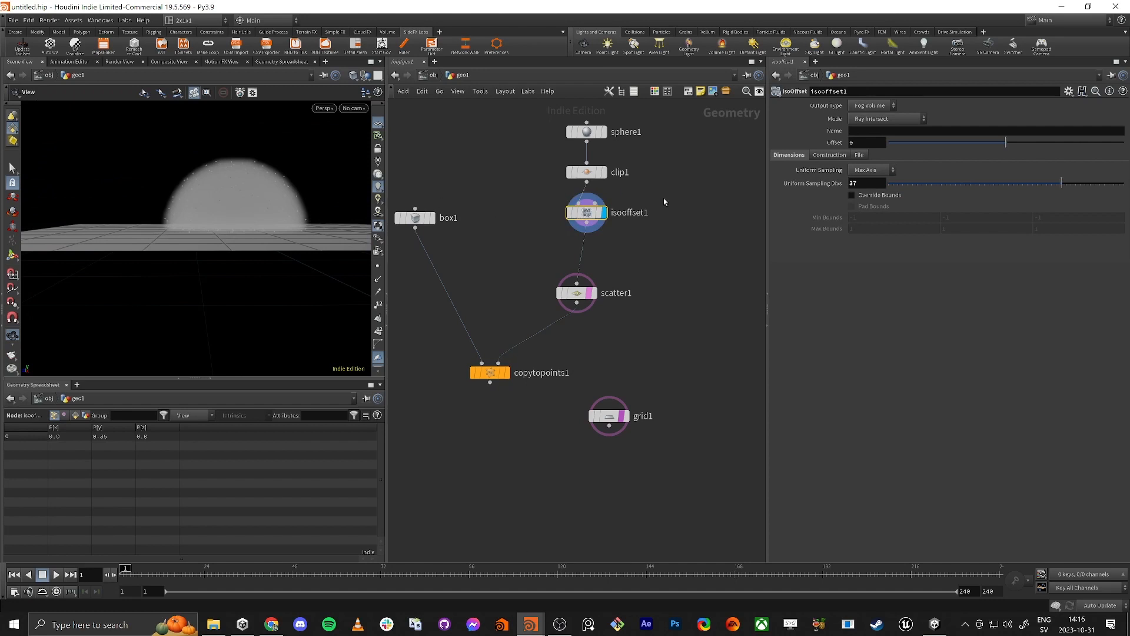
mouse_move(999, 145)
left_mouse_down()
mouse_move(982, 147)
mouse_move(1025, 147)
mouse_move(975, 152)
mouse_move(995, 150)
left_mouse_up()
key("ctrl+z")
key("ctrl+z")
key("ctrl+z")
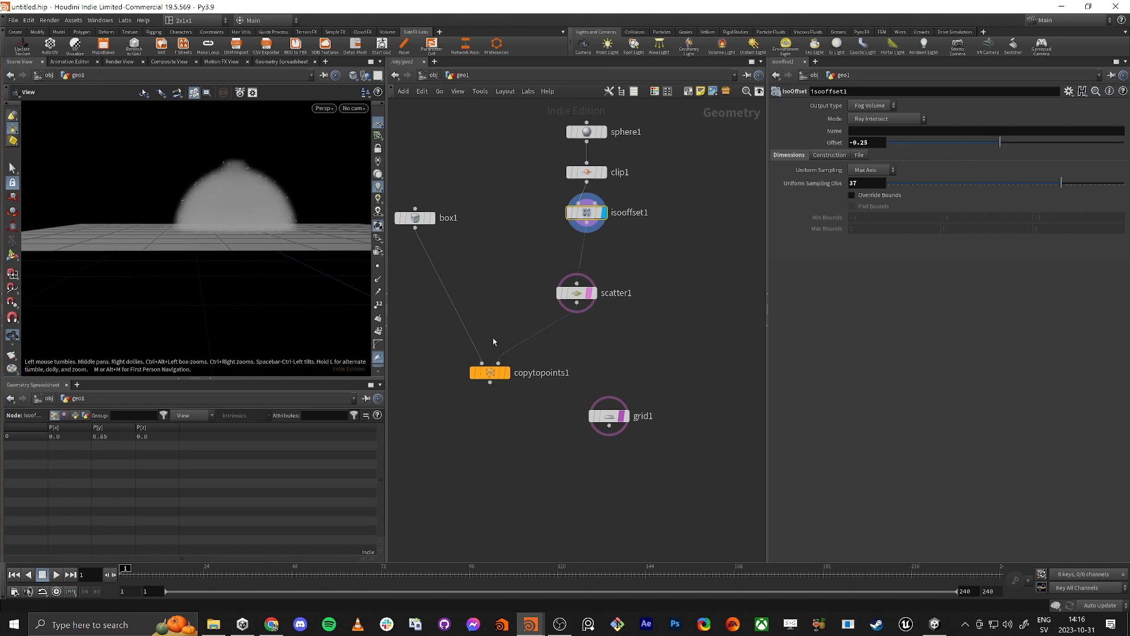
left_click(505, 373)
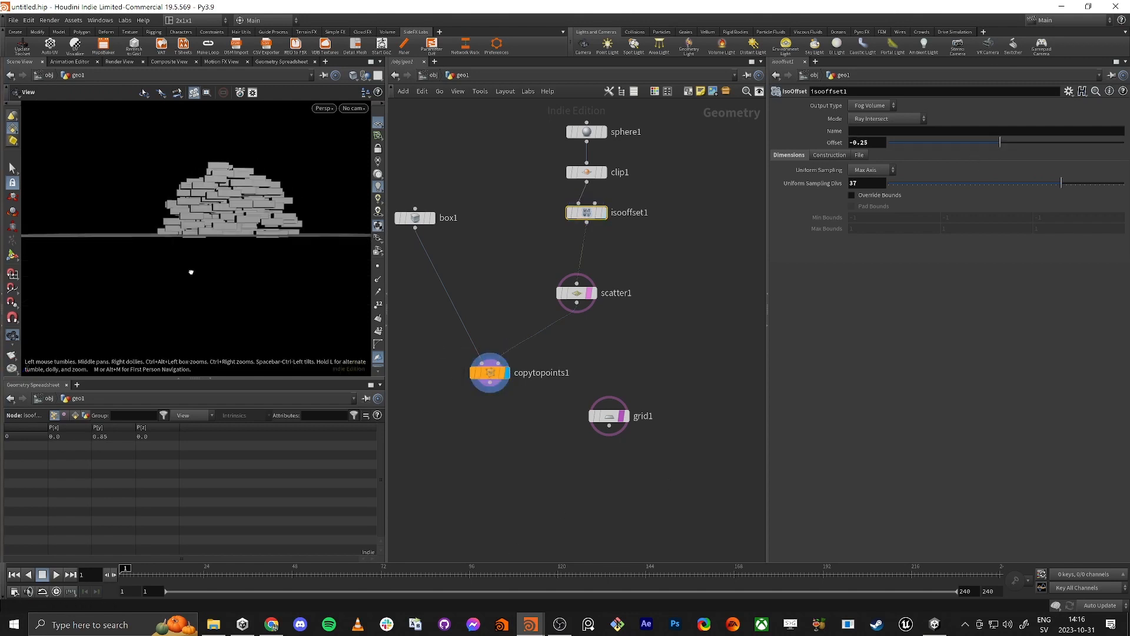
left_click_drag(191, 272, 162, 258)
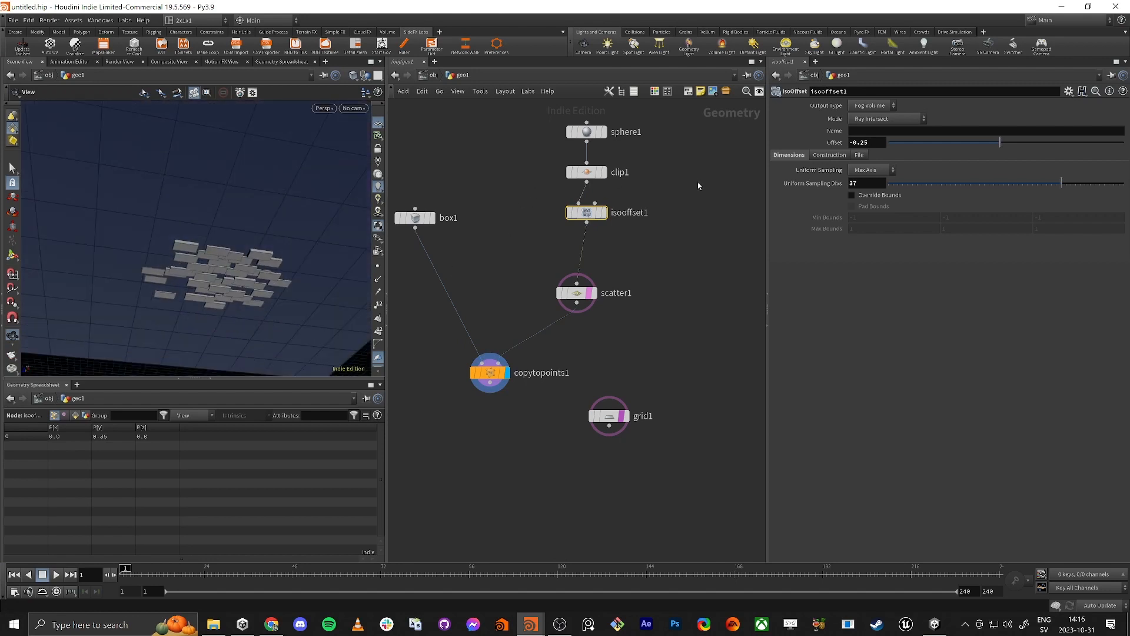
Step: Set the IsoOffset node's Offset to 0 and, with the Clip node displayed, set its Origin Y to 0.13
left_click_drag(1005, 147, 1036, 143)
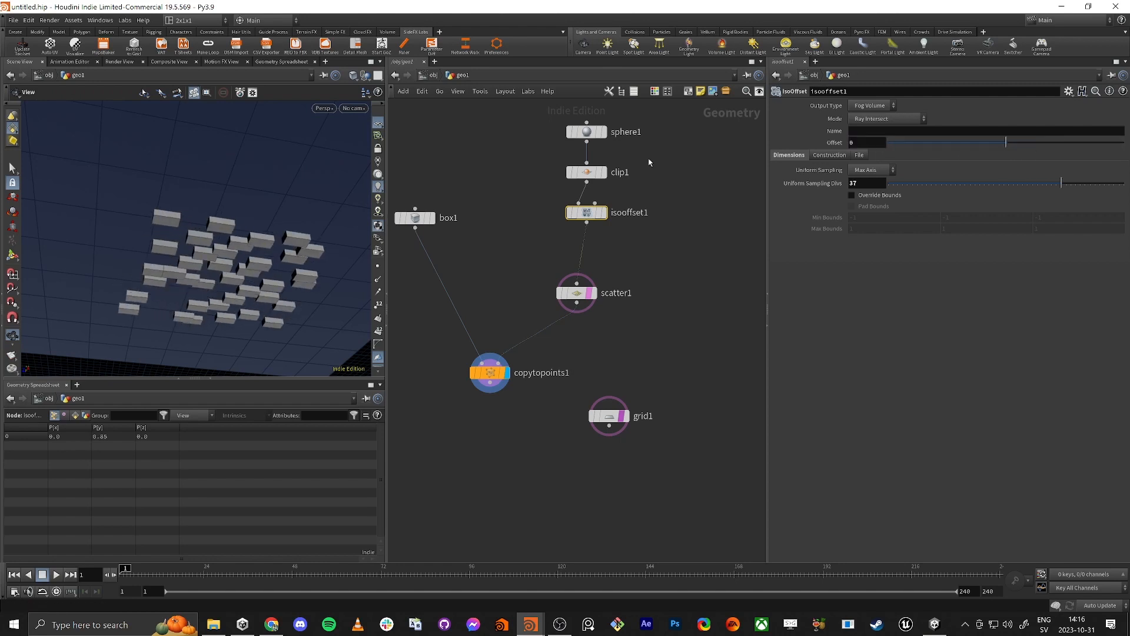
left_click_drag(580, 172, 576, 176)
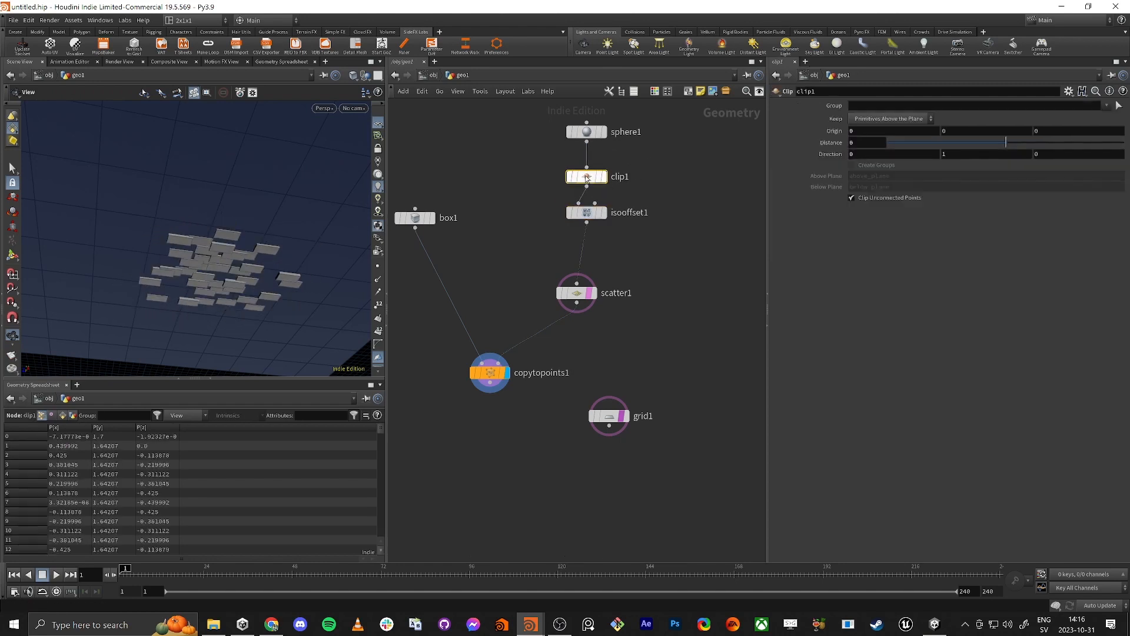
left_click_drag(230, 228, 177, 224)
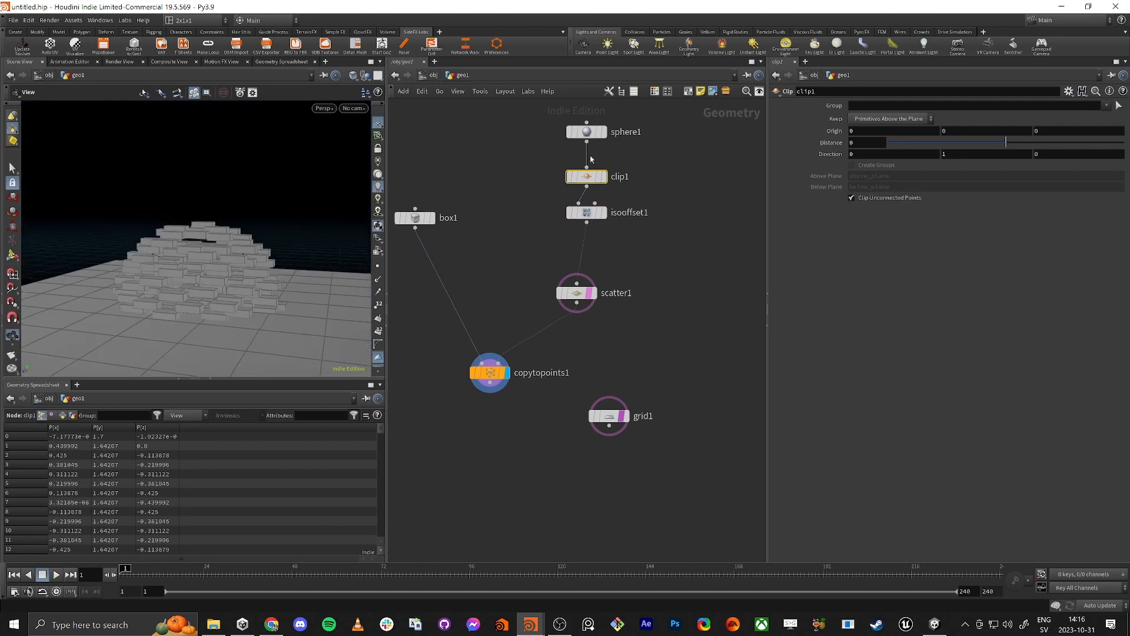
left_click(604, 177)
left_click_drag(179, 318, 168, 325)
middle_click_drag(952, 129, 1026, 137)
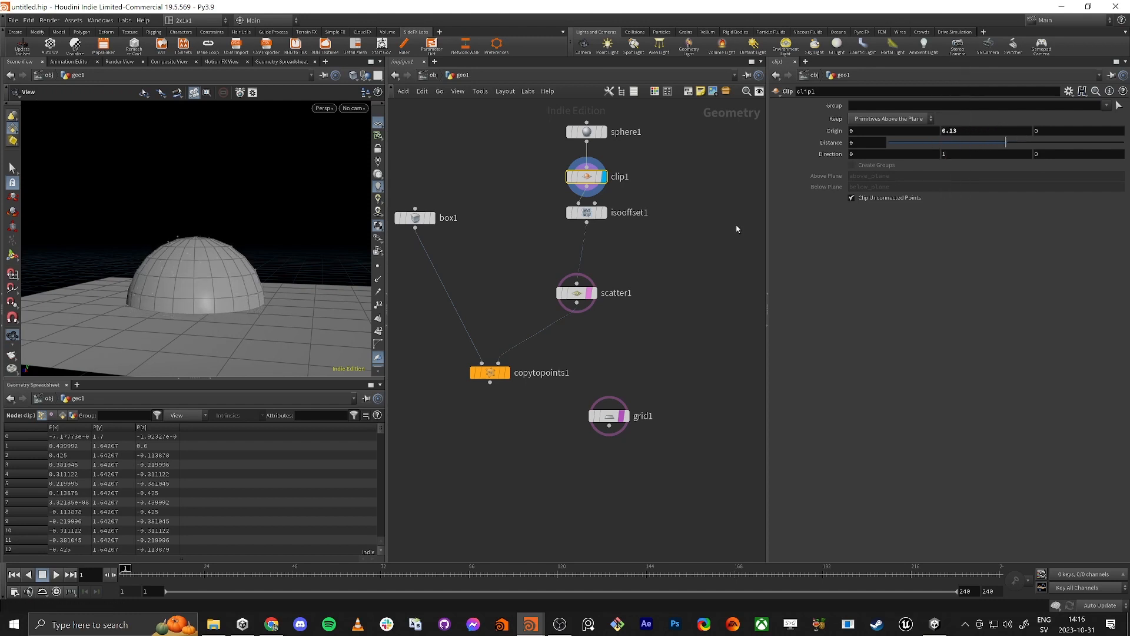
Step: Display the Copy to Points node again and inspect the brick pile up close against the ground
left_click(507, 374)
left_click_drag(184, 312, 215, 195)
scroll(246, 208, "up", 5)
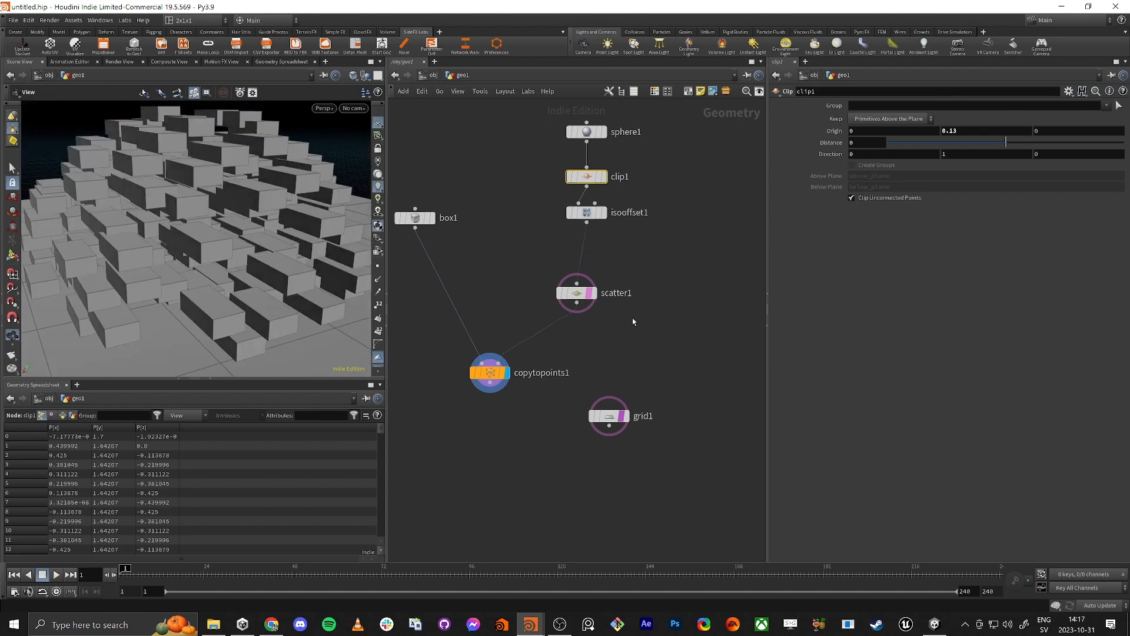
Step: Move scatter1 up beneath isooffset1 and insert an Attribute Randomize node between it and the Copy to Points node
left_click_drag(577, 300, 587, 251)
key("Tab")
type("a")
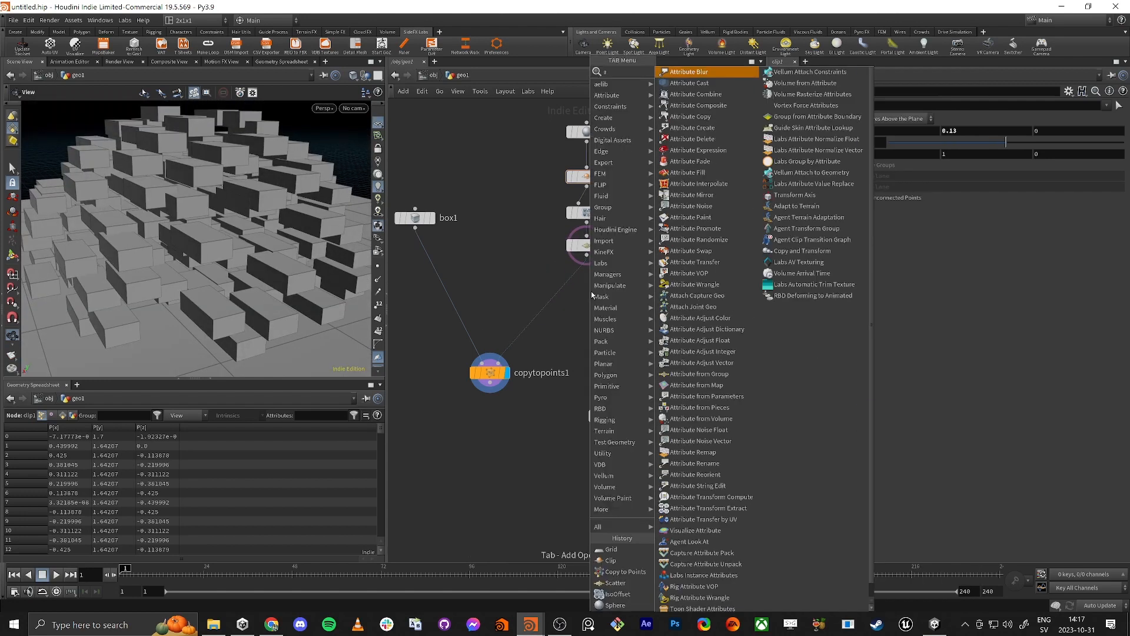
type("tt ra")
key("Return")
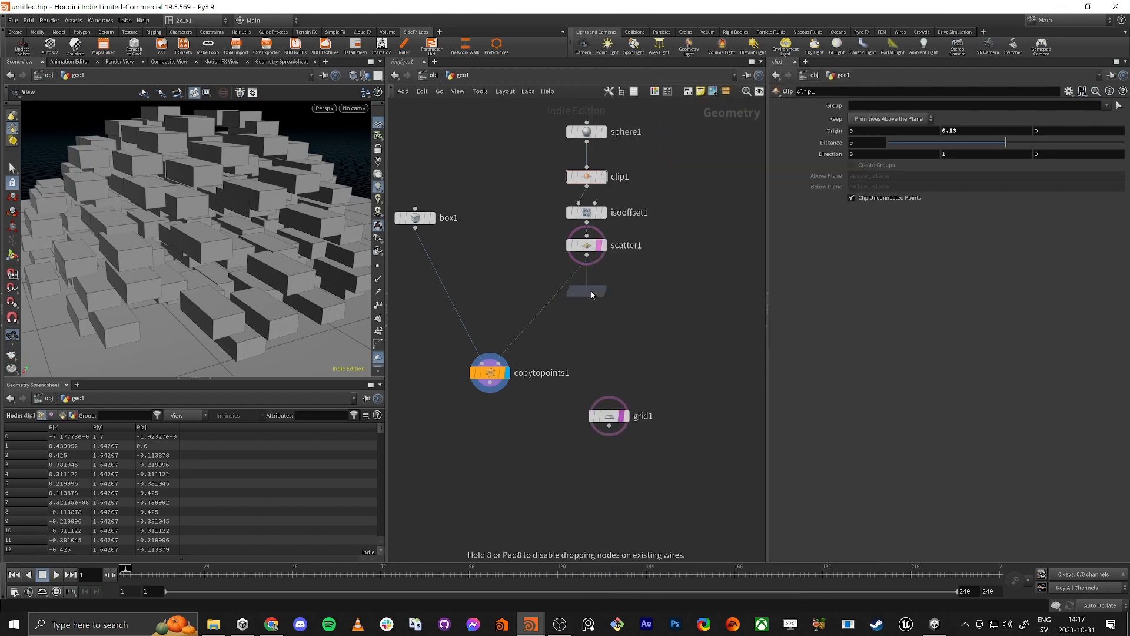
left_click(555, 300)
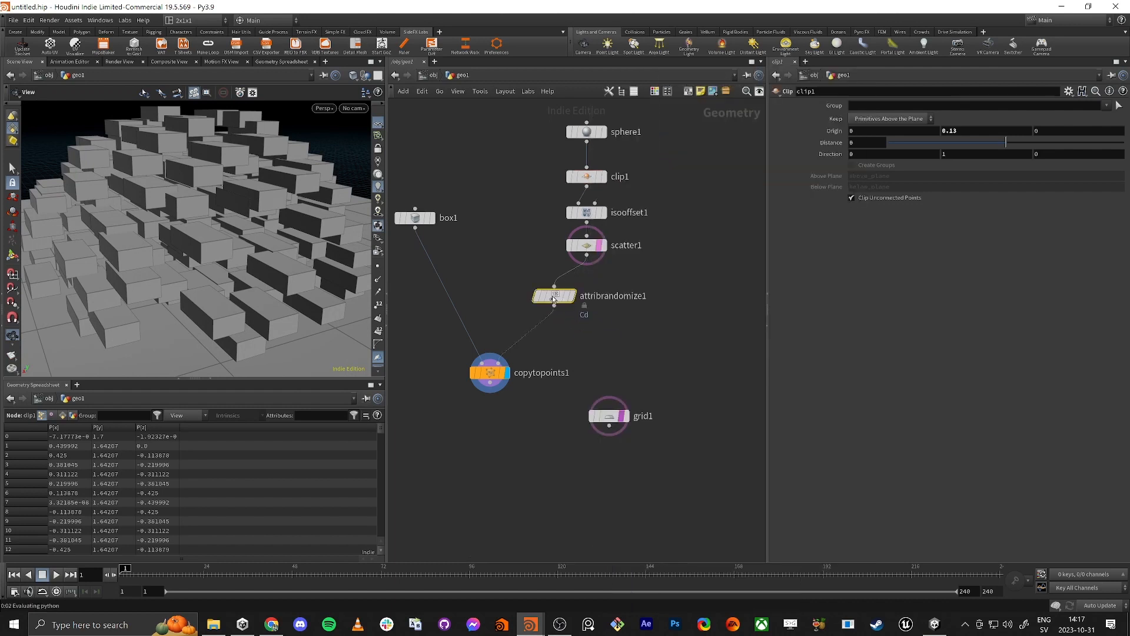
left_click_drag(558, 299, 591, 292)
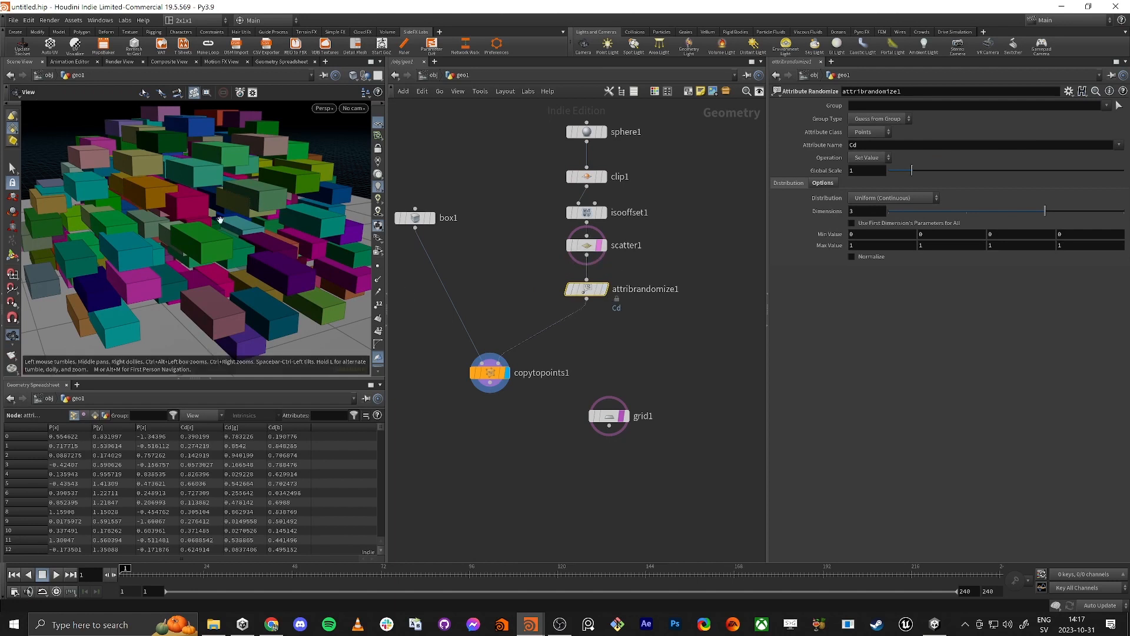
Step: Look over the randomly coloured bricks, and change the Attribute Randomize node's attribute name to N
left_click_drag(290, 222, 142, 169)
scroll(162, 207, "down", 4)
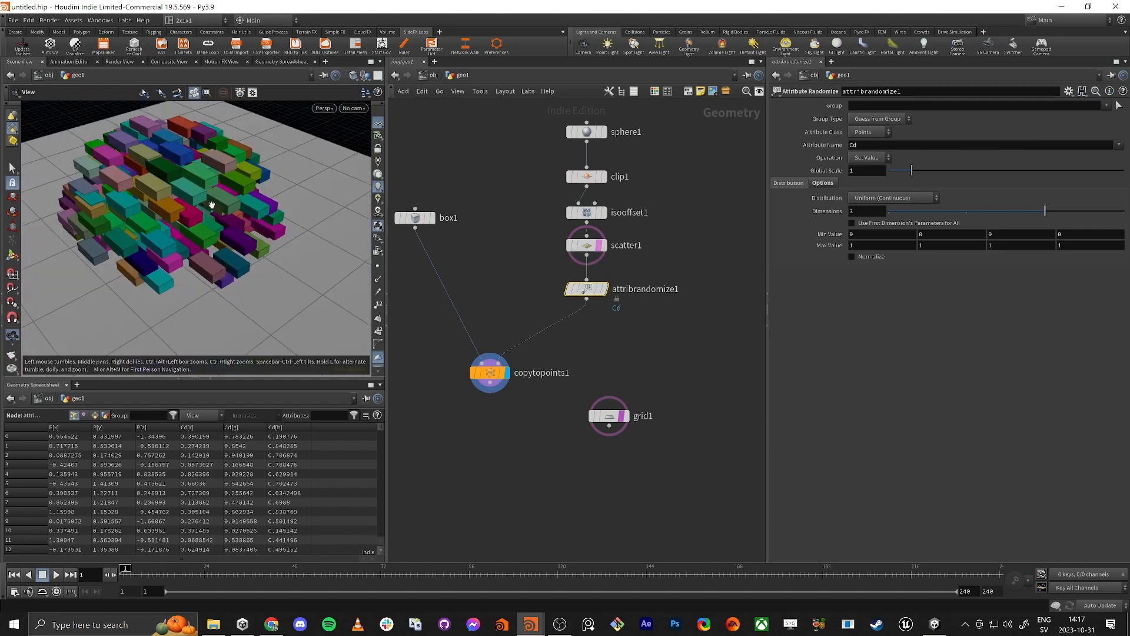
left_click_drag(199, 207, 201, 221)
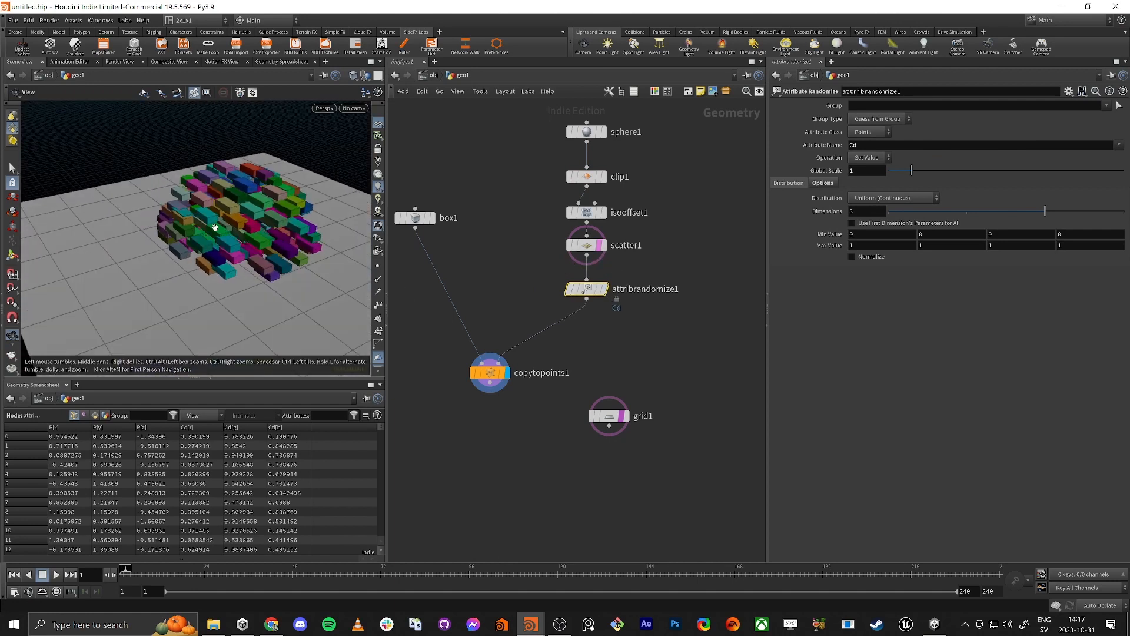
left_click(883, 145)
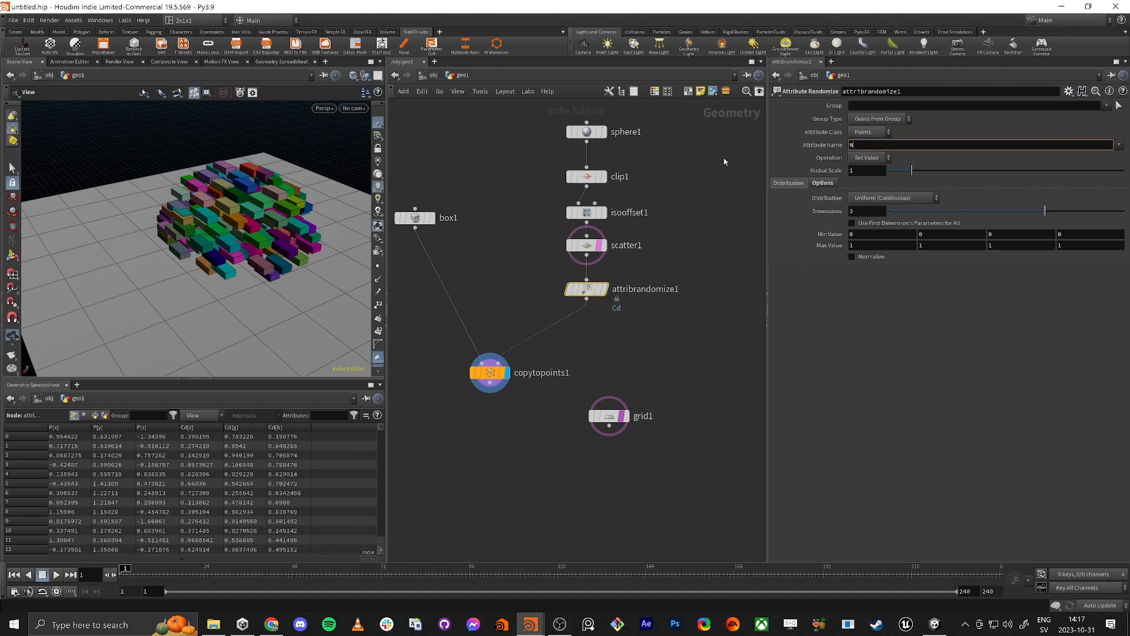
key("Return")
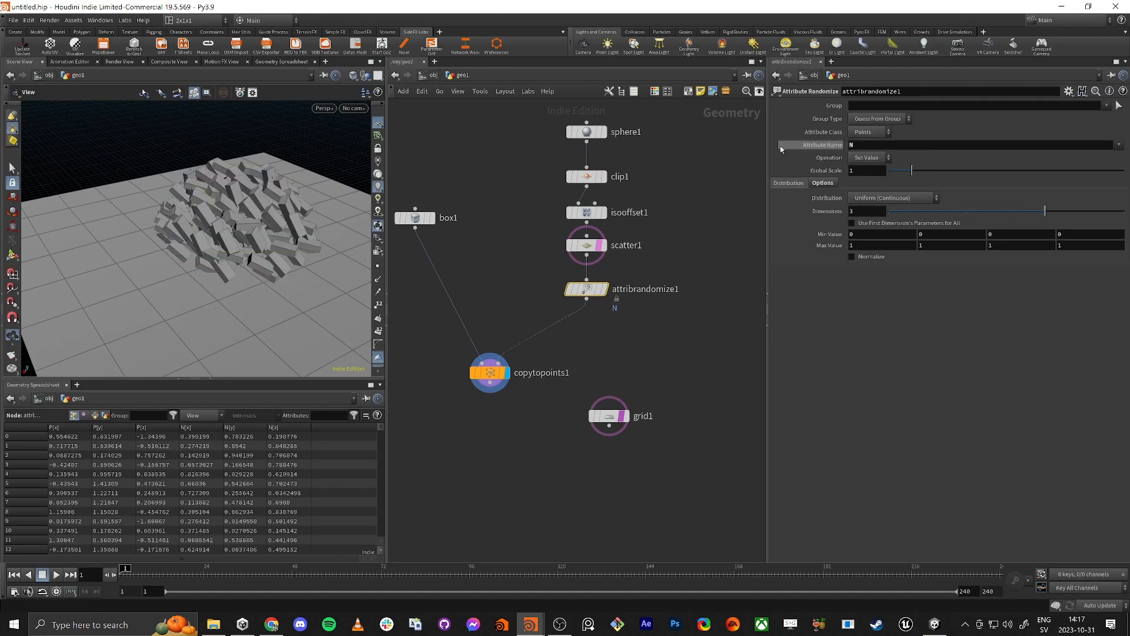
Step: Display the Attribute Randomize node with point normals shown and inspect the directions of the scattered points
left_click(606, 290)
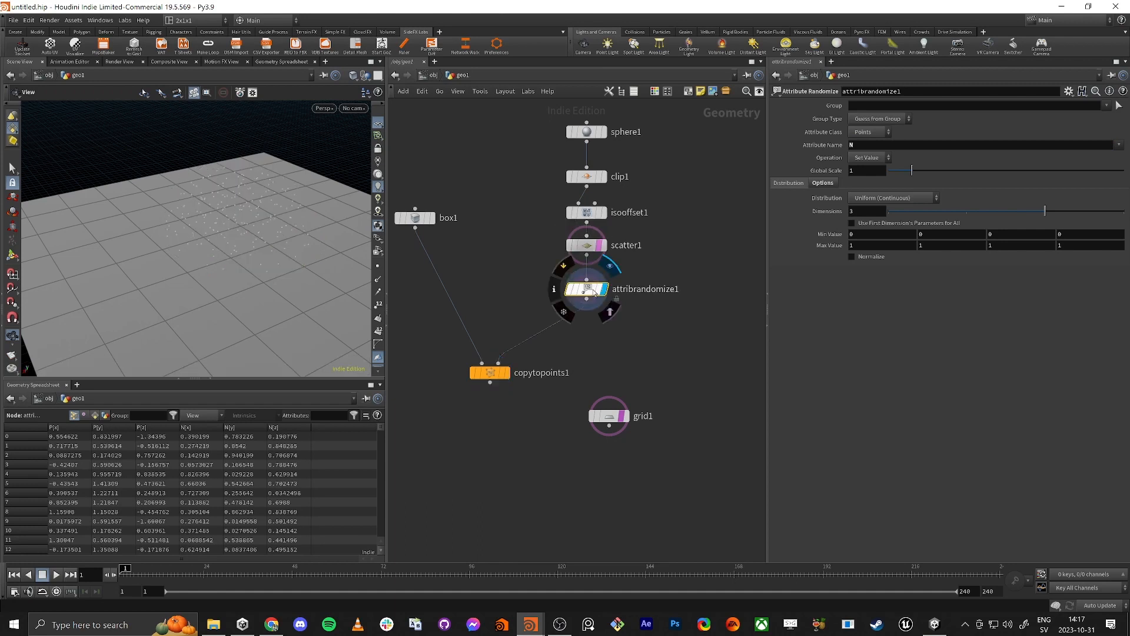
scroll(378, 342, "down", 2)
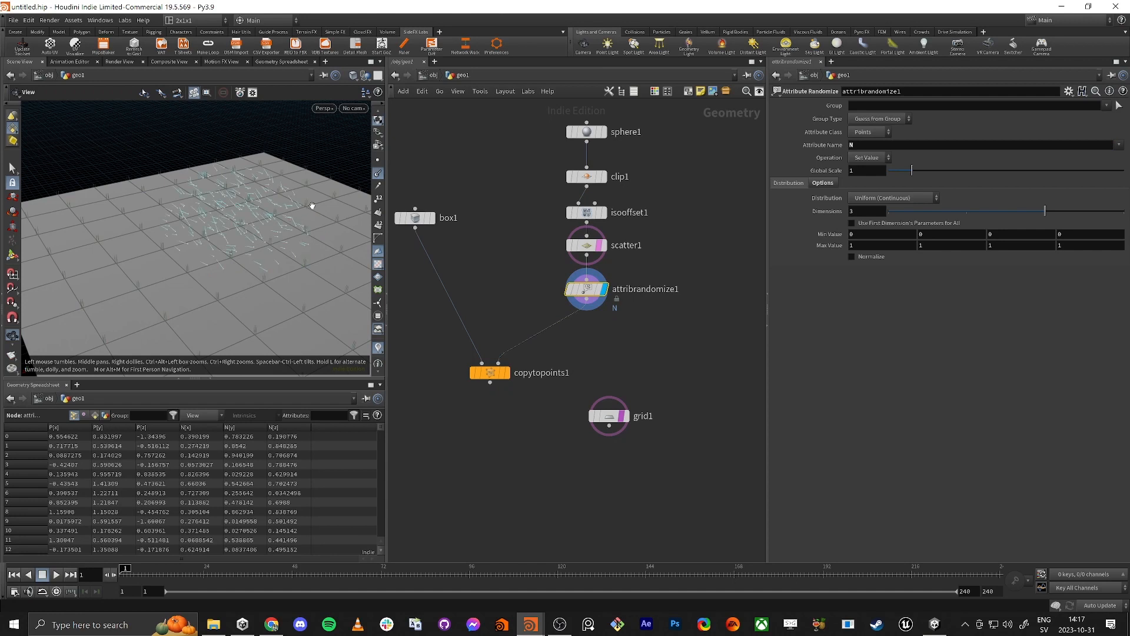
left_click_drag(312, 205, 272, 242)
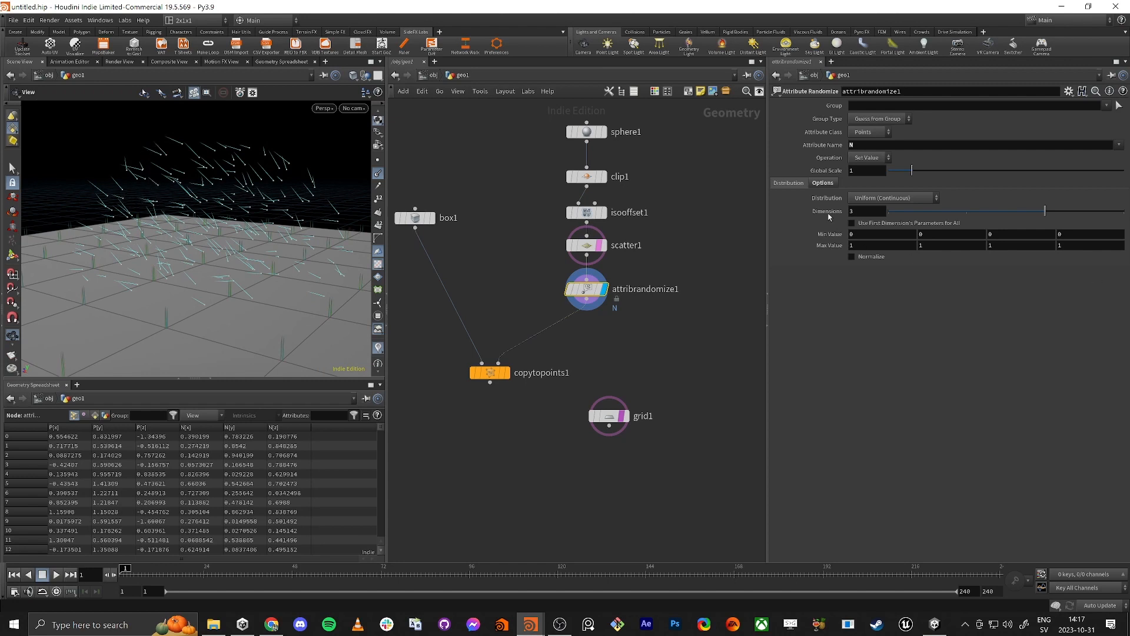
Step: Set the first three Min Value components of the Attribute Randomize node to -1 and check the normals
left_click(867, 233)
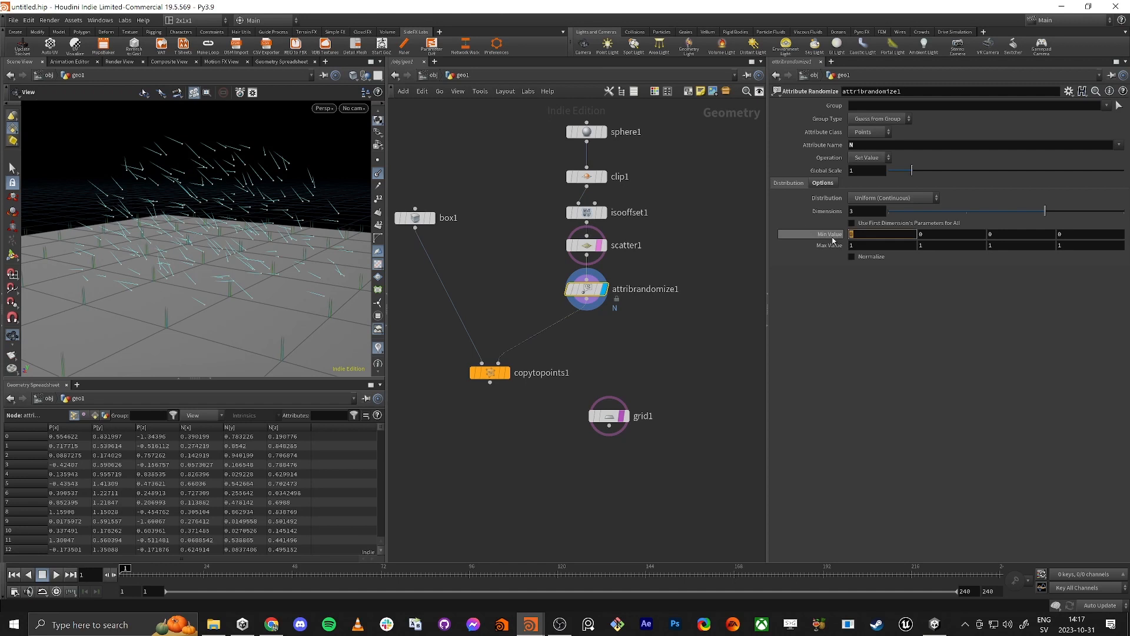
type("-1")
key("Tab")
type("-1")
key("Tab")
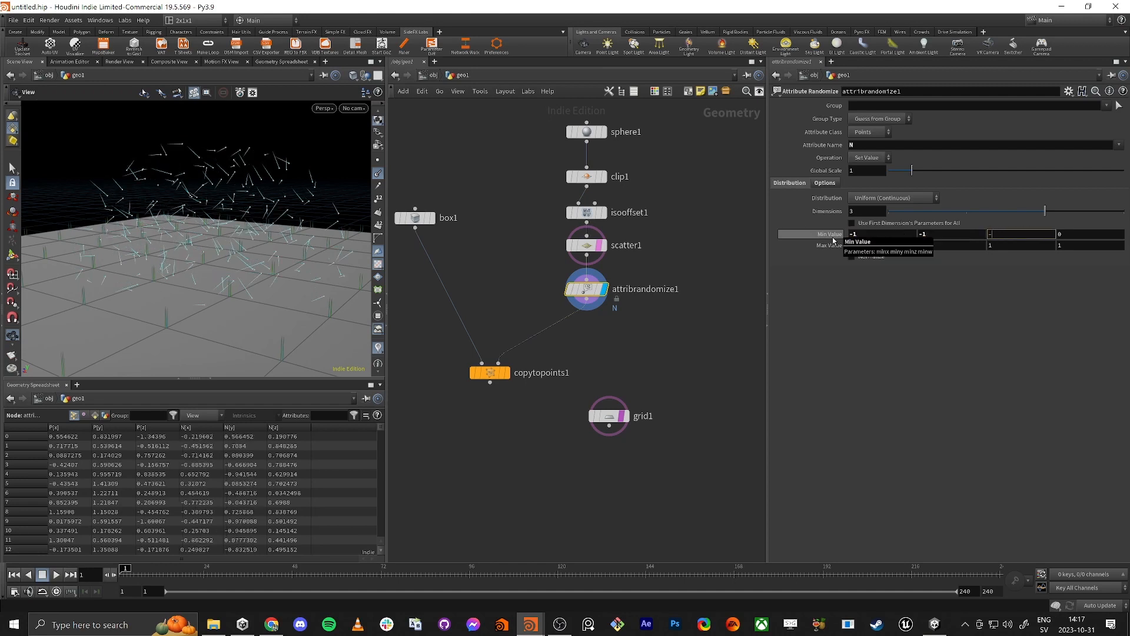
type("-1")
key("Tab")
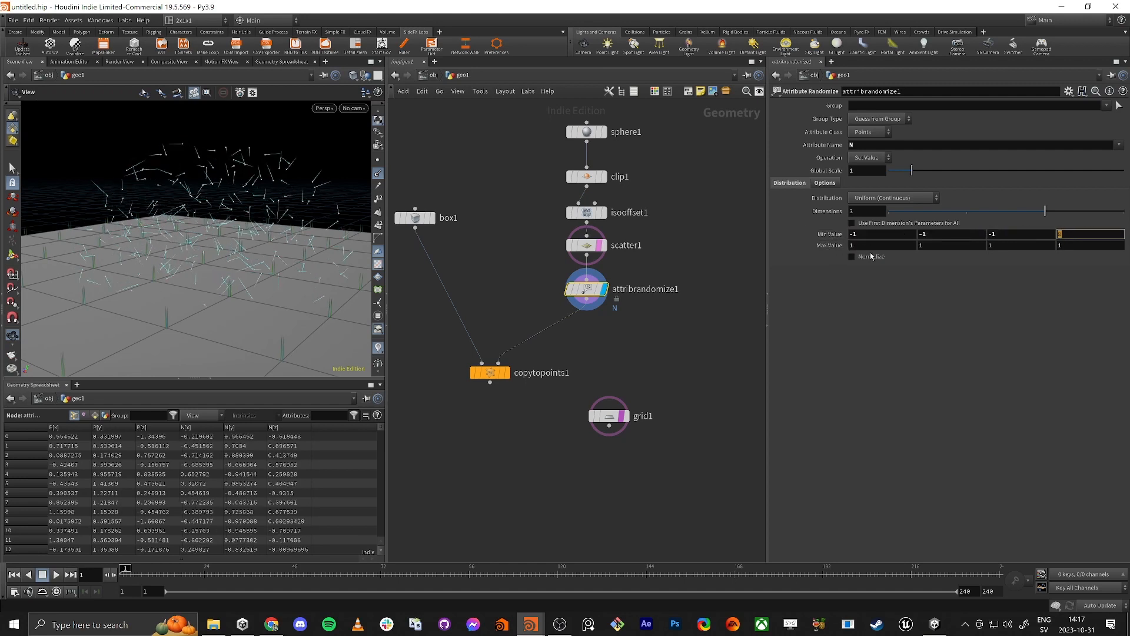
left_click_drag(277, 208, 252, 212)
Step: Display the Copy to Points bricks, hide the point normals, and check the pile from above and below the grid
middle_click_drag(638, 351, 679, 307)
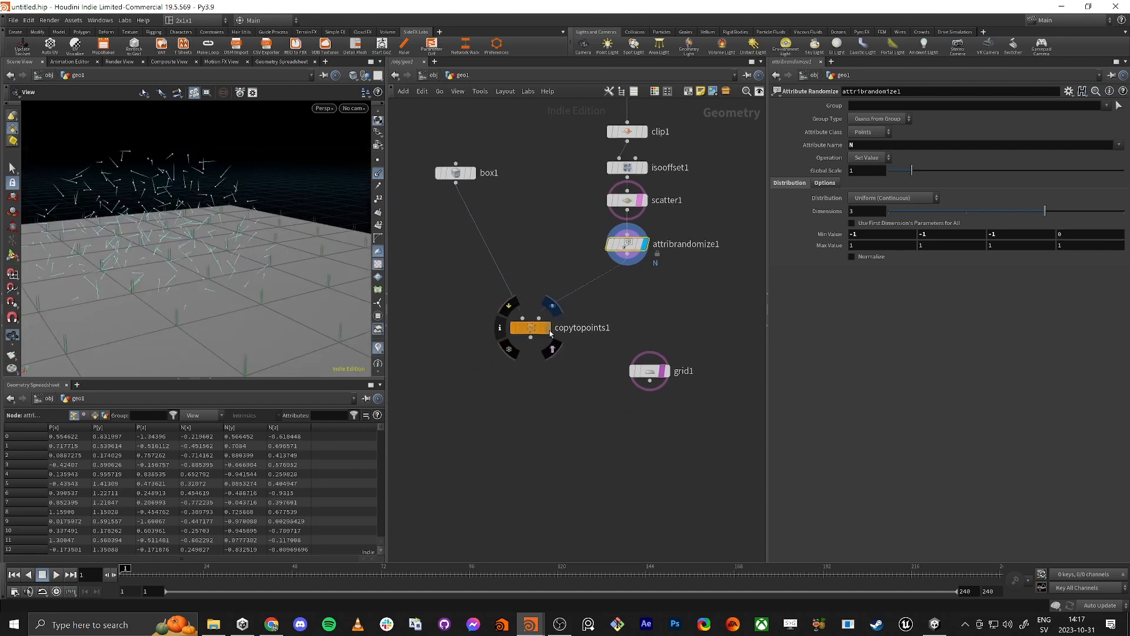
left_click(548, 327)
left_click_drag(284, 203, 262, 241)
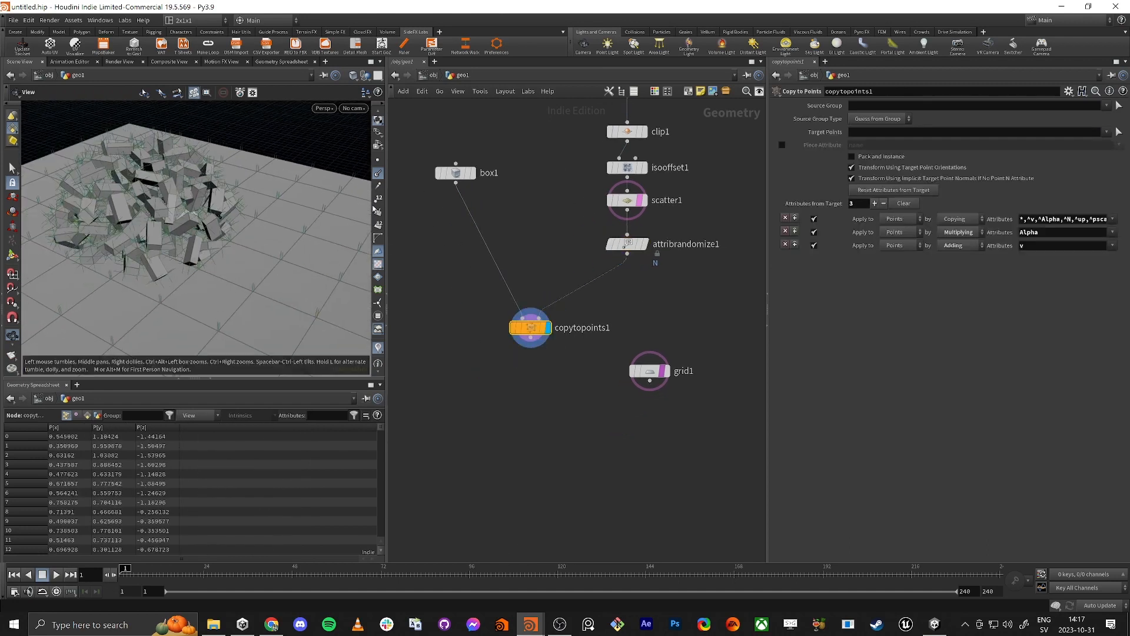
left_click(380, 175)
middle_click_drag(202, 187, 321, 228)
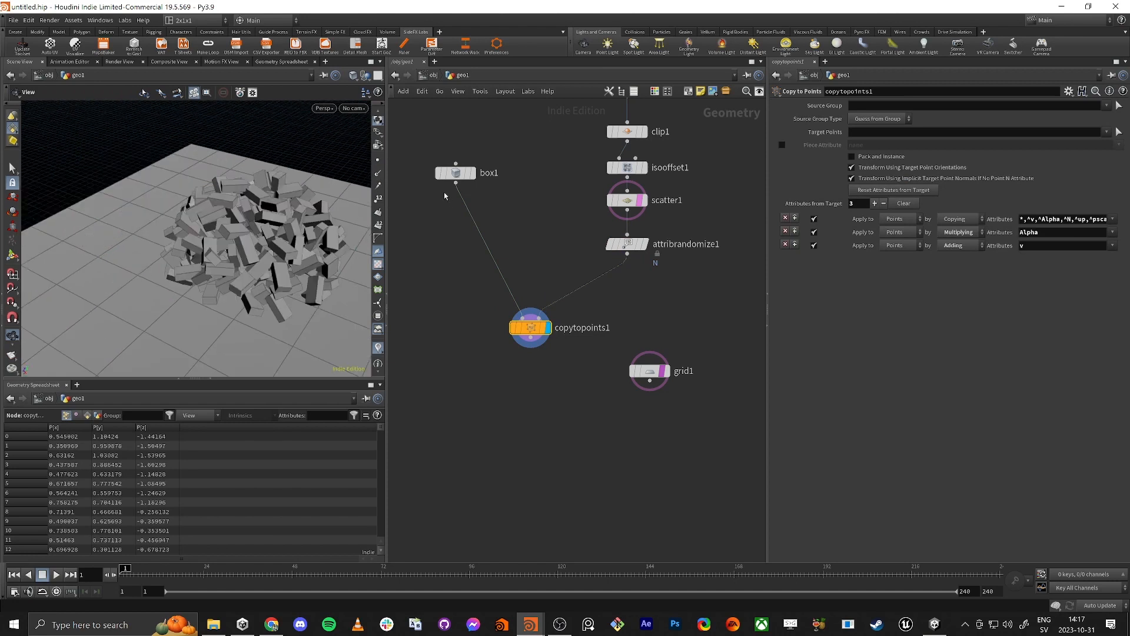
left_click_drag(294, 255, 242, 184)
Step: Display the Sphere node and set its Y radius to 2.3 to make the pile's source shape taller
middle_click_drag(565, 107, 531, 229)
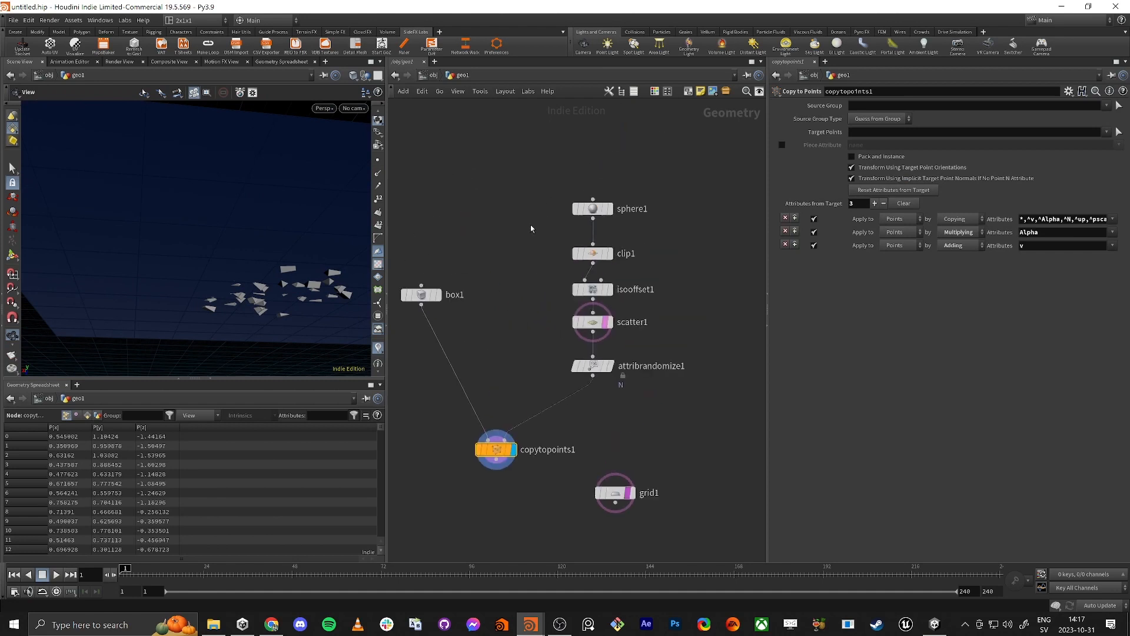
left_click_drag(610, 210, 610, 211)
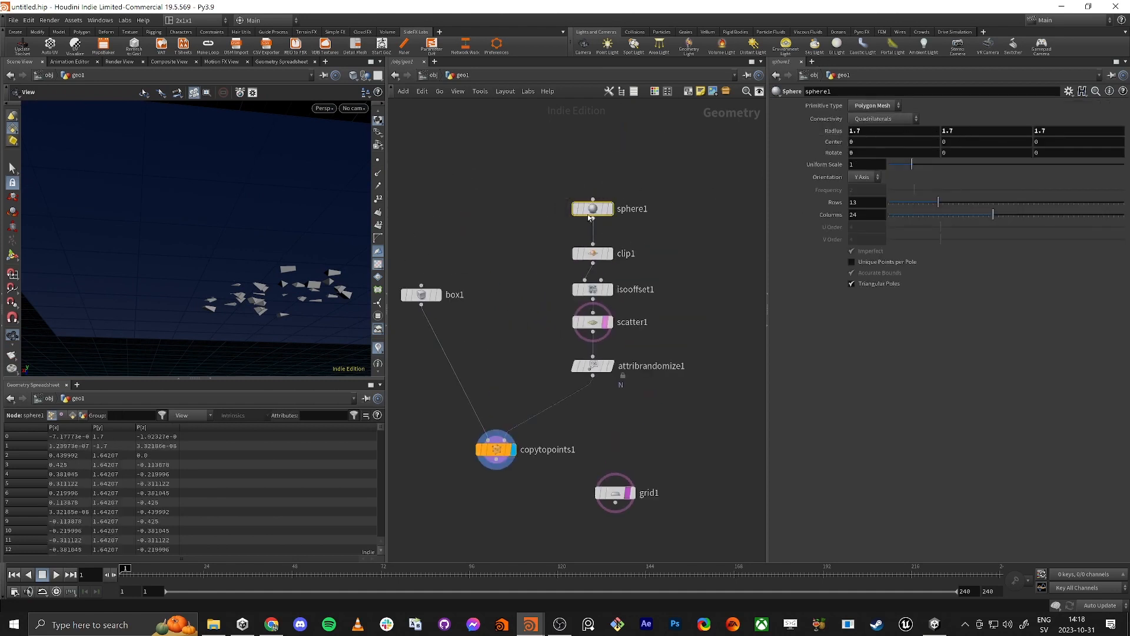
left_click(610, 209)
left_click_drag(288, 202, 266, 201)
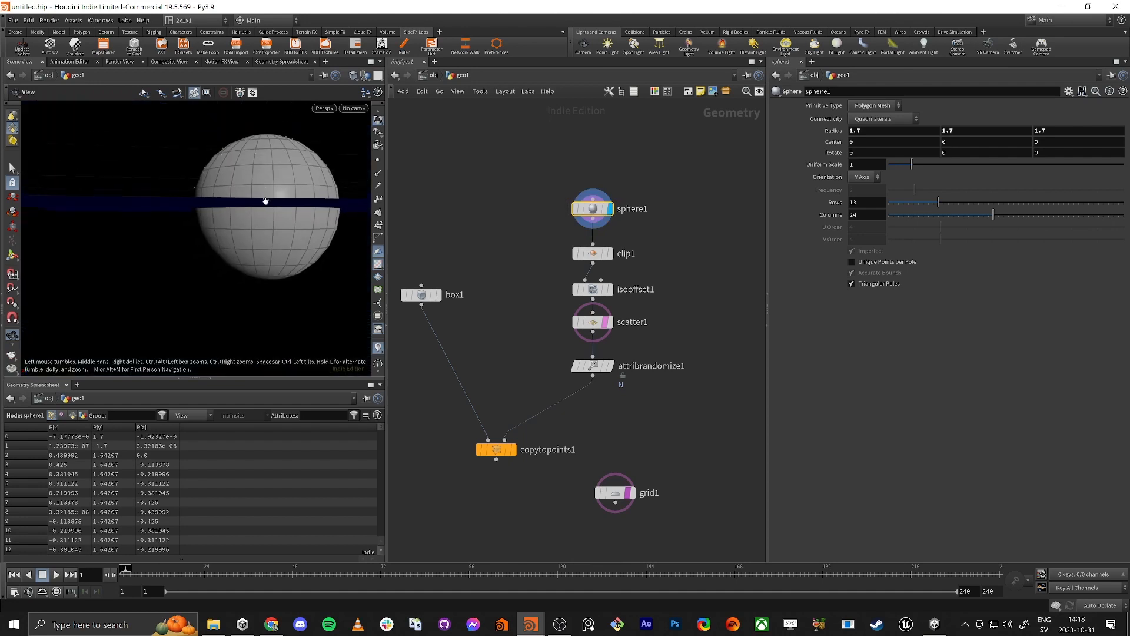
middle_click_drag(266, 201, 237, 272)
middle_click_drag(964, 129, 1001, 133)
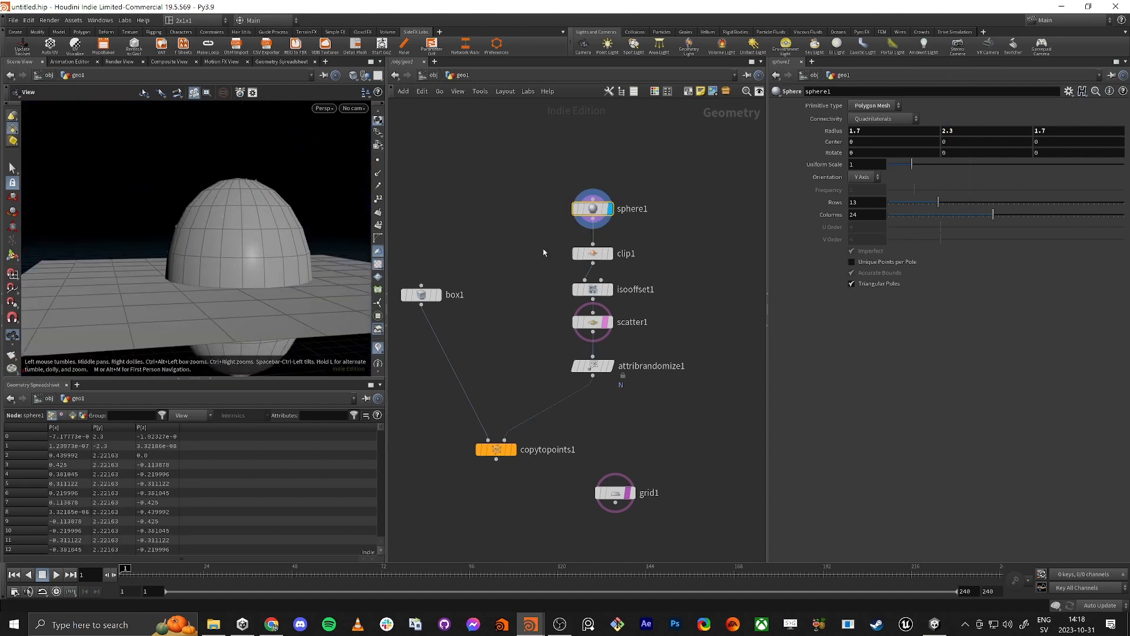
Step: Set the Clip node's Origin Y to 0.28 while viewing it, and redisplay the bricks to check them above the ground
left_click(612, 254)
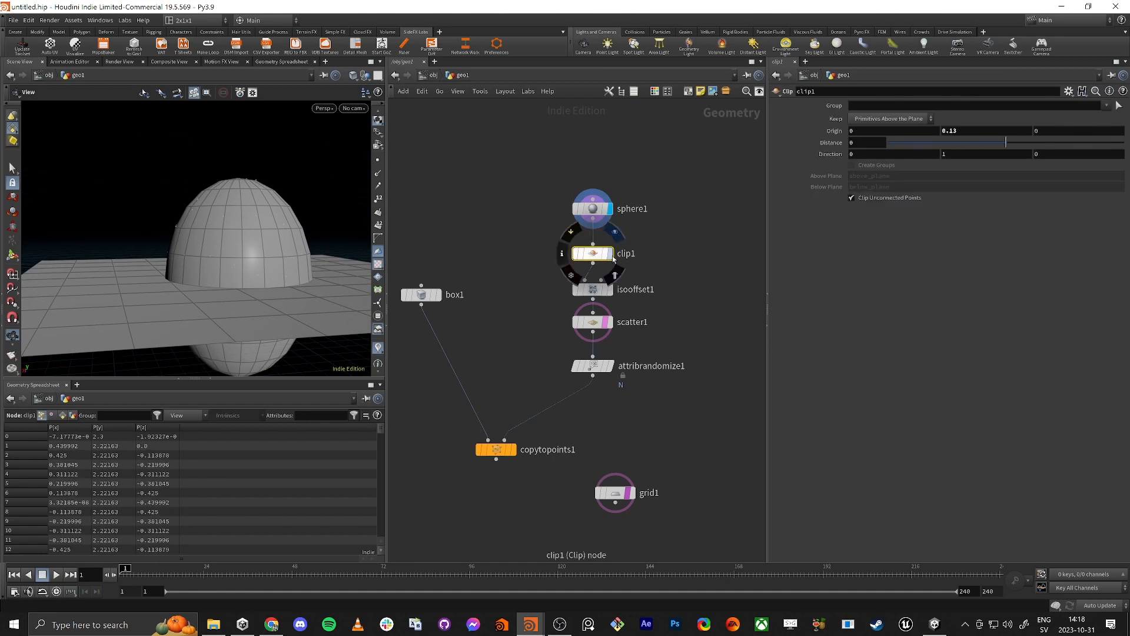
left_click(611, 255)
middle_click_drag(972, 127, 1066, 146)
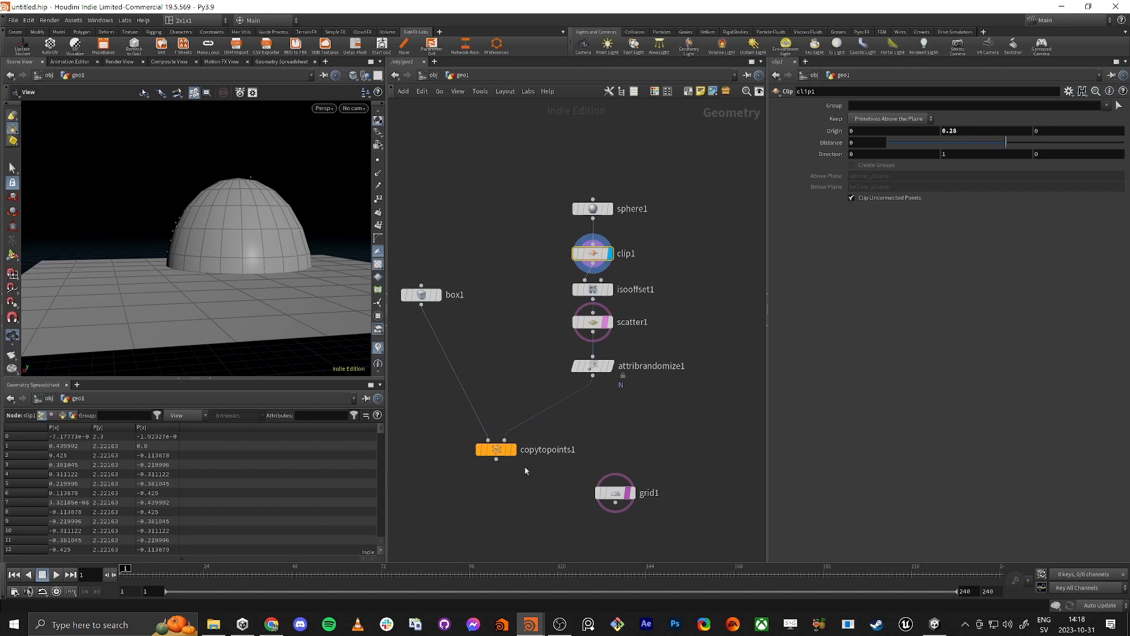
left_click(514, 449)
left_click(496, 449)
left_click_drag(47, 206, 181, 253)
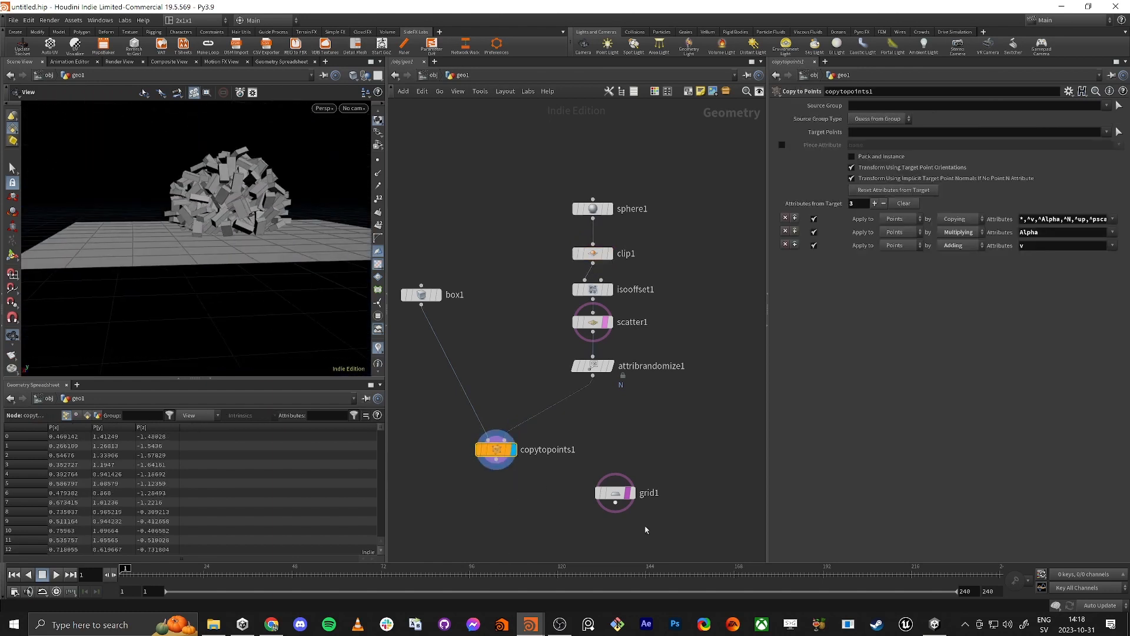
Step: Add an RBD Bullet Solver node below the network and connect the Copy to Points output to its first input
middle_click_drag(502, 493, 536, 391)
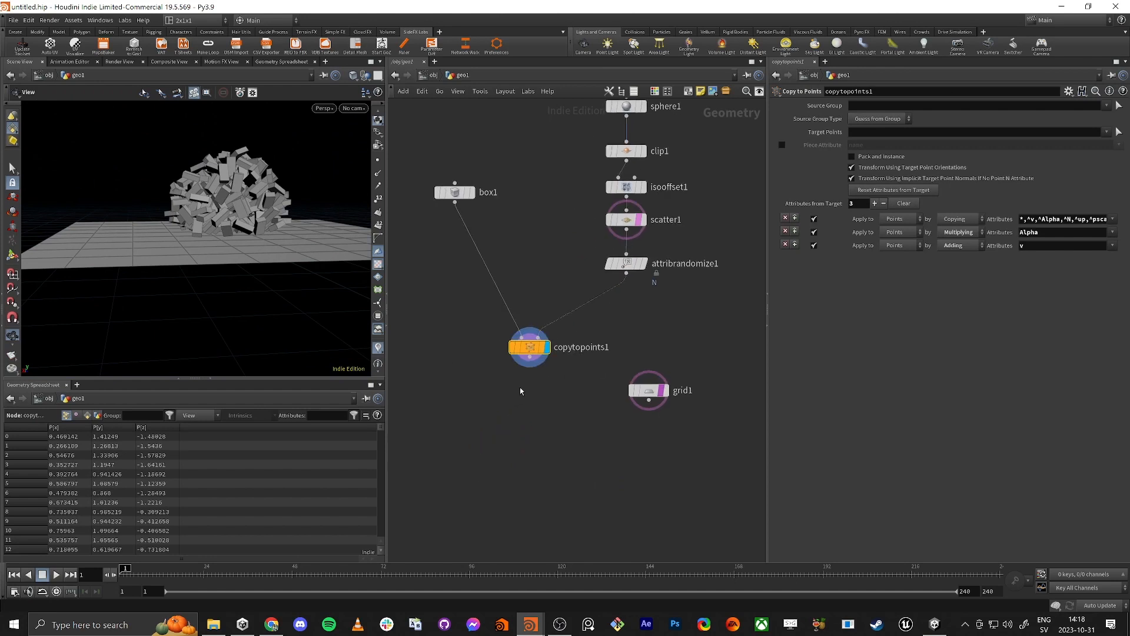
key("Tab")
type("rb")
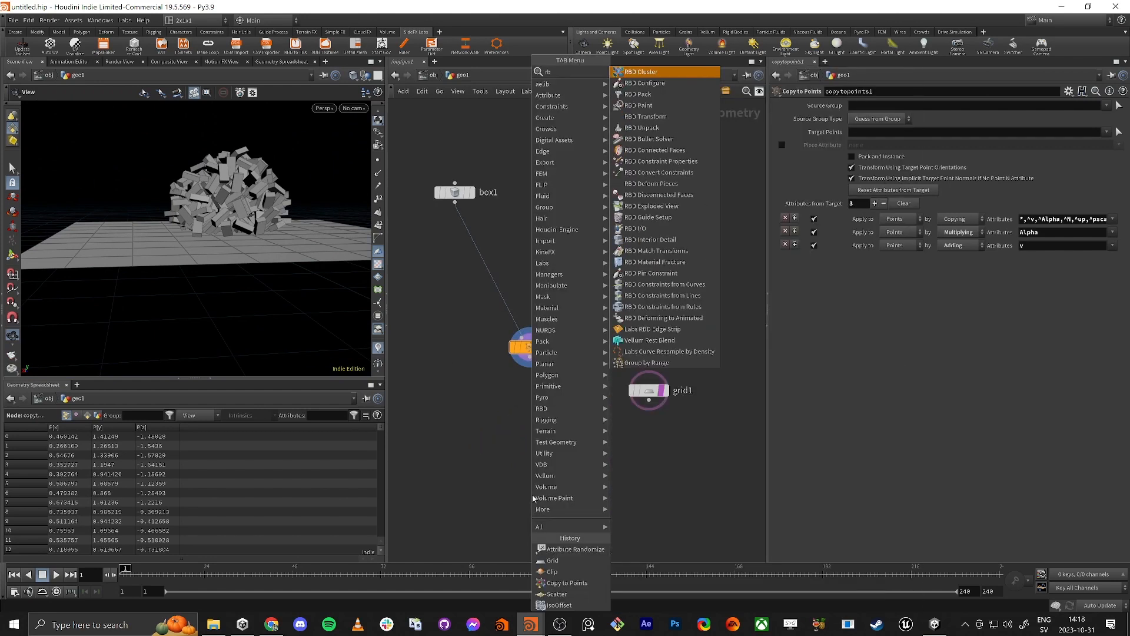
type("d sol")
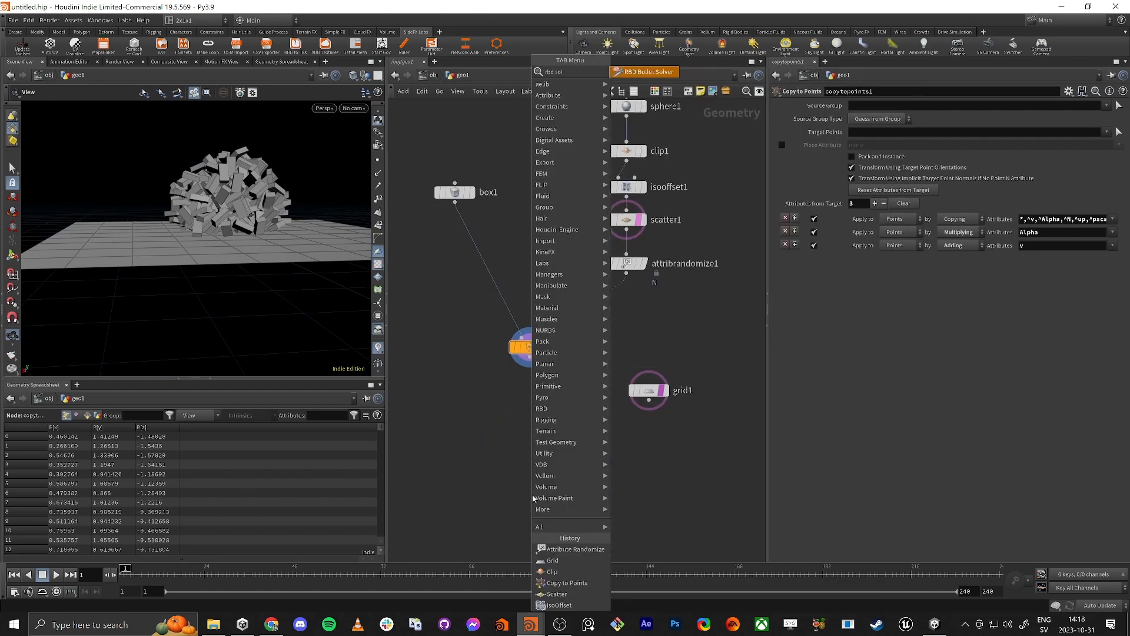
key("Return")
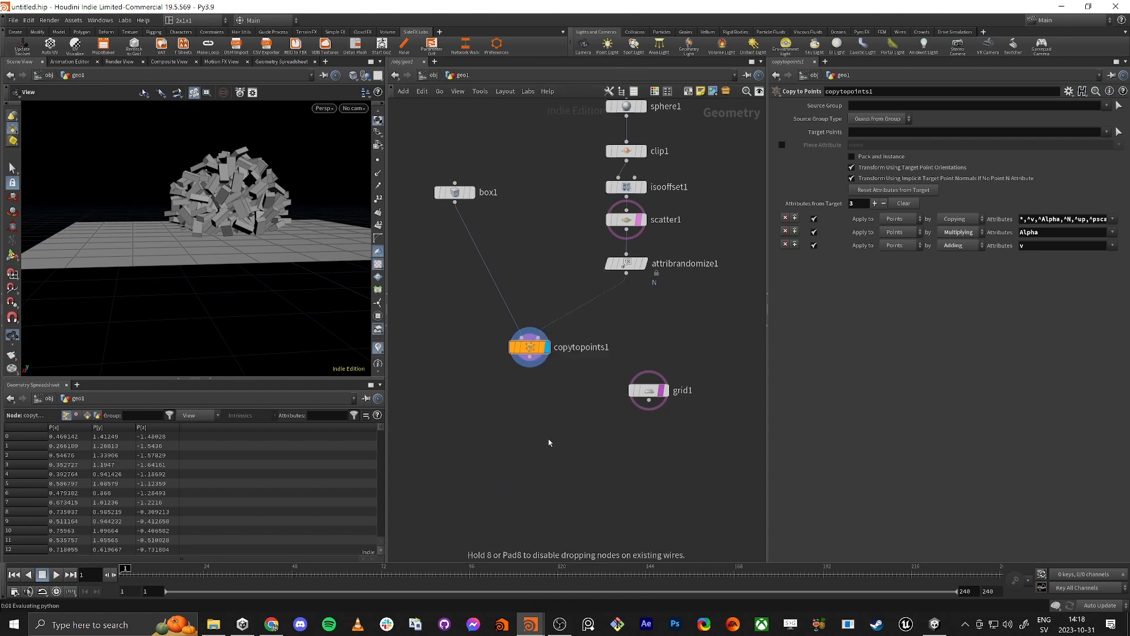
left_click(548, 442)
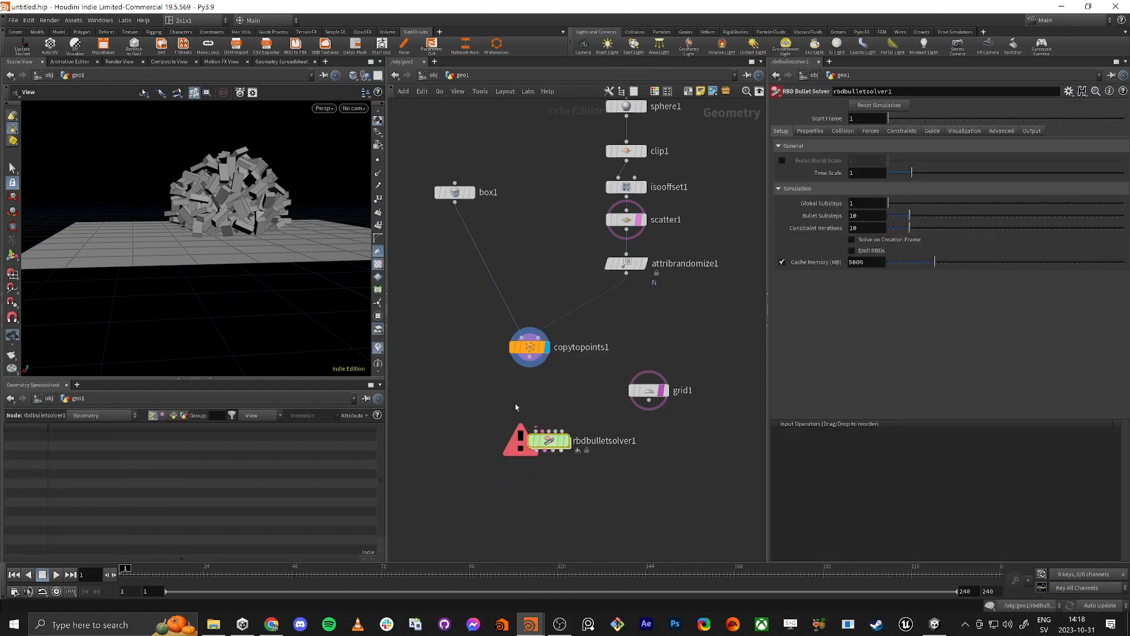
left_click_drag(532, 360, 542, 463)
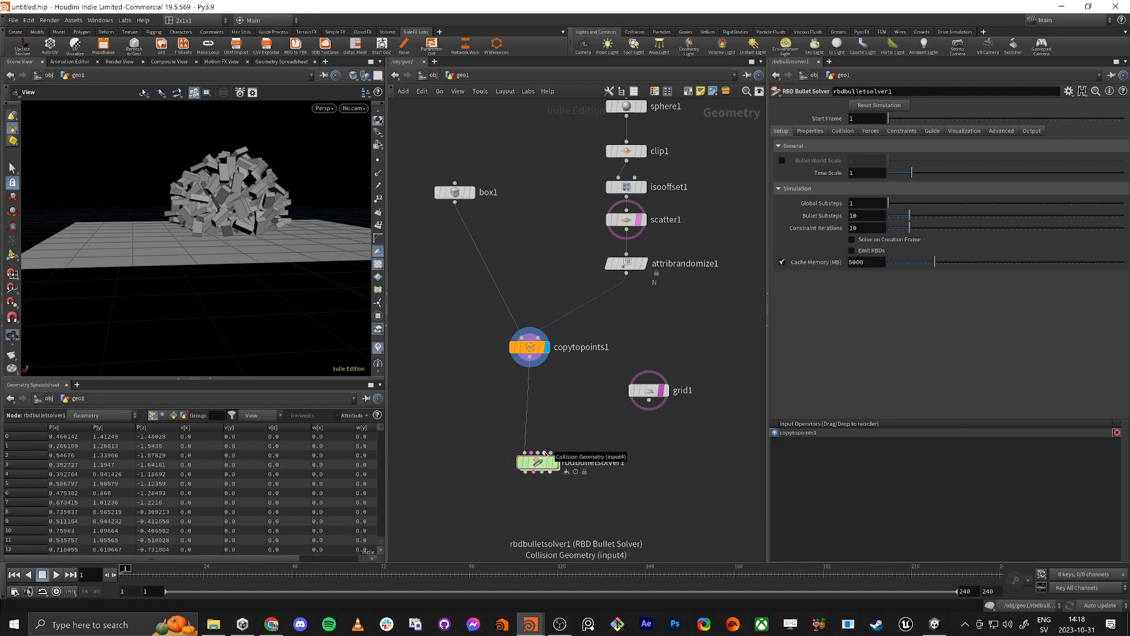
Step: Connect the grid to the RBD Bullet Solver's Collision Geometry input and display the solver's result
left_click_drag(546, 453, 664, 396)
left_click(664, 392)
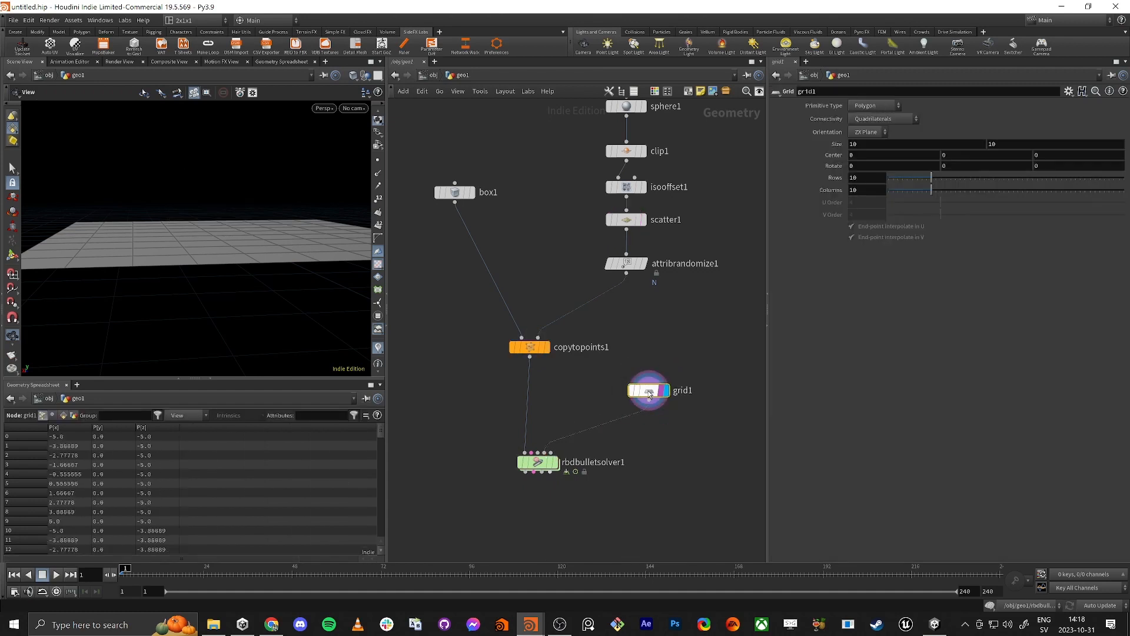
left_click(556, 464)
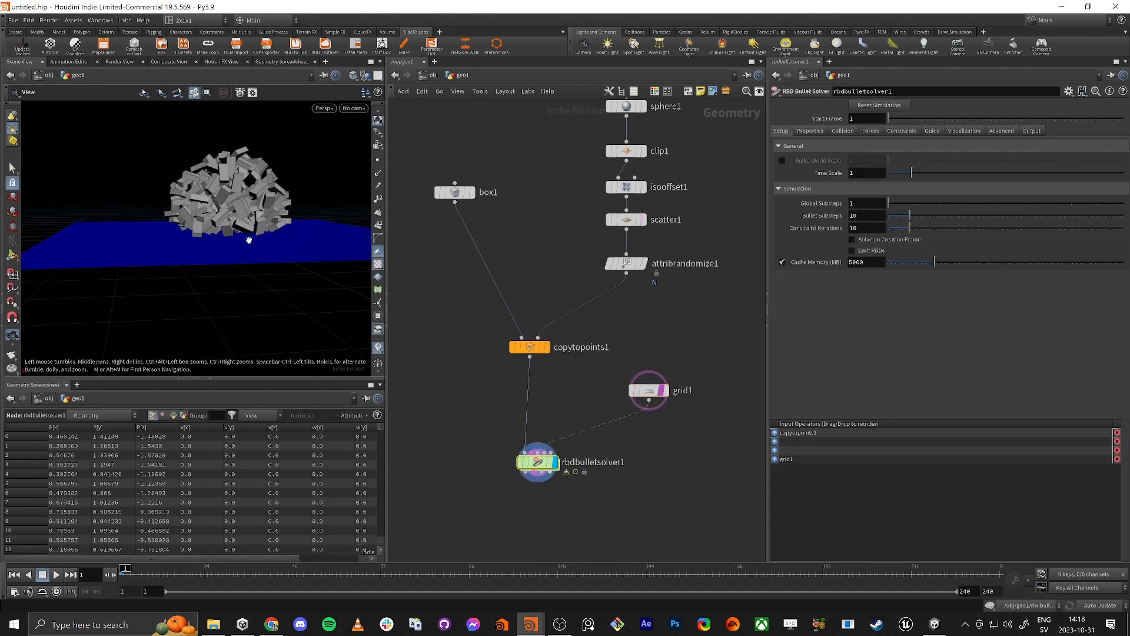
Step: Play the brick simulation over the grid, scrub back to frame 50, and inspect the collapsed pile from above
left_click_drag(248, 240, 174, 363)
left_click(56, 575)
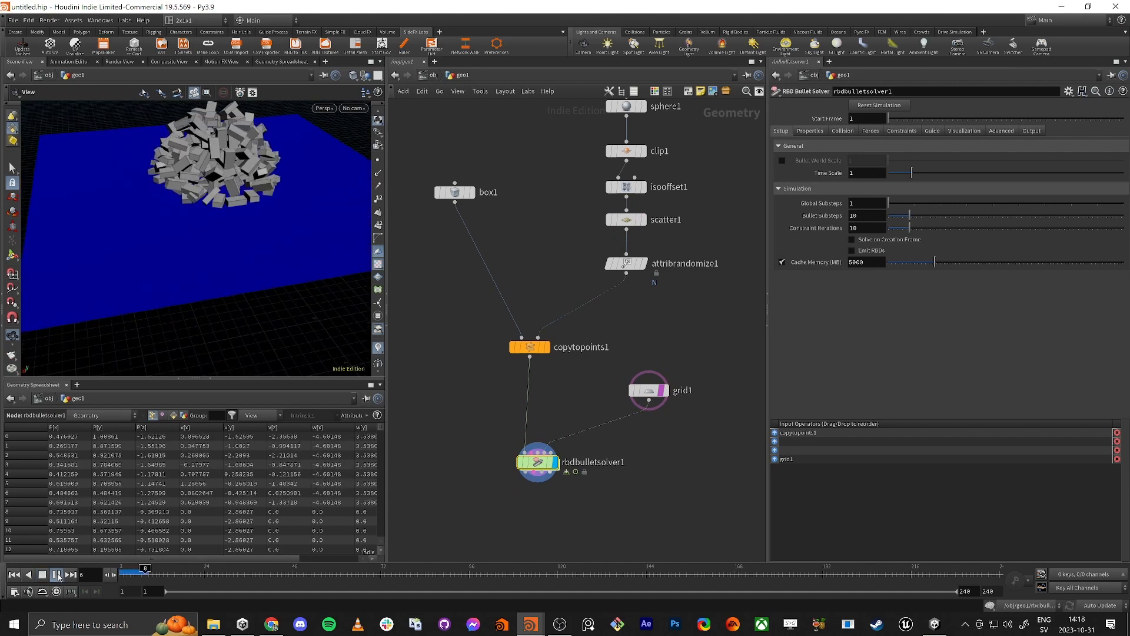
left_click(56, 575)
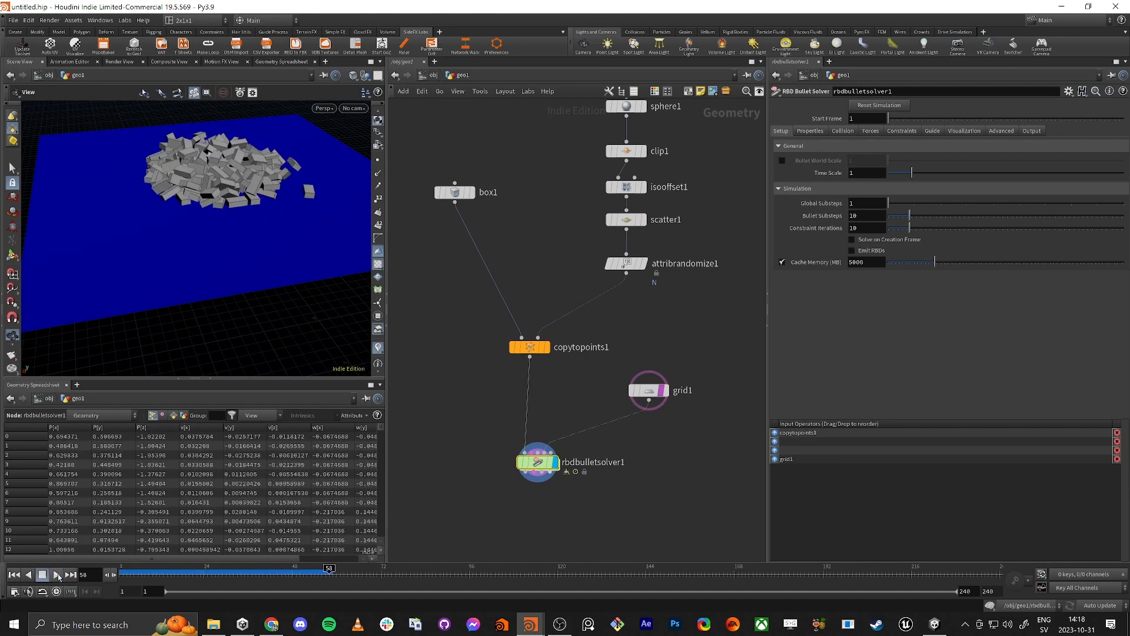
left_click_drag(310, 579, 300, 579)
left_click_drag(250, 226, 239, 253)
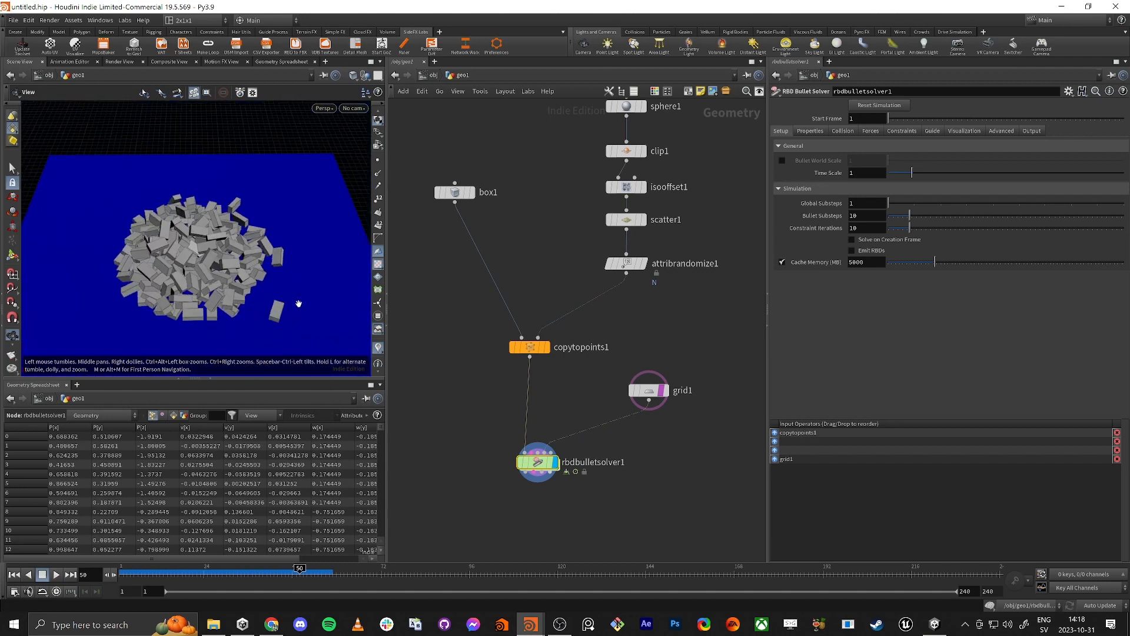
Step: Set the Scatter node's Global Seed to 0.73 and replay the simulation from the first frame to check the pile
left_click(626, 220)
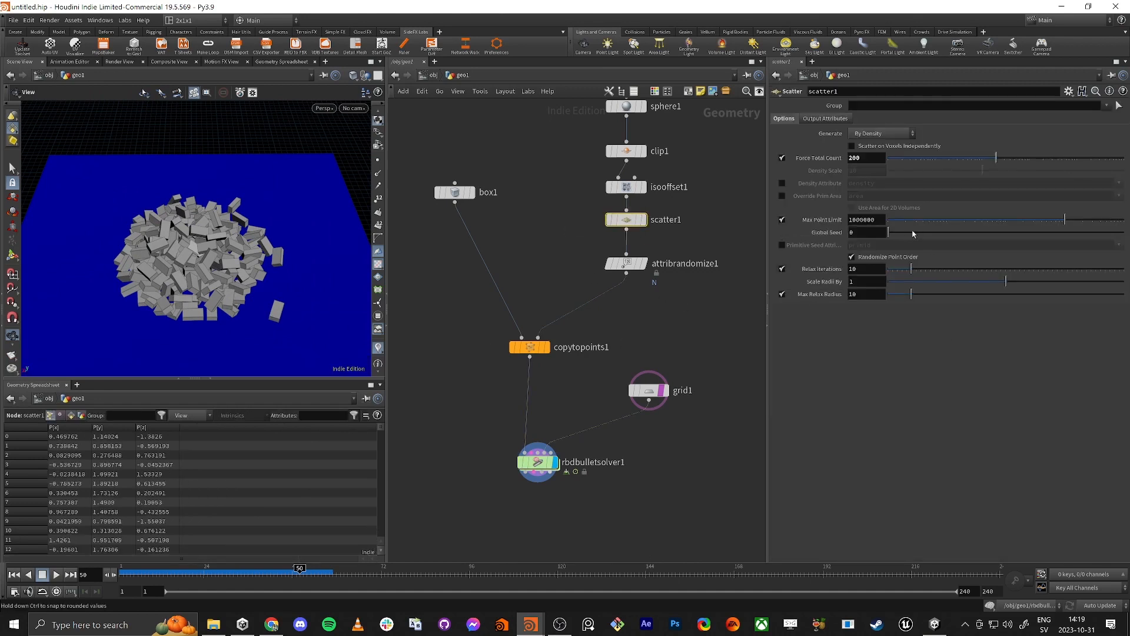
left_click_drag(889, 232, 906, 232)
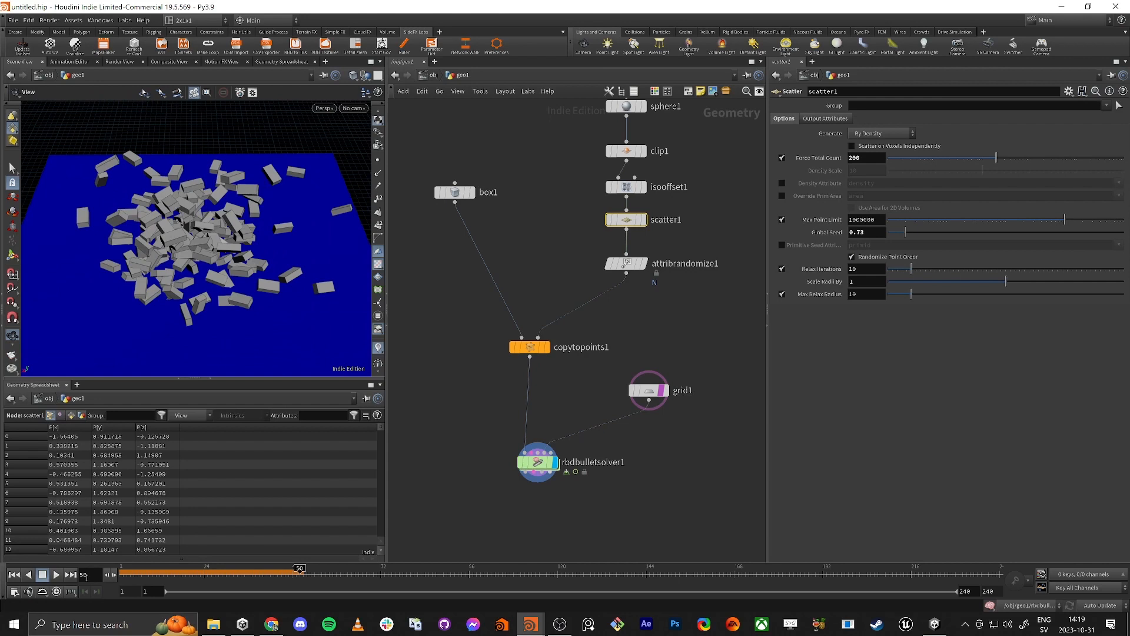
left_click(14, 574)
left_click(54, 574)
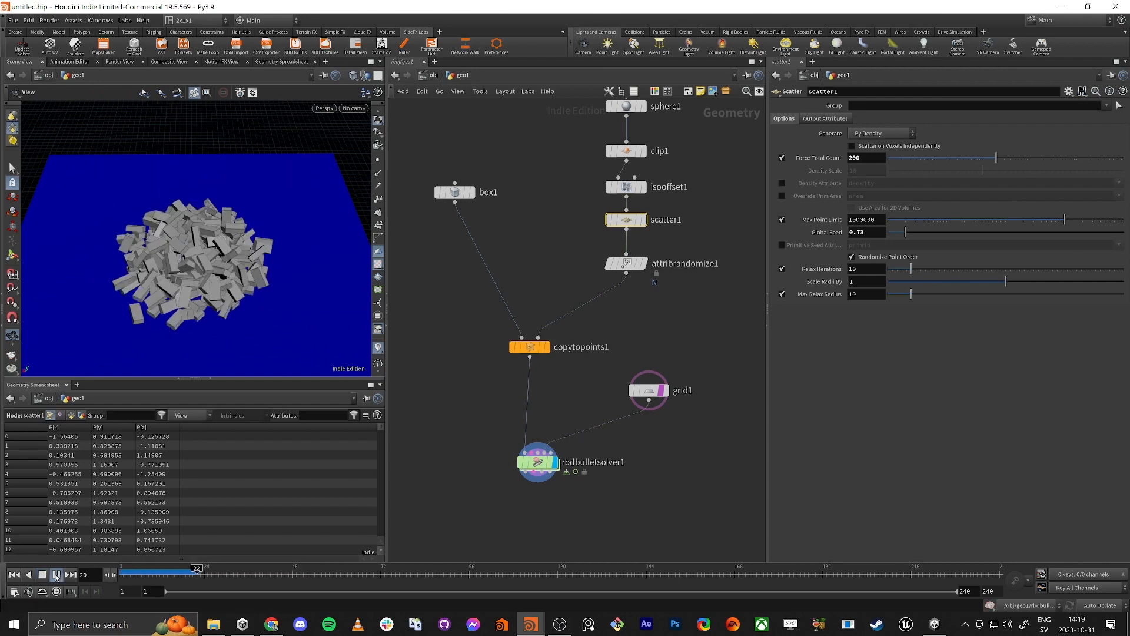
left_click(55, 575)
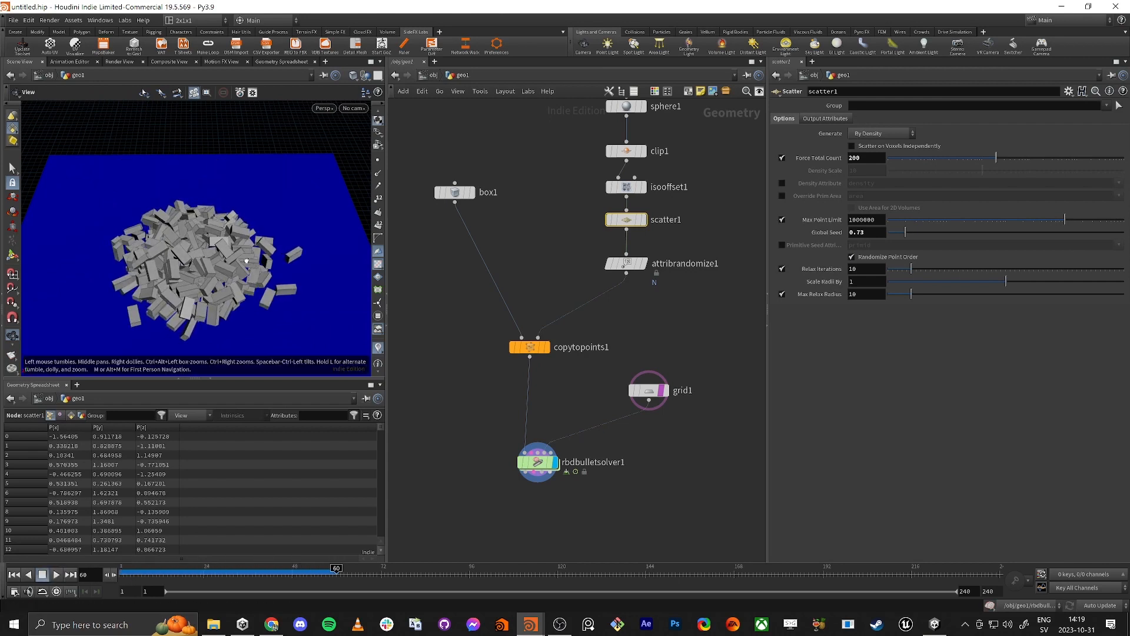
left_click_drag(260, 268, 225, 262)
Step: Set the Sphere node's Y radius to 2 and replay the simulation from the start, checking the pile from above
middle_click_drag(482, 154, 439, 332)
left_click(582, 284)
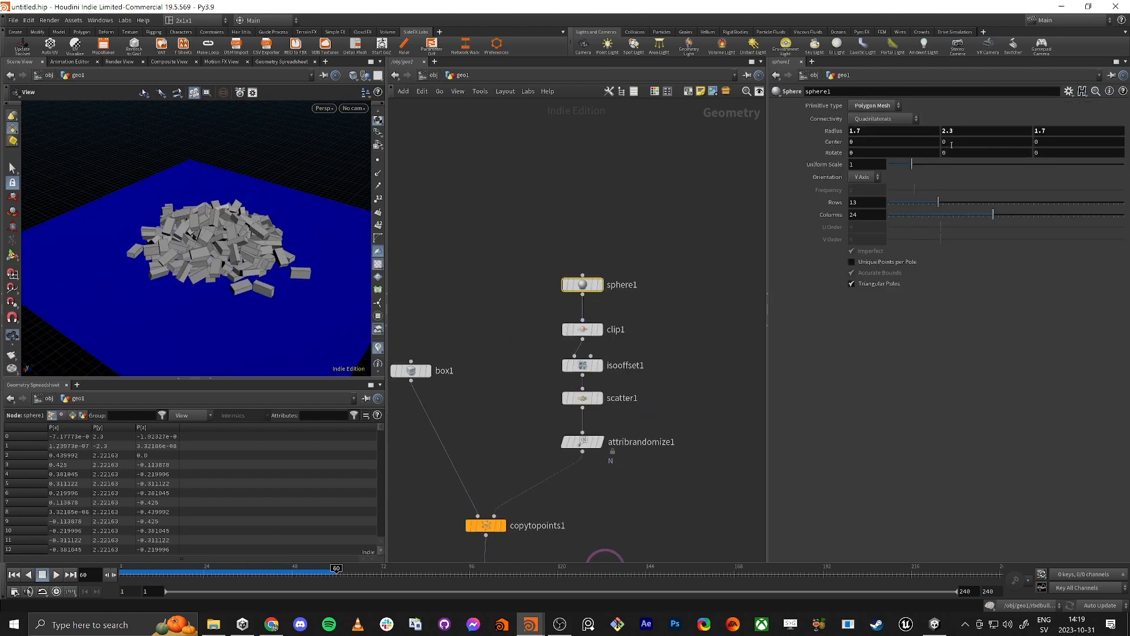
key("BackSpace")
key("BackSpace")
key("Tab")
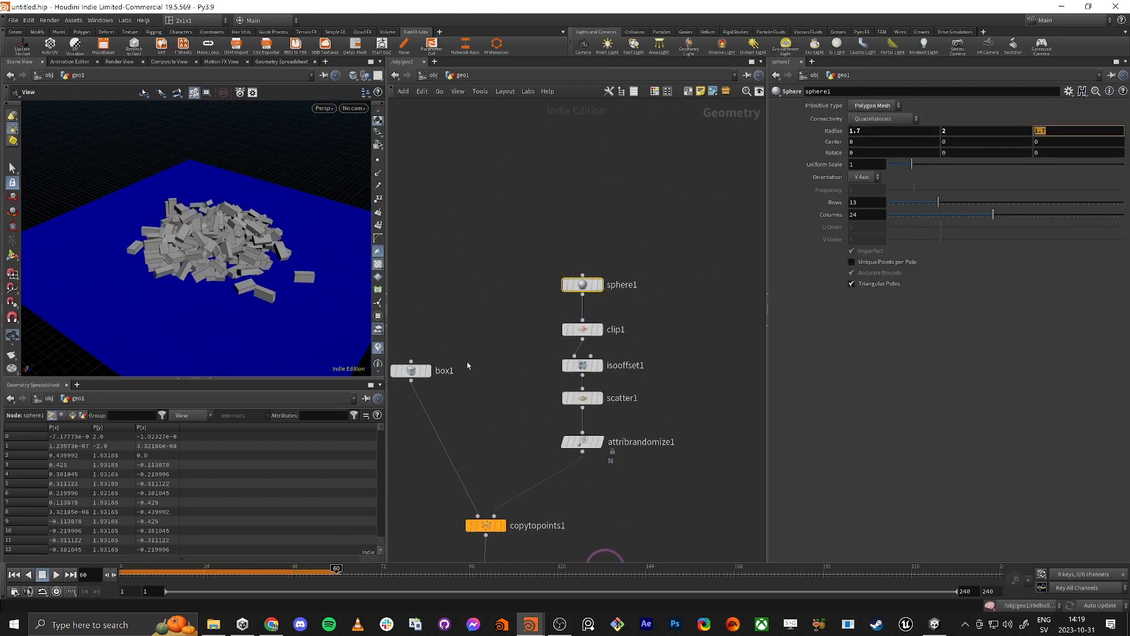
left_click(123, 577)
left_click(57, 577)
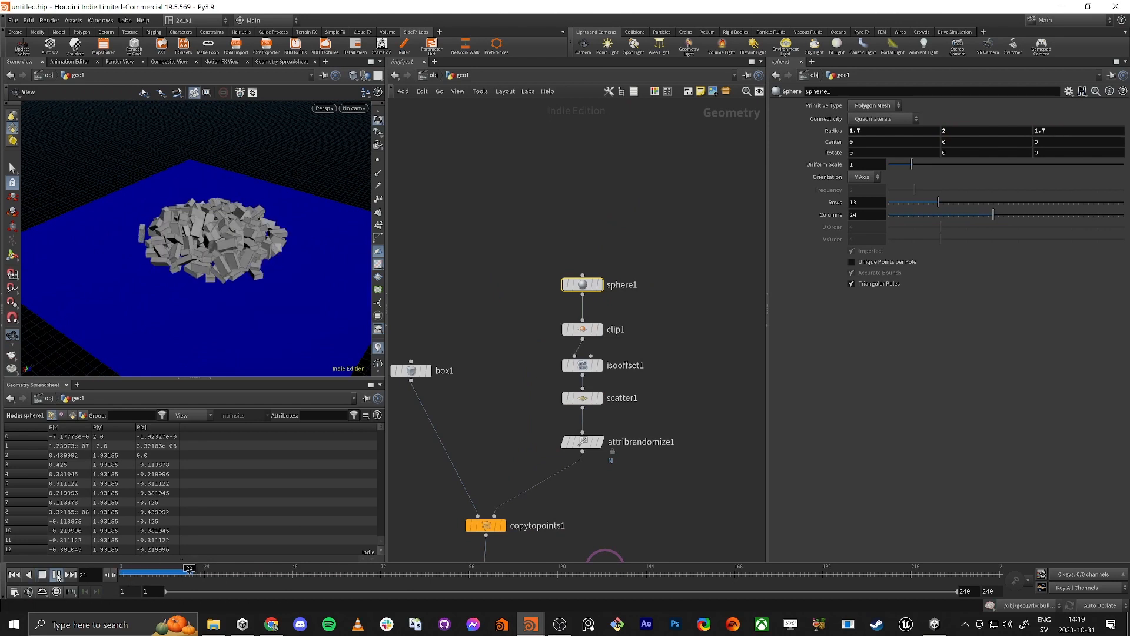
left_click(57, 576)
left_click_drag(123, 276, 150, 256)
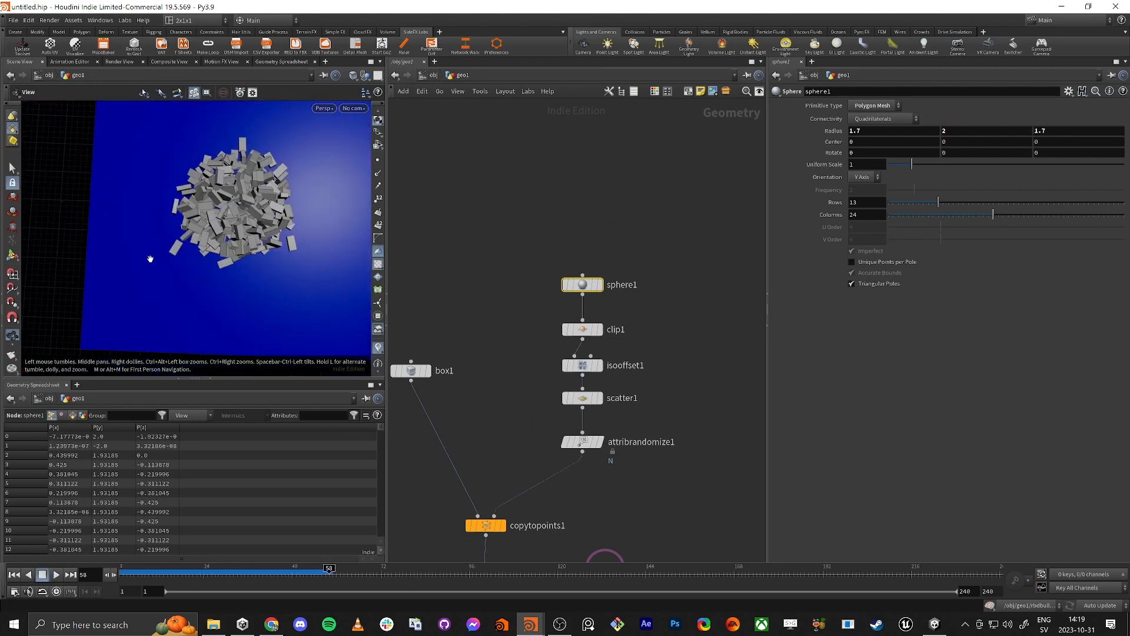
Step: Go to frame 50, inspect the settled pile from the side, and scrub back to frame 1
left_click(97, 576)
type("50")
key("Return")
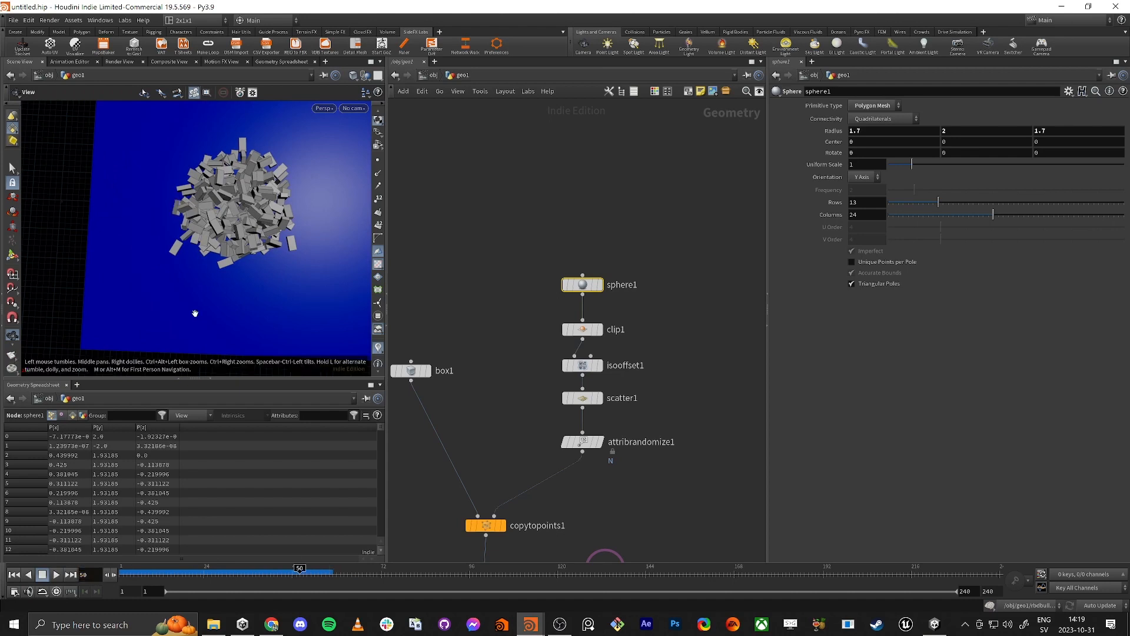
left_click_drag(195, 314, 235, 219)
scroll(223, 222, "up", 4)
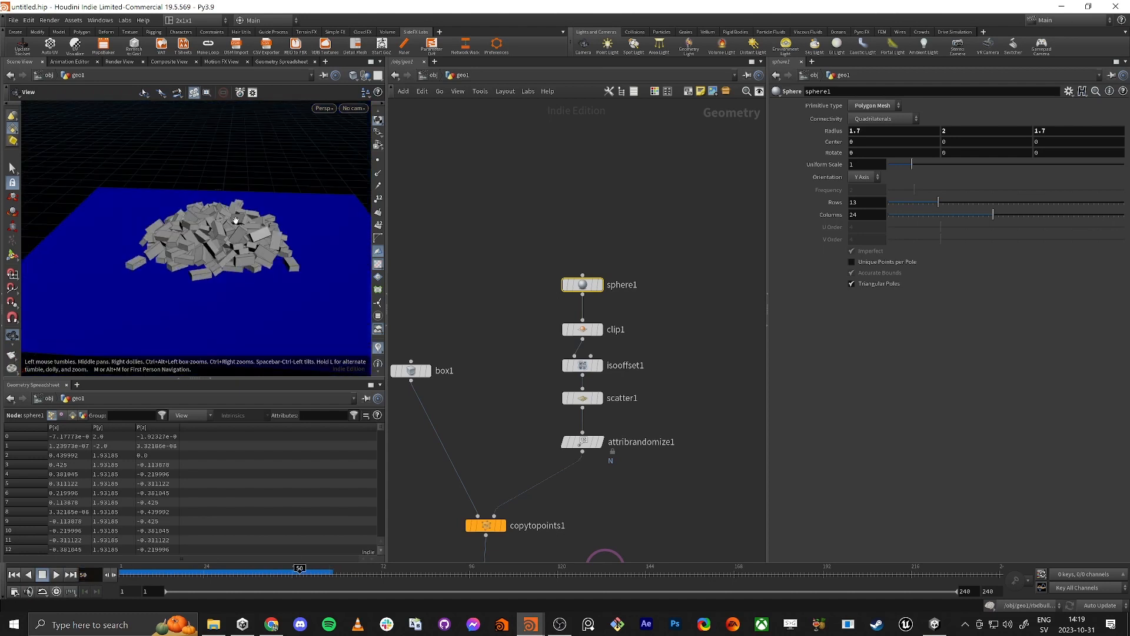
middle_click_drag(525, 345, 540, 118)
scroll(529, 150, "down", 4)
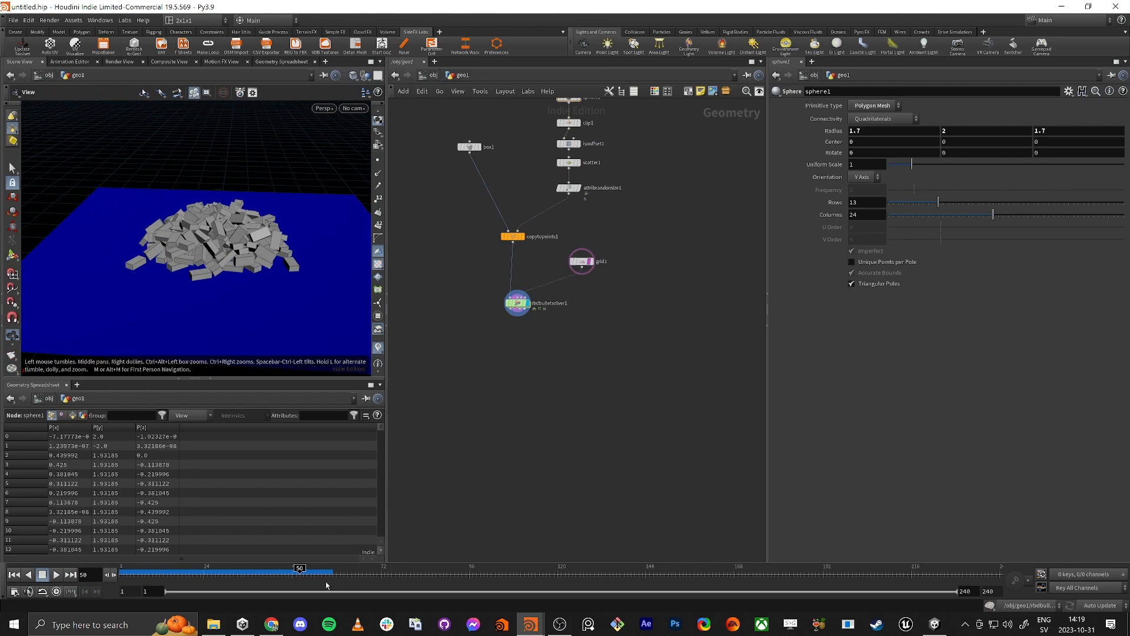
left_click_drag(315, 577, 121, 567)
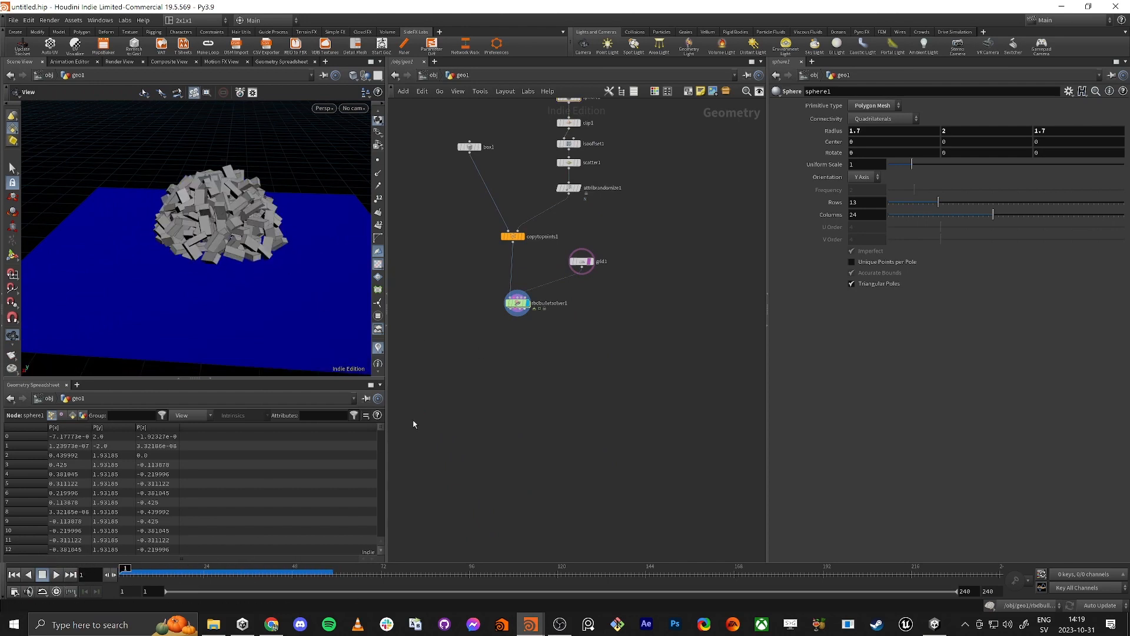
Step: Add a ROP Network node below the RBD Bullet Solver in geo1
middle_click_drag(509, 394, 517, 454)
scroll(519, 422, "up", 3)
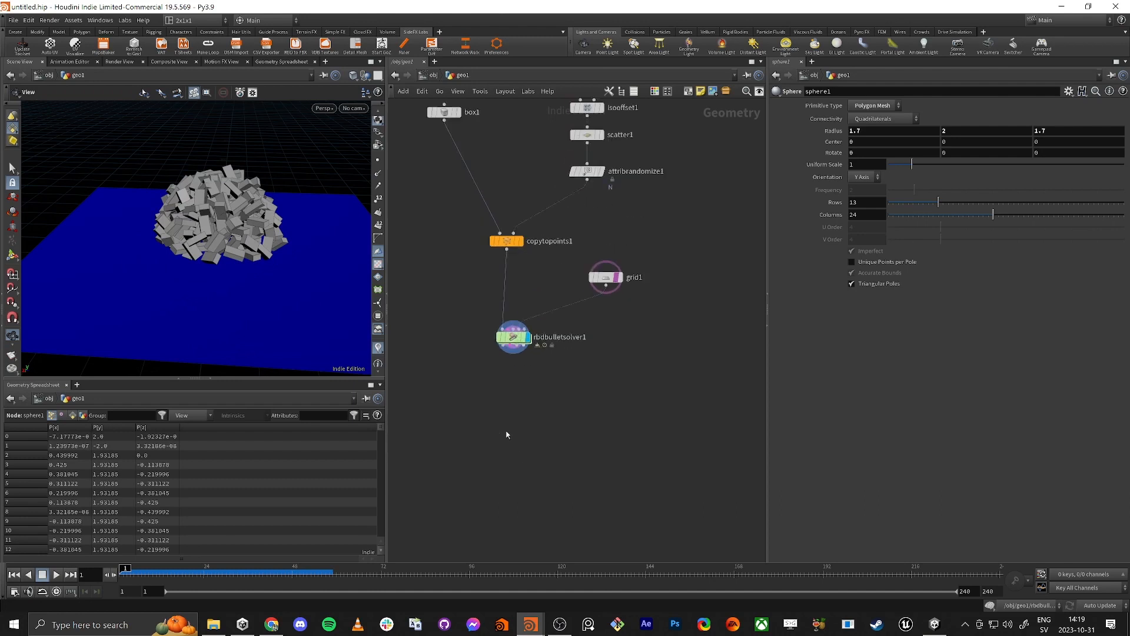
key("Tab")
type("rop ne")
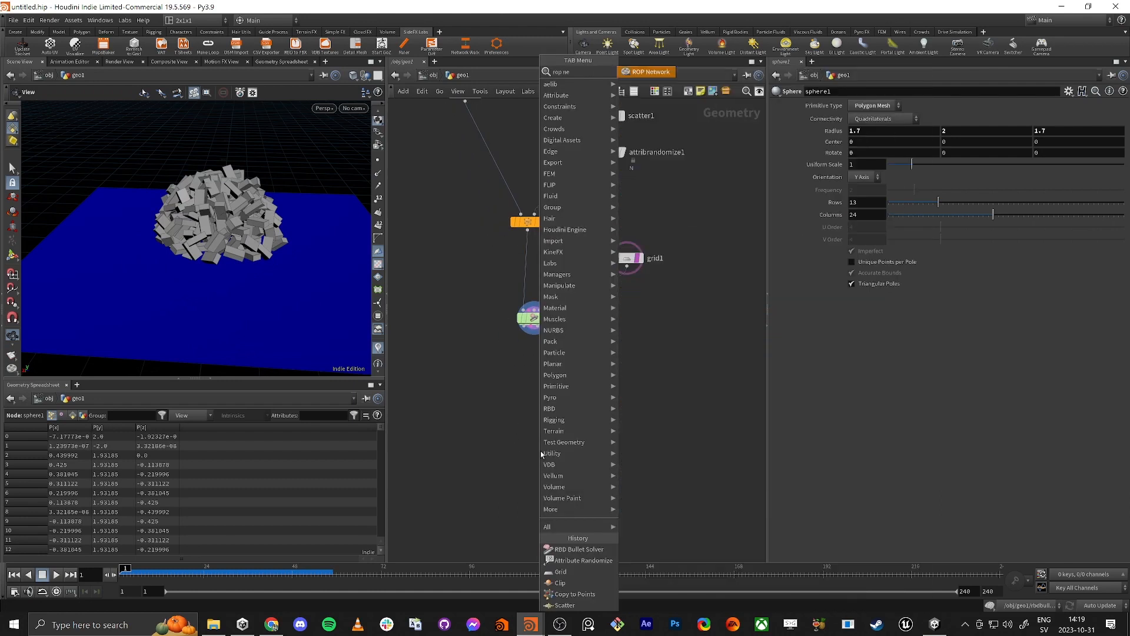
key("Return")
left_click(556, 453)
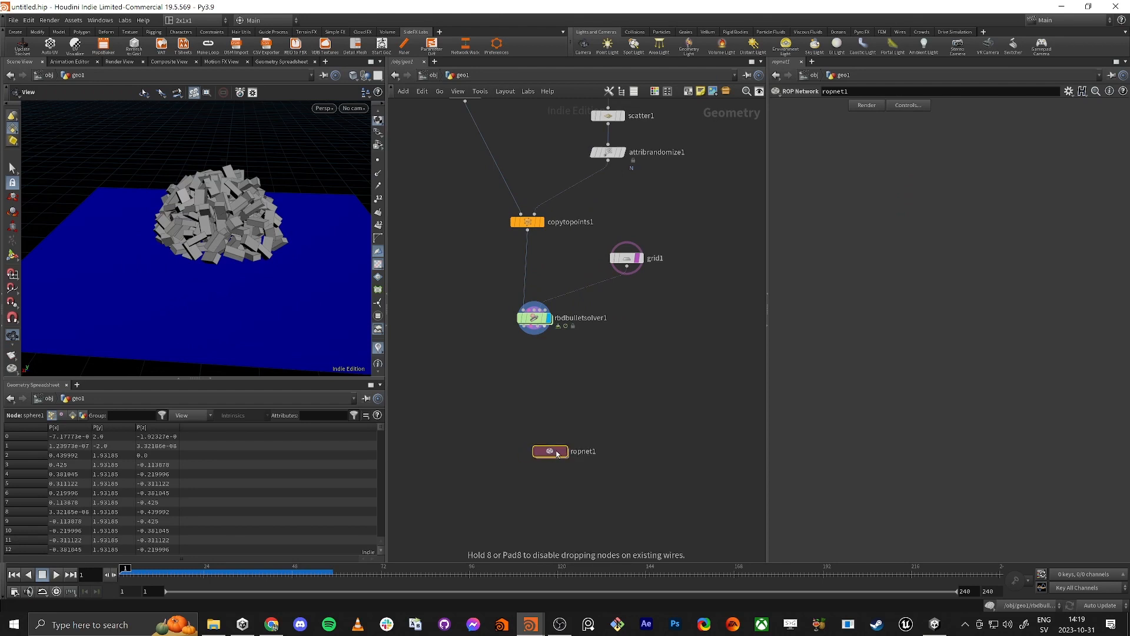
Step: Add a Labs Vertex Animation Textures node in the global out network
left_click(433, 75)
left_click(433, 75)
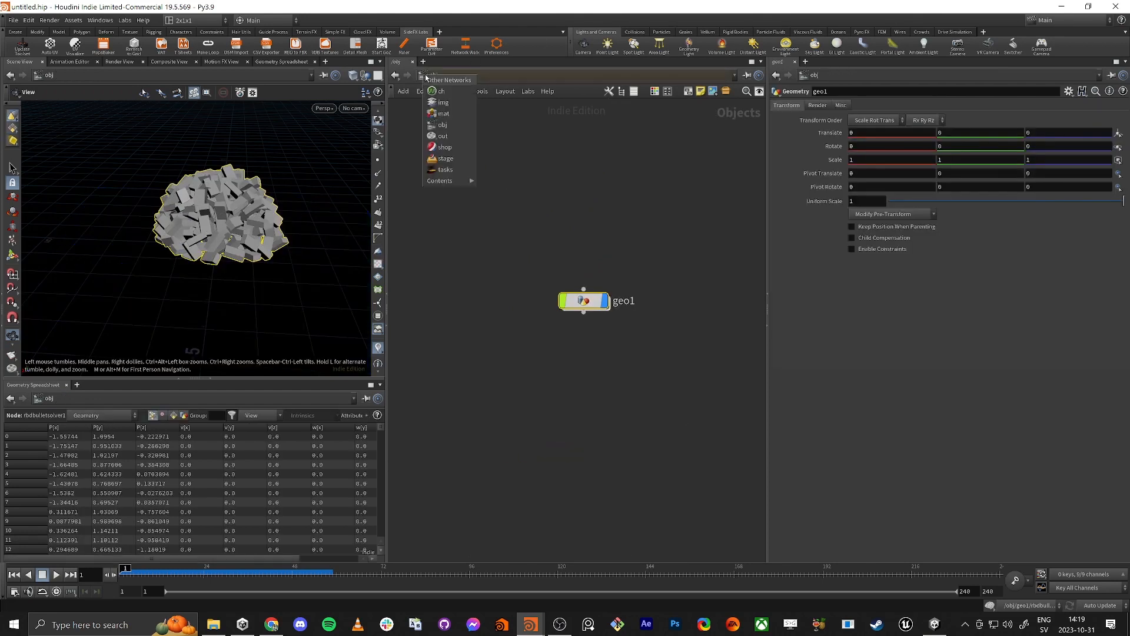
left_click(441, 137)
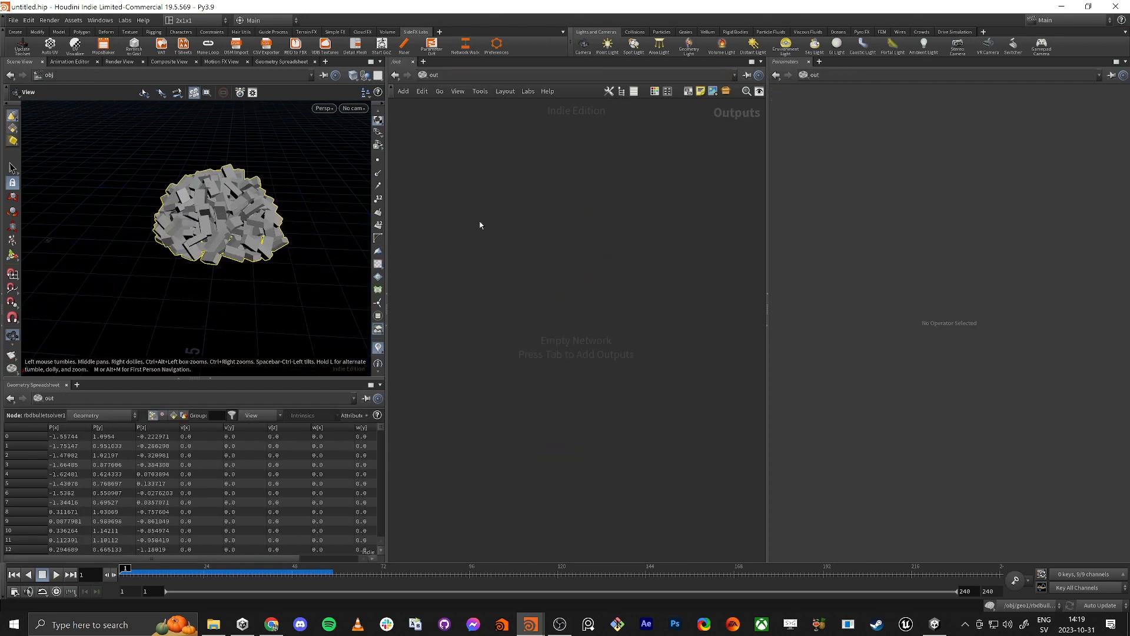
key("Tab")
key("Escape")
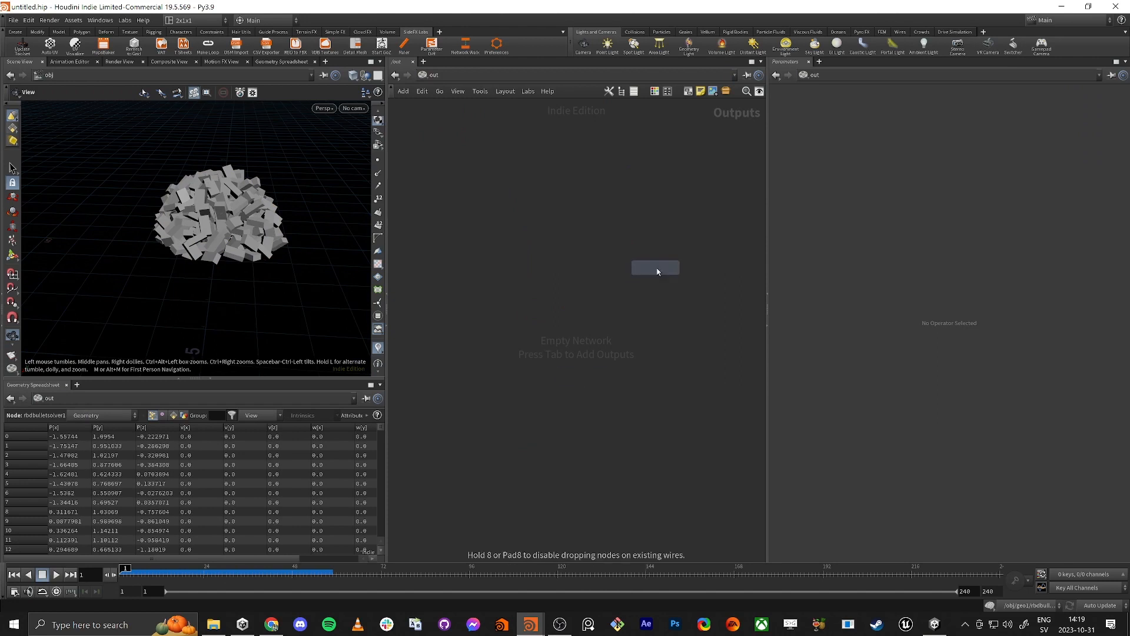
left_click(596, 337)
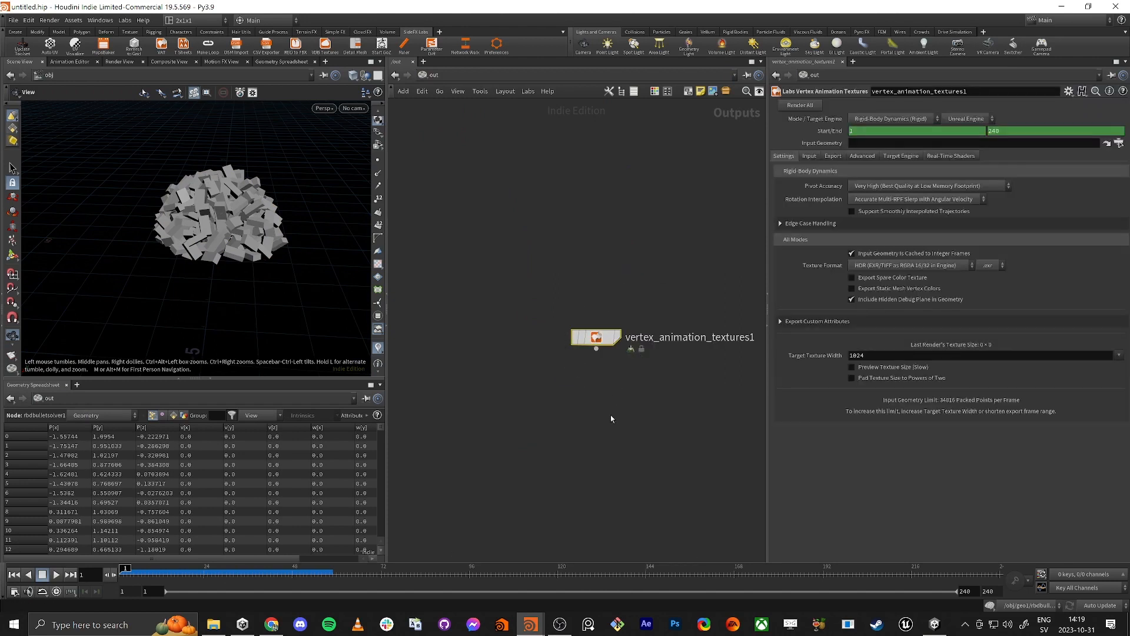
Step: Delete the Vertex Animation Textures node from the out network and return inside geo1
key("Delete")
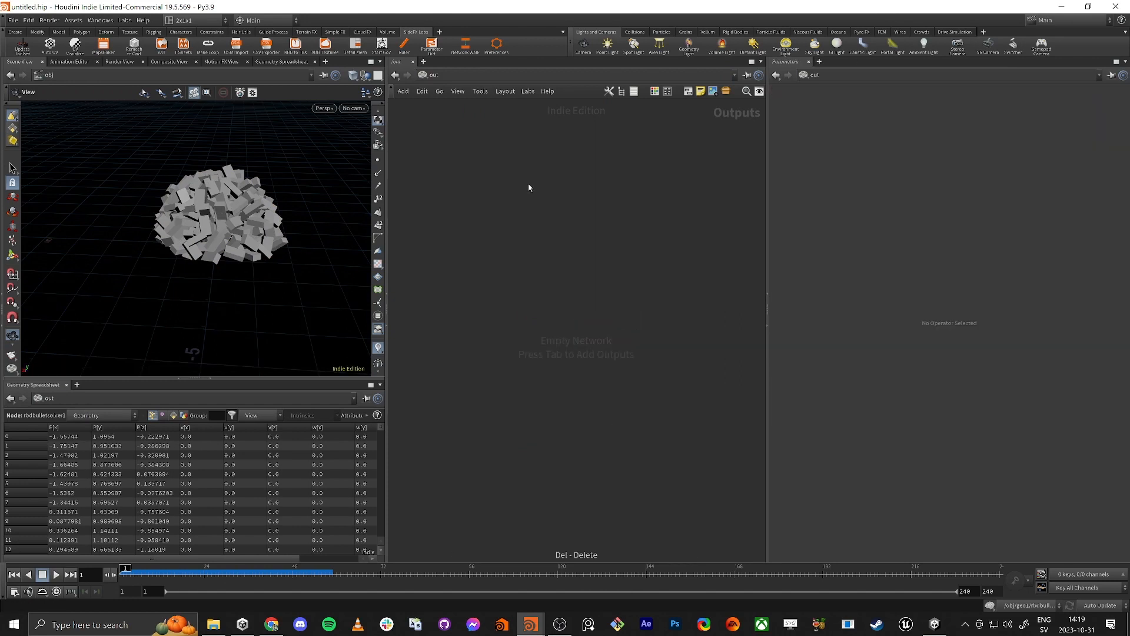
left_click(426, 80)
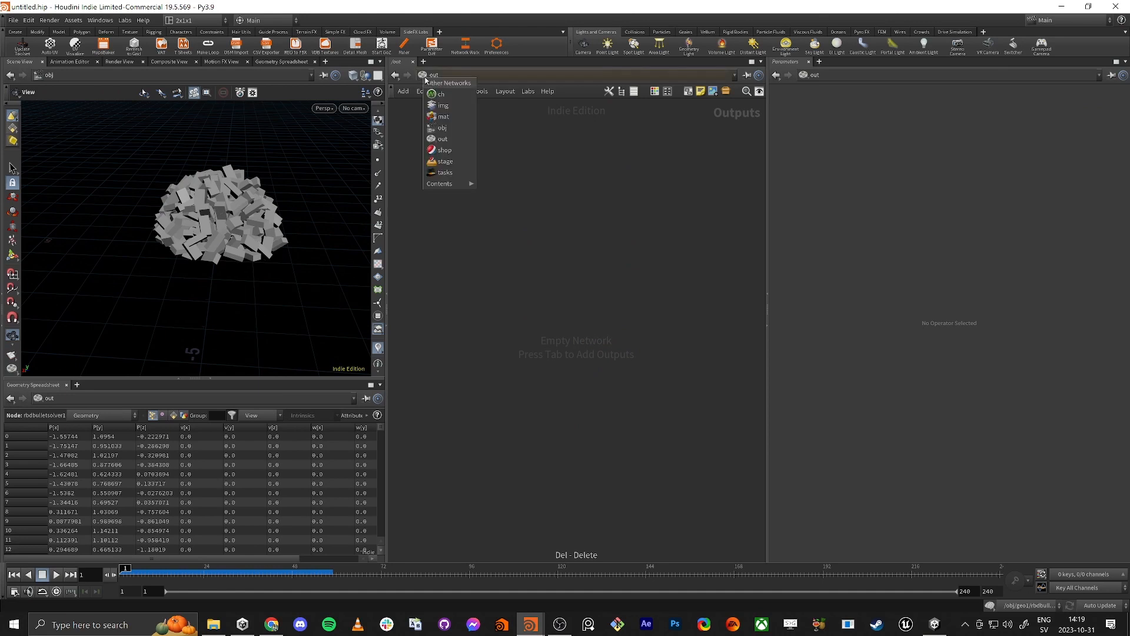
left_click(442, 130)
double_click(583, 301)
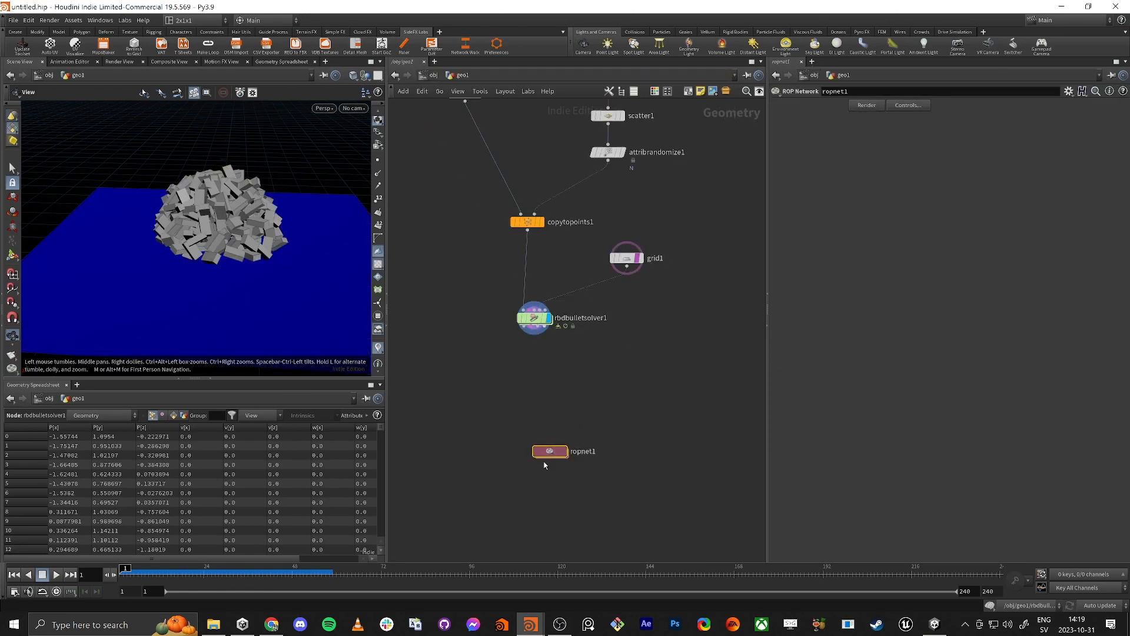
Step: Add a Labs Vertex Animation Textures node inside the ROP network and return to the geo1 level
left_click_drag(554, 453, 544, 423)
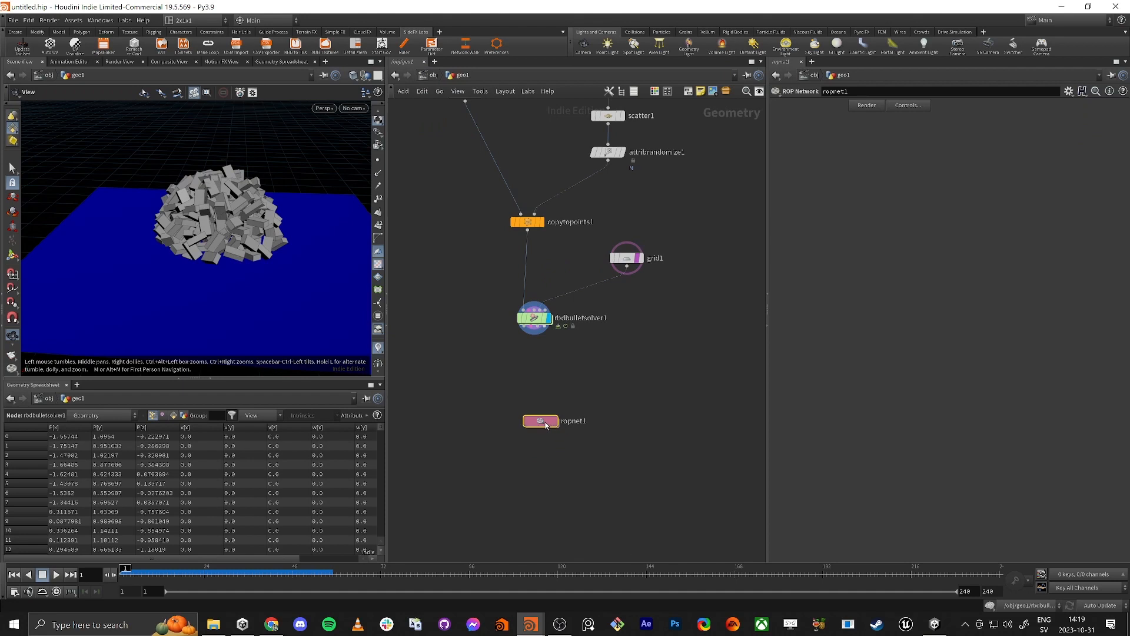
double_click(545, 423)
key("Tab")
type("vat")
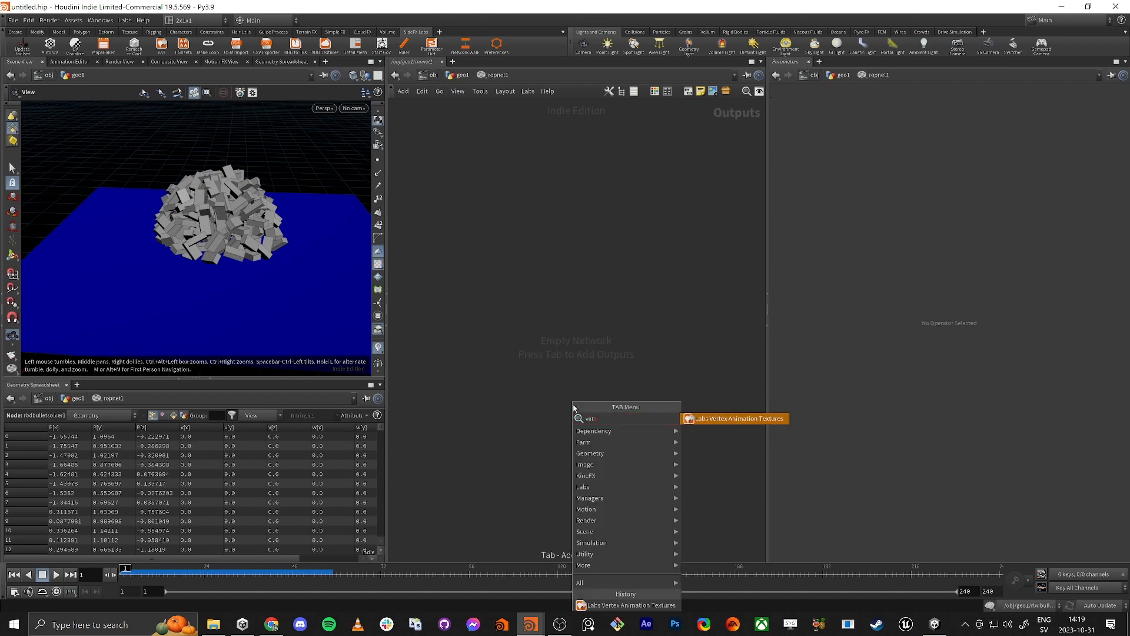
key("Return")
mouse_move(567, 406)
left_mouse_down()
mouse_move(537, 410)
mouse_move(564, 387)
left_mouse_up()
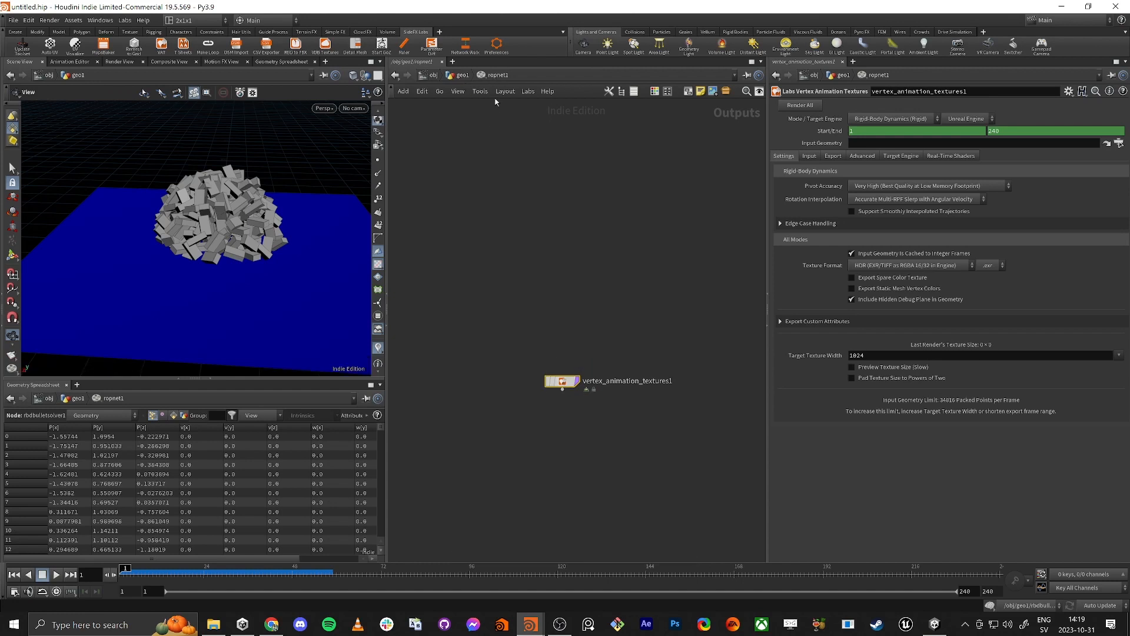
left_click_drag(561, 382, 540, 454)
left_click(462, 76)
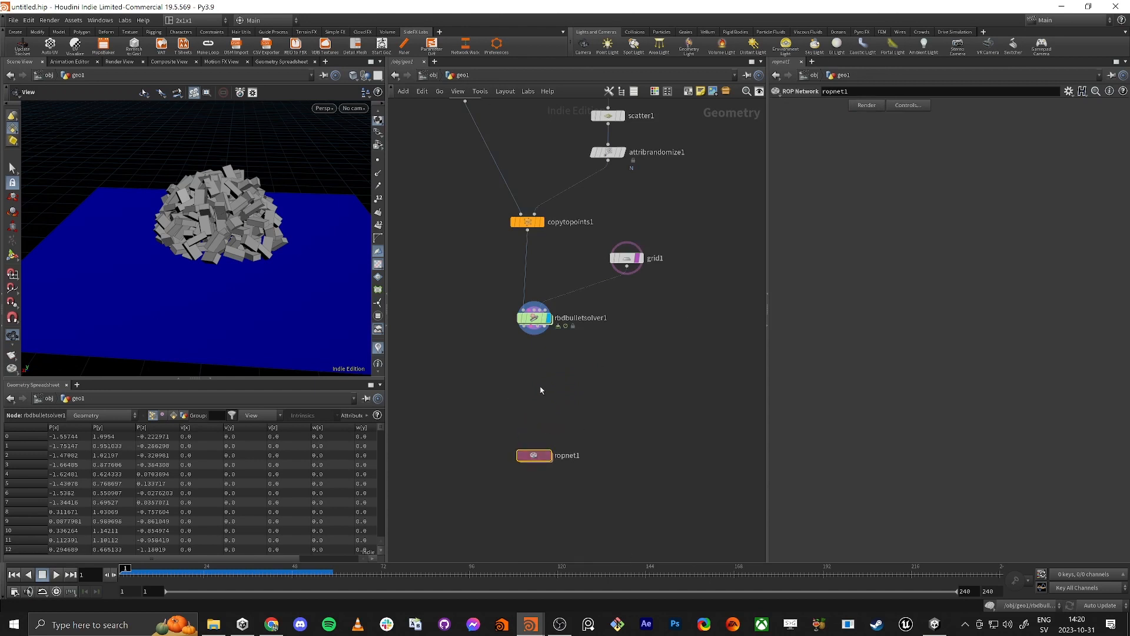
Step: Add a Null node between the solver and the ROP network, wired to the RBD Bullet Solver's first output
left_click(526, 335)
key("Tab")
type("io")
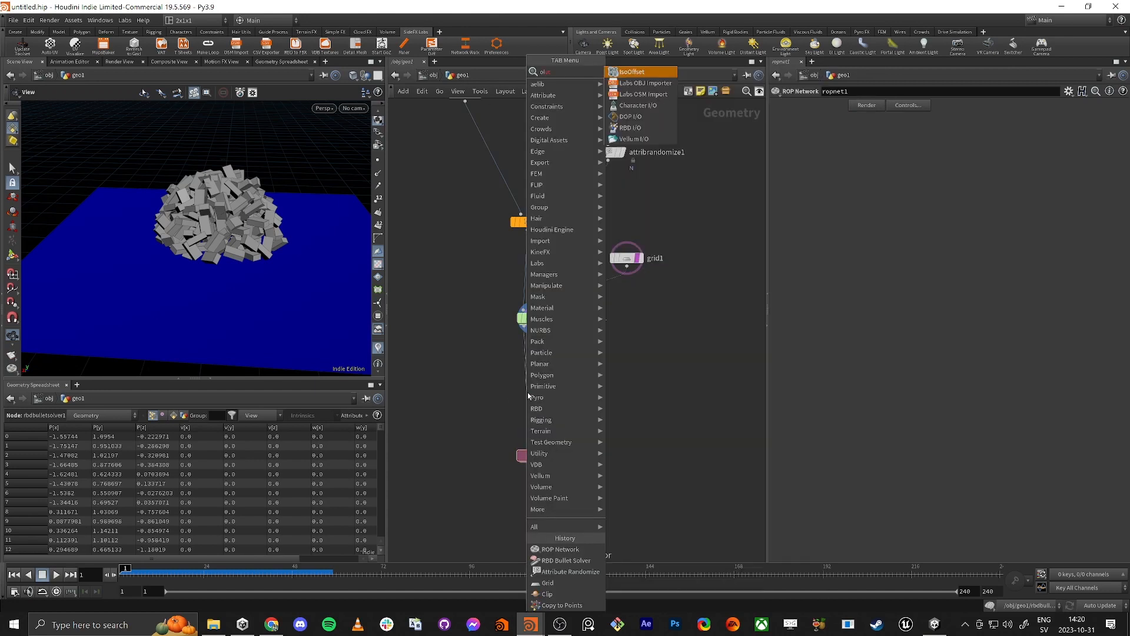
key("BackSpace")
key("BackSpace")
type("null")
key("Return")
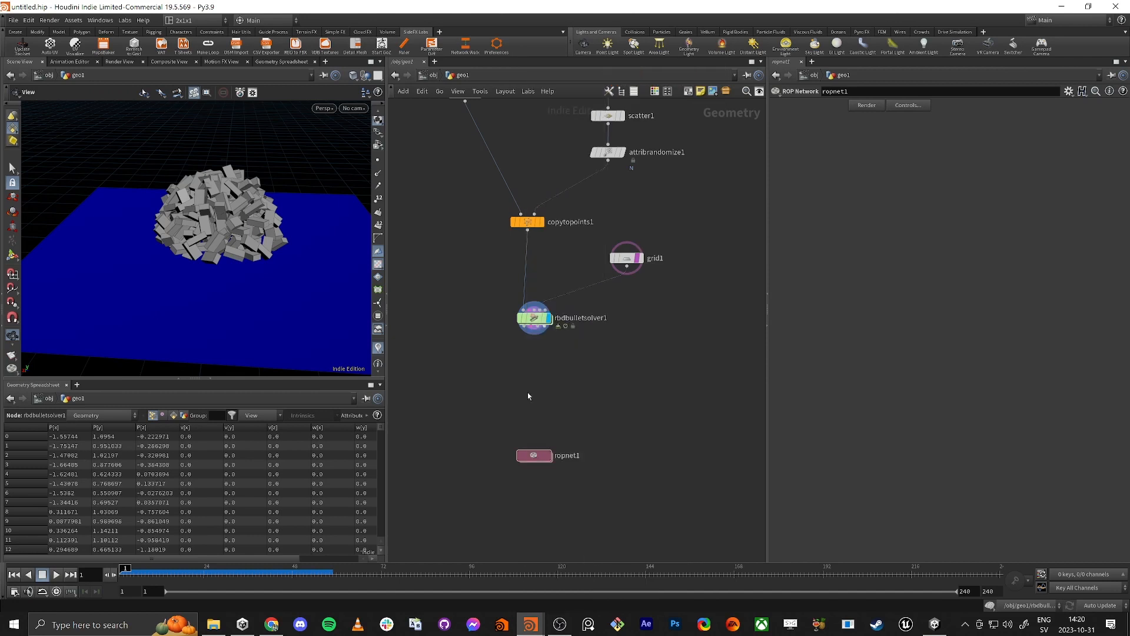
left_click(529, 395)
Step: Rename the Null node below the solver to OUT_Simulation
double_click(549, 391)
type("O")
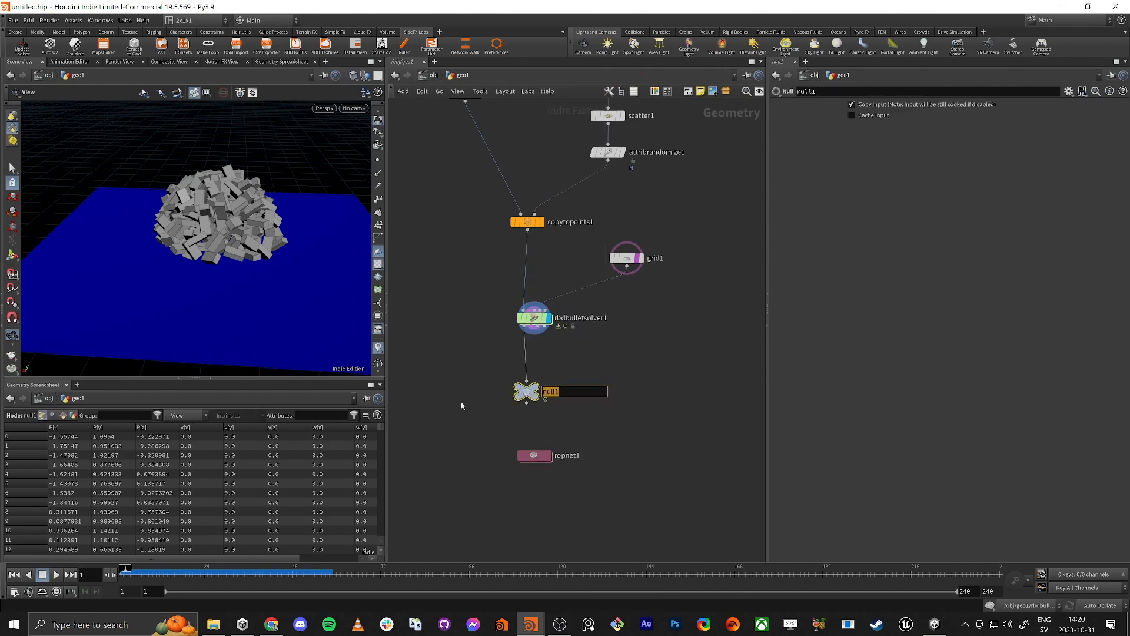
type("UT_Simulation")
key("Return")
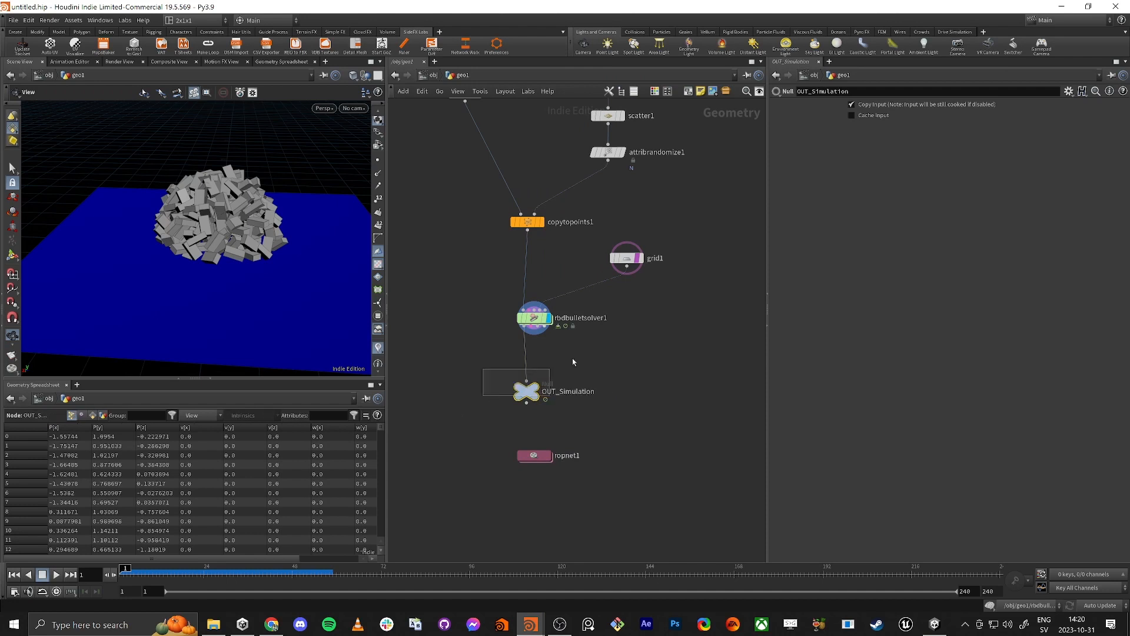
Step: Set the Input Geometry of the Vertex Animation Textures node inside ropnet1 to /obj/geo1/OUT_Simulation
double_click(534, 455)
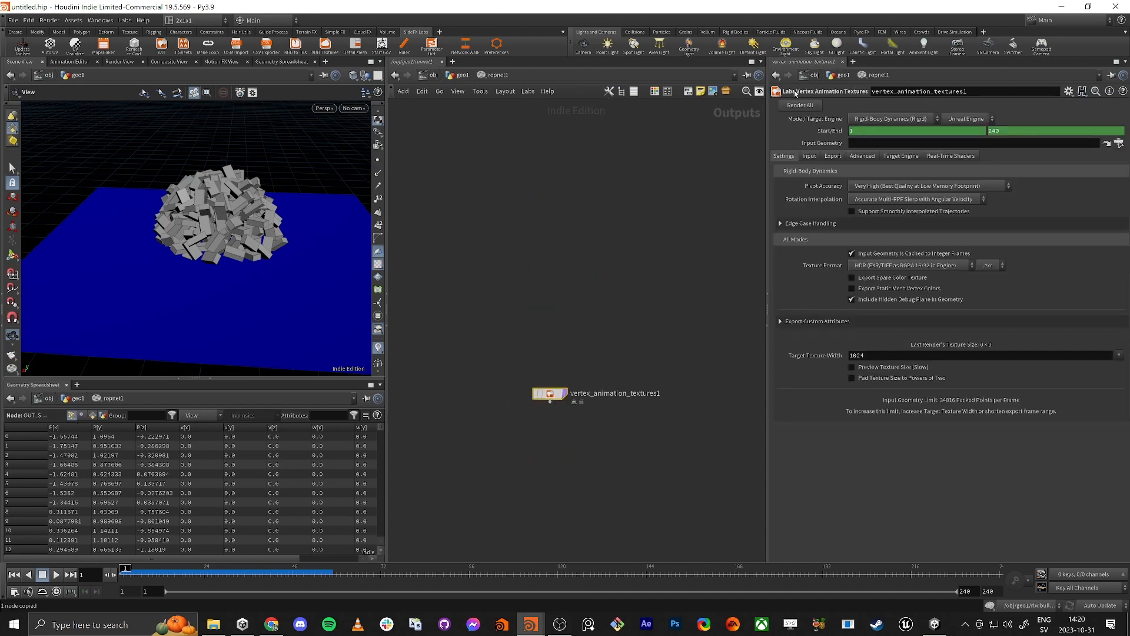
left_click(1038, 145)
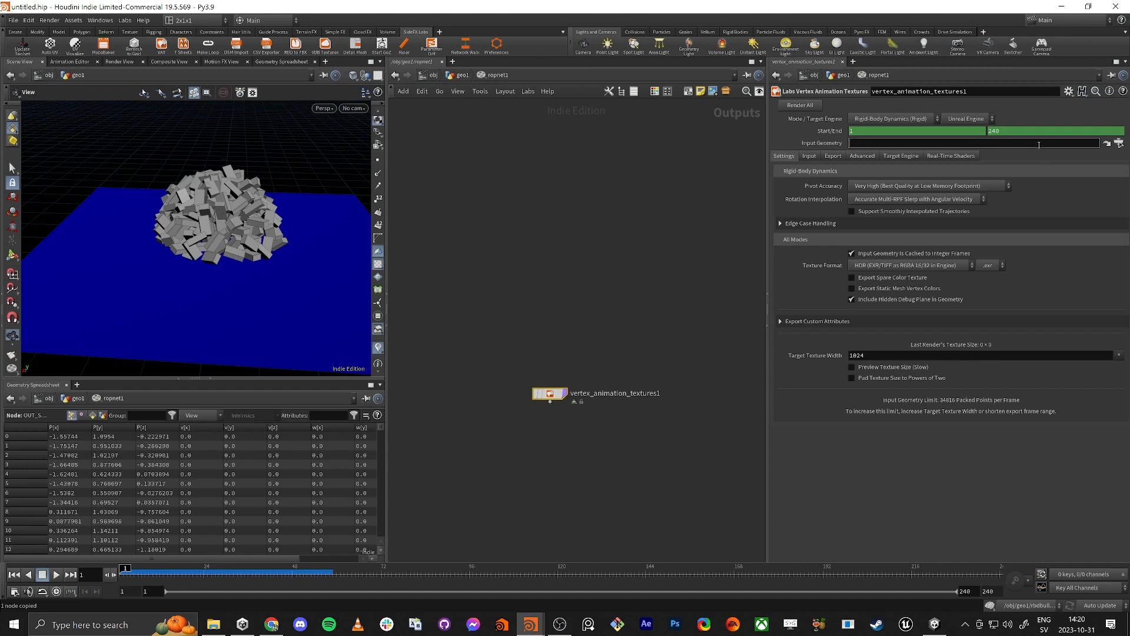
type("/obj/geo1/OUT_Simulation")
key("Return")
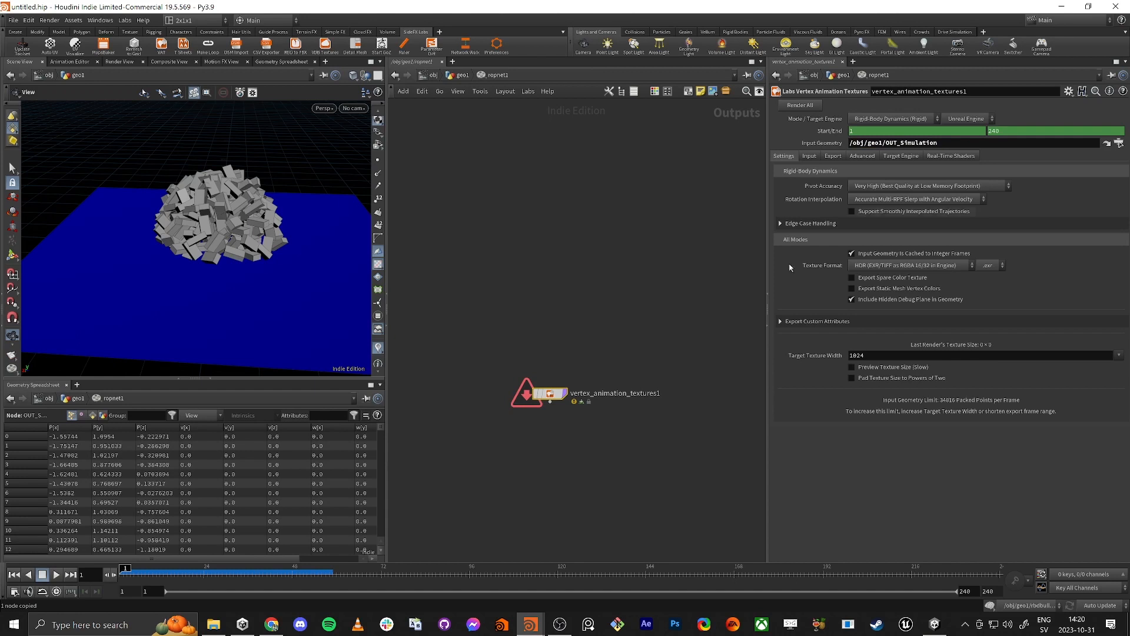
Step: Check the Vertex Animation Textures node's info and set its target engine to Unity
middle_click(552, 393)
mouse_move(950, 143)
left_mouse_down()
mouse_move(849, 145)
mouse_move(953, 151)
left_mouse_up()
left_click(665, 189)
left_click(957, 122)
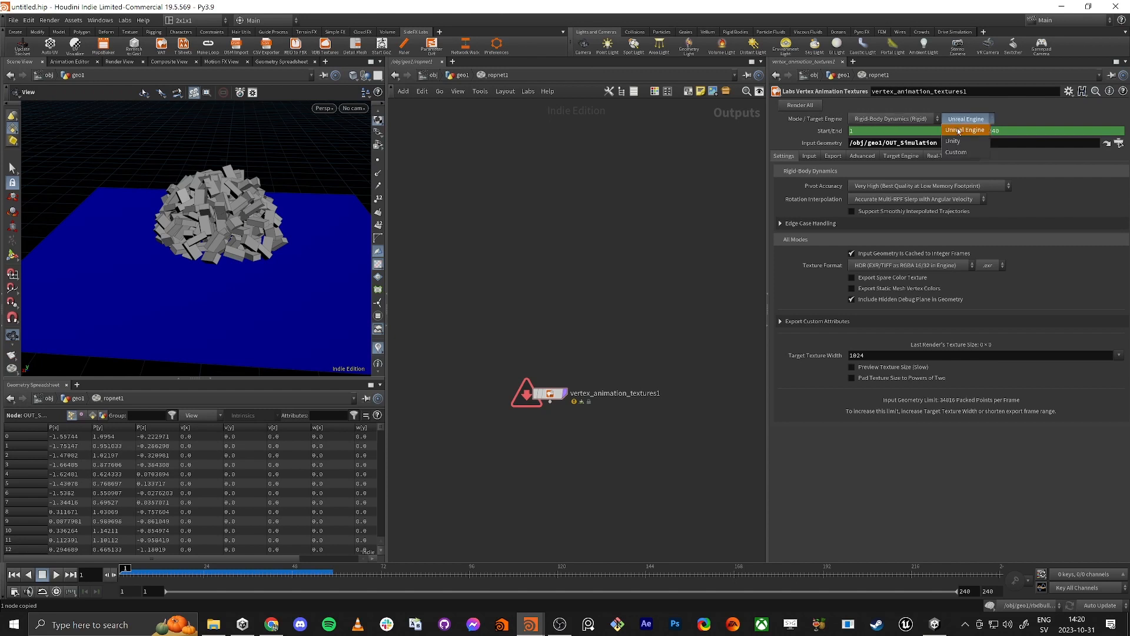
left_click(960, 142)
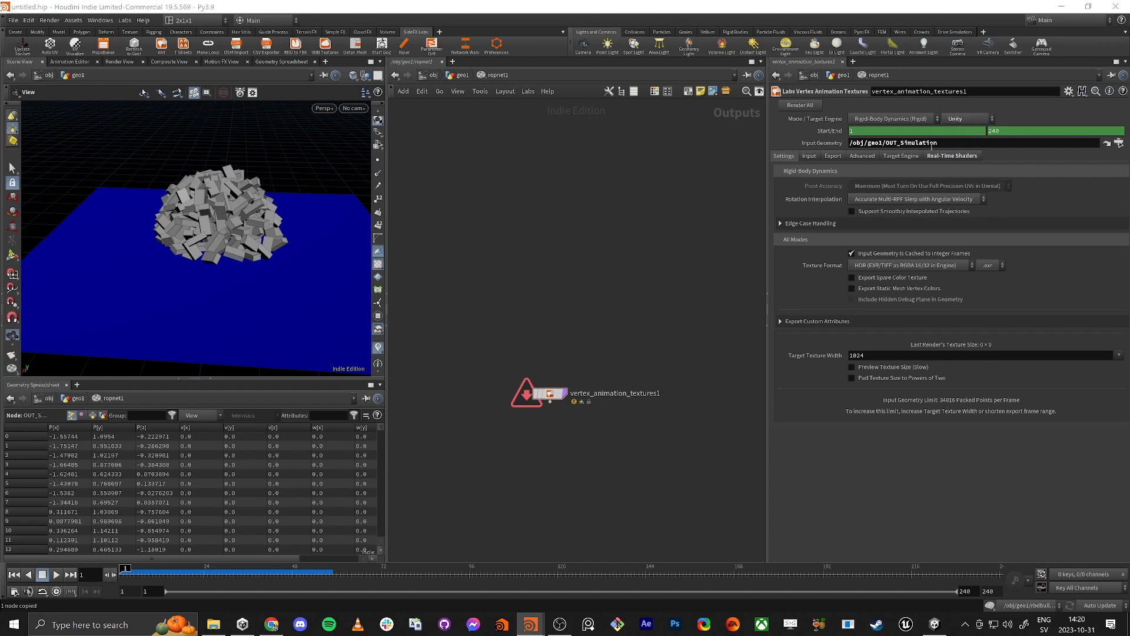
Step: Remove the channels from the Vertex Animation Textures node's Start/End parameters and set the end frame to 70
left_click(830, 133, "ctrl+shift")
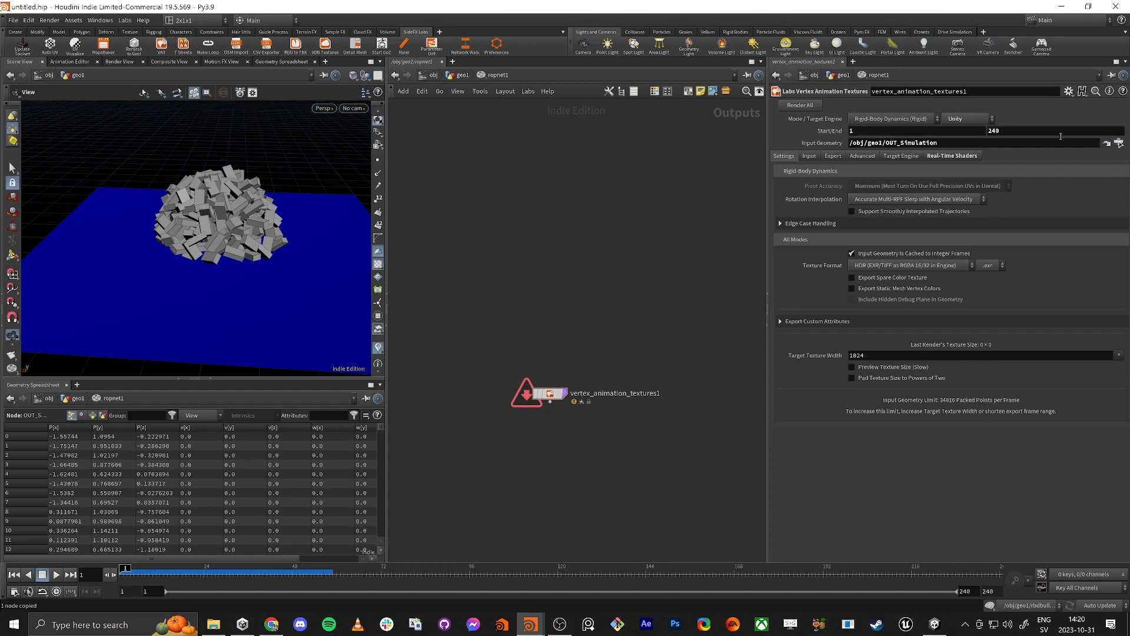
left_click(886, 132)
key("Tab")
type("50")
key("Return")
type("70")
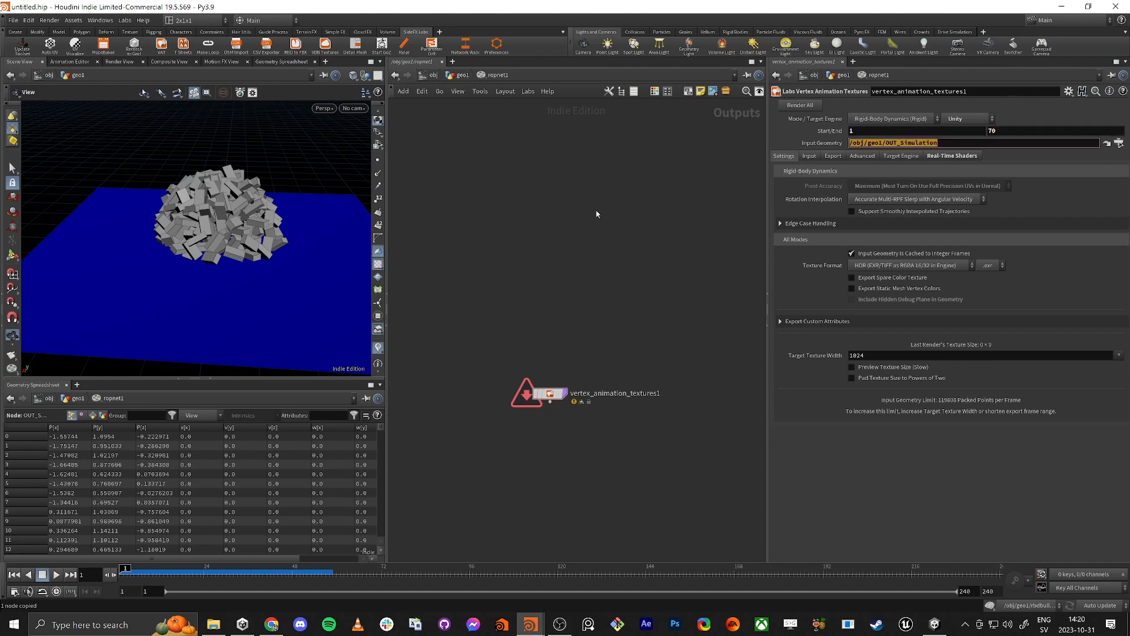
key("Return")
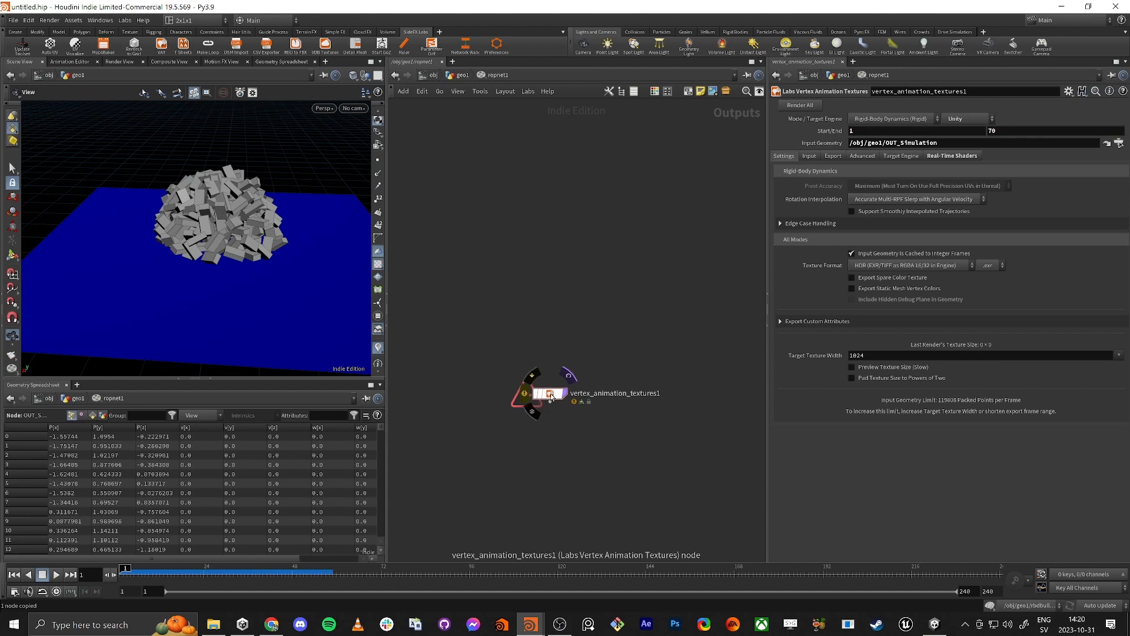
Step: Read the warnings in the Vertex Animation Textures node's info and return to the geo1 level
middle_click_drag(550, 393, 624, 295)
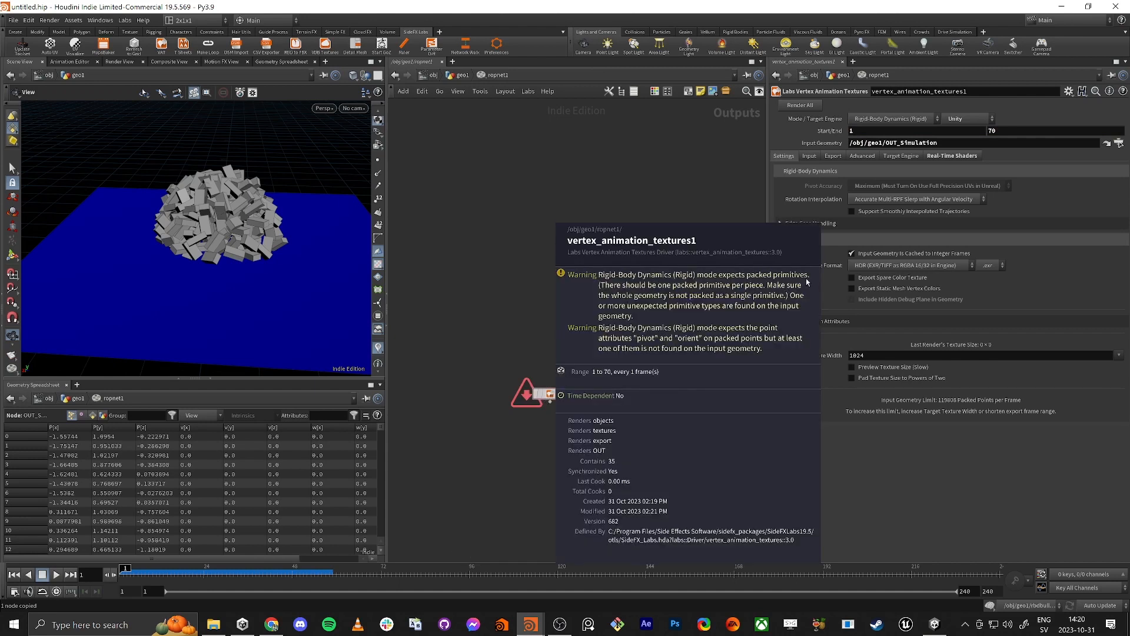
middle_click_drag(805, 279, 789, 272)
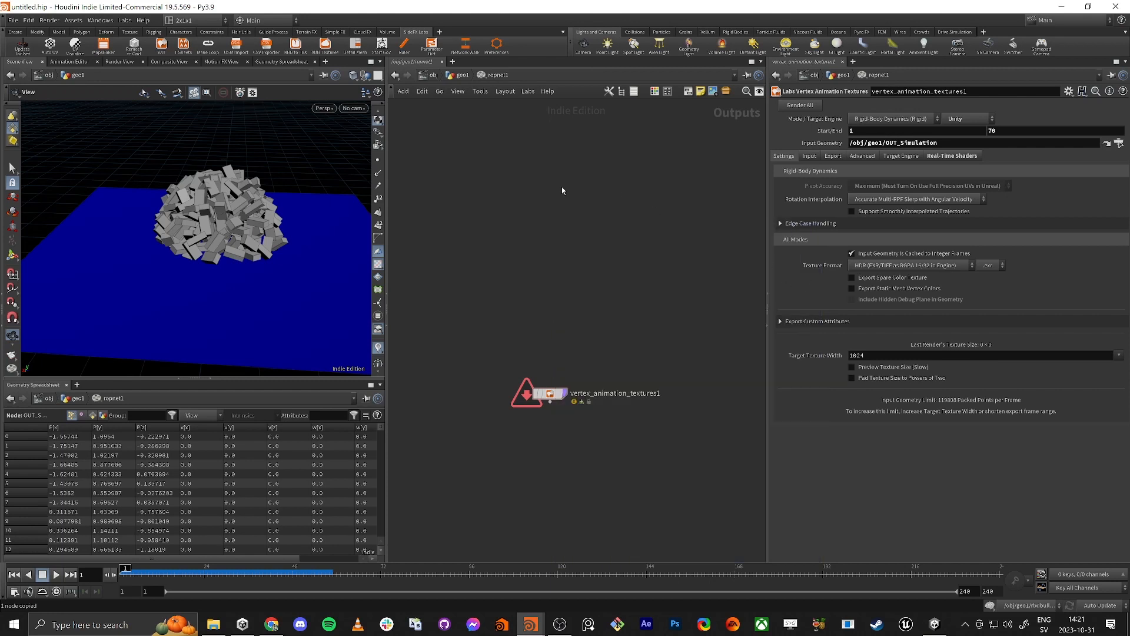
key("u")
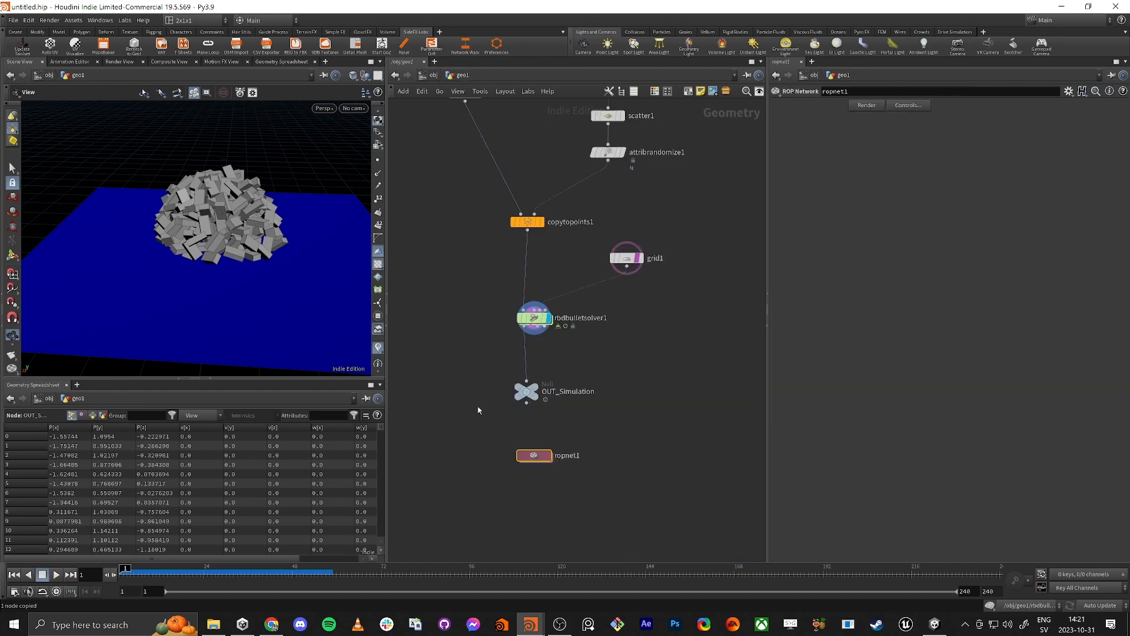
Step: Add an Assemble node fed by copytopoints1 and enable Create Packed Primitives on it
left_click(468, 304)
key("Tab")
type("assemble")
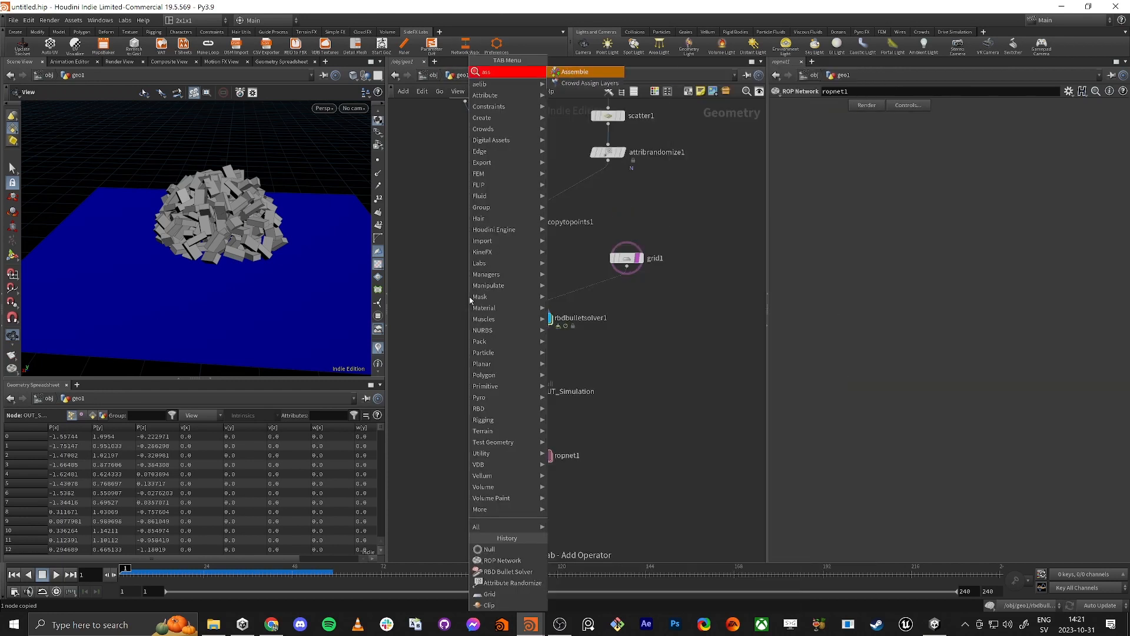
key("Return")
left_click(461, 320)
left_click_drag(461, 321, 470, 276)
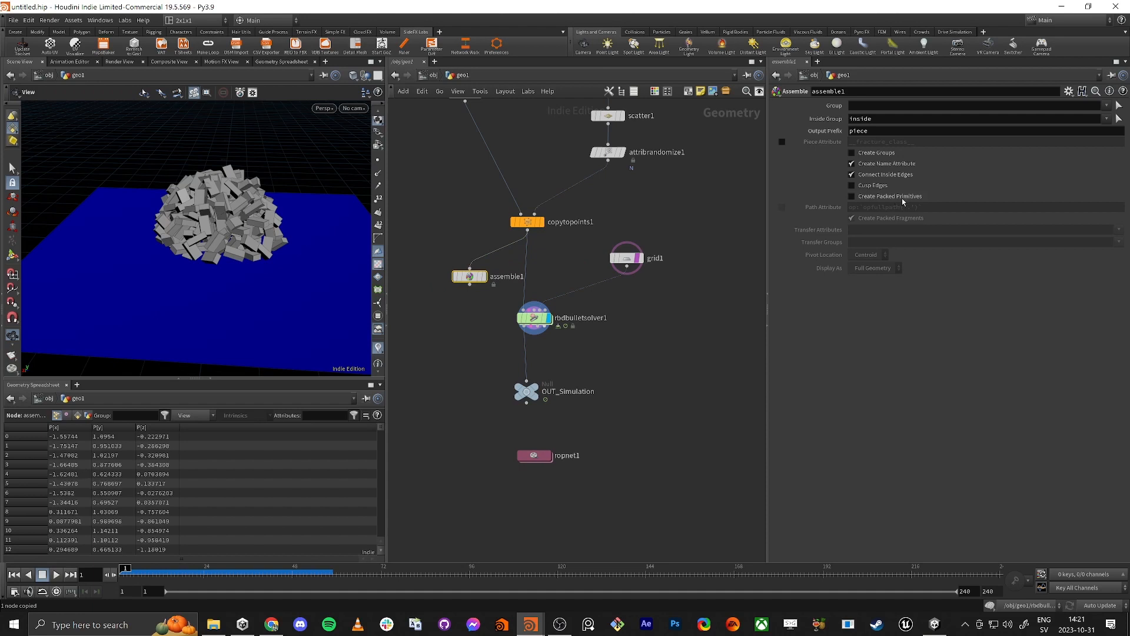
left_click(851, 196)
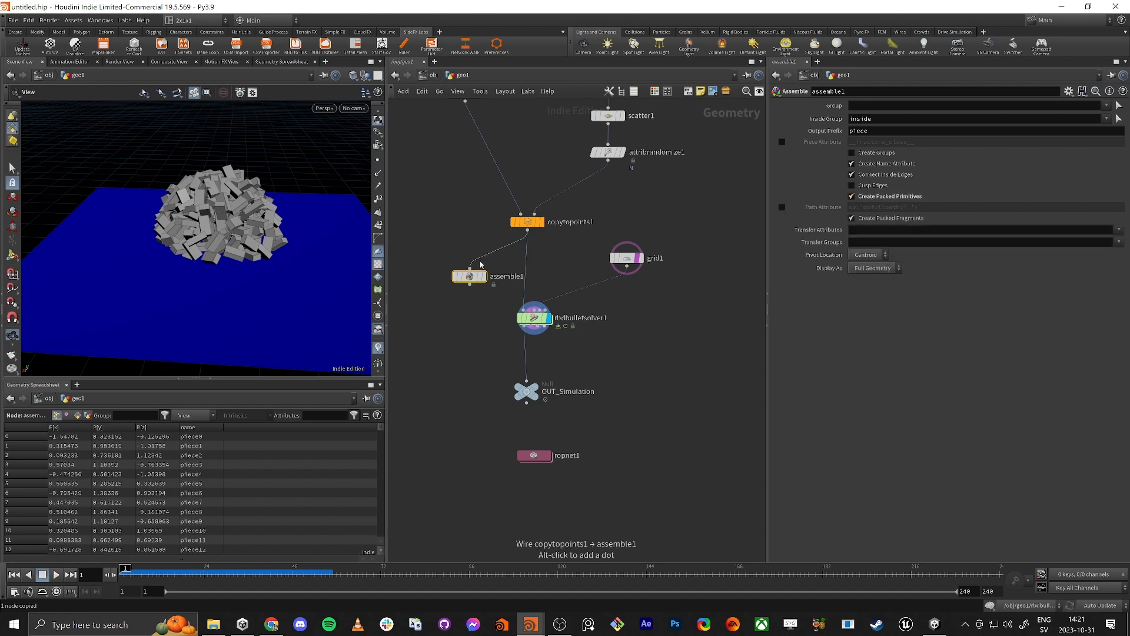
Step: Display box1 in the viewport, frame it and turn on point numbers
left_click(539, 224)
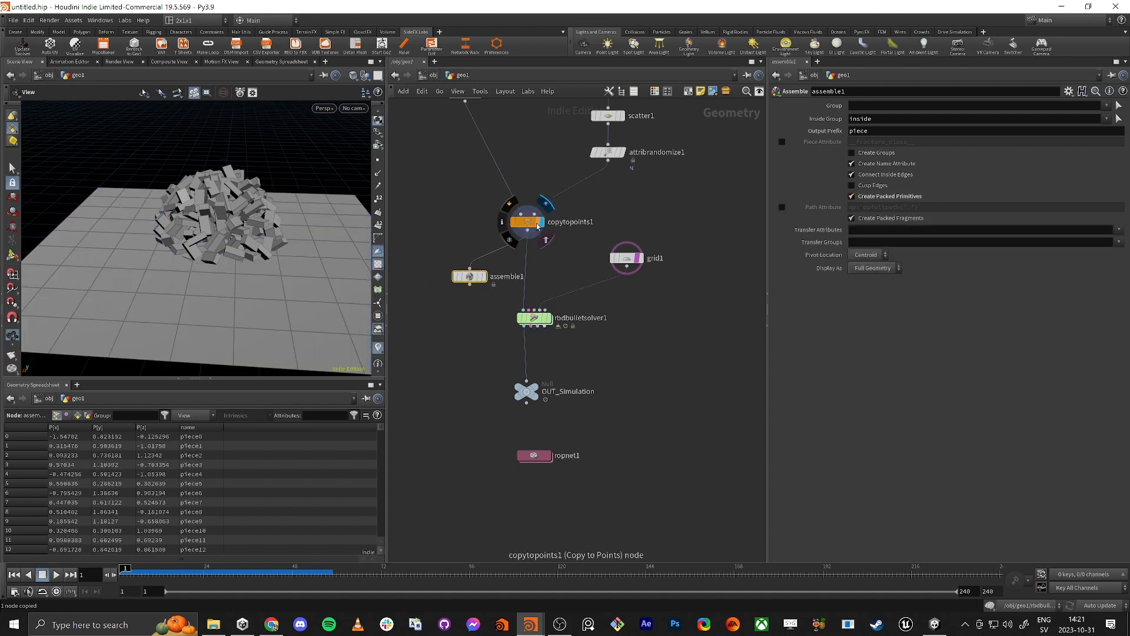
left_click(538, 225)
middle_click_drag(584, 164, 587, 229)
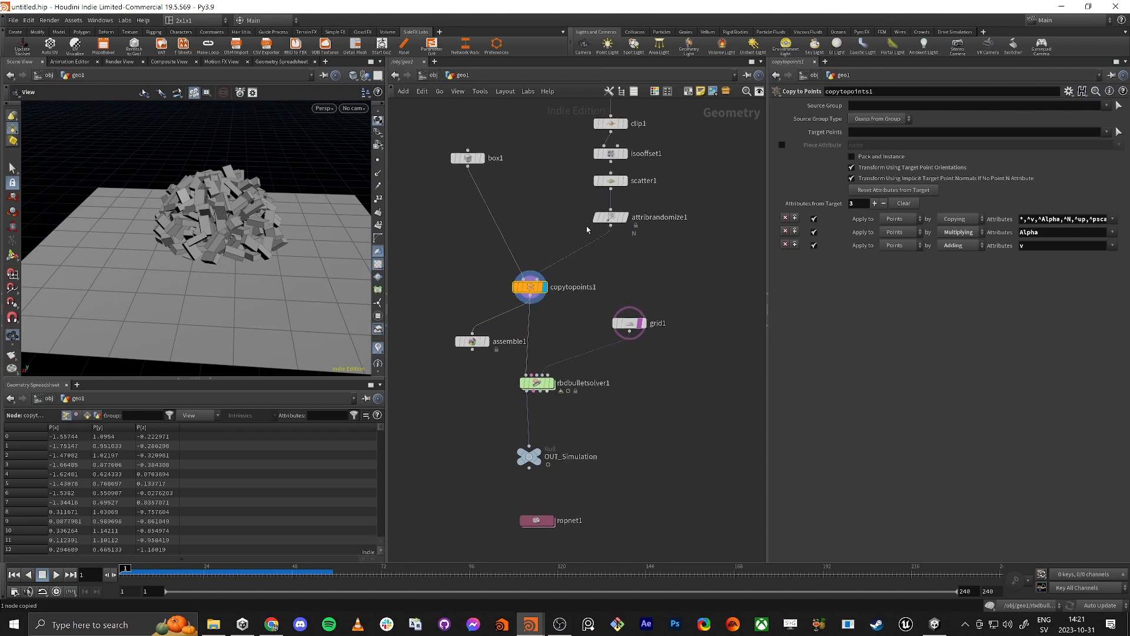
left_click(481, 158)
left_click(468, 158)
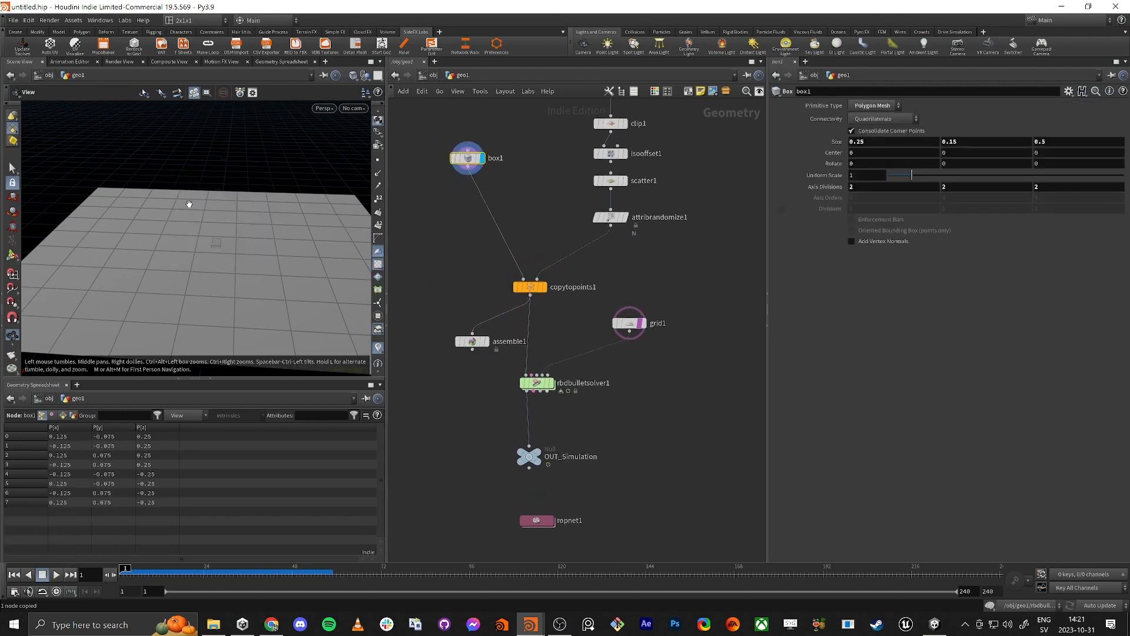
left_click(482, 160)
key("space+f")
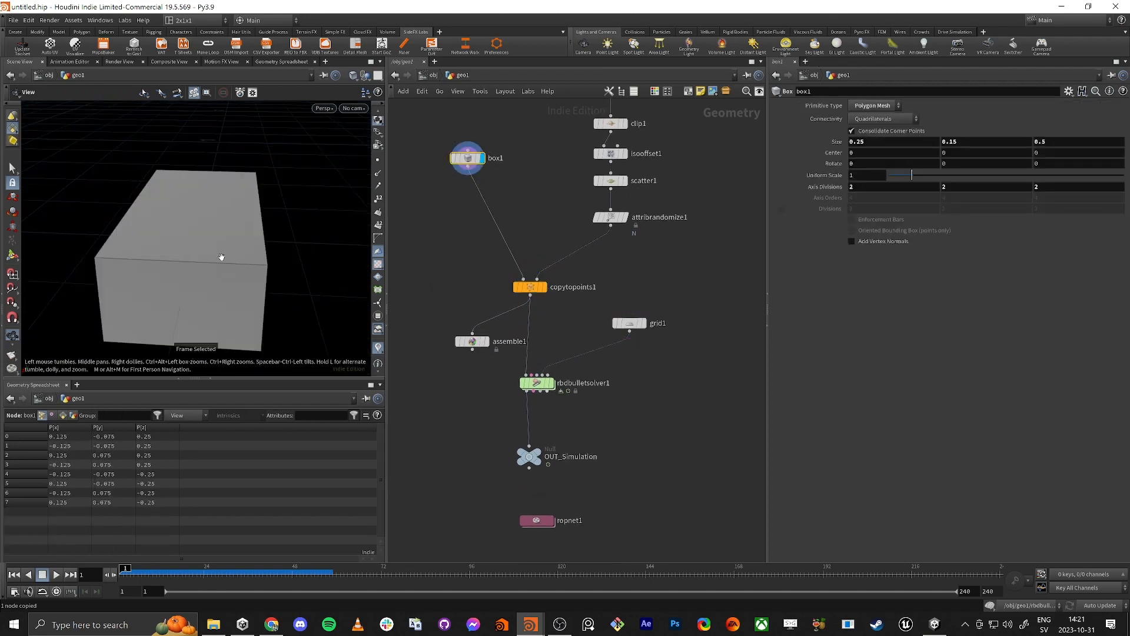
left_click_drag(323, 261, 308, 273)
left_click(378, 199)
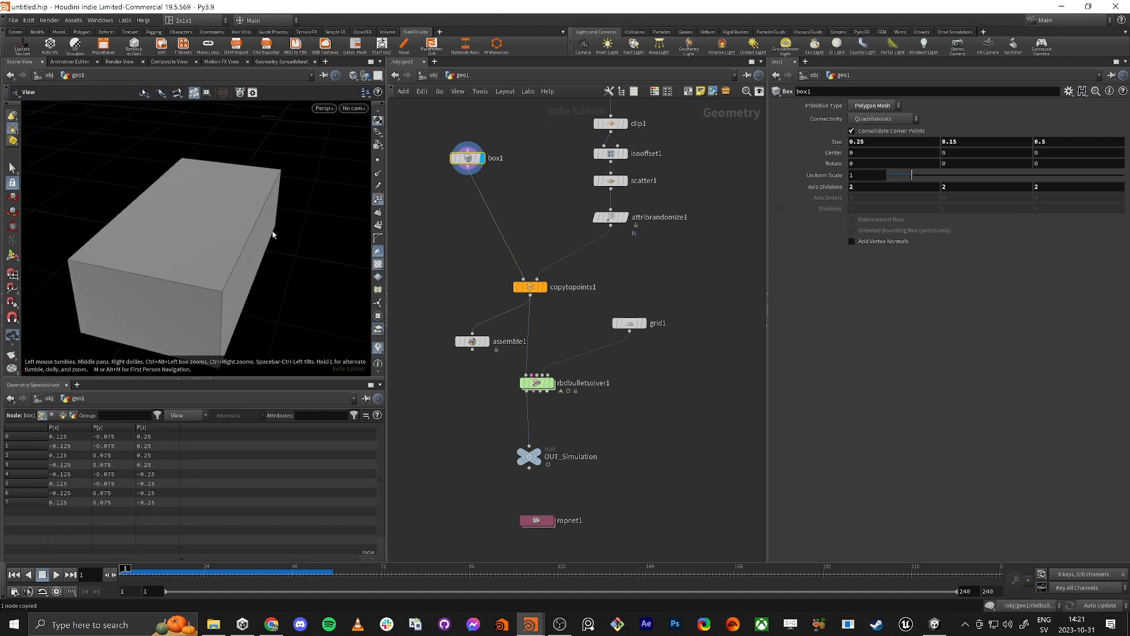
Step: Examine the single brick's numbered corner points in wireframe and return to shaded display
left_click_drag(274, 236, 272, 253)
scroll(272, 253, "down", 3)
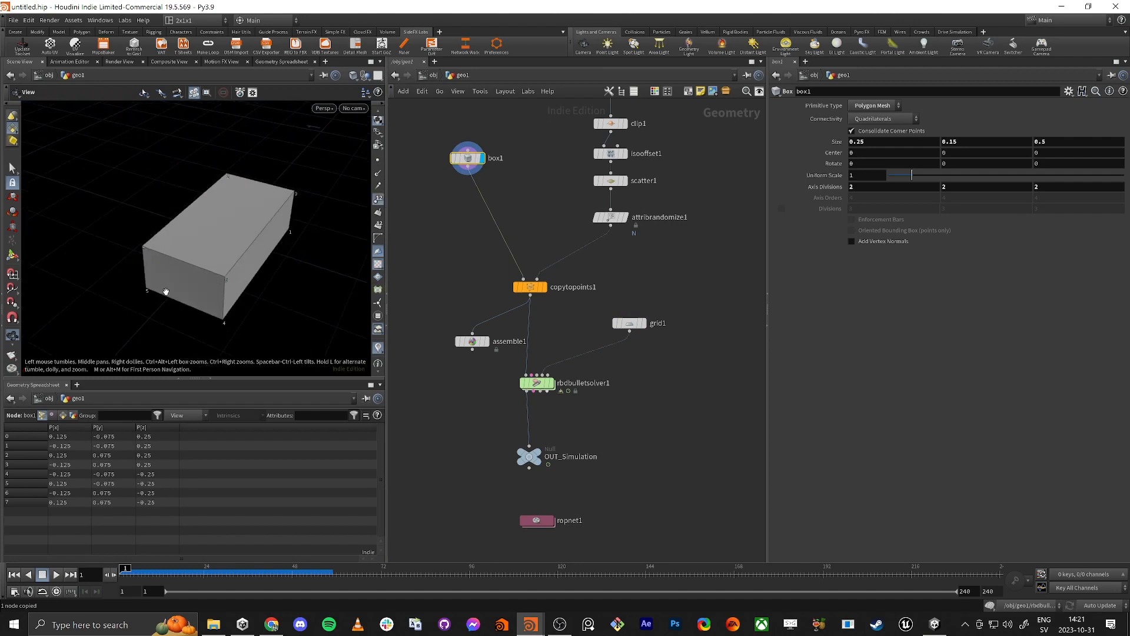
key("w")
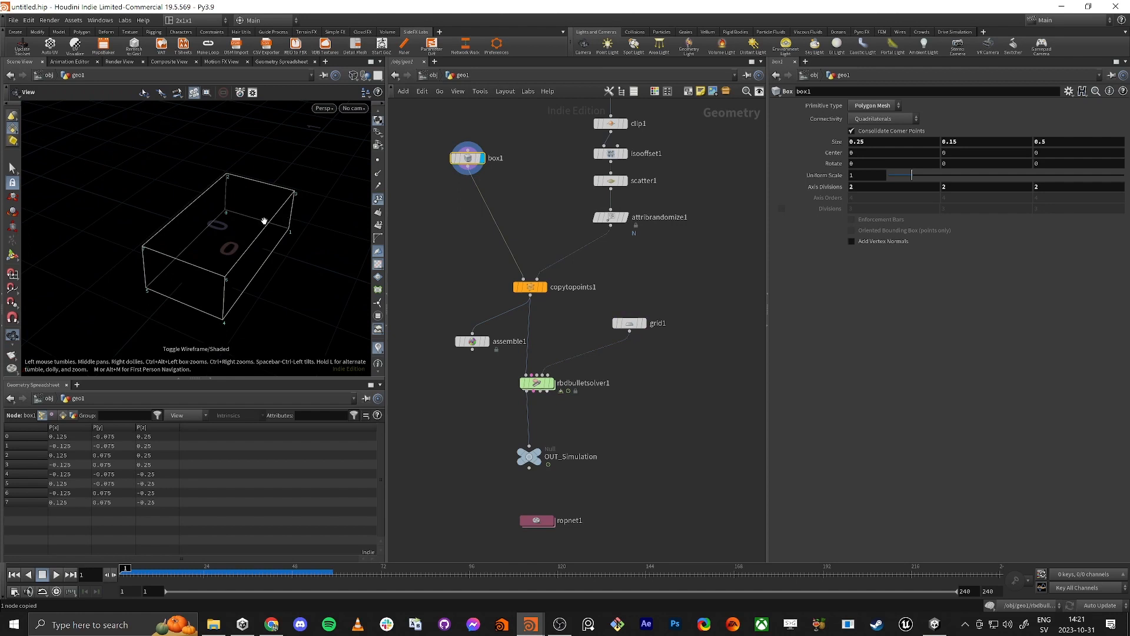
key("w")
Step: Check scatter1's Force Total Count, and display copytopoints1 and inspect its node info
middle_click_drag(610, 184, 575, 240)
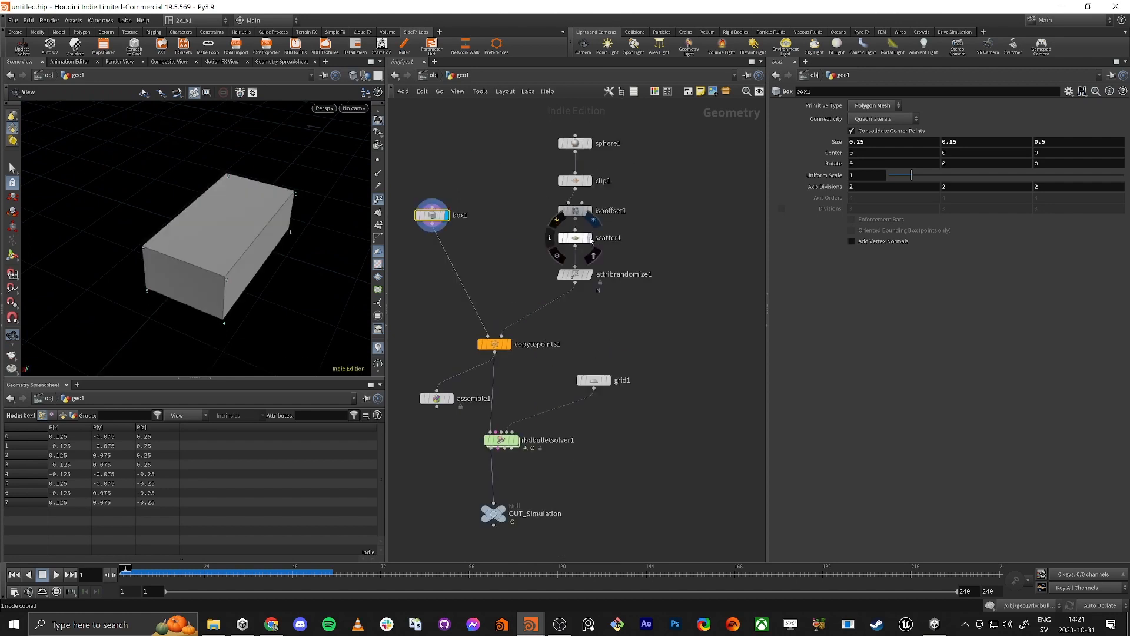
left_click(575, 239)
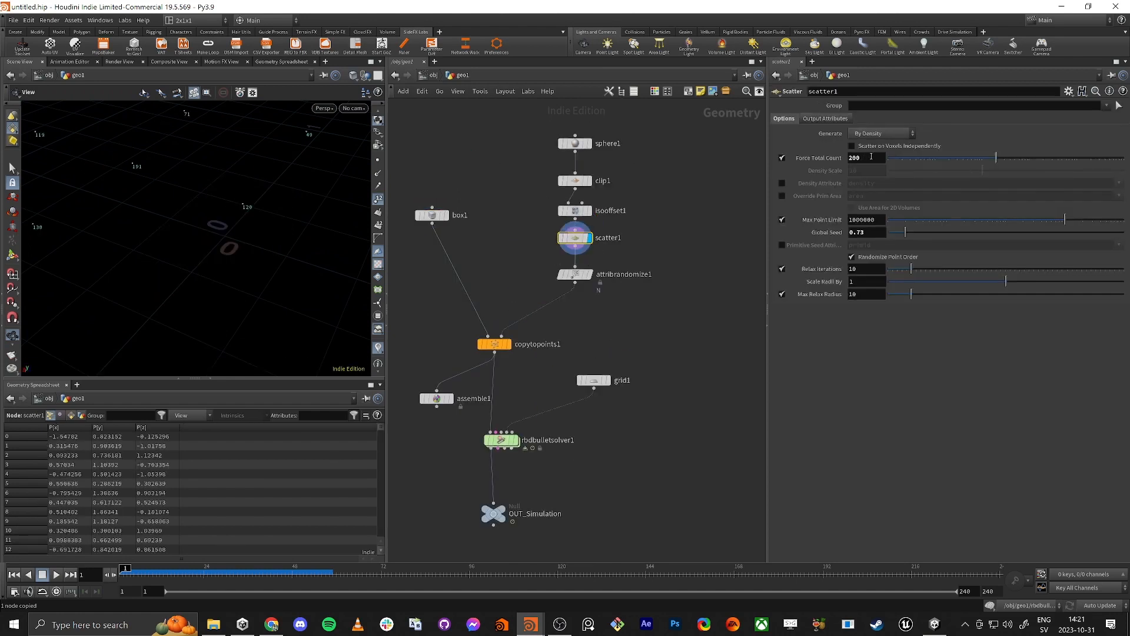
left_click(510, 346)
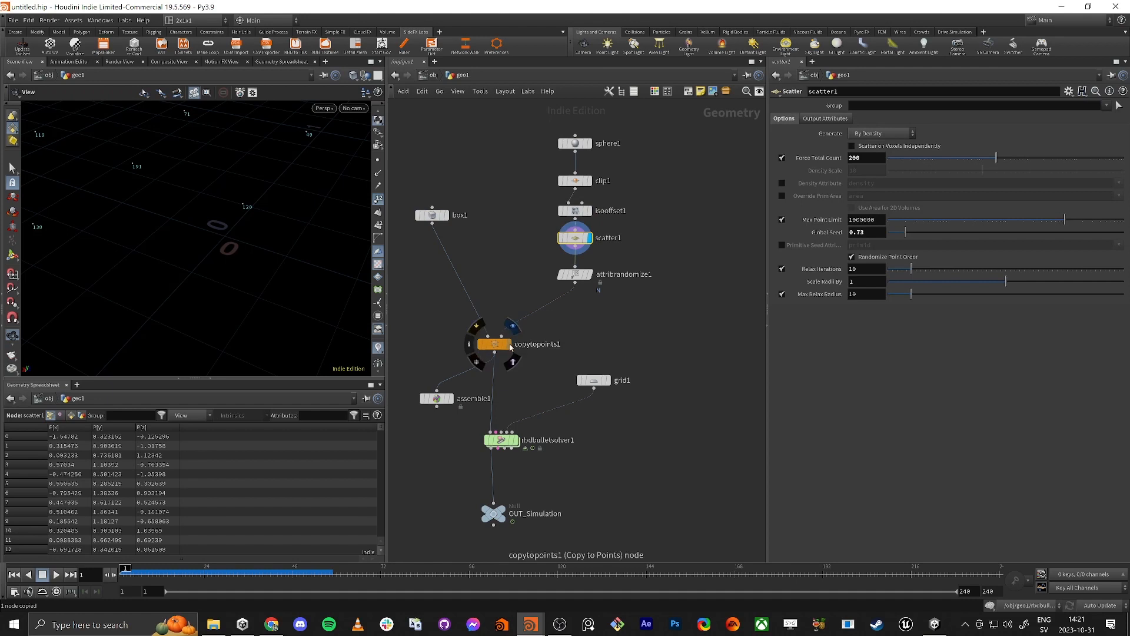
left_click(493, 347)
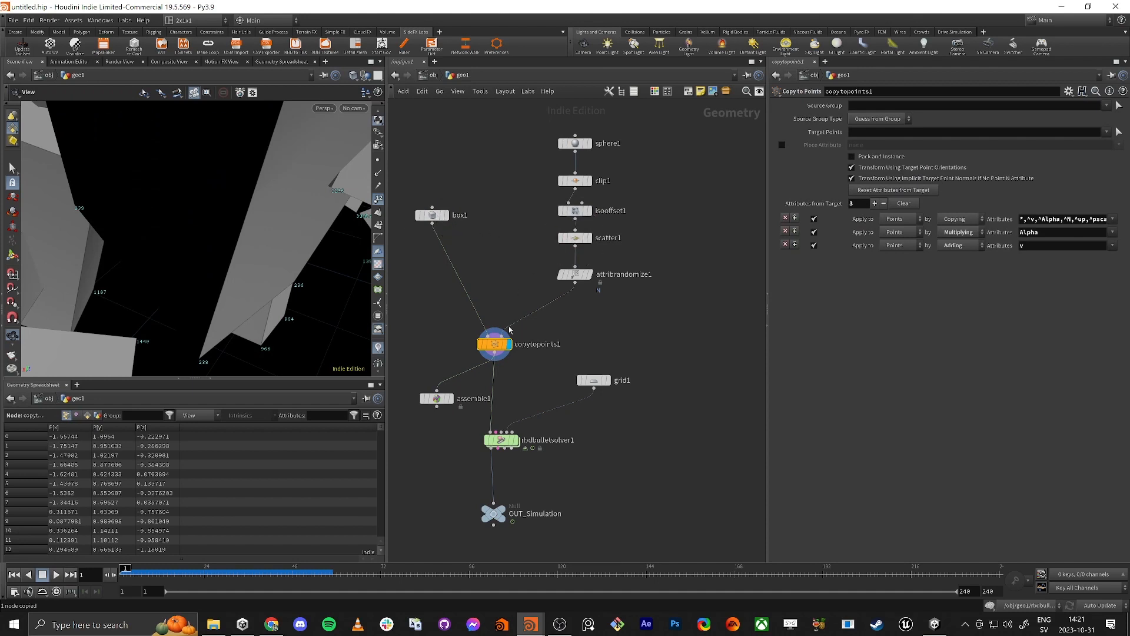
middle_click(495, 348)
middle_click_drag(553, 340, 693, 234)
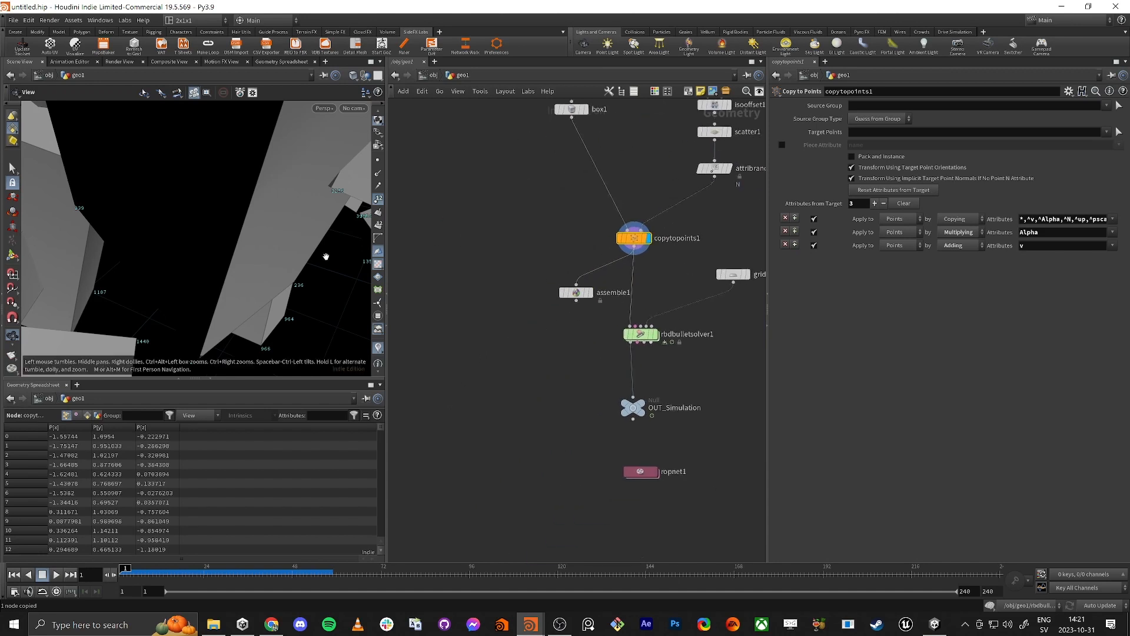
Step: Examine the copied bricks of copytopoints1 with their point numbers in the viewport
left_click_drag(206, 267, 145, 246)
scroll(200, 230, "down", 8)
middle_click_drag(288, 203, 215, 230)
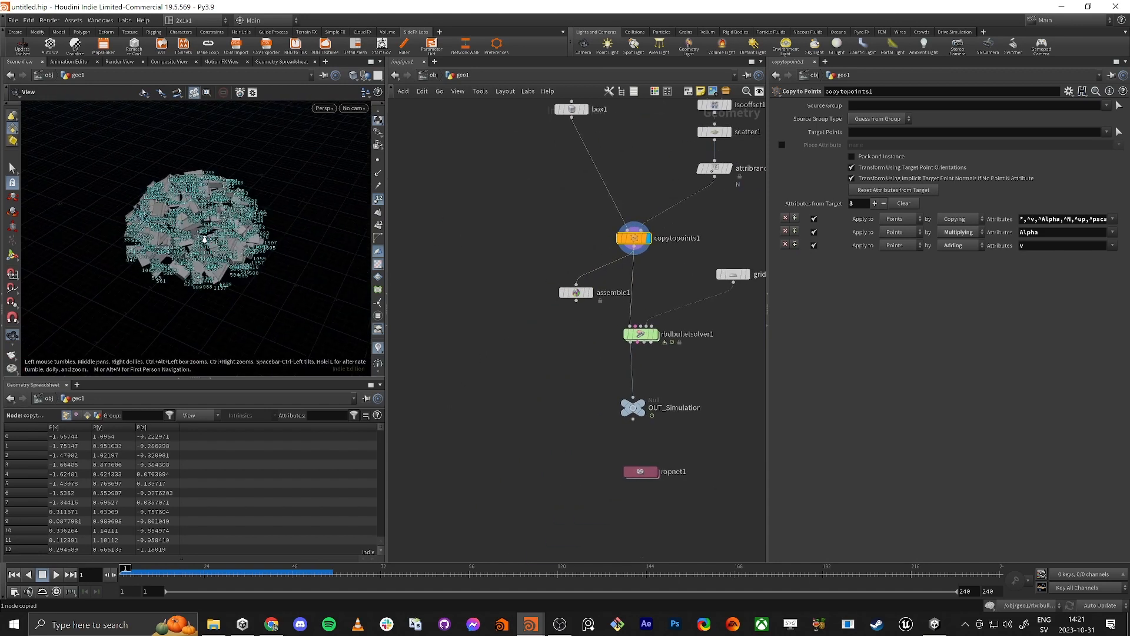
scroll(227, 226, "up", 3)
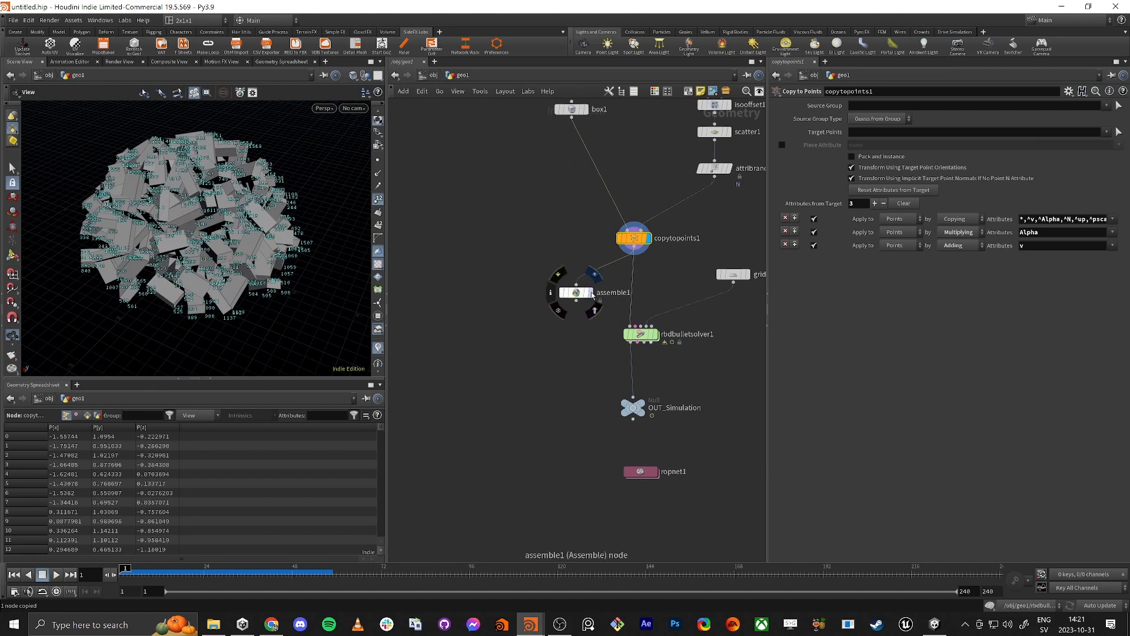
left_click_drag(585, 289, 580, 294)
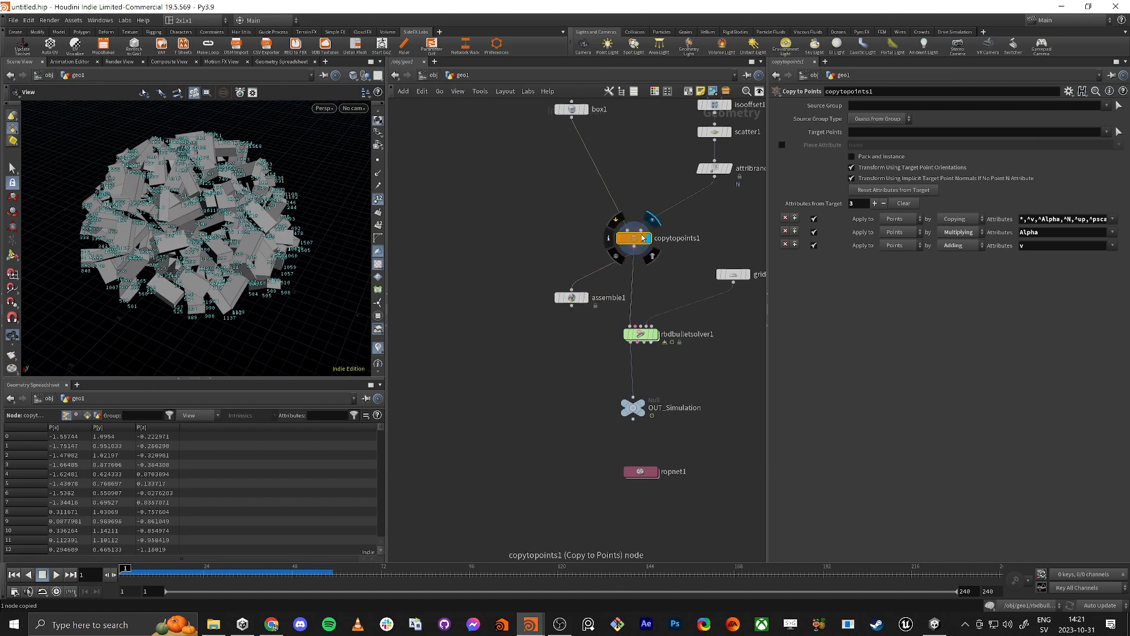
left_click_drag(189, 227, 187, 213)
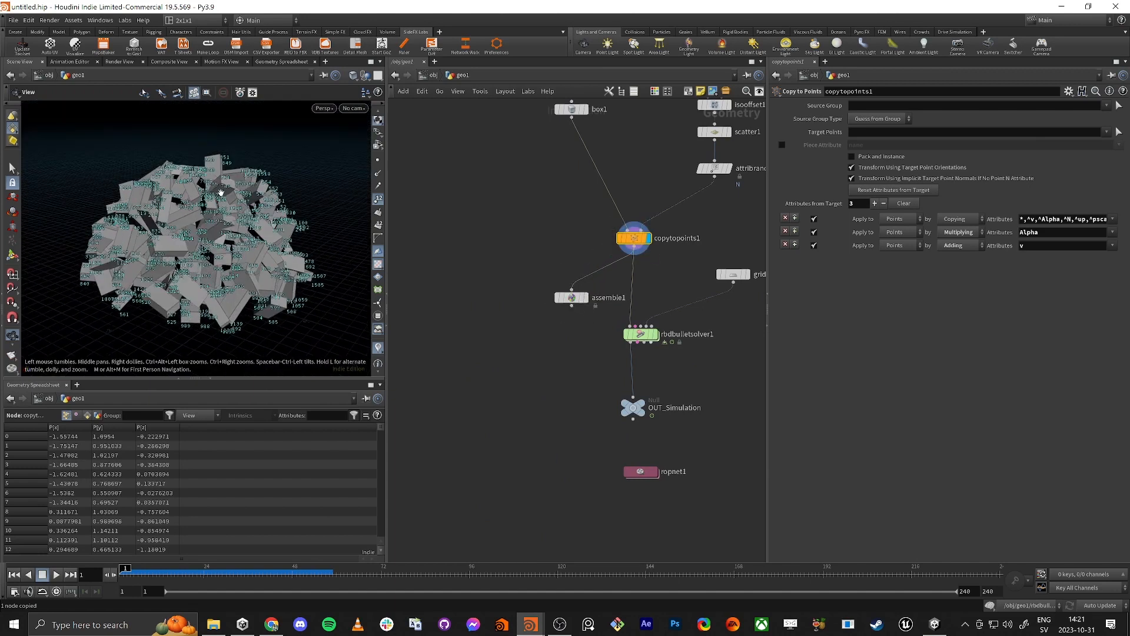
Step: Display assemble1 and examine its packed pieces, node info, and primitive and point attributes
left_click(591, 299)
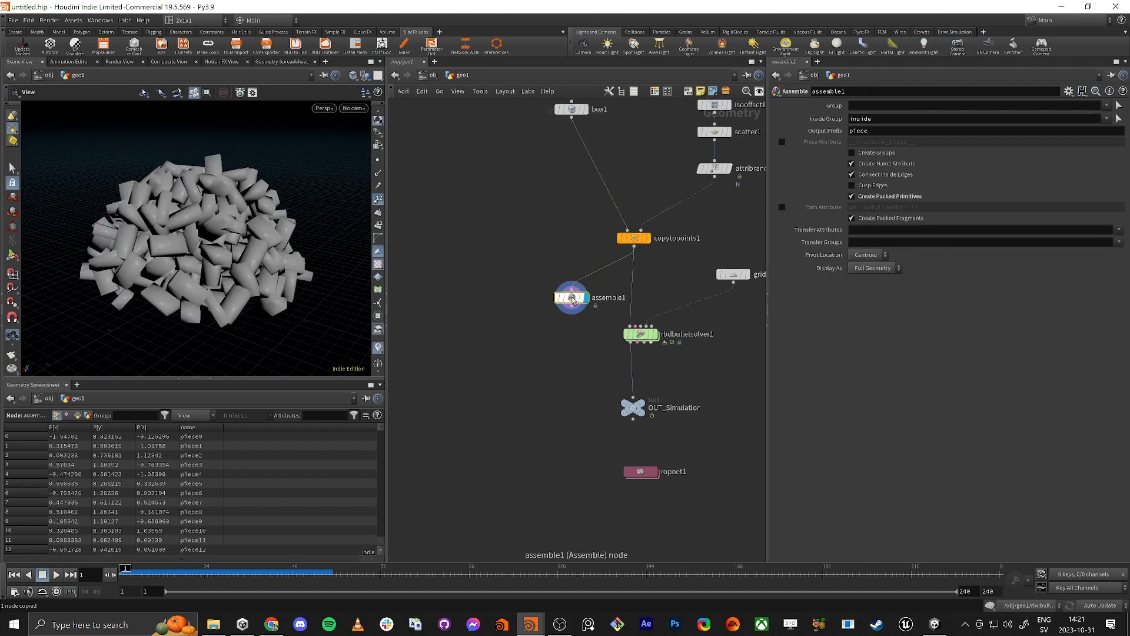
left_click(574, 297)
left_click_drag(176, 238, 202, 232)
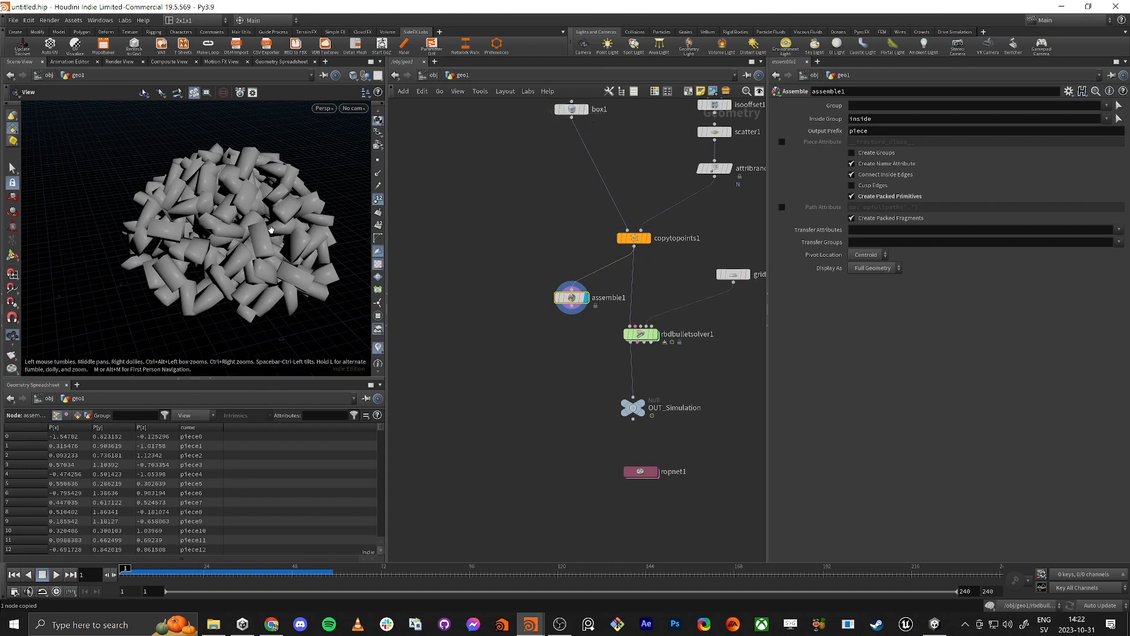
middle_click(566, 295)
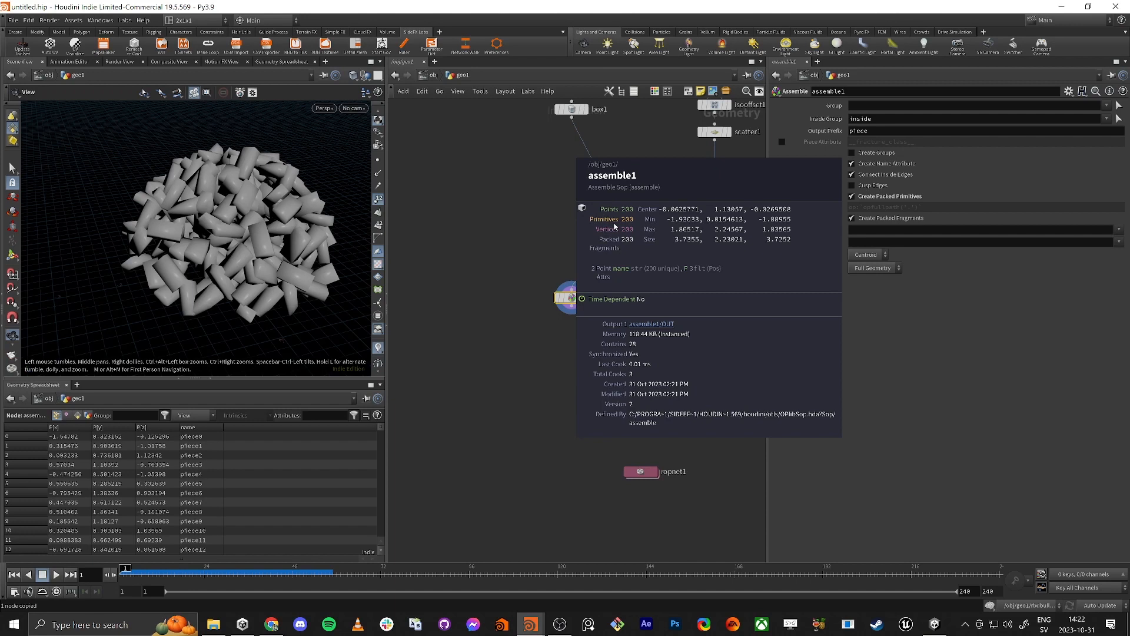
left_click(78, 416)
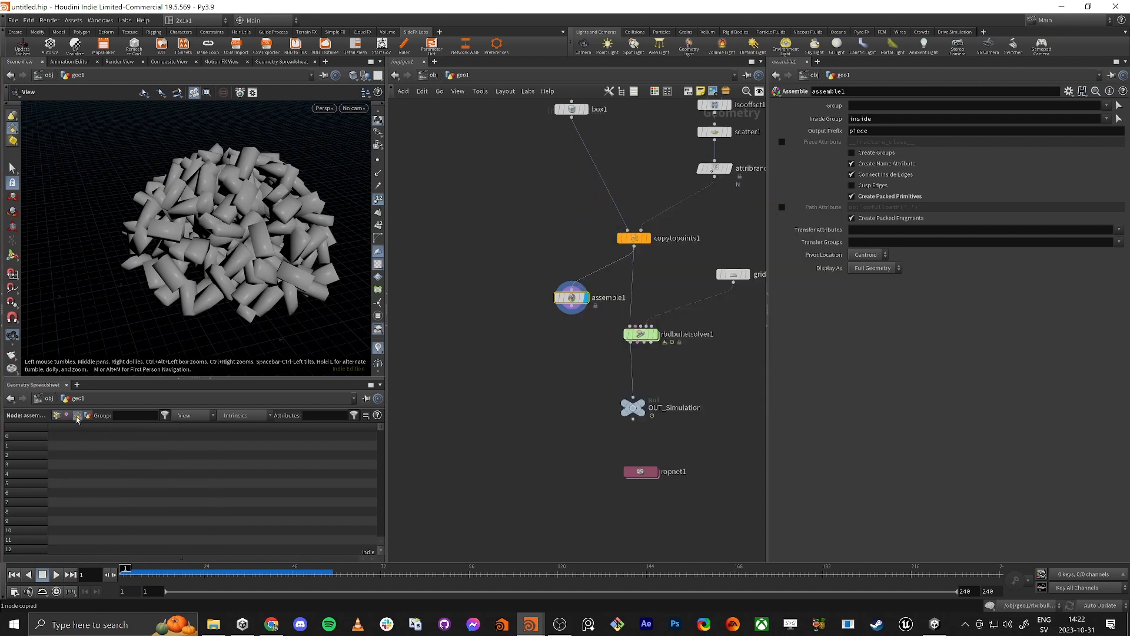
left_click(57, 416)
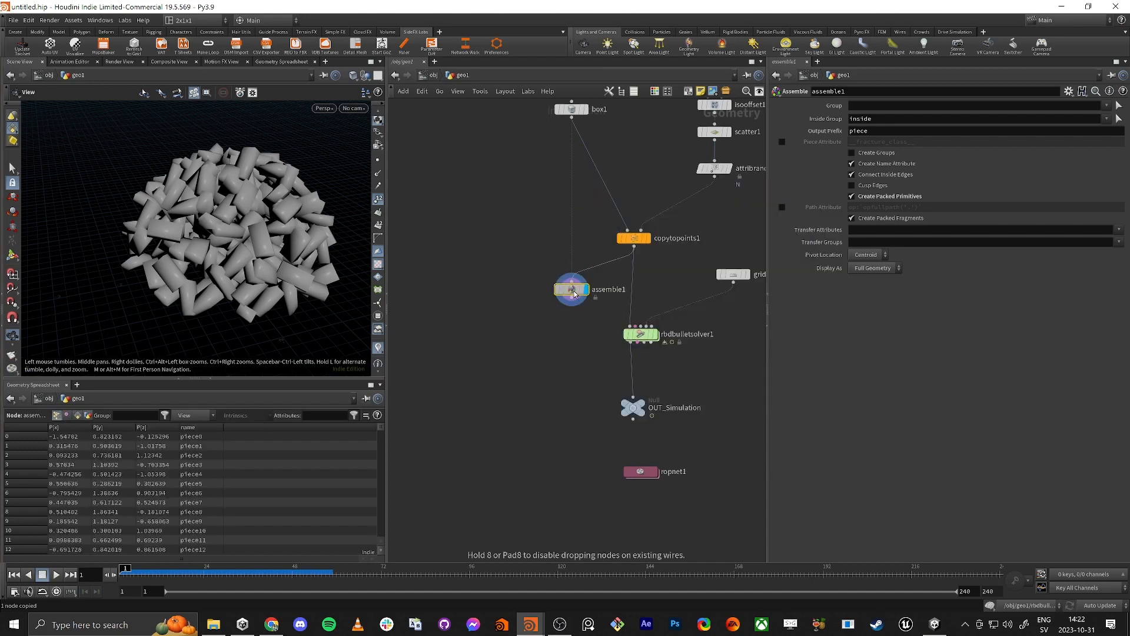
Step: Insert assemble1 into the connection between copytopoints1 and rbdbulletsolver1
middle_click_drag(538, 363, 495, 418)
scroll(530, 346, "up", 2)
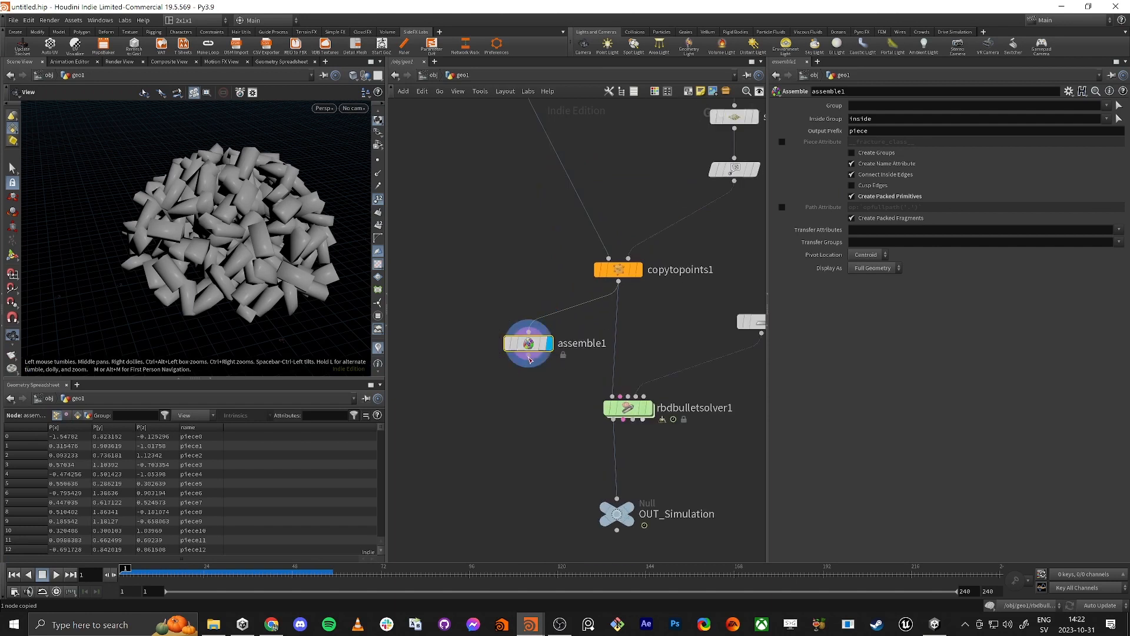
left_click_drag(529, 355, 618, 338)
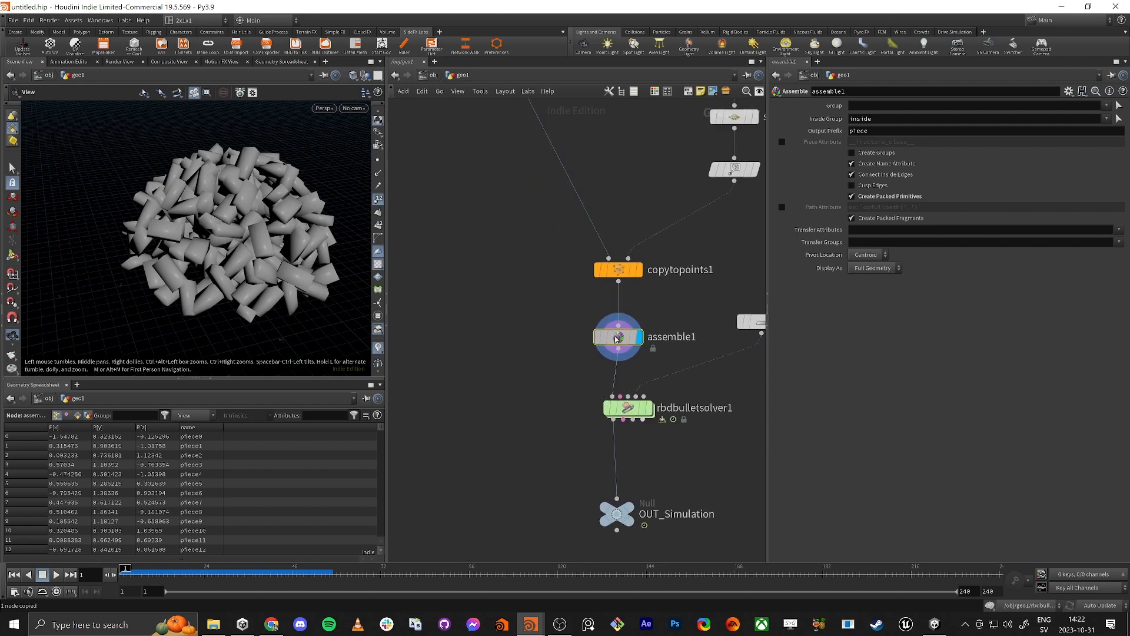
middle_click_drag(557, 281, 508, 318)
mouse_move(620, 209)
middle_mouse_down()
mouse_move(579, 211)
mouse_move(558, 303)
mouse_move(615, 220)
mouse_move(609, 206)
middle_mouse_up()
scroll(574, 206, "down", 3)
middle_click_drag(454, 473, 449, 393)
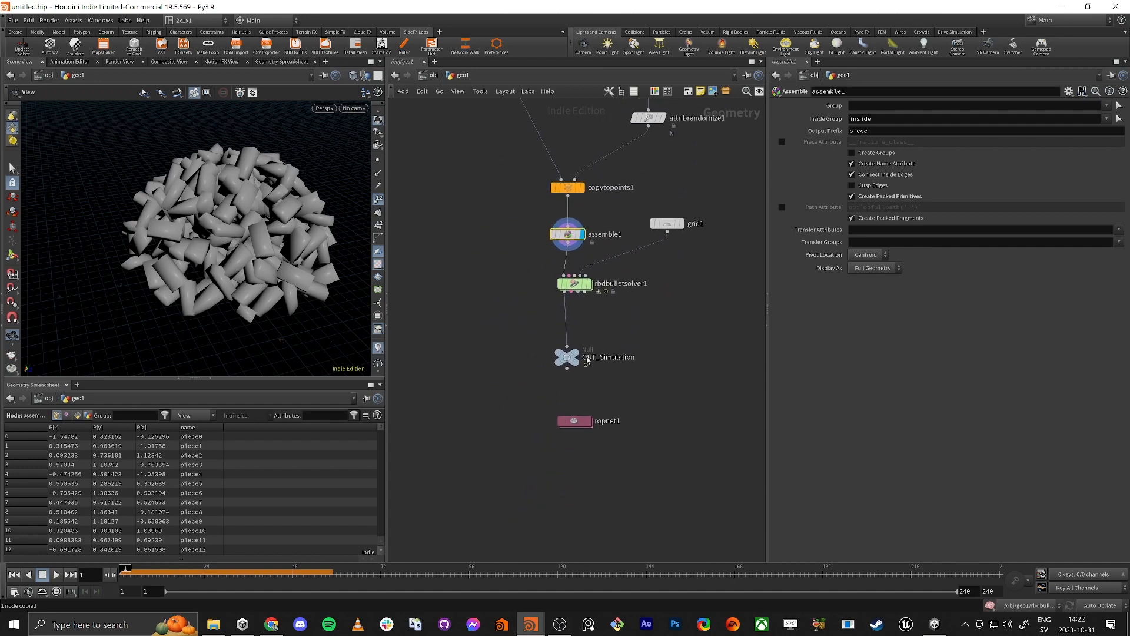
Step: Reset the simulation on rbdbulletsolver1, display the solver and play the brick pile's collapse
double_click(574, 422)
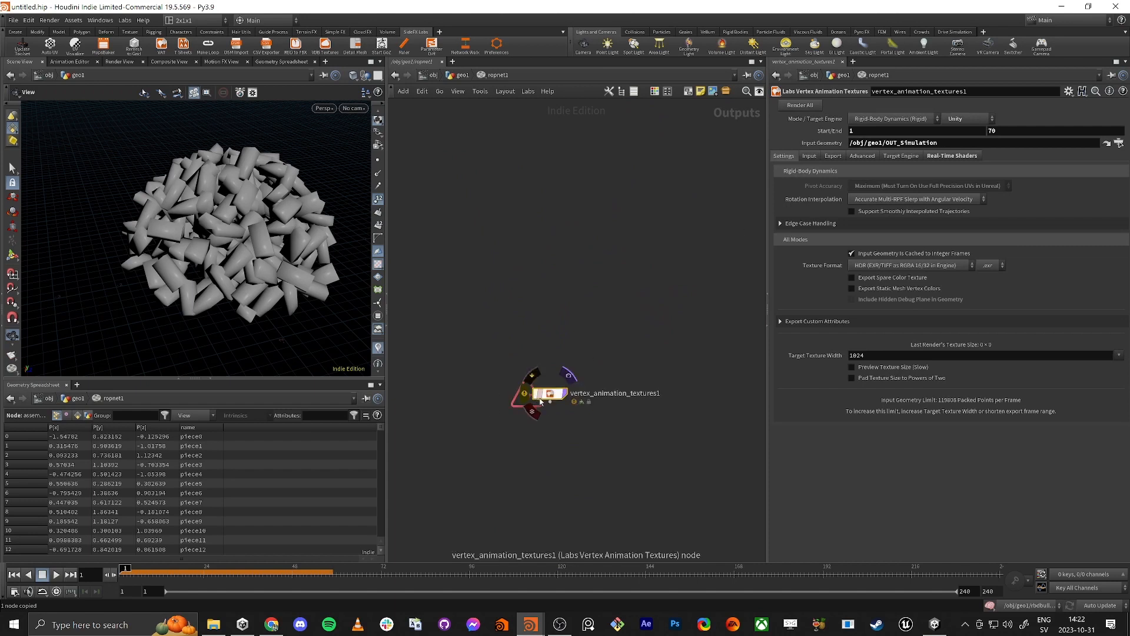
left_click(453, 76)
left_click(574, 283)
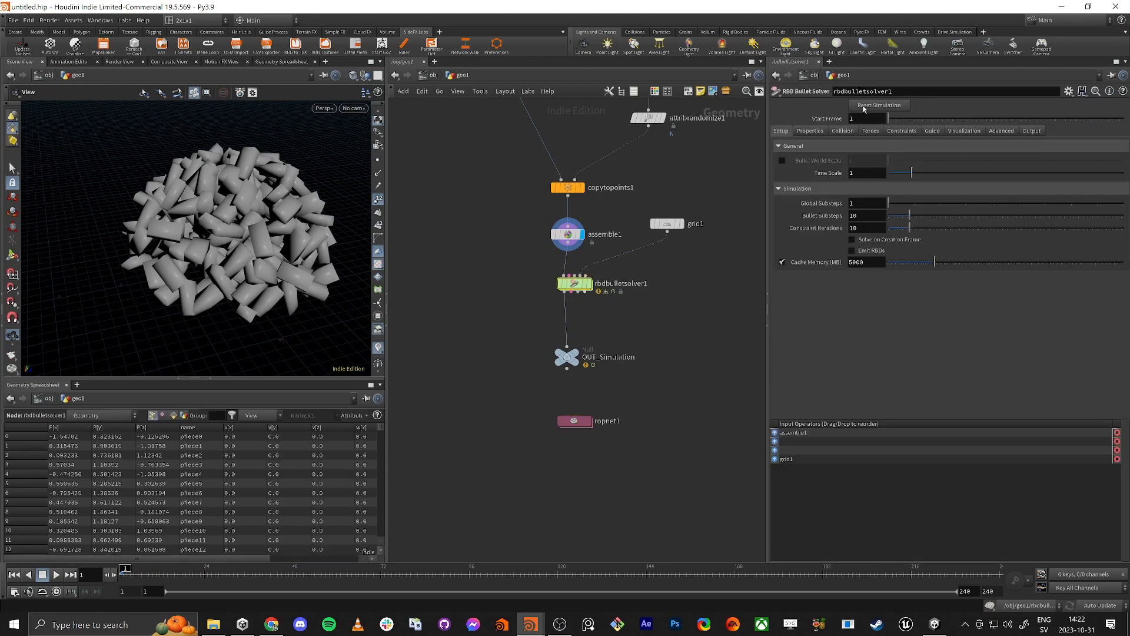
left_click(864, 107)
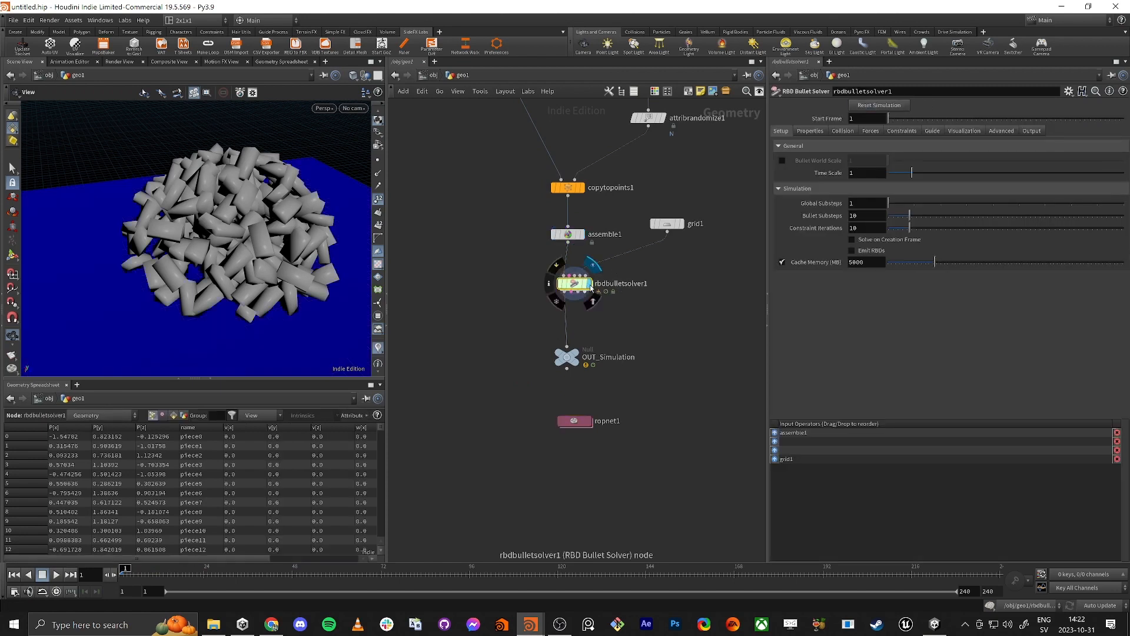
left_click(56, 575)
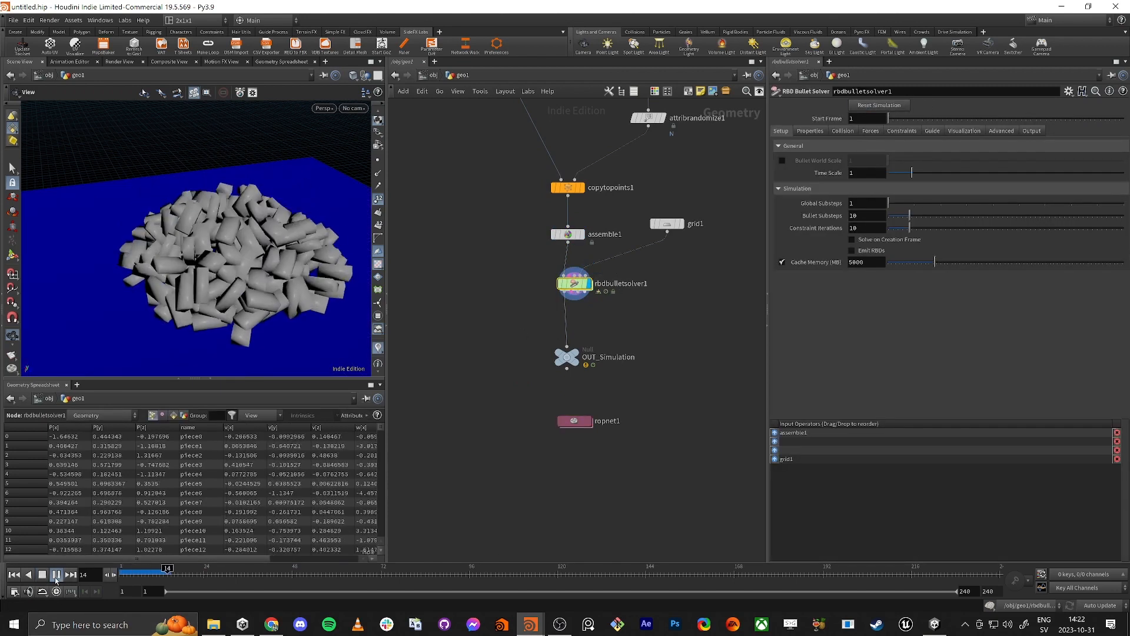
Step: Display OUT_Simulation and read the node info and warning of vertex_animation_textures1 inside ropnet1
left_click(566, 357)
double_click(572, 420)
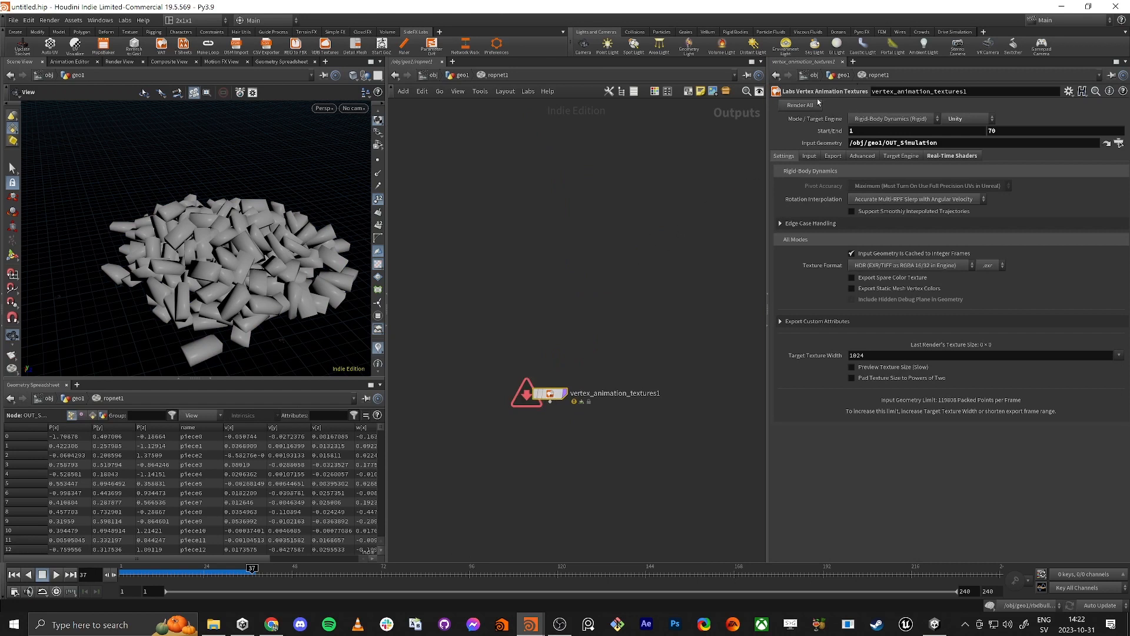
middle_click(550, 394)
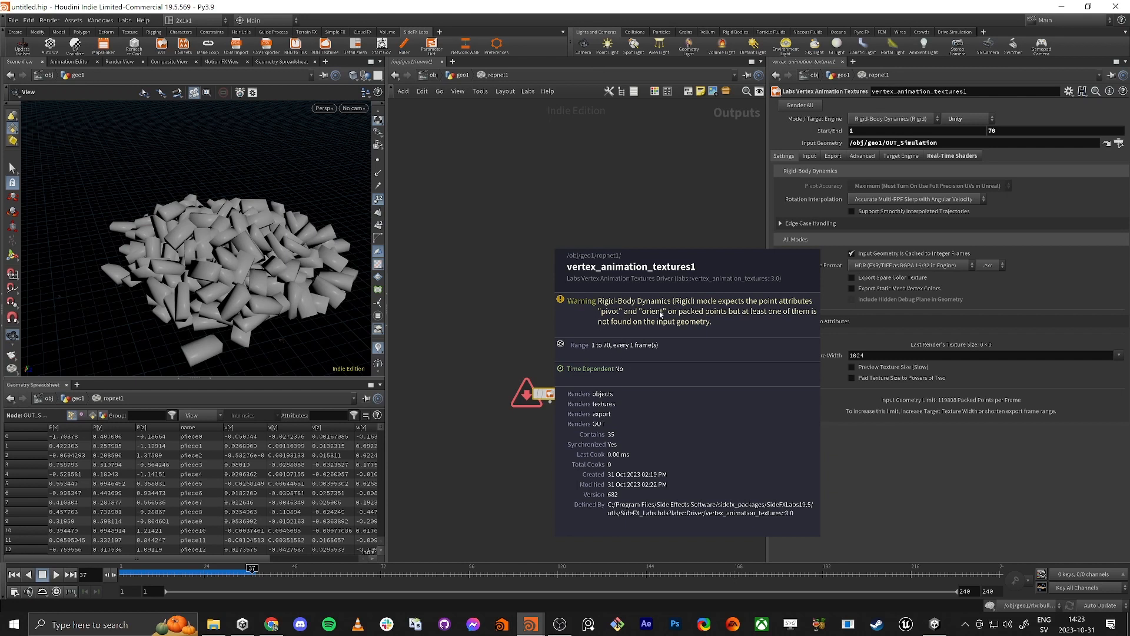
middle_click_drag(660, 315, 658, 316)
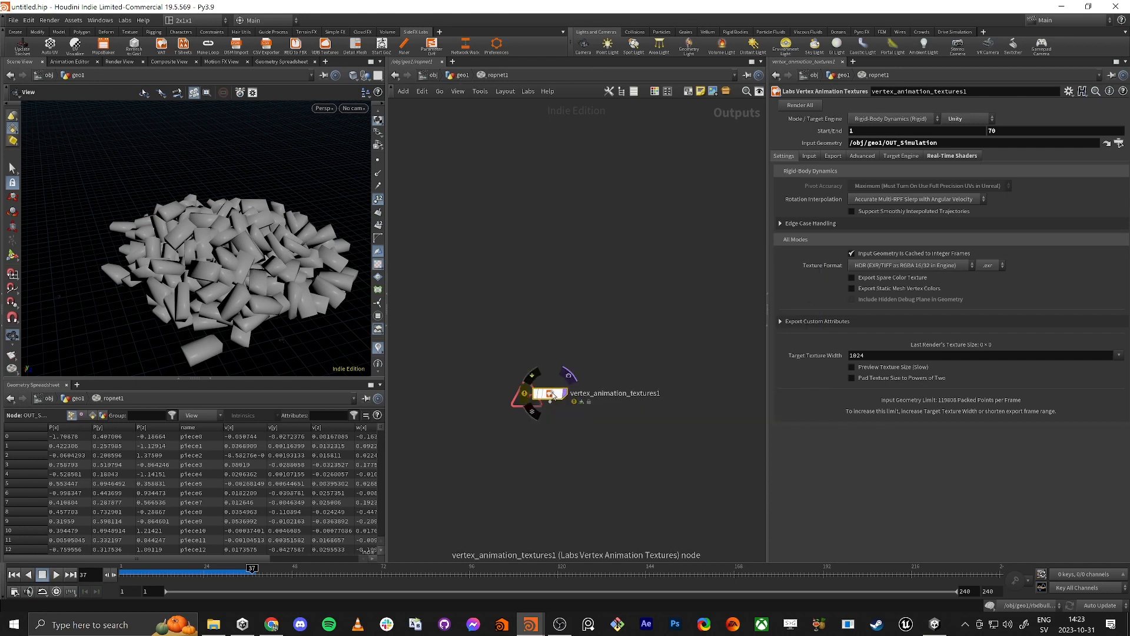
Step: Enlarge the Geometry Spreadsheet in geo1 and examine OUT_Simulation's point attributes and node info
left_click(459, 74)
middle_click_drag(564, 283, 601, 354)
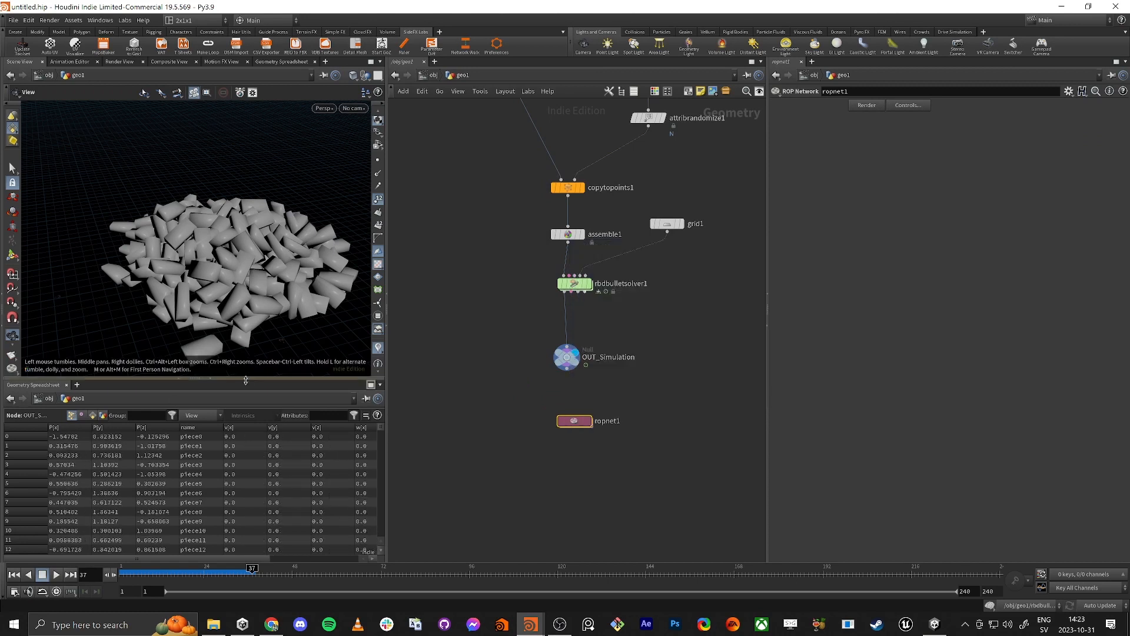
left_click_drag(246, 379, 242, 239)
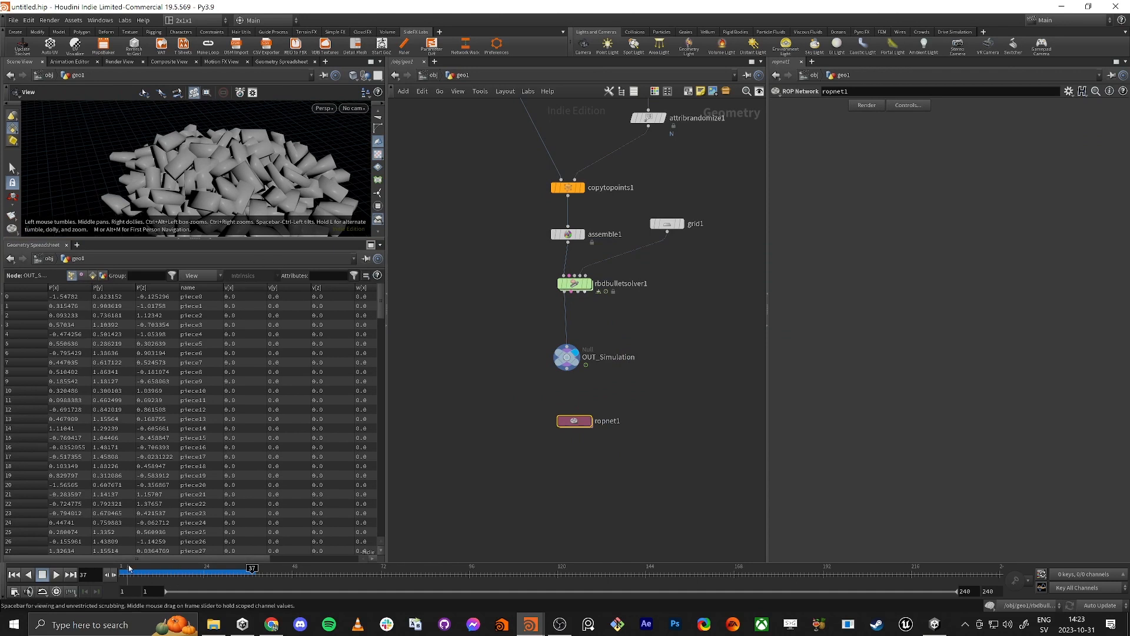
mouse_move(124, 559)
left_mouse_down()
mouse_move(301, 552)
mouse_move(125, 558)
left_mouse_up()
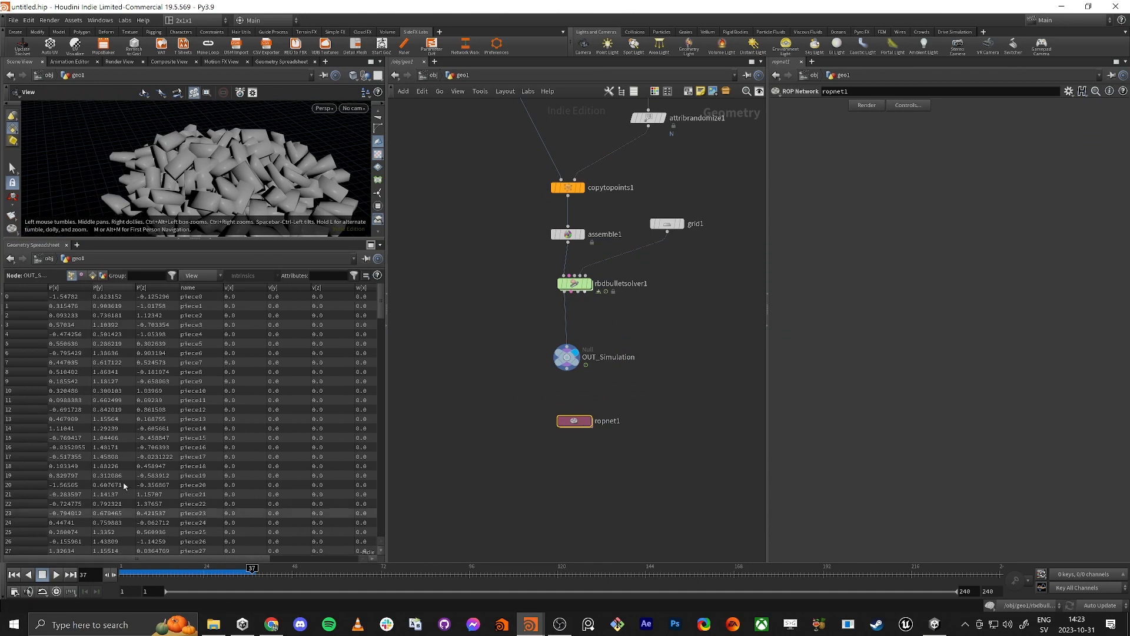
left_click(194, 289)
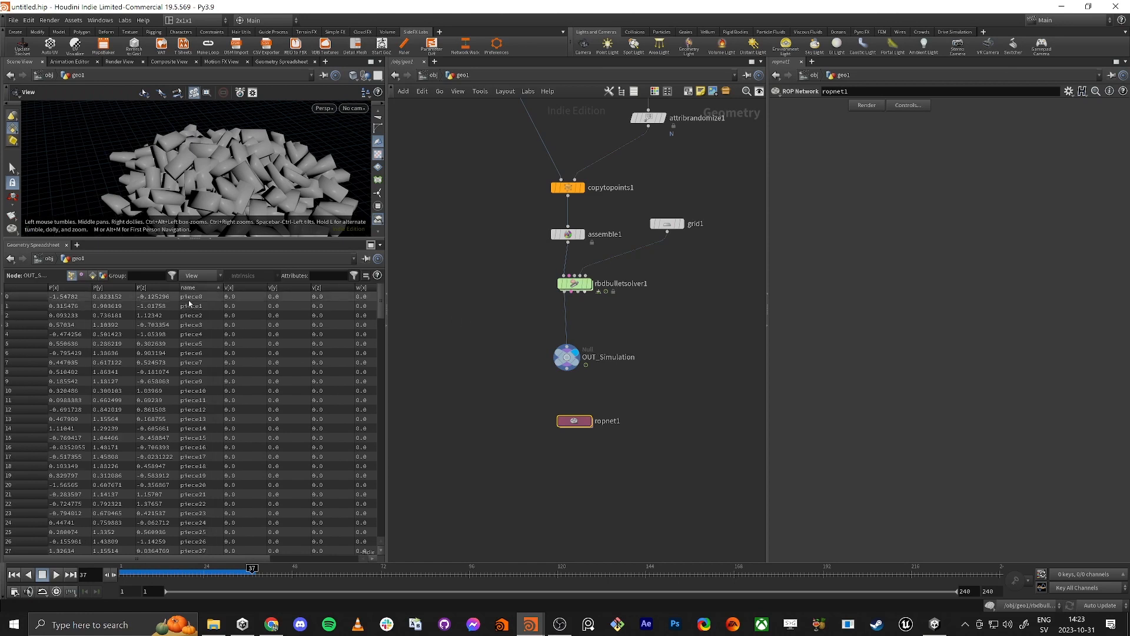
middle_click(567, 356)
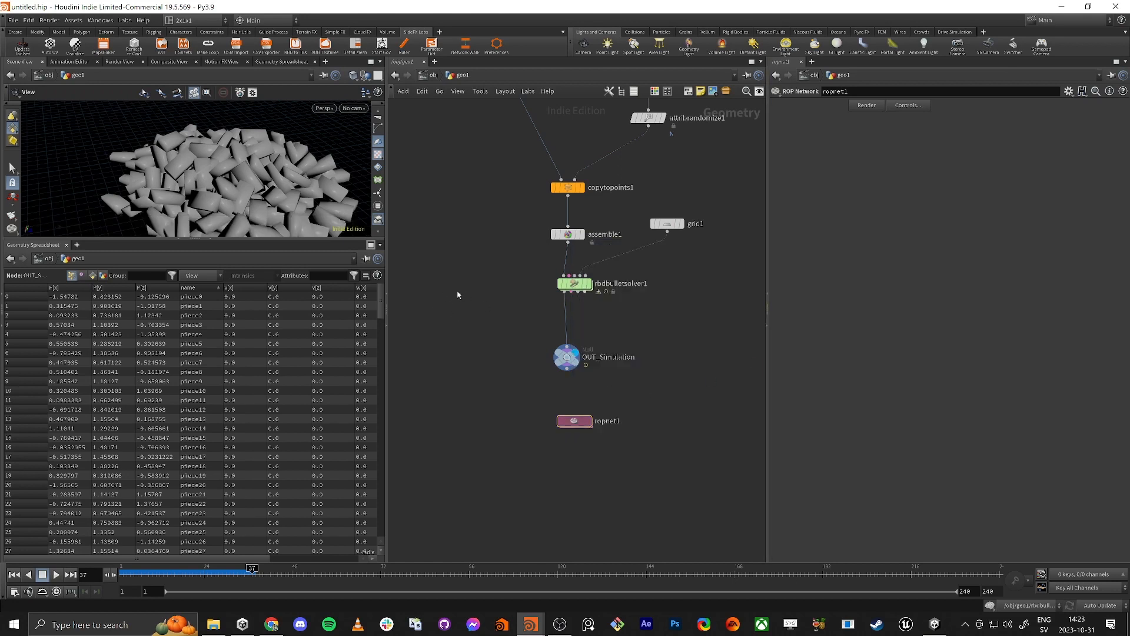
Step: Add pivot and orient to rbdbulletsolver1's output Transfer Attributes, after age and w
middle_click_drag(458, 294, 471, 363)
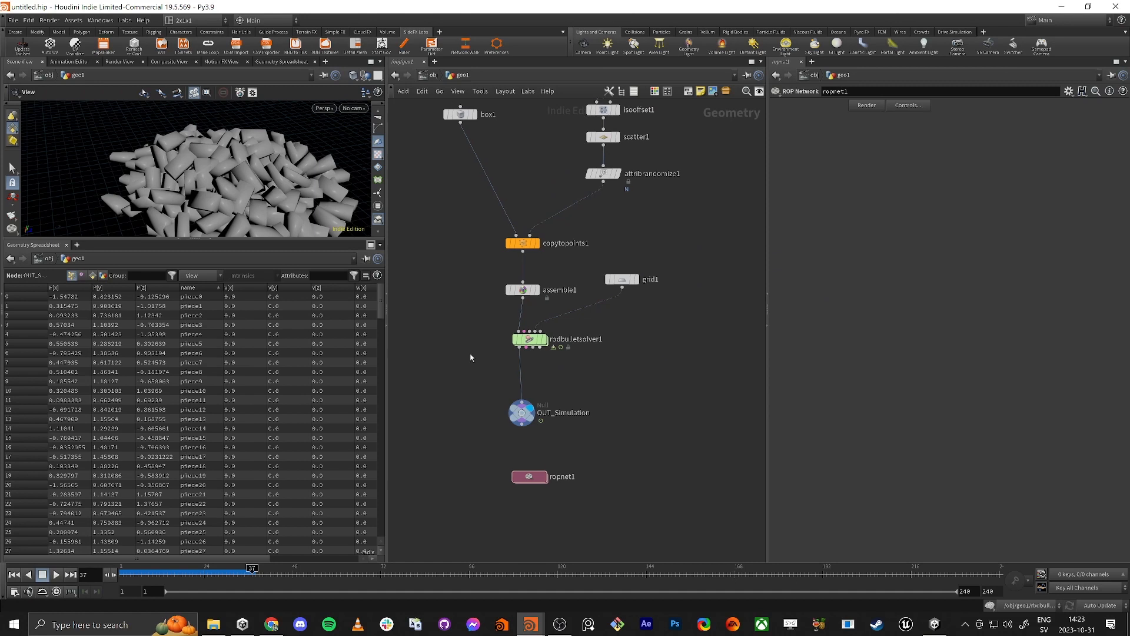
left_click(530, 340)
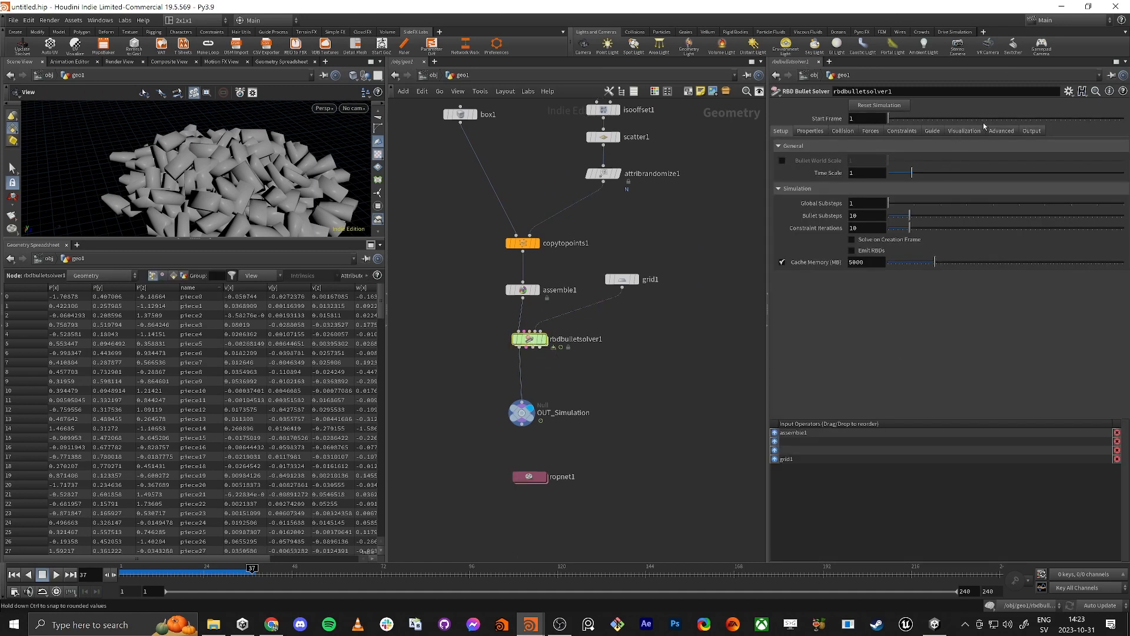
left_click(1002, 131)
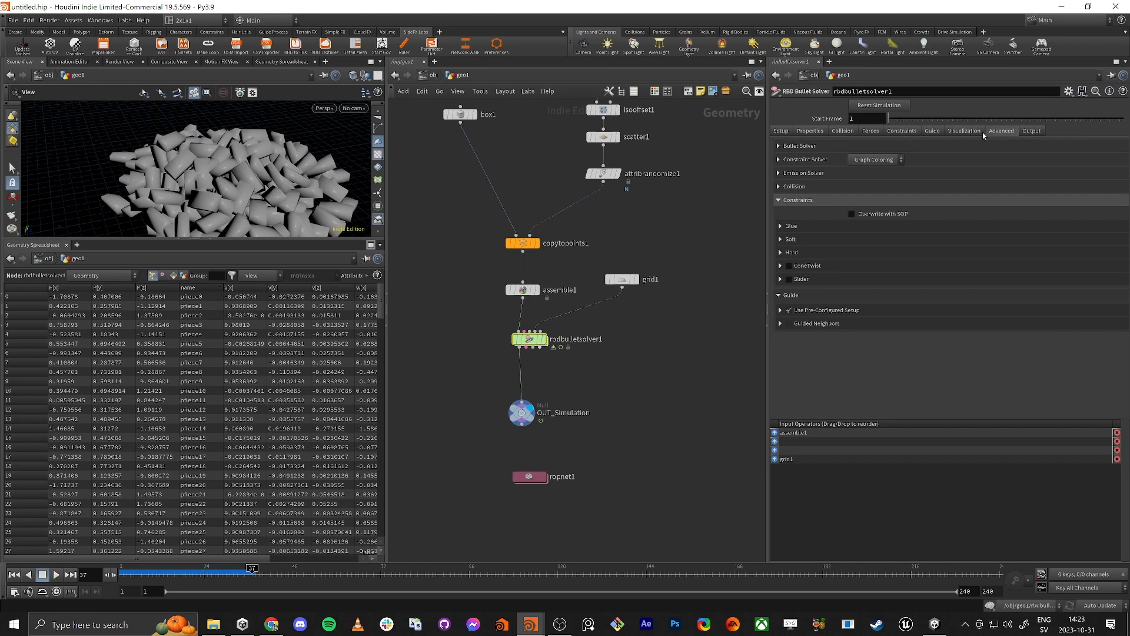
left_click(1034, 131)
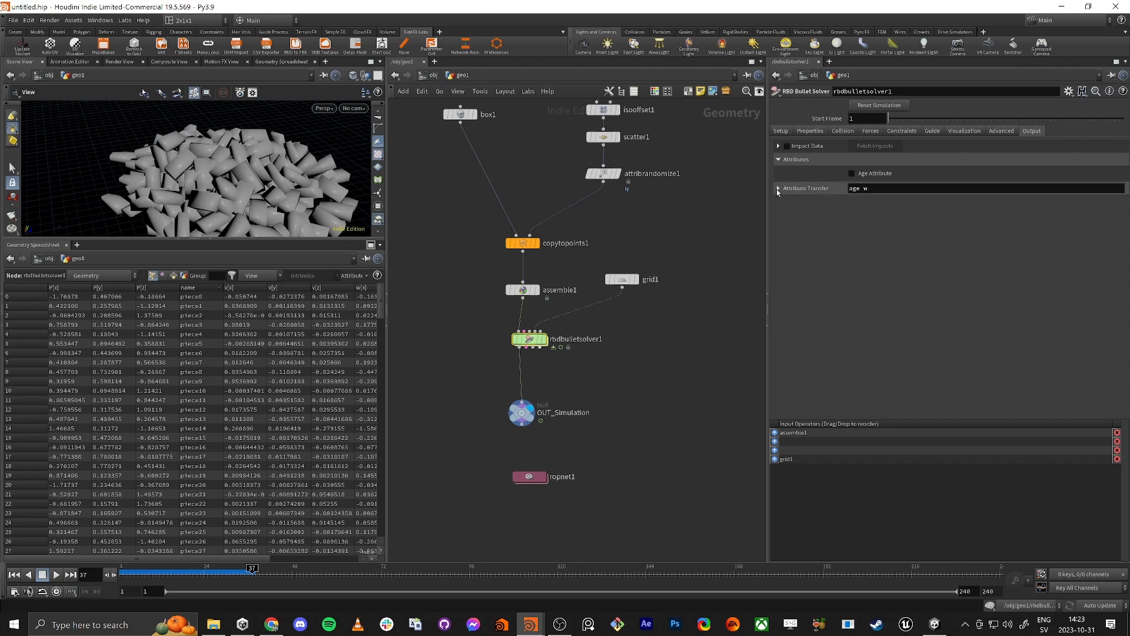
left_click(778, 189)
left_click(1120, 203)
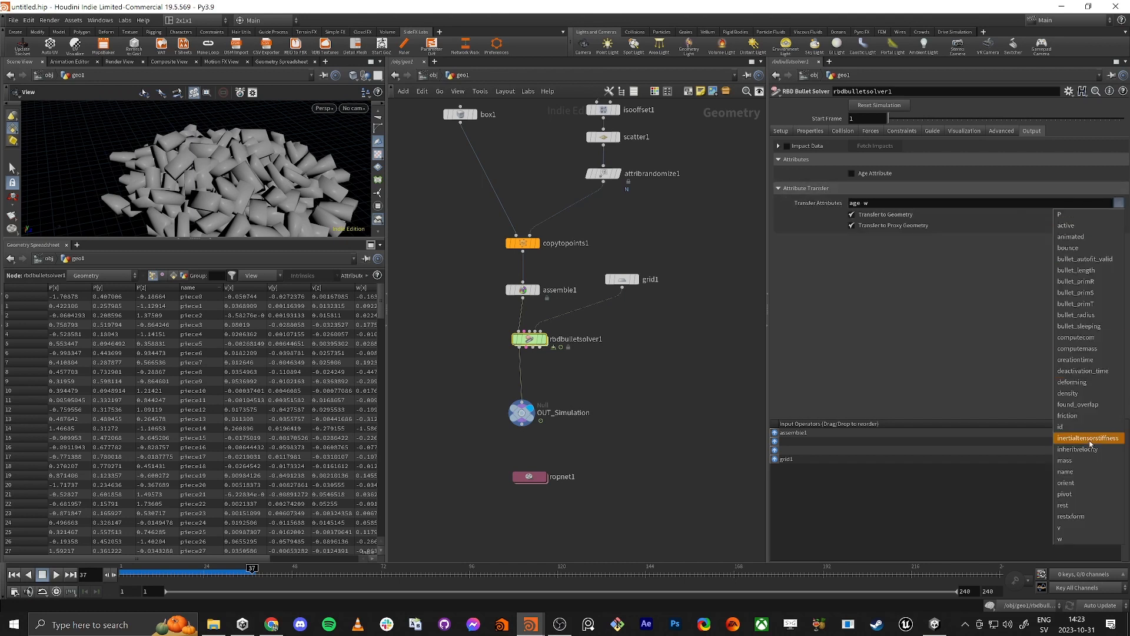
left_click(1070, 496)
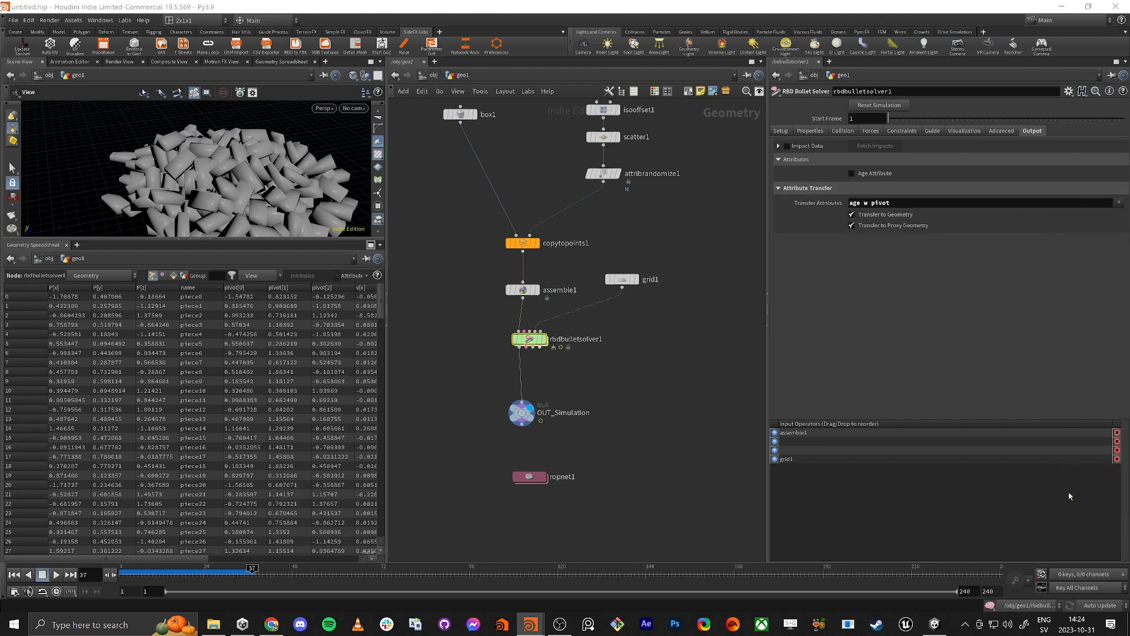
left_click(1120, 203)
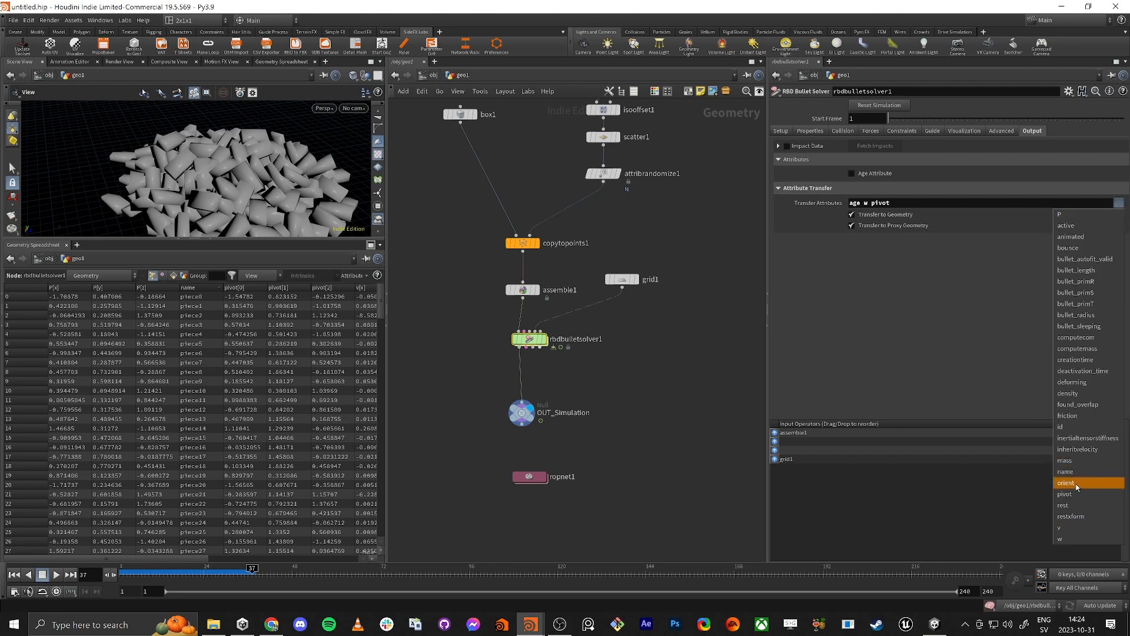
left_click(1067, 483)
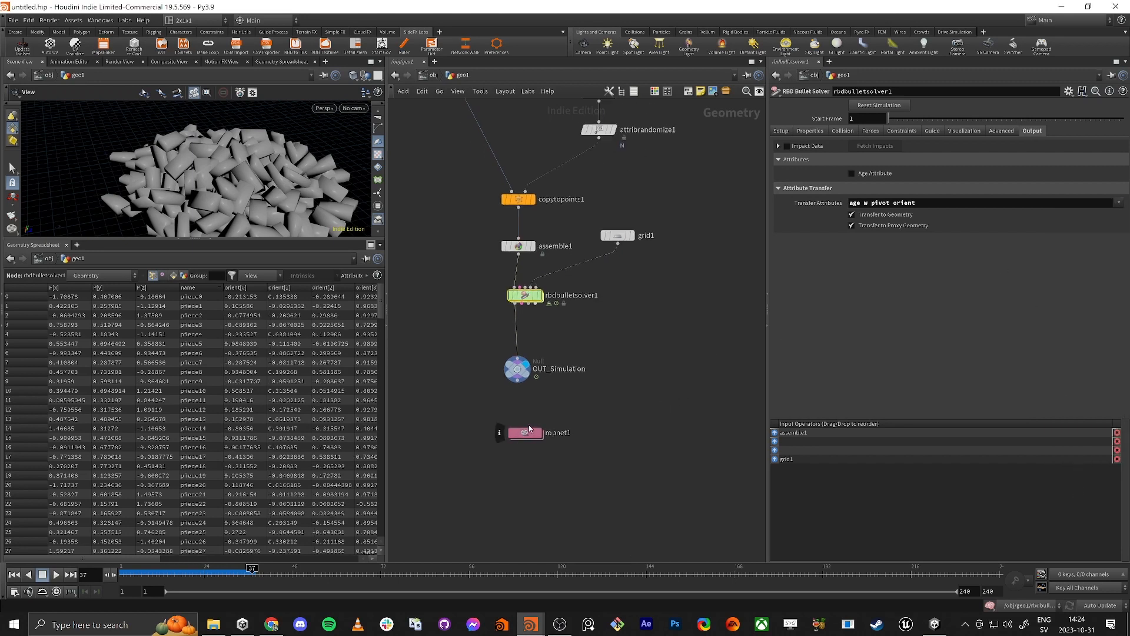
Step: Recheck vertex_animation_textures1's node info, its Input Geometry path and the Input Geometry Is Cached to Integer Frames option
double_click(524, 429)
left_click_drag(559, 395, 564, 400)
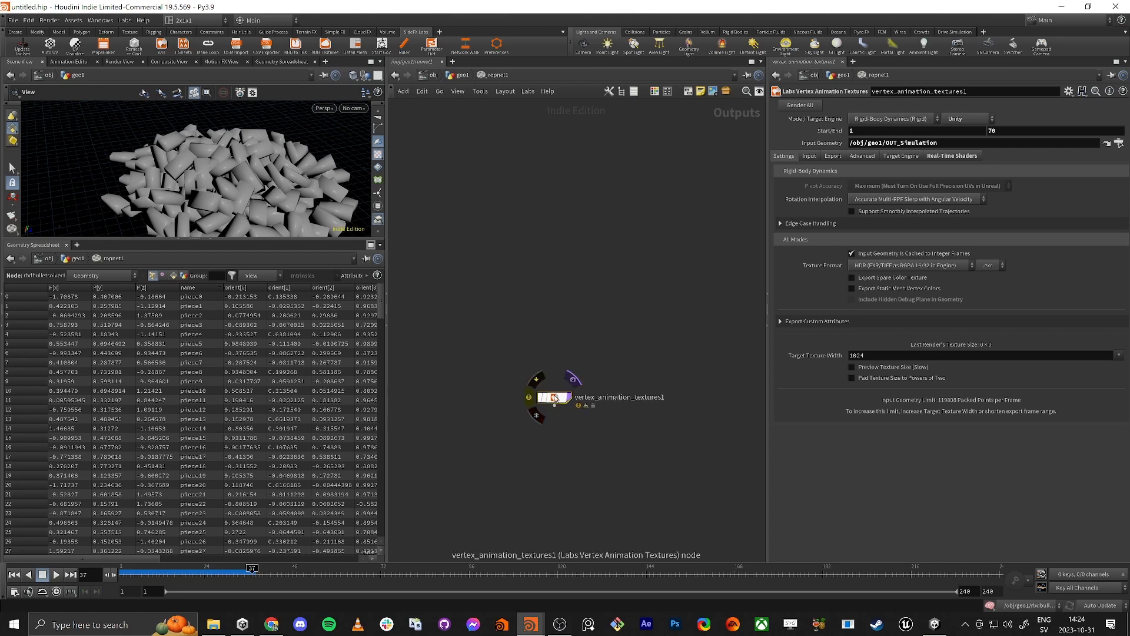
middle_click(558, 402)
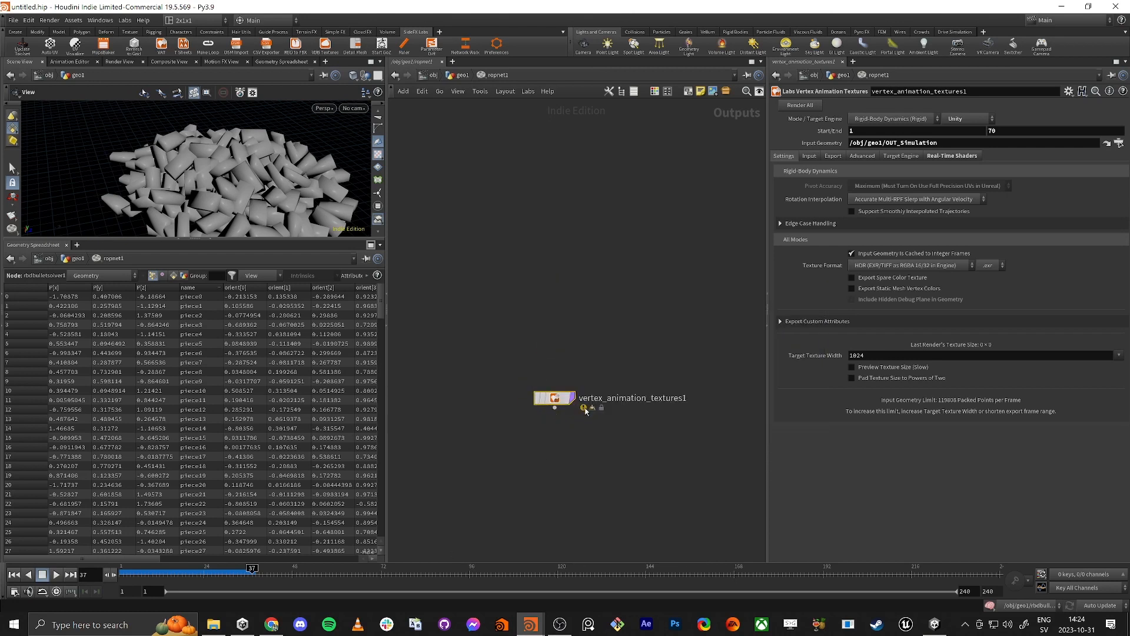
middle_click(558, 400)
left_click_drag(947, 144, 845, 144)
left_click(948, 143)
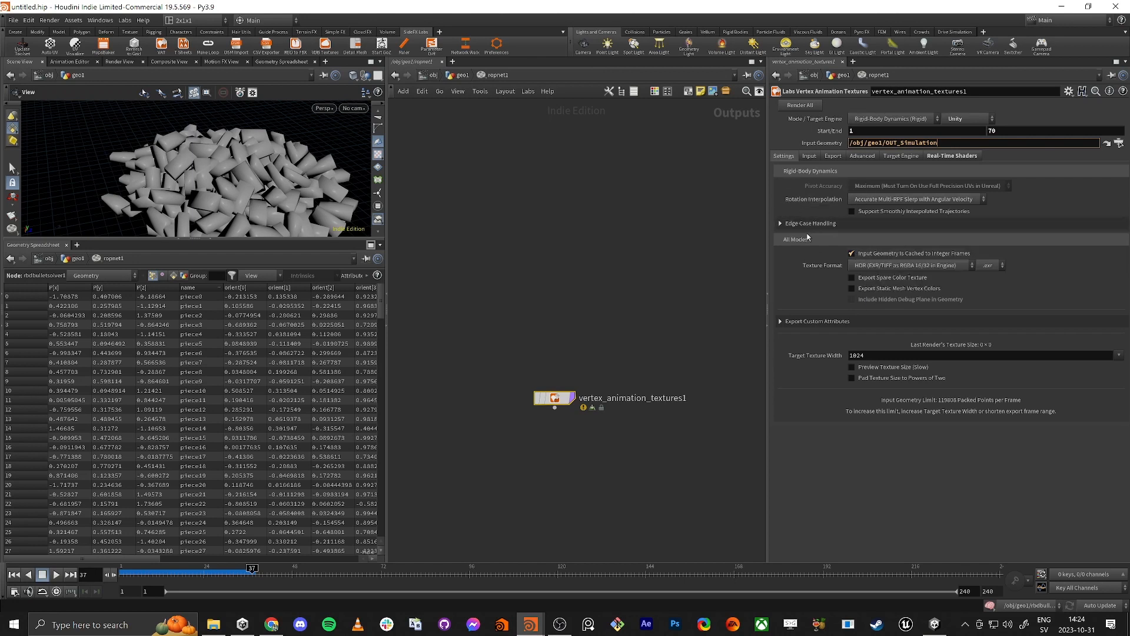
left_click(852, 252)
left_click(852, 253)
Step: Make room below rbdbulletsolver1 in geo1 and add a File Cache node fed by the solver's output
left_click(472, 77)
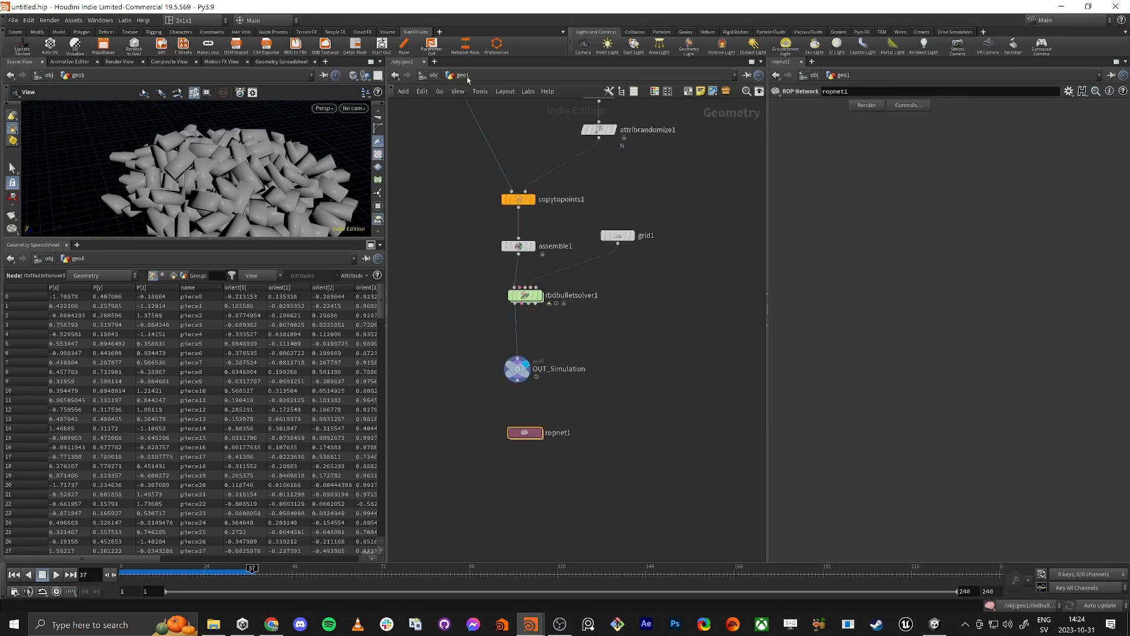
left_click_drag(553, 384, 644, 265)
left_click_drag(577, 285, 570, 370)
left_click(515, 312)
middle_click_drag(515, 312, 572, 386)
left_click(628, 287)
key("Tab")
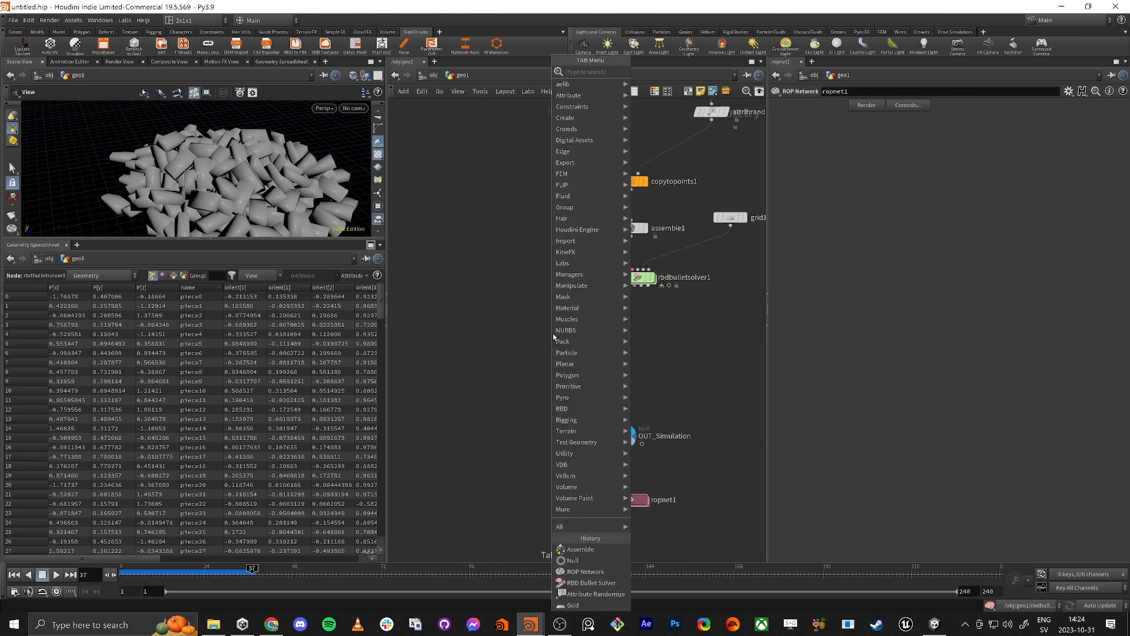
type("cache")
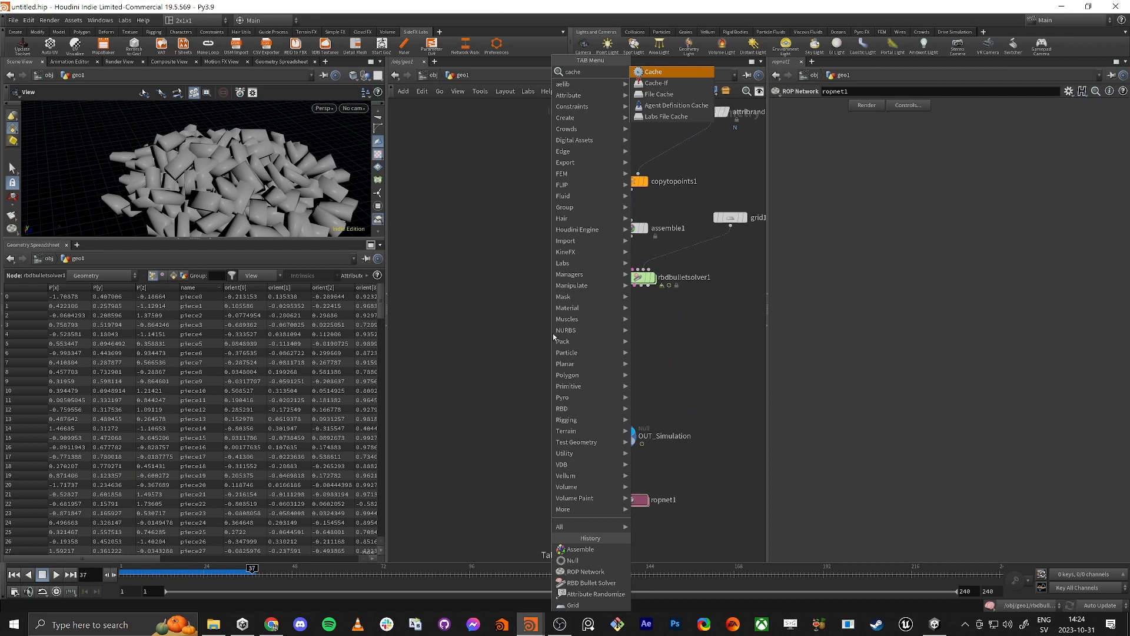
key("Down")
key("Down")
key("Return")
left_click(553, 333)
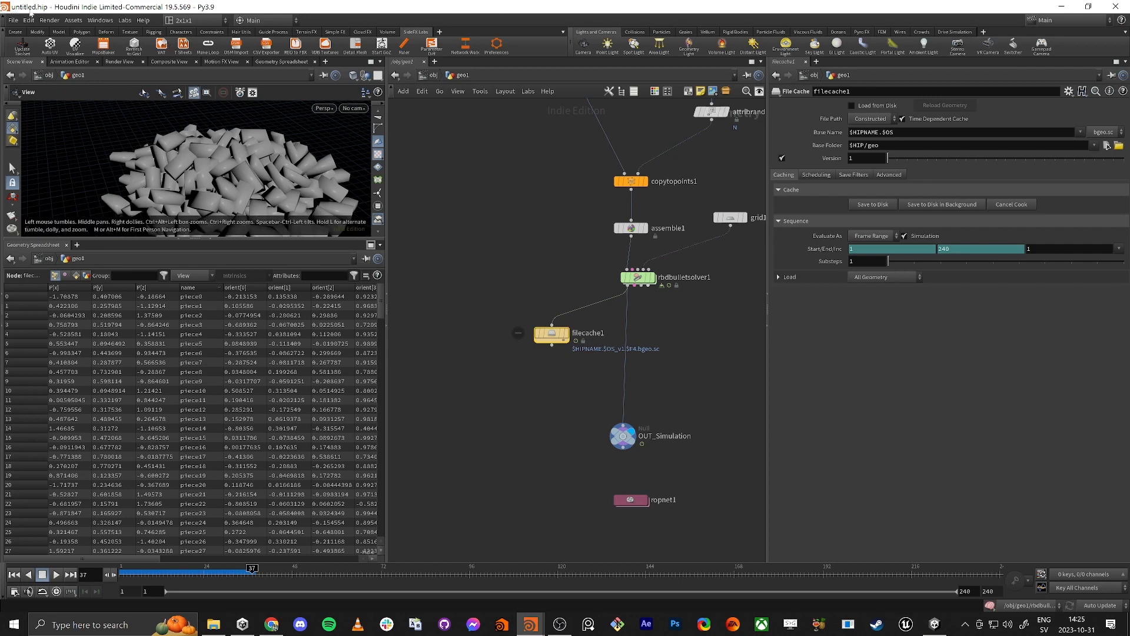
Step: Check the full folder path behind $HIP/geo in filecache1's Base Folder
left_click(827, 147)
left_click(830, 145)
left_click_drag(866, 148, 850, 148)
left_click(862, 148)
type("/")
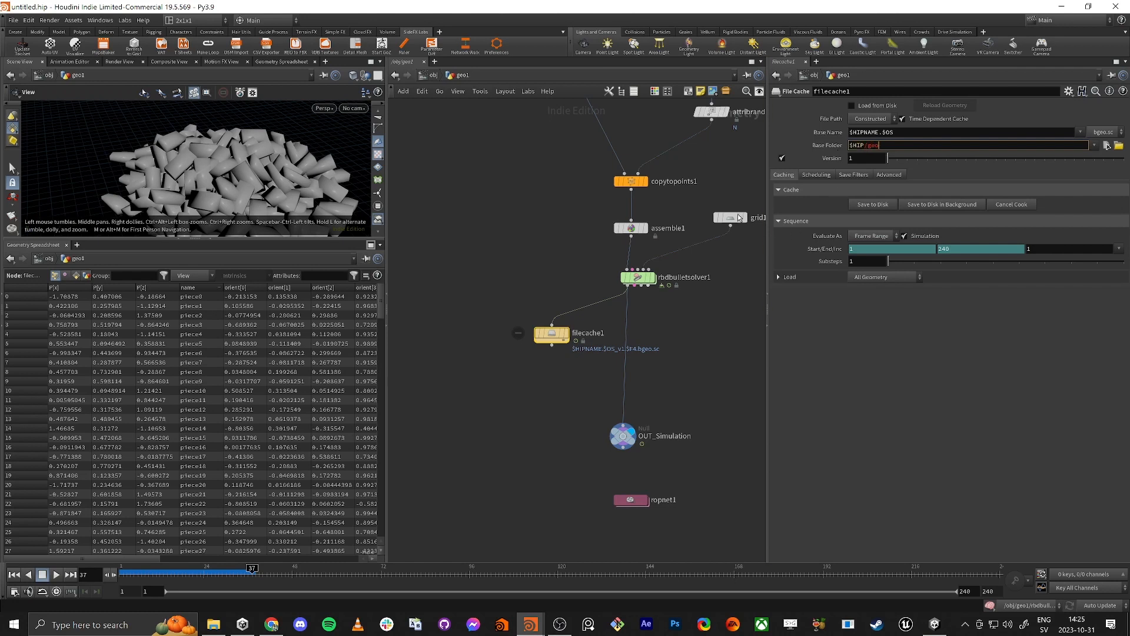
Step: Switch to Unity and show the H_05_VAT_Basic_RB_02 project folder in File Explorer
key("alt+Tab")
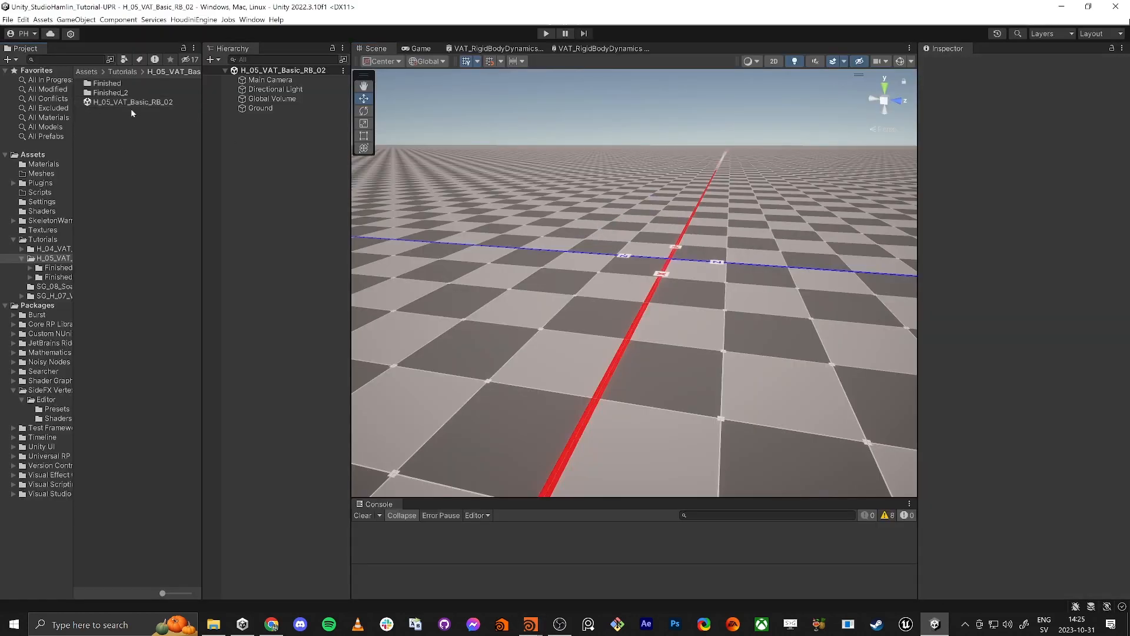
right_click(136, 174)
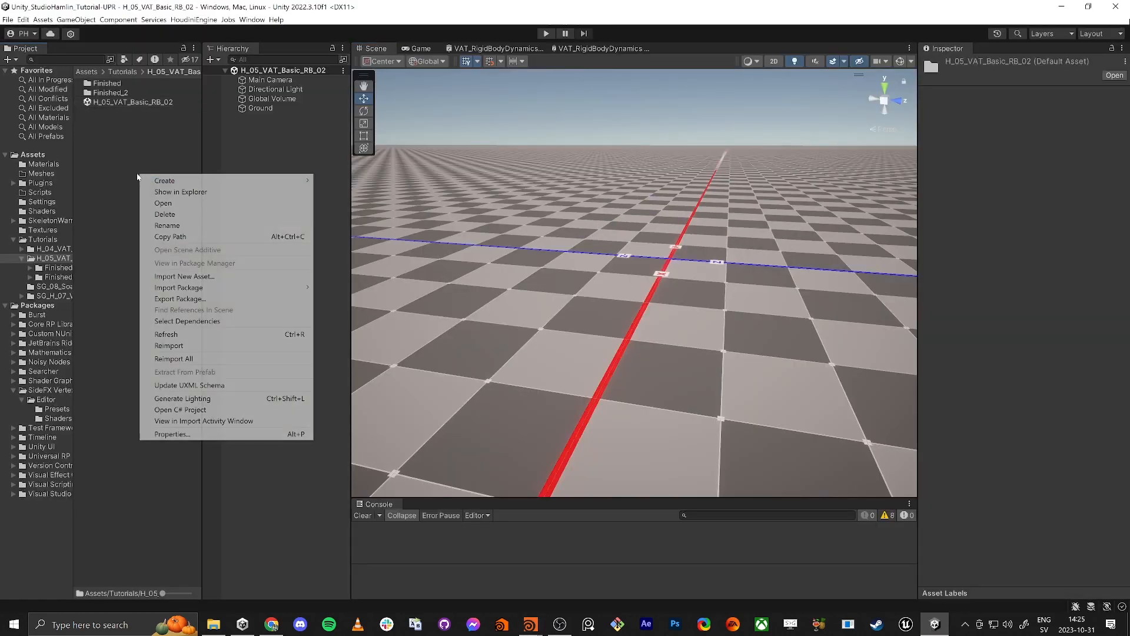
left_click(177, 193)
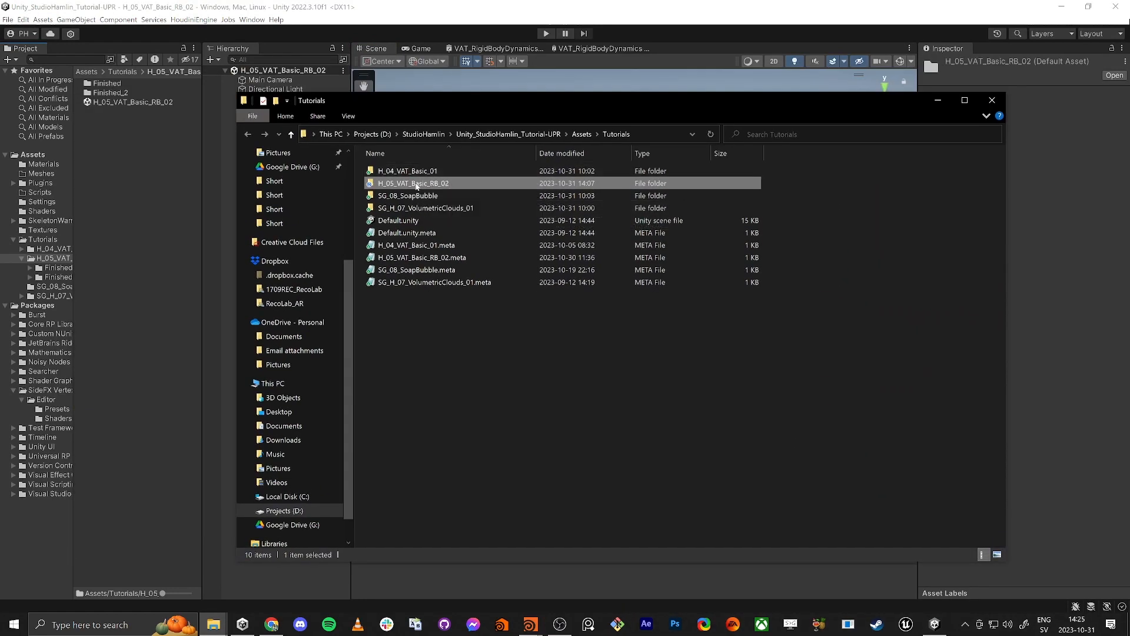
Step: Open the H_05_VAT_Basic_RB_02 folder in File Explorer, copy its full path and switch back to Houdini
double_click(417, 183)
left_click(669, 134)
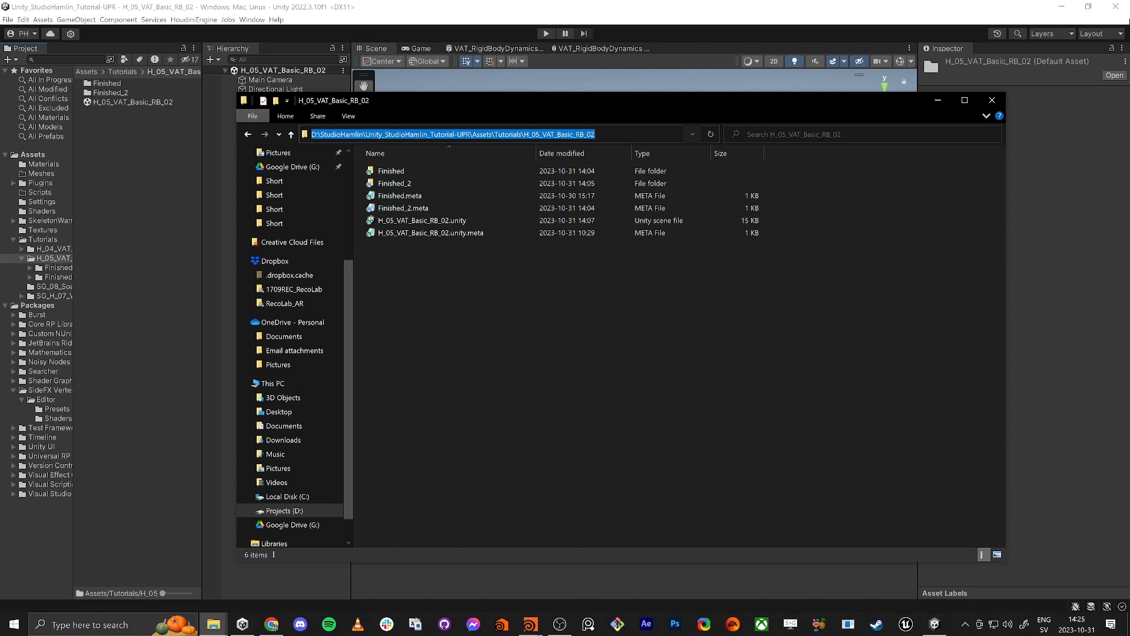
left_click_drag(822, 109, 1129, 388)
key("alt+Tab")
key("alt+Tab")
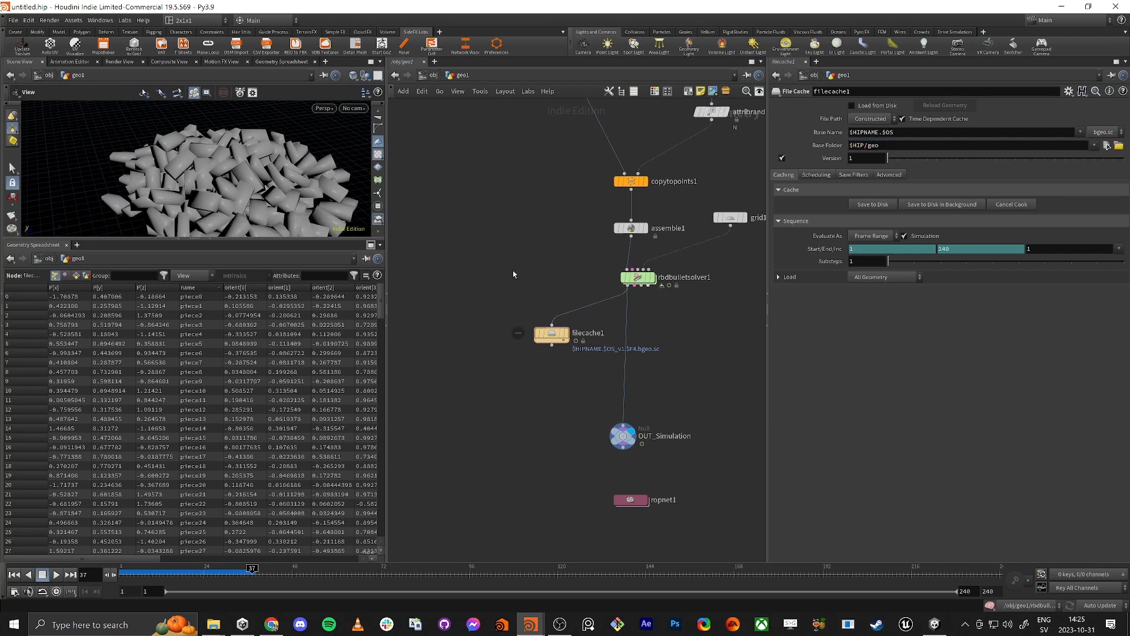
Step: Save the Houdini scene as H_05_VAT_Basic_RB_02 in the Unity project's Tutorials/H_05_VAT_Basic_RB_02 folder, using the copied path
left_click(12, 20)
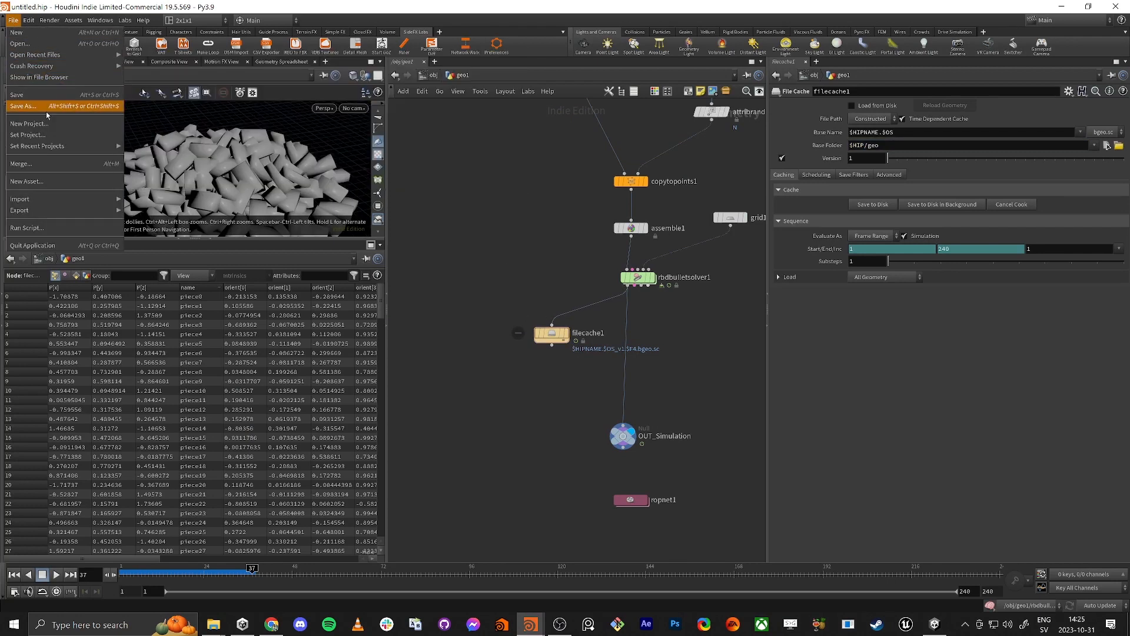
left_click(54, 106)
triple_click(163, 30)
type("D:/StudioHamlin/Unity_StudioHamlin_Tutorial-UPR/Assets/")
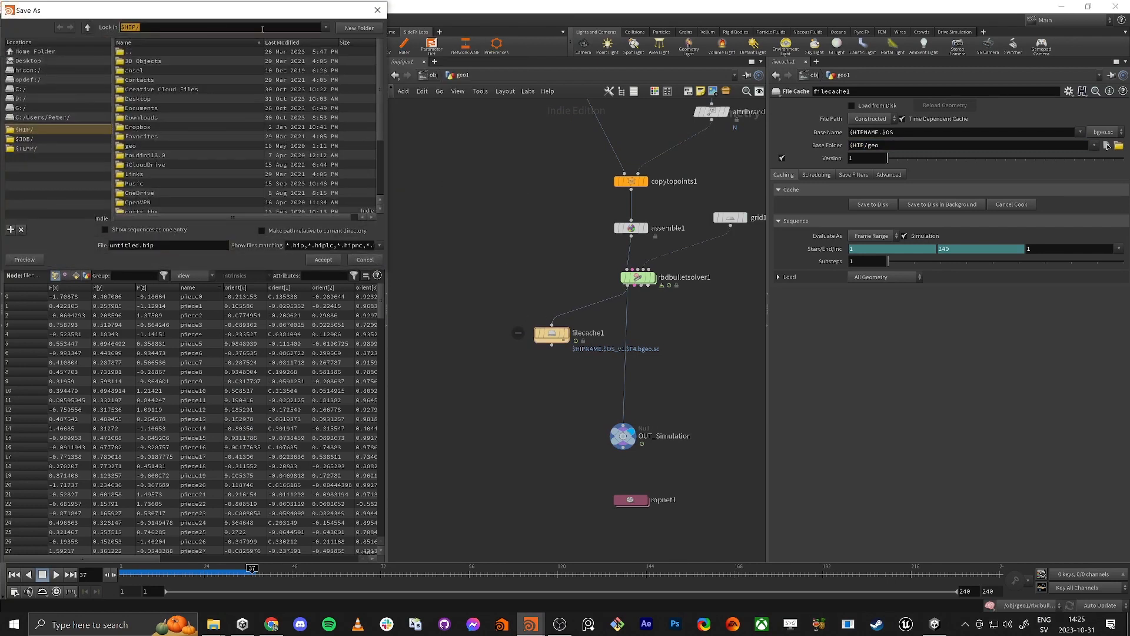
key("Return")
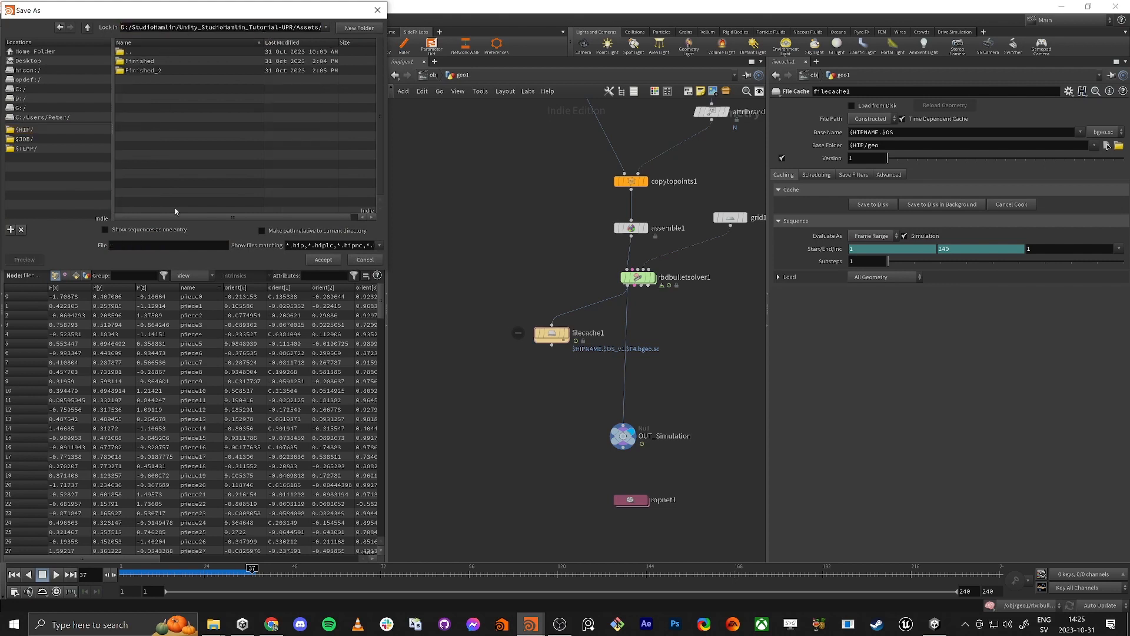
left_click(140, 246)
key("alt+Tab")
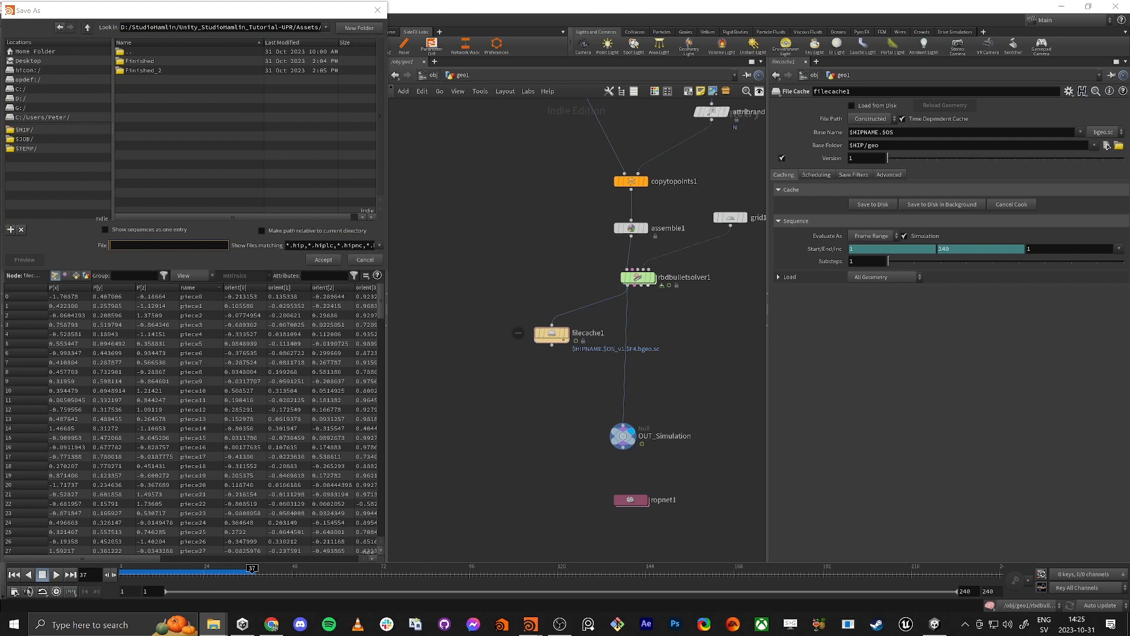
key("alt+Tab")
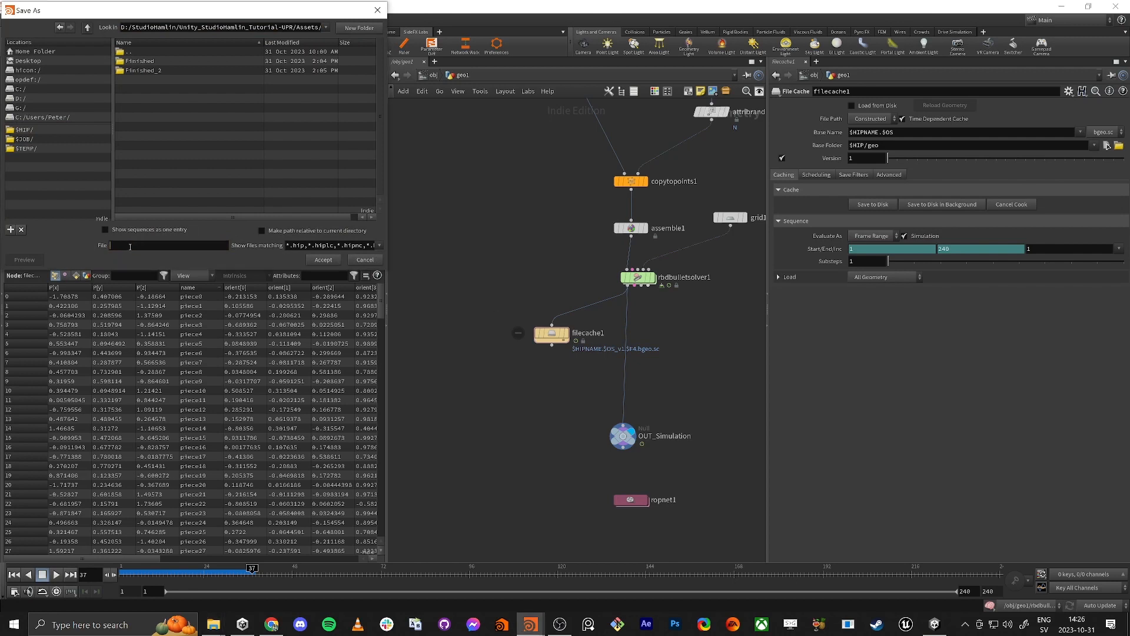
type("H_05_VAT_Basic_RB_02")
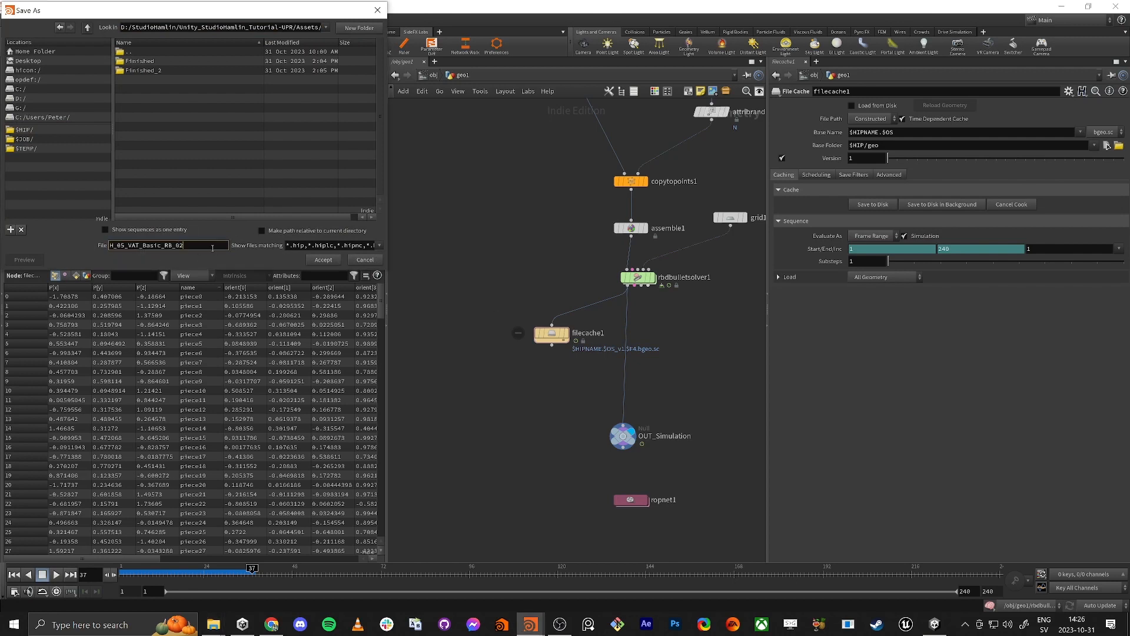
left_click(323, 260)
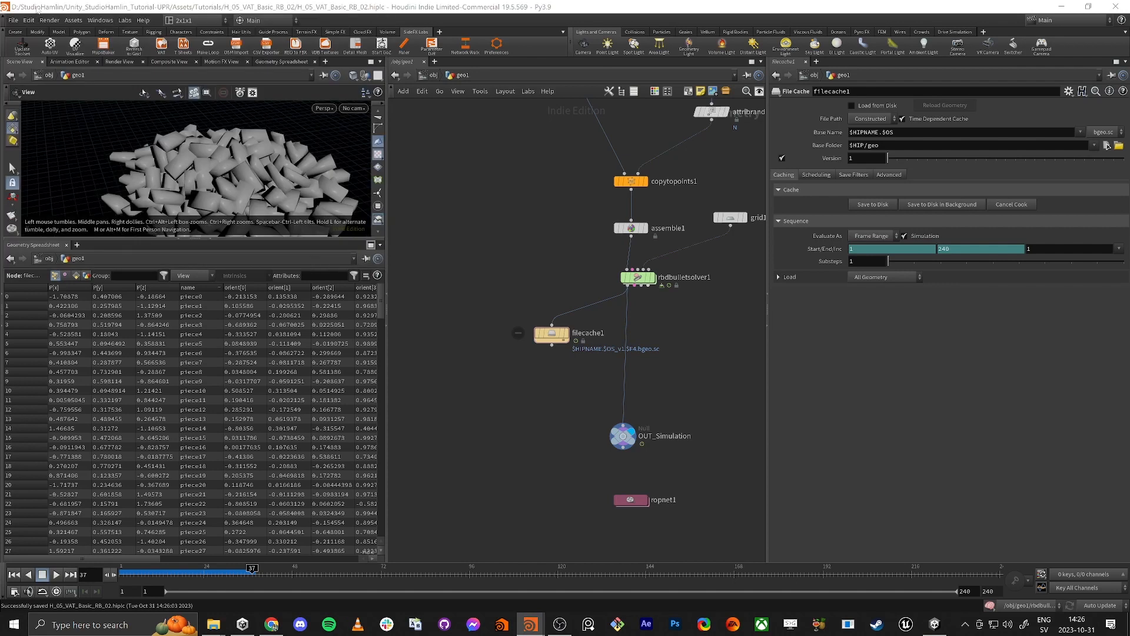
Step: Check the full path that $HIP/geo resolves to in filecache1's Base Folder after saving the scene
double_click(158, 5)
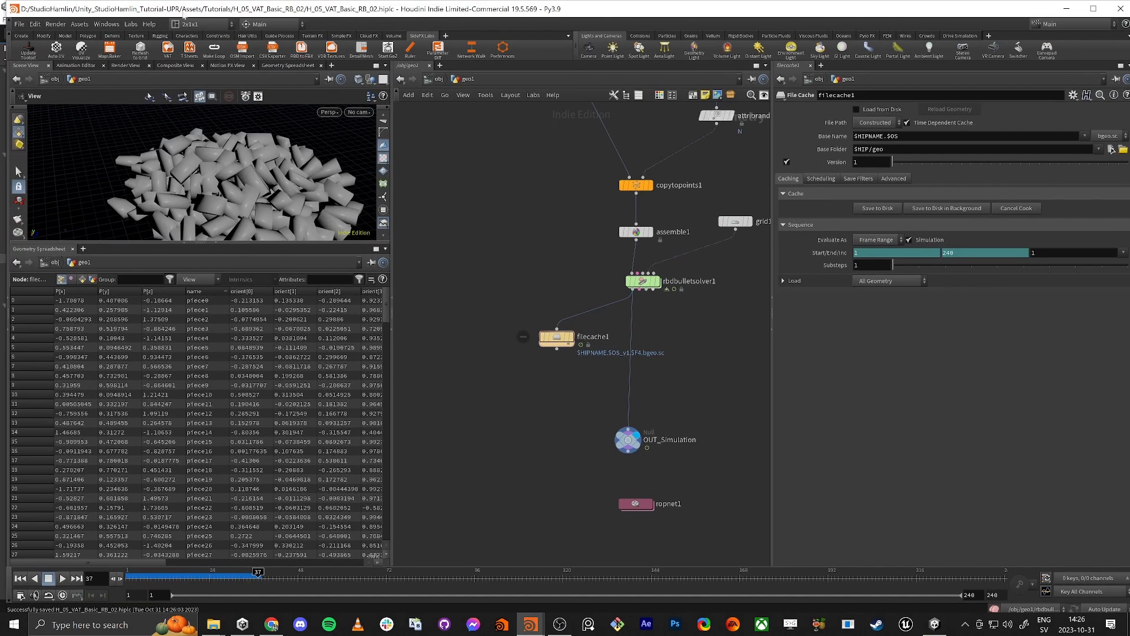
left_click(829, 151)
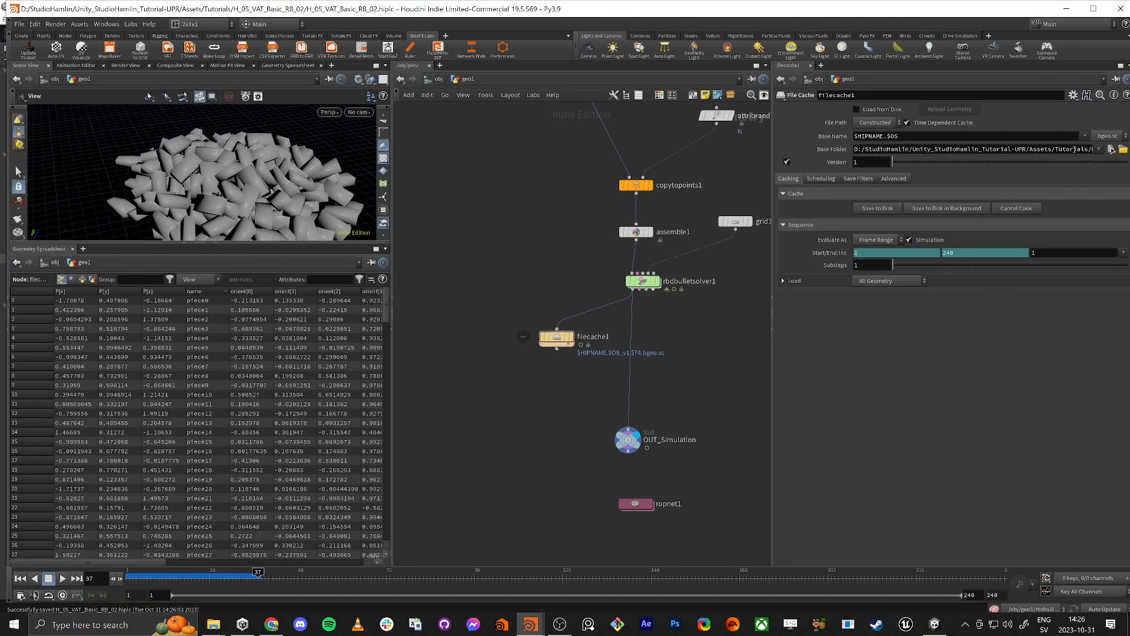
left_click(832, 151)
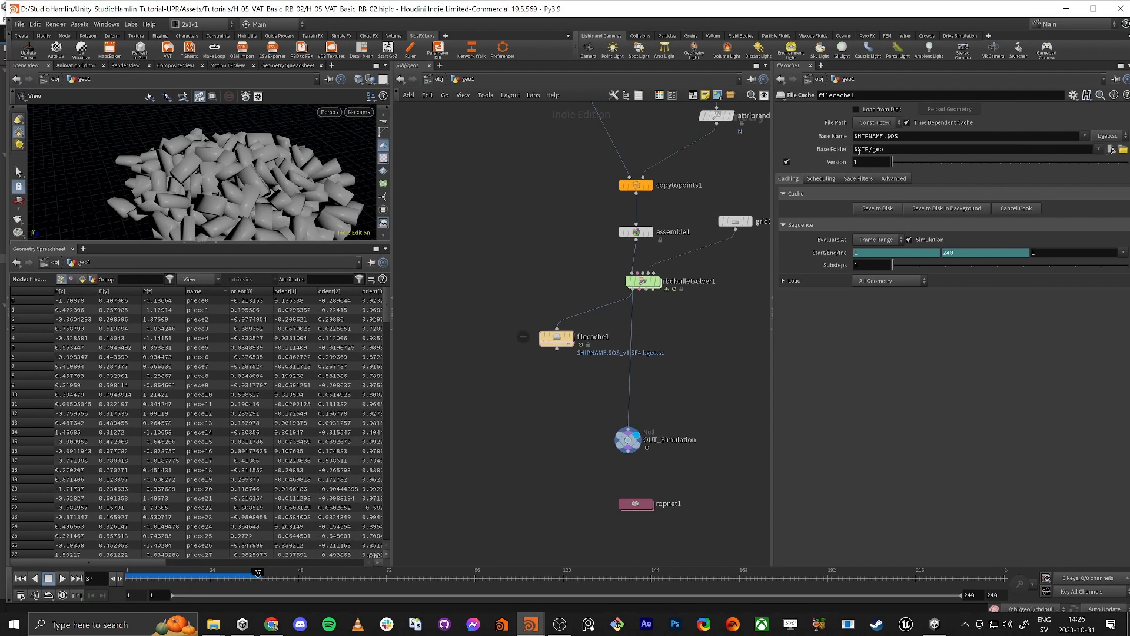
left_click_drag(870, 152, 890, 149)
Step: Display rbdbulletsolver1, move filecache1 slightly aside and scrub the live simulation up to frame 119
left_click(658, 283)
left_click(643, 282)
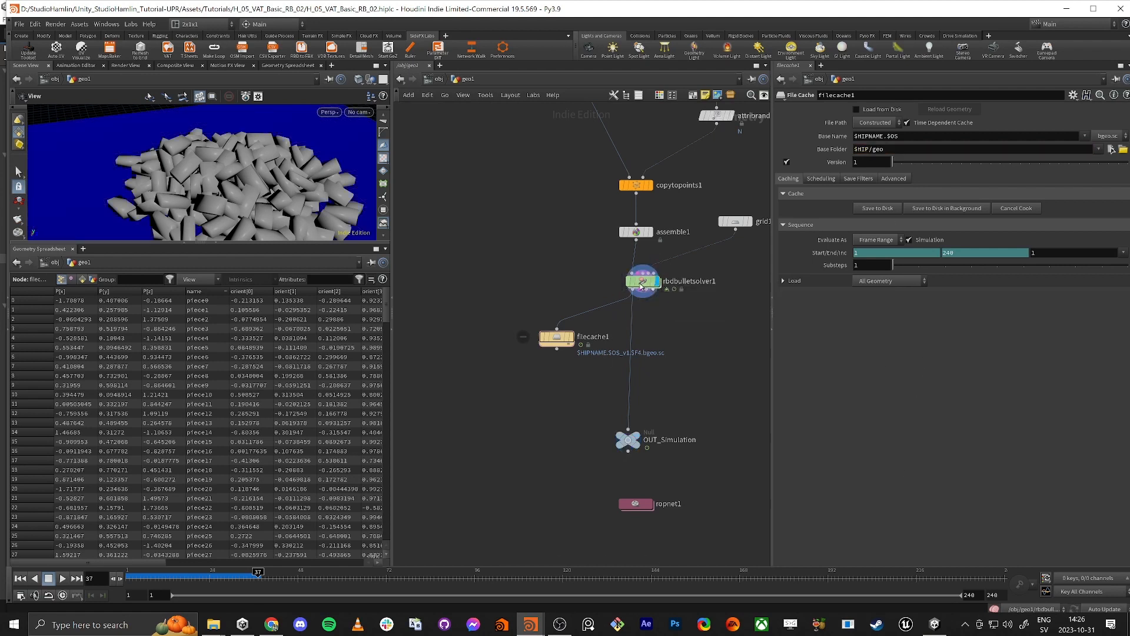
left_click_drag(557, 337, 531, 314)
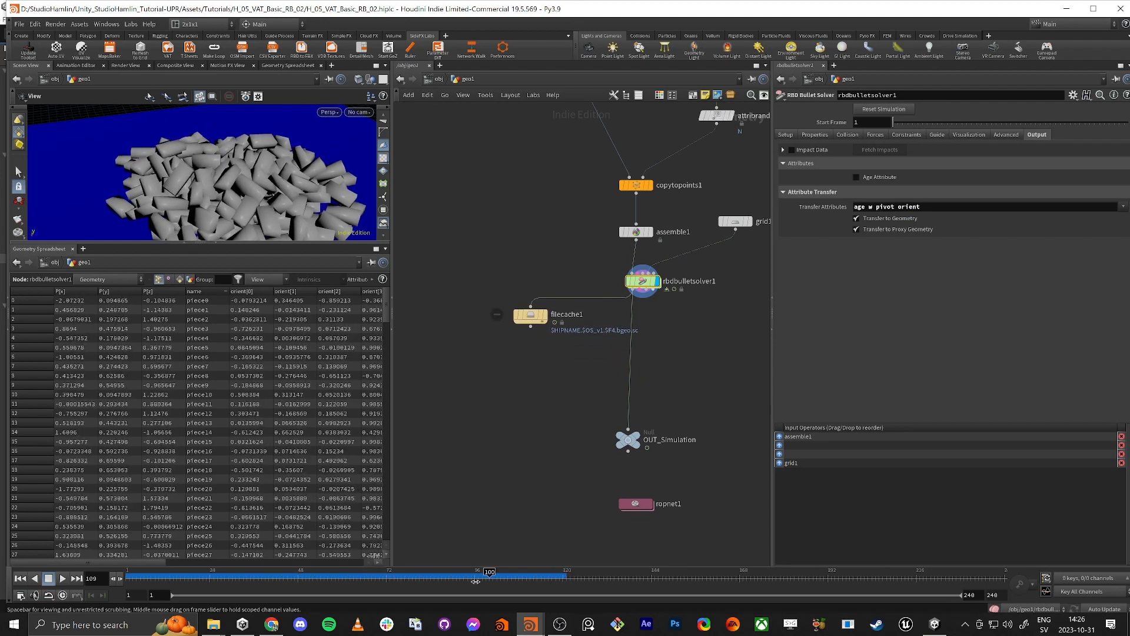
left_click(154, 573)
left_click_drag(154, 572, 559, 572)
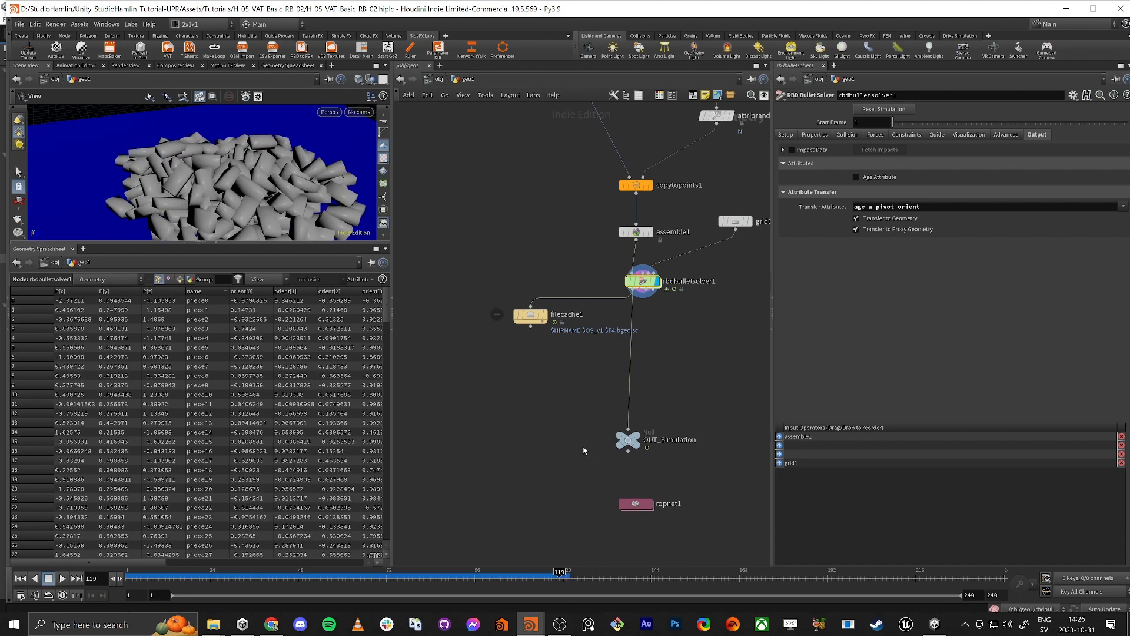
Step: Display filecache1 and save its frames 1 to 240 to disk
left_click(545, 320)
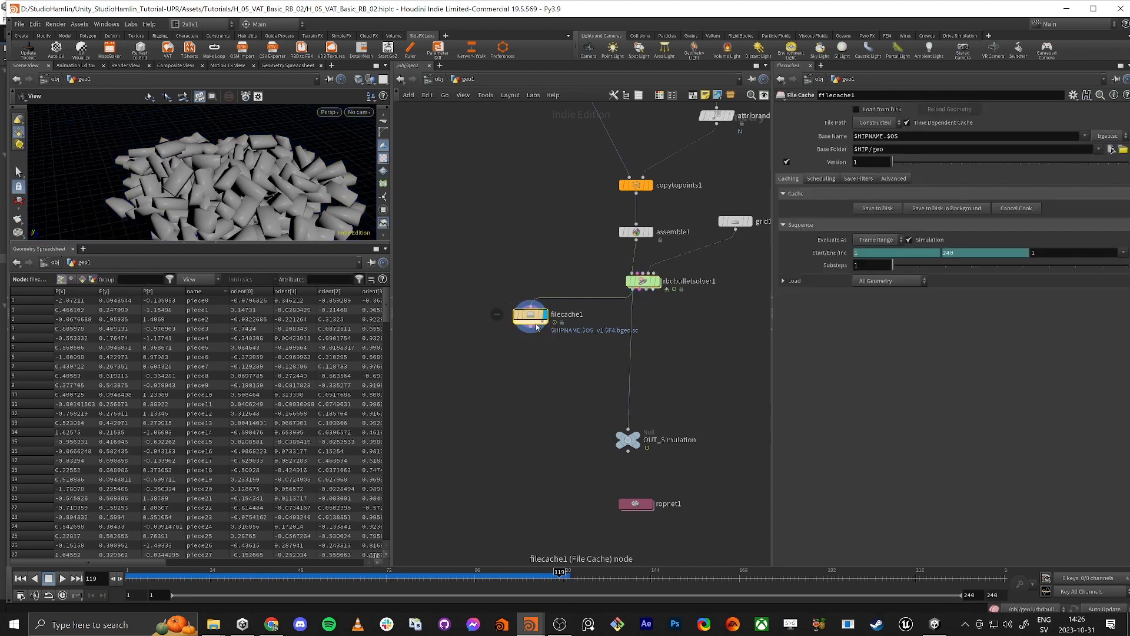
left_click(876, 209)
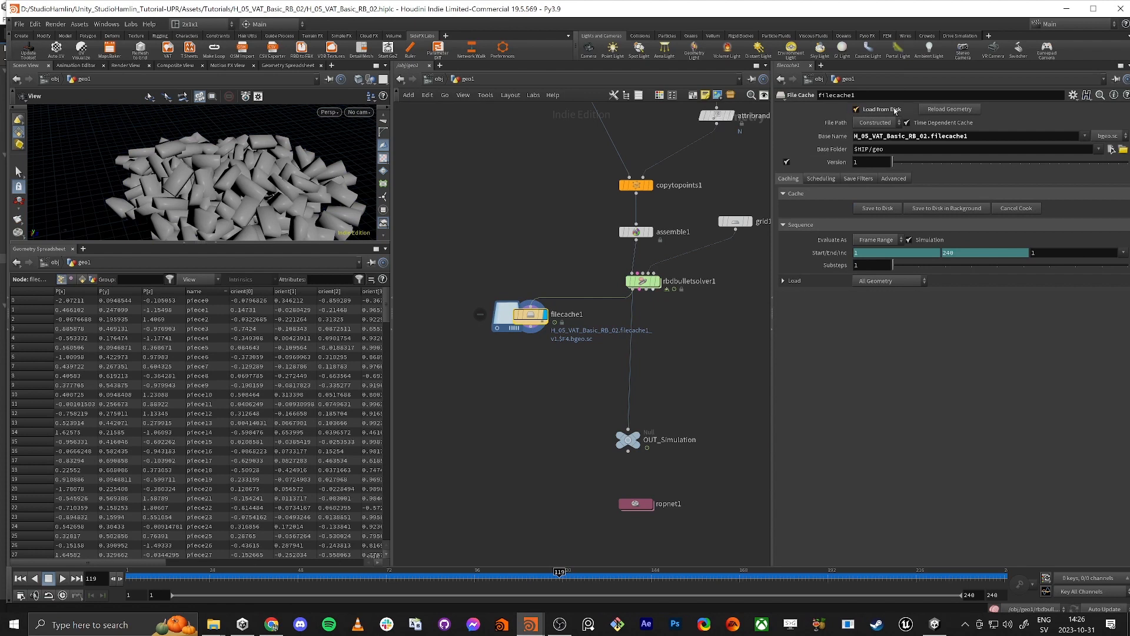
Step: Feed OUT_Simulation from filecache1, cut the wire from rbdbulletsolver1 and scrub the cached simulation to frame 71
left_click_drag(531, 315, 628, 429)
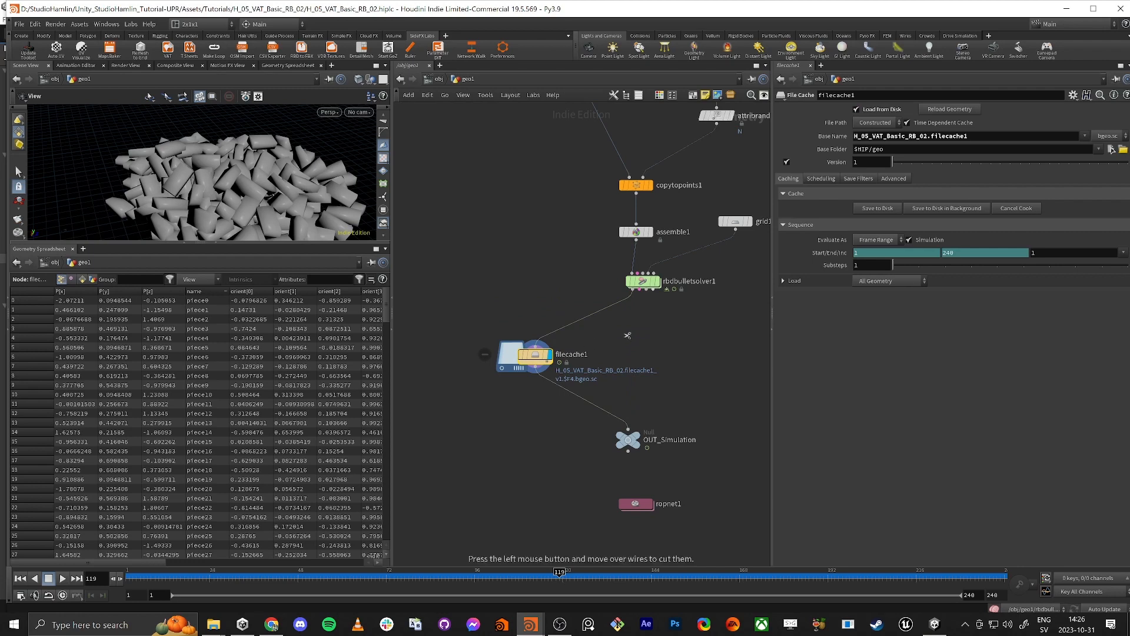
left_click_drag(511, 363, 550, 366)
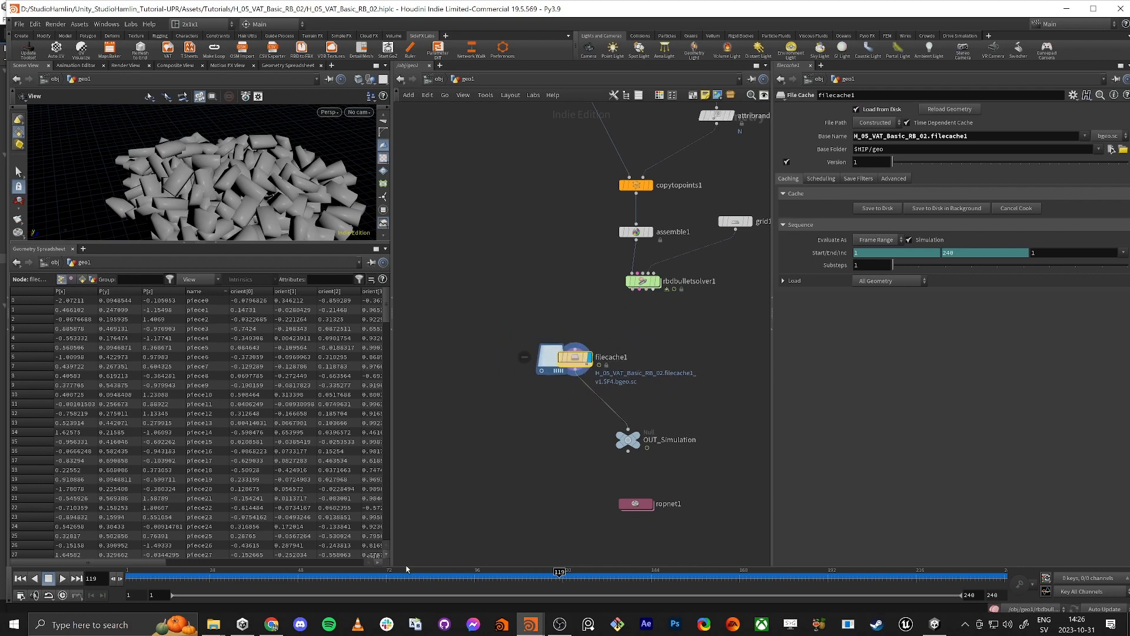
left_click(507, 572)
left_click_drag(509, 571, 383, 573)
Step: Switch to Unity and examine the cached frame files in the v1 folder inside geo
key("alt+Tab")
key("alt+Tab")
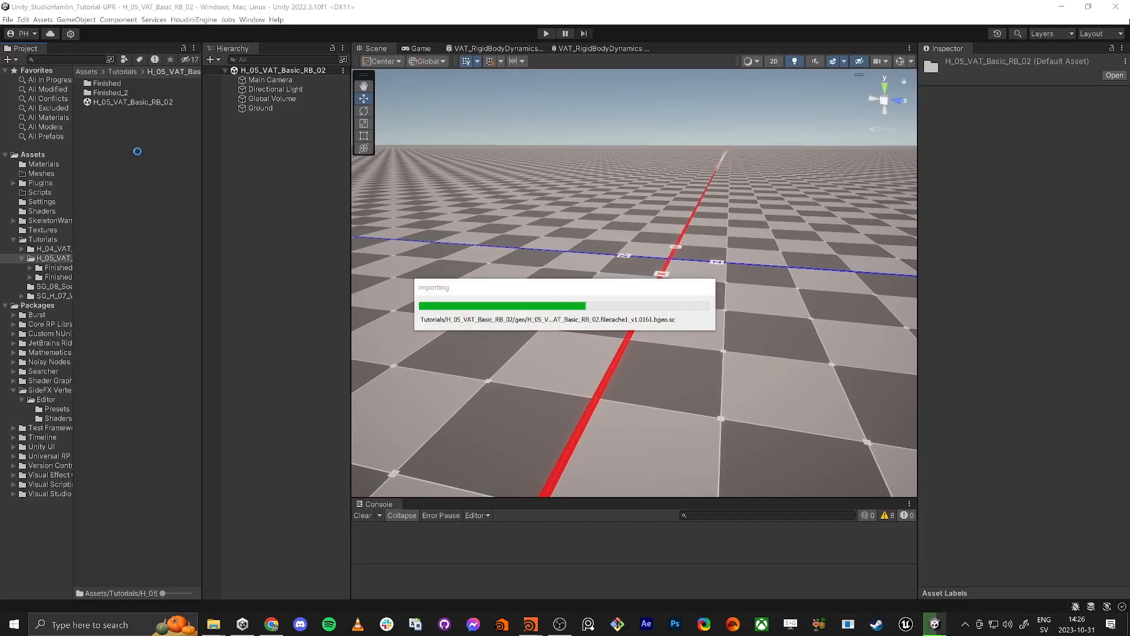
double_click(99, 101)
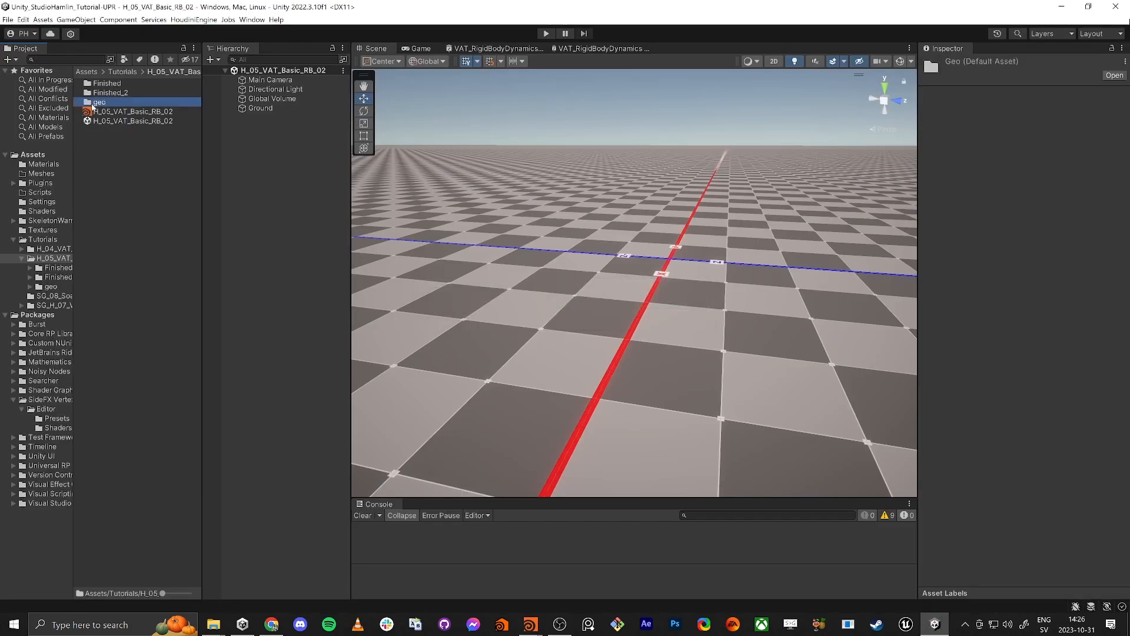
left_click(124, 84)
double_click(124, 86)
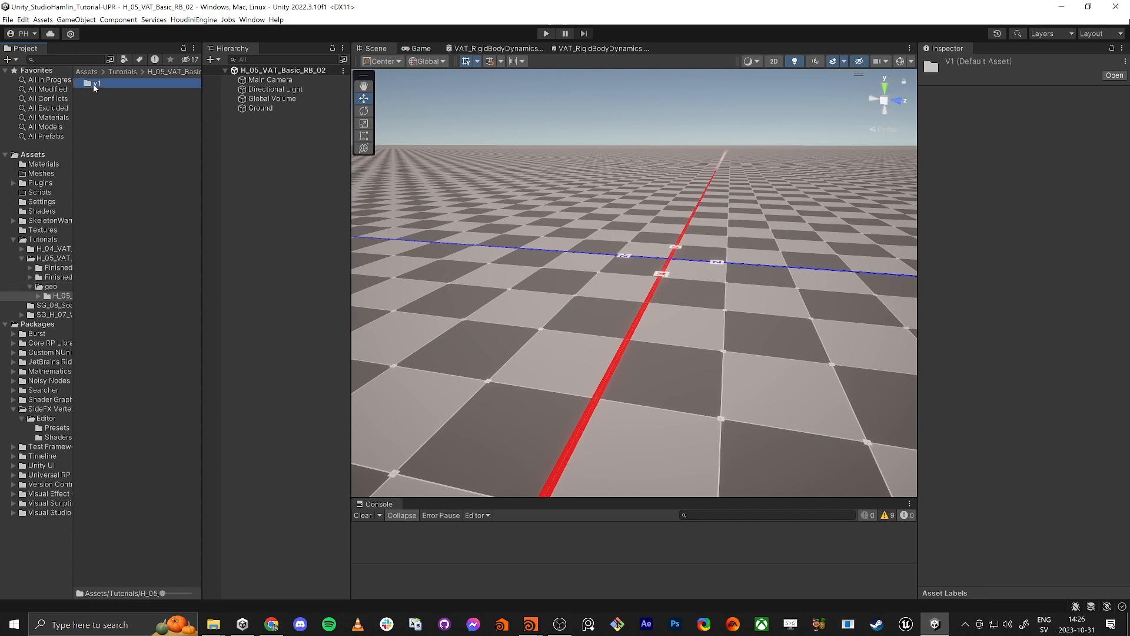
double_click(105, 84)
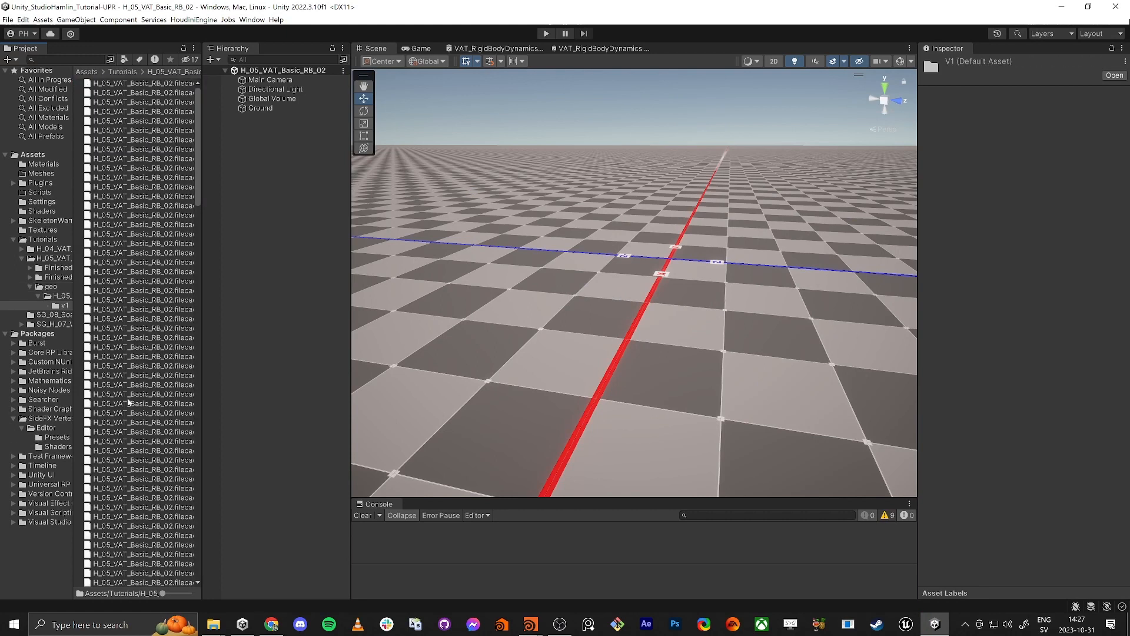
left_click(208, 422)
mouse_move(202, 416)
left_mouse_down()
mouse_move(379, 416)
mouse_move(201, 415)
left_mouse_up()
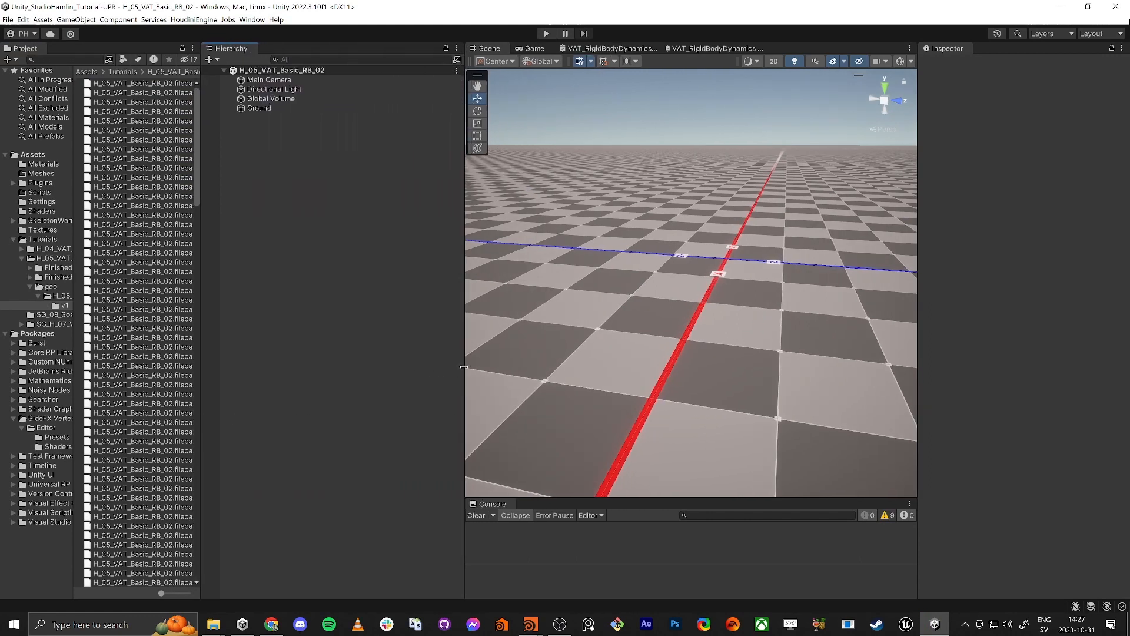
left_click_drag(463, 371, 371, 371)
Step: Back in Houdini, delete filecache1, reconnect rbdbulletsolver1 directly to OUT_Simulation and display OUT_Simulation
key("alt+Tab")
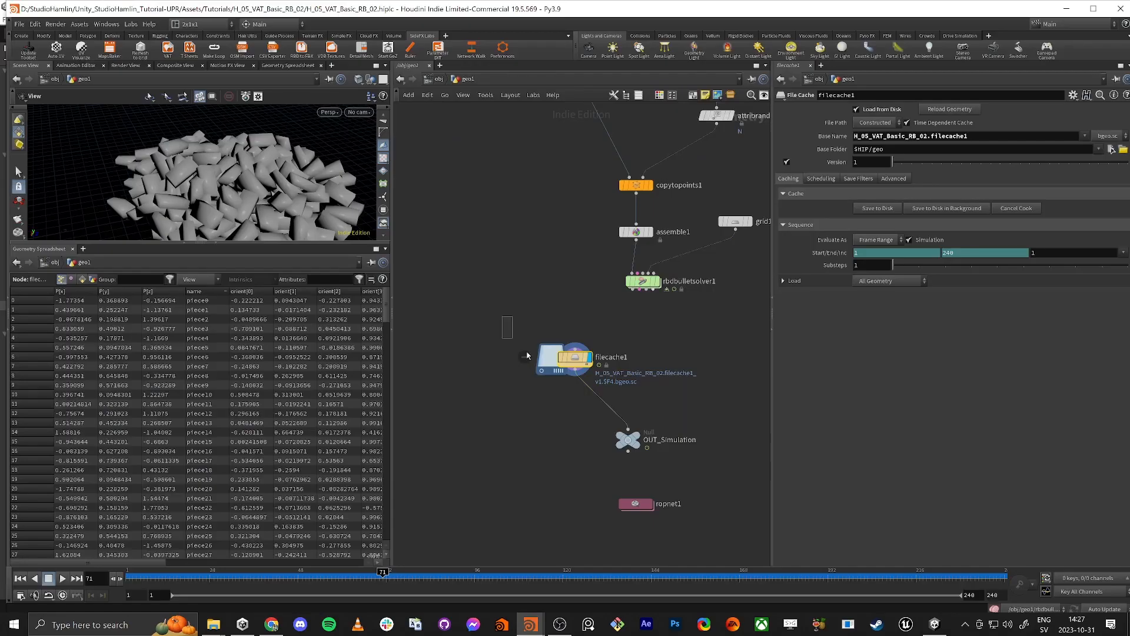
left_click(541, 355)
key("Delete")
left_click_drag(633, 289, 627, 430)
left_click(645, 428)
left_click(628, 441)
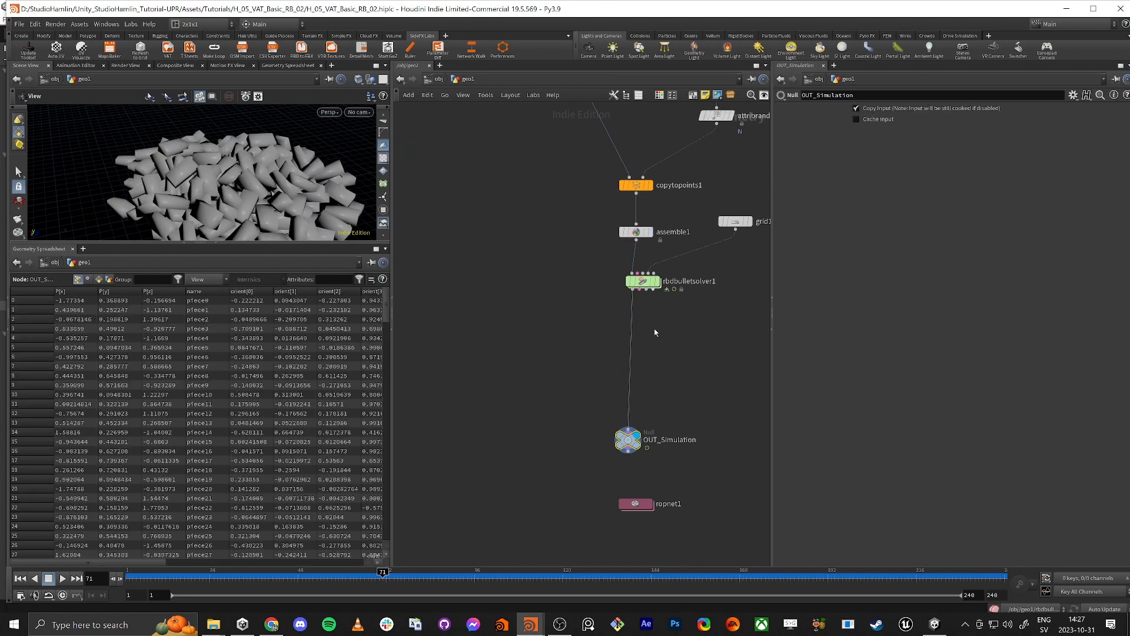
Step: Reset the simulation on rbdbulletsolver1
scroll(597, 180, "down", 1)
middle_click_drag(597, 180, 600, 413)
middle_click_drag(614, 532, 570, 293)
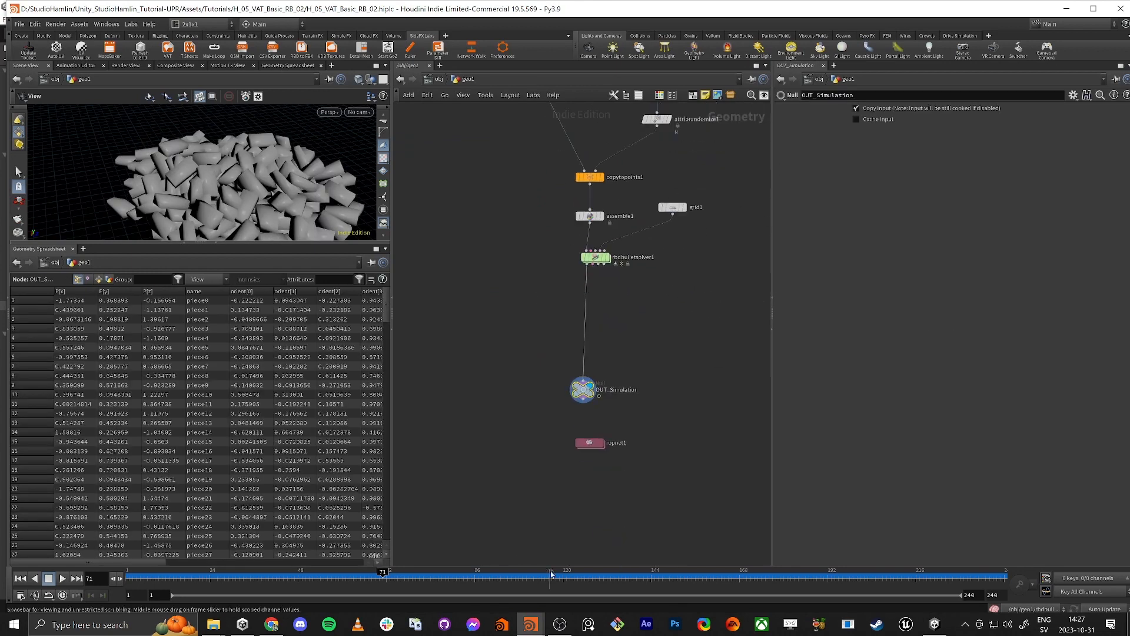
left_click_drag(650, 253, 541, 302)
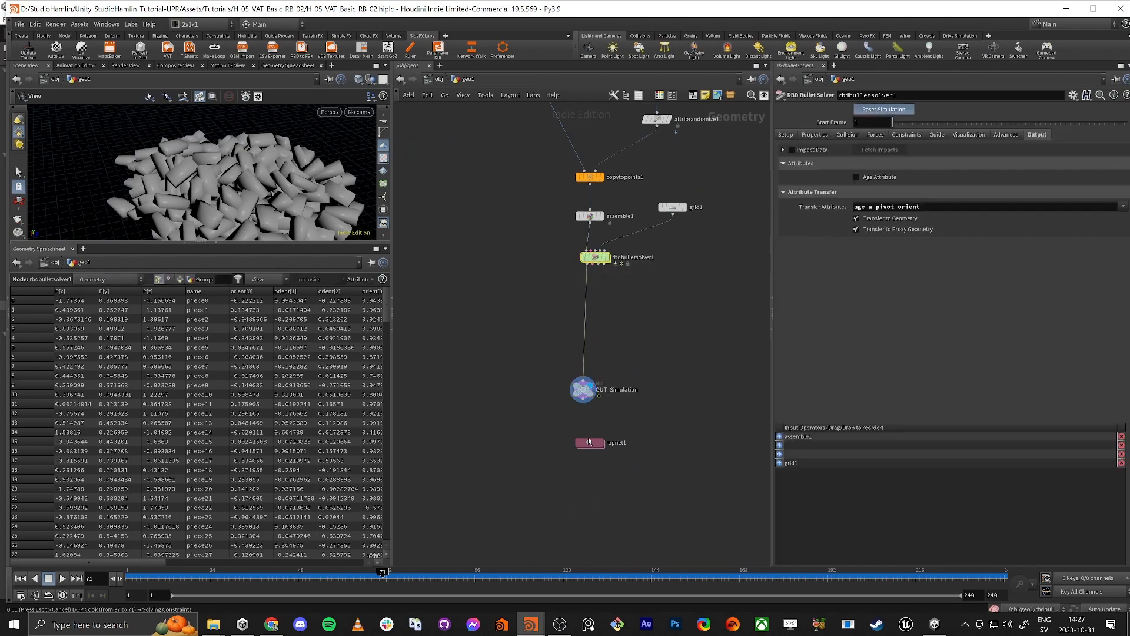
middle_click_drag(515, 439, 509, 441)
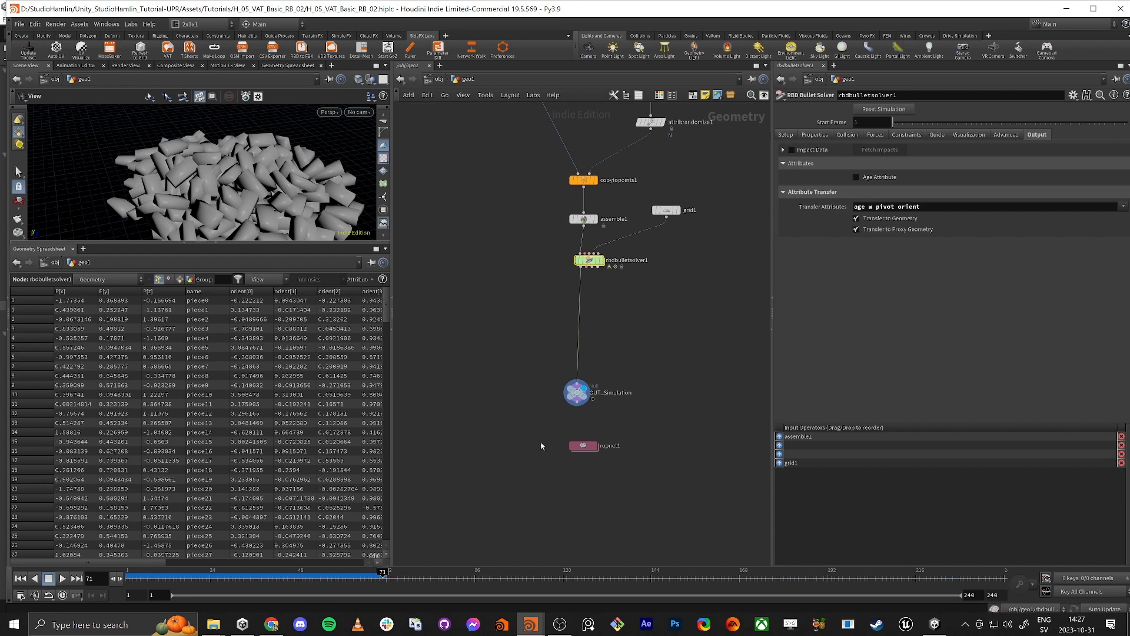
Step: Enter ropnet1 and review vertex_animation_textures1's integer-frame caching option, Target Texture Width choices and input requirements
double_click(580, 446)
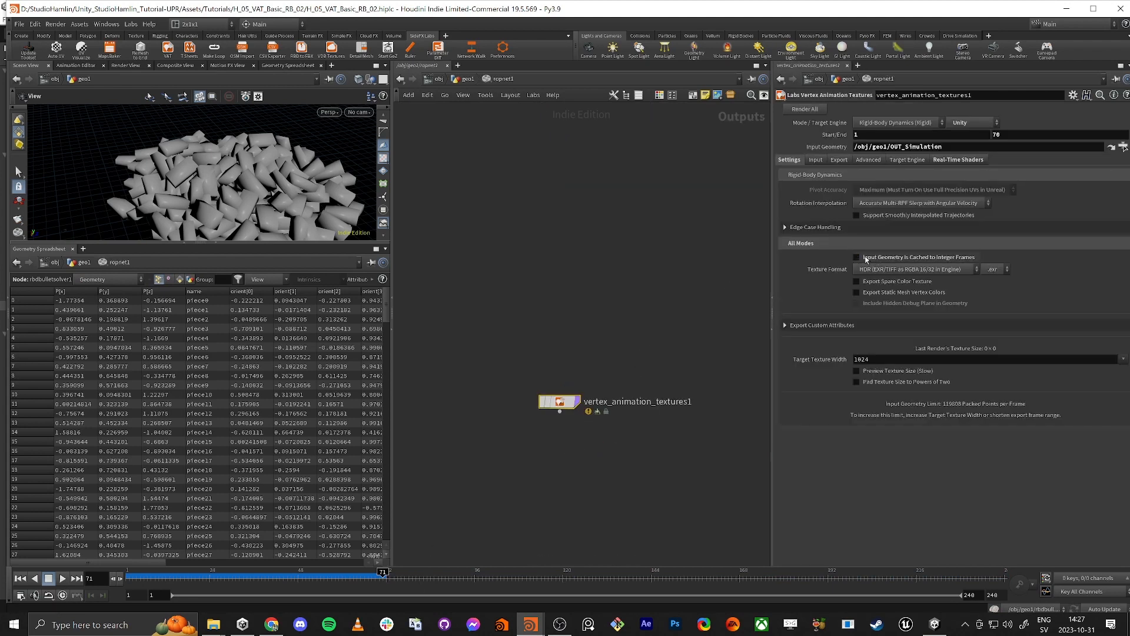
mouse_move(879, 259)
double_click(871, 359)
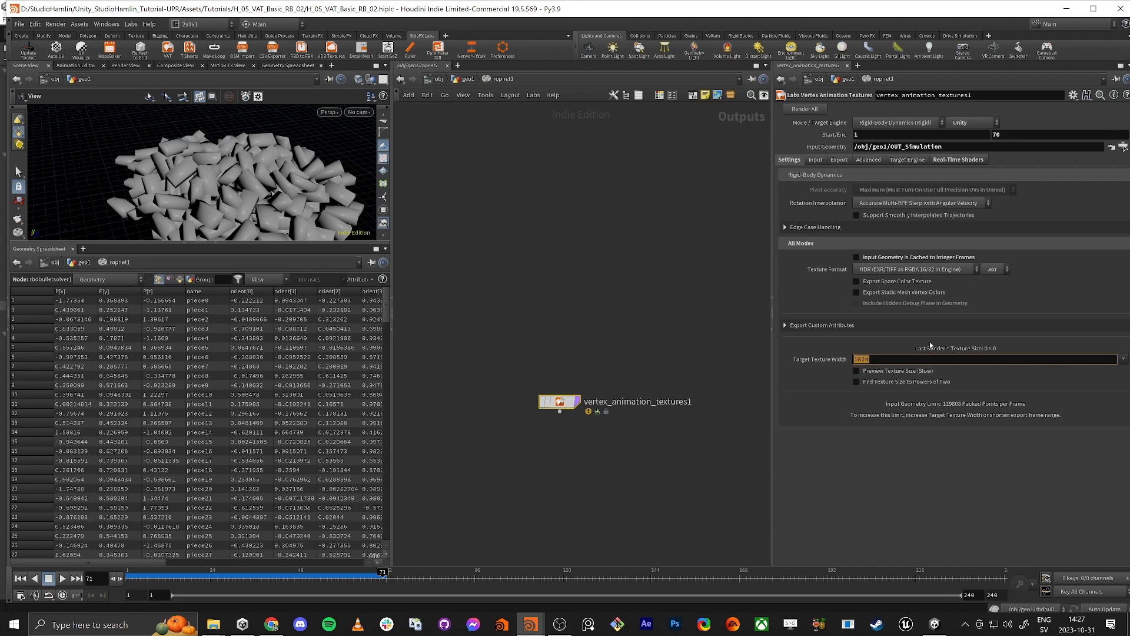
left_click(993, 349)
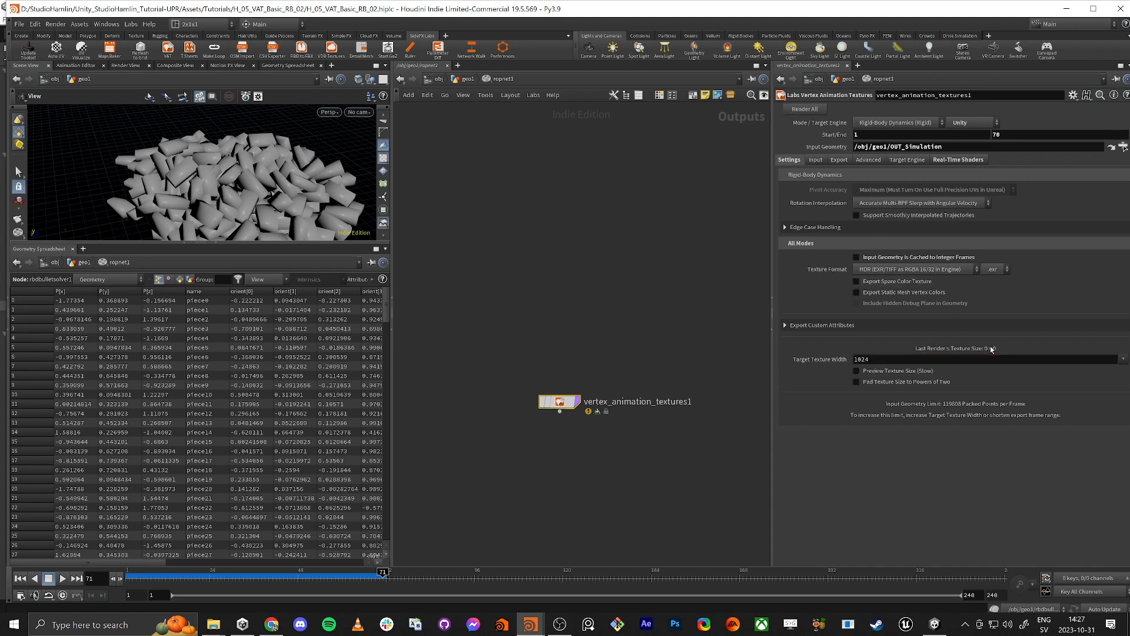
left_click(1125, 359)
left_click(883, 484)
left_click(816, 160)
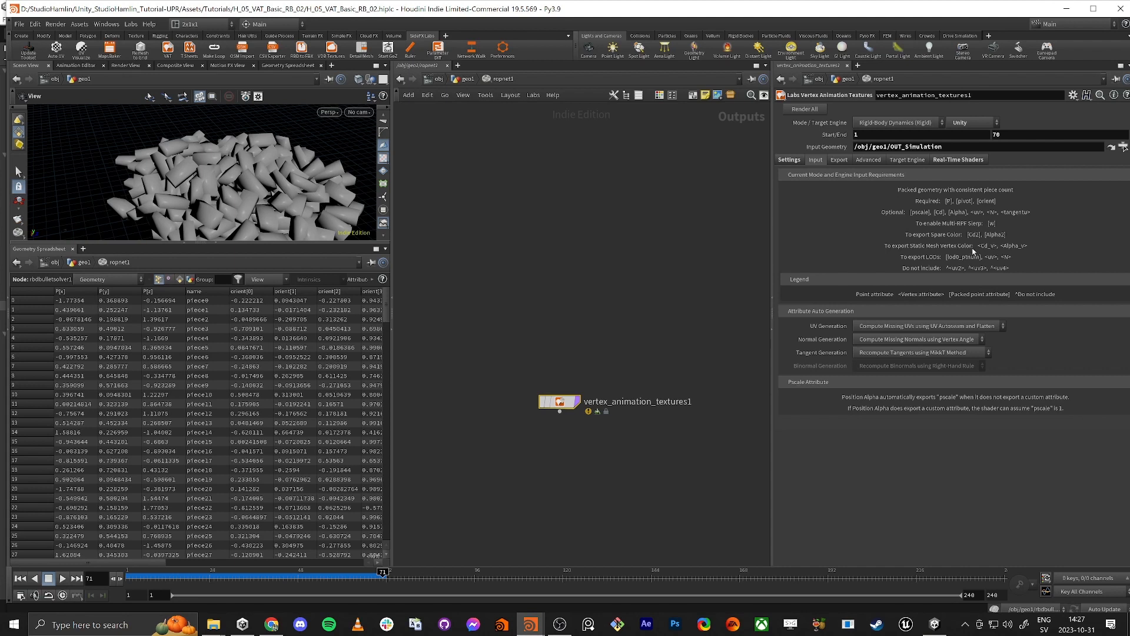
Step: Shorten the export path of vertex_animation_textures1 to $HIP and check the folder it resolves to
left_click(840, 159)
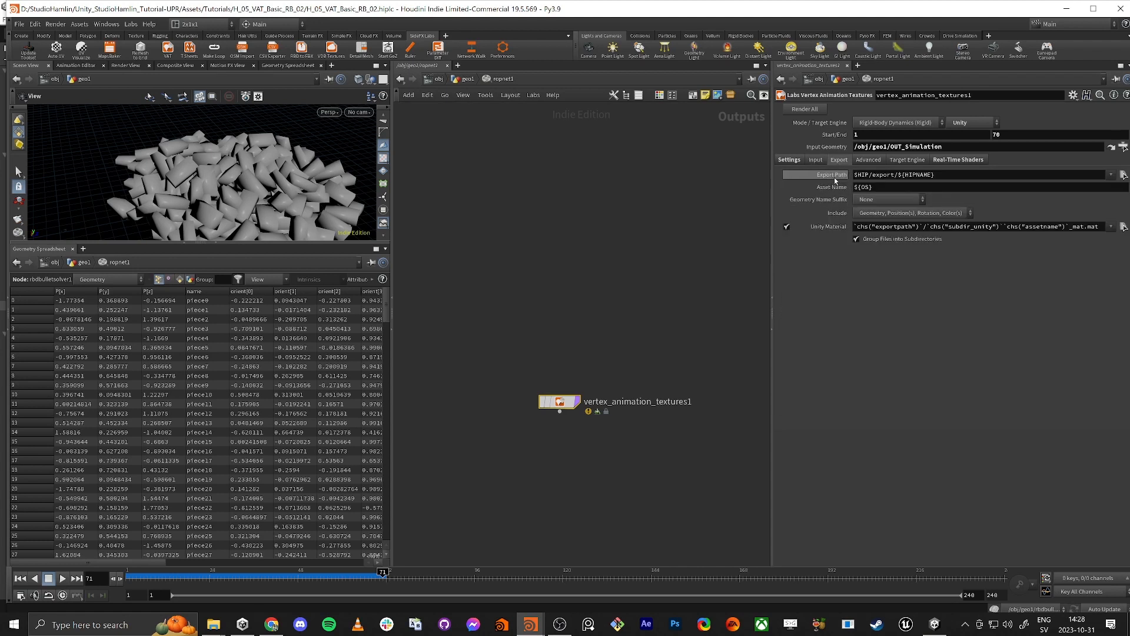
left_click_drag(871, 174, 938, 176)
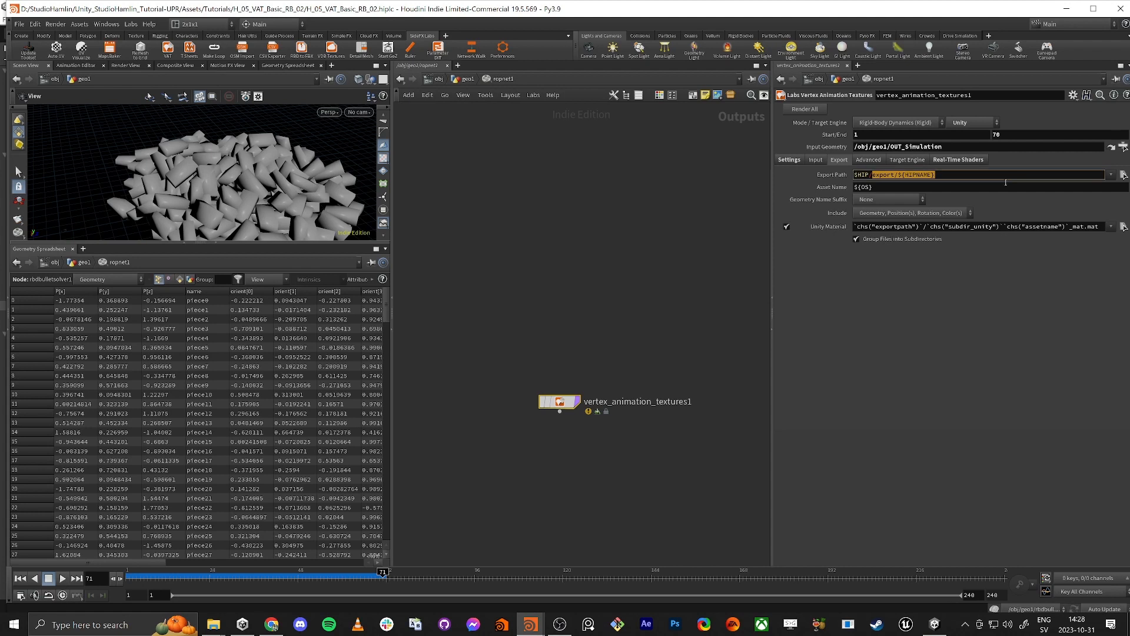
key("BackSpace")
left_click(976, 300)
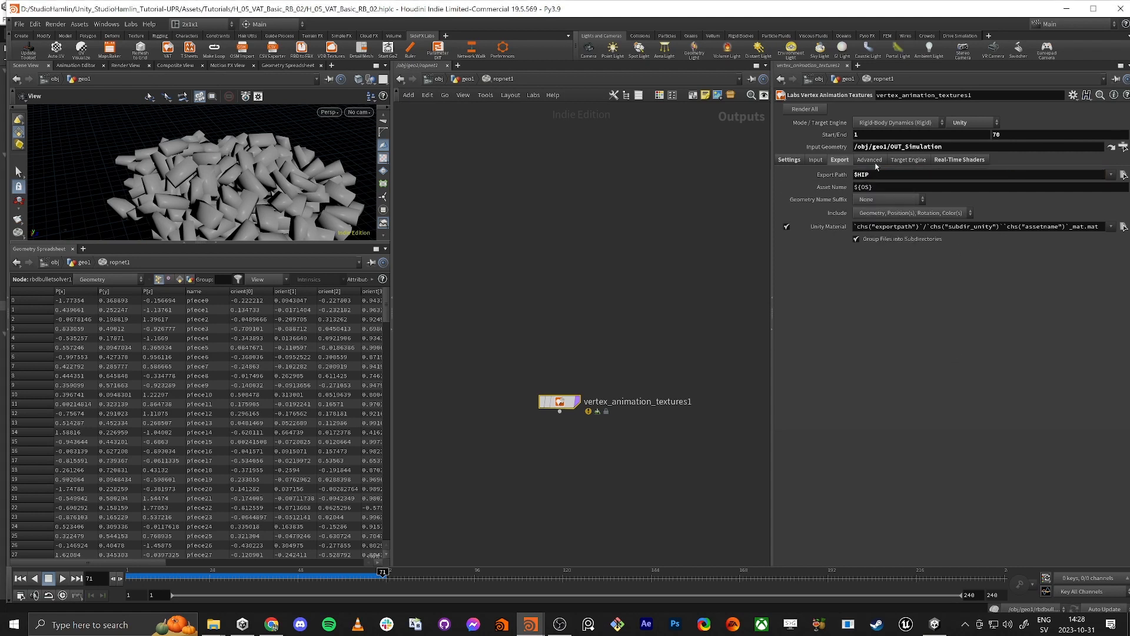
left_click(833, 176)
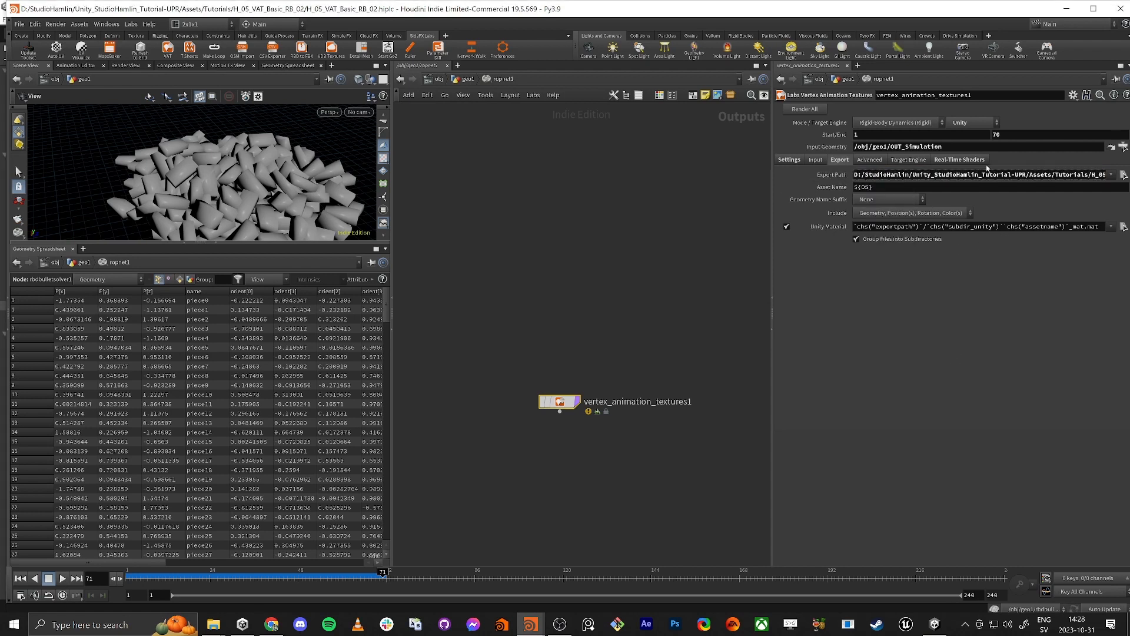
left_click(833, 175)
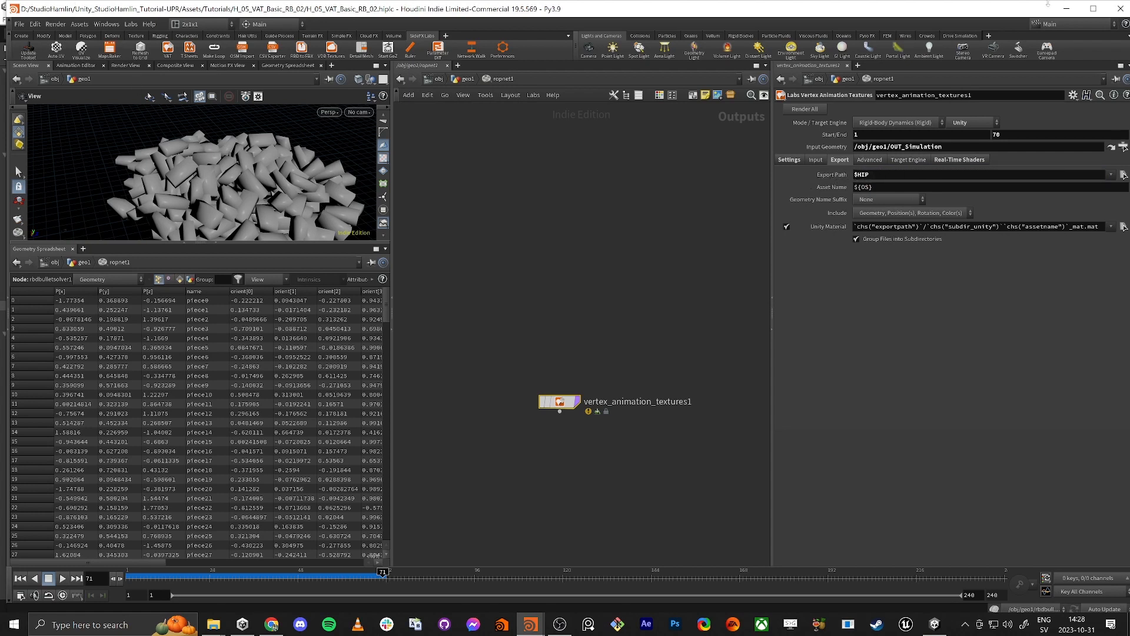
double_click(1016, 8)
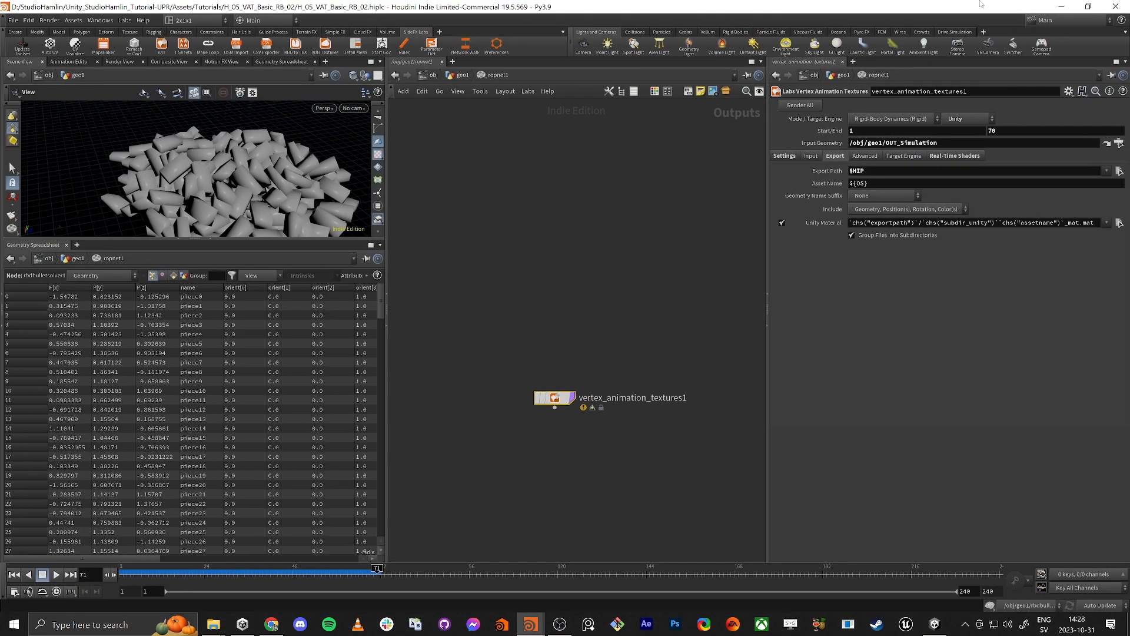
Step: Set the export asset name to BrickPile_01
left_click(872, 184)
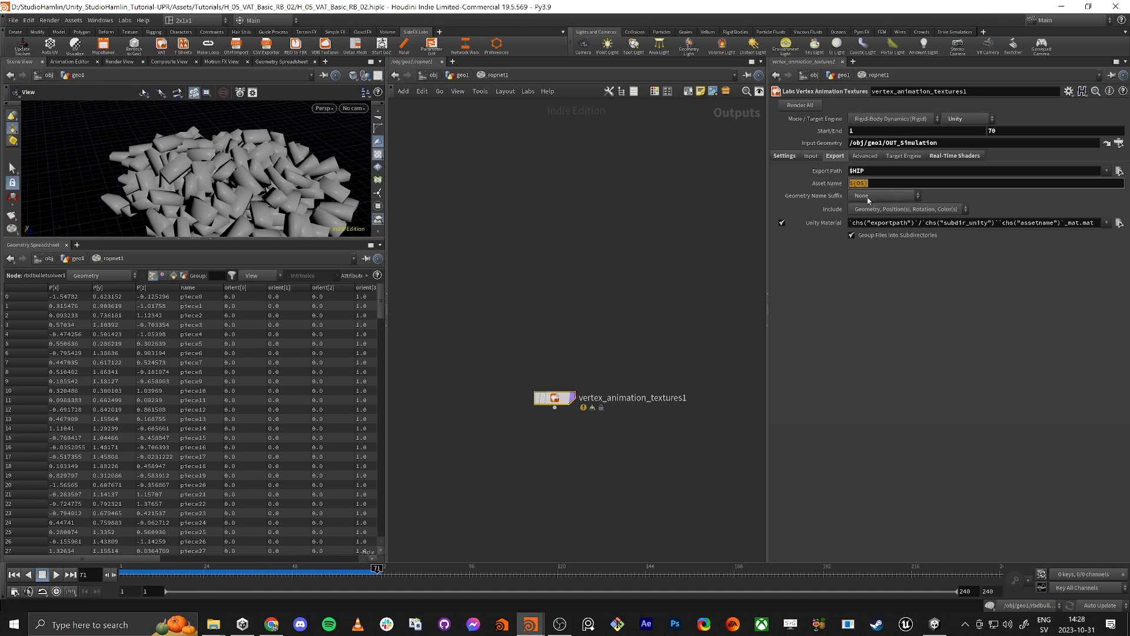
type("BrickPile_01")
key("Return")
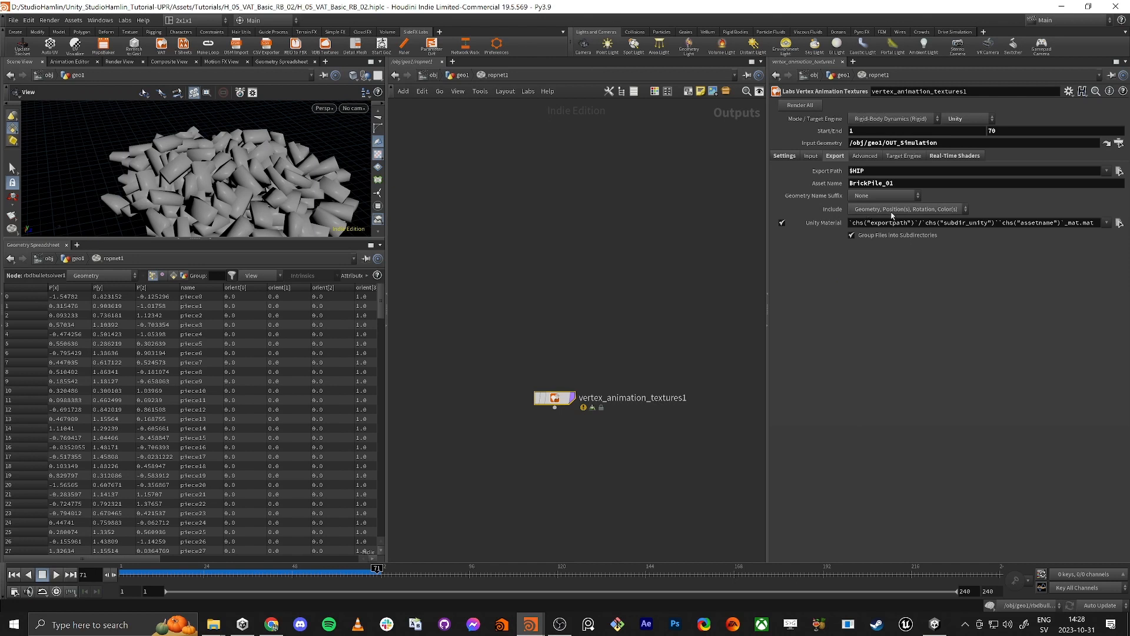
Step: Limit the exported content to Geometry, Position(s), Rotation and turn off grouping files into subdirectories
left_click(922, 213)
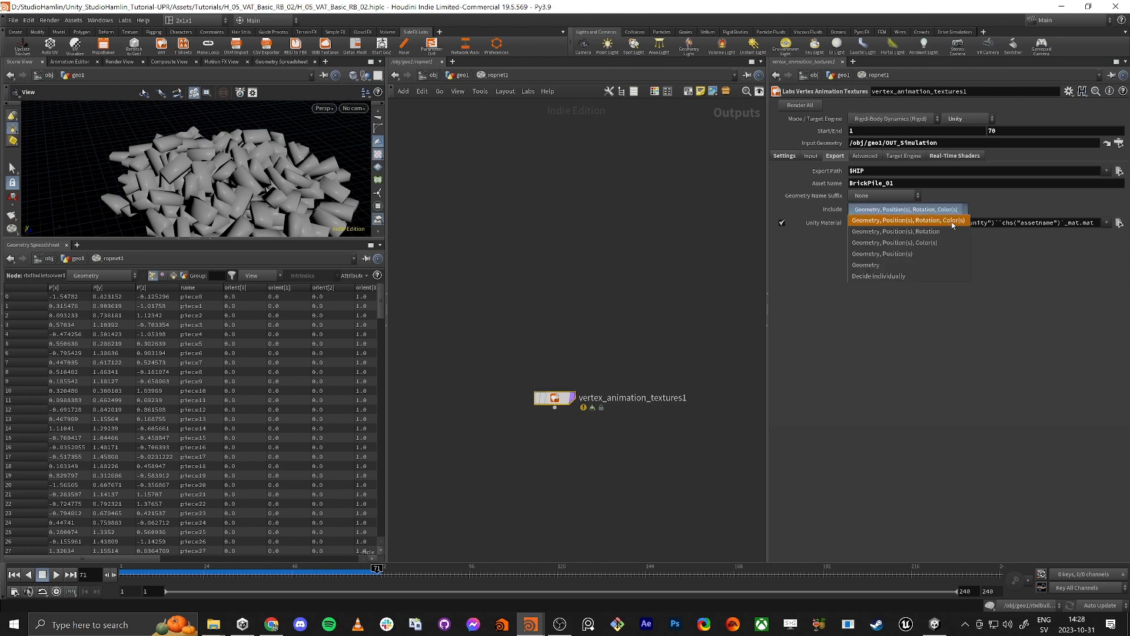
left_click(942, 231)
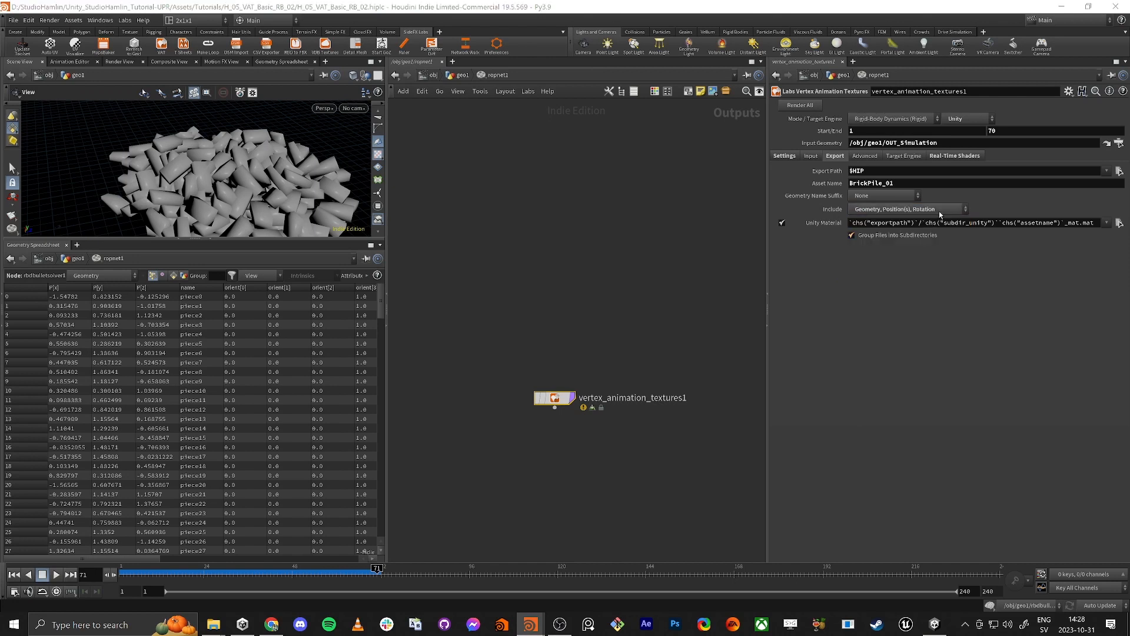
left_click(824, 225)
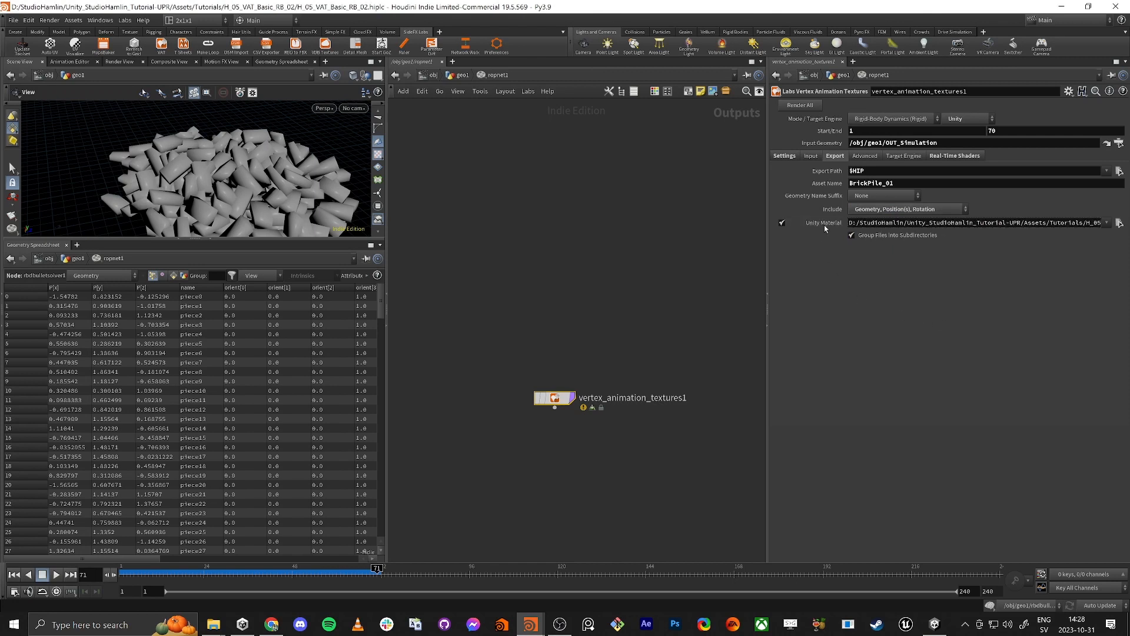
left_click(872, 224)
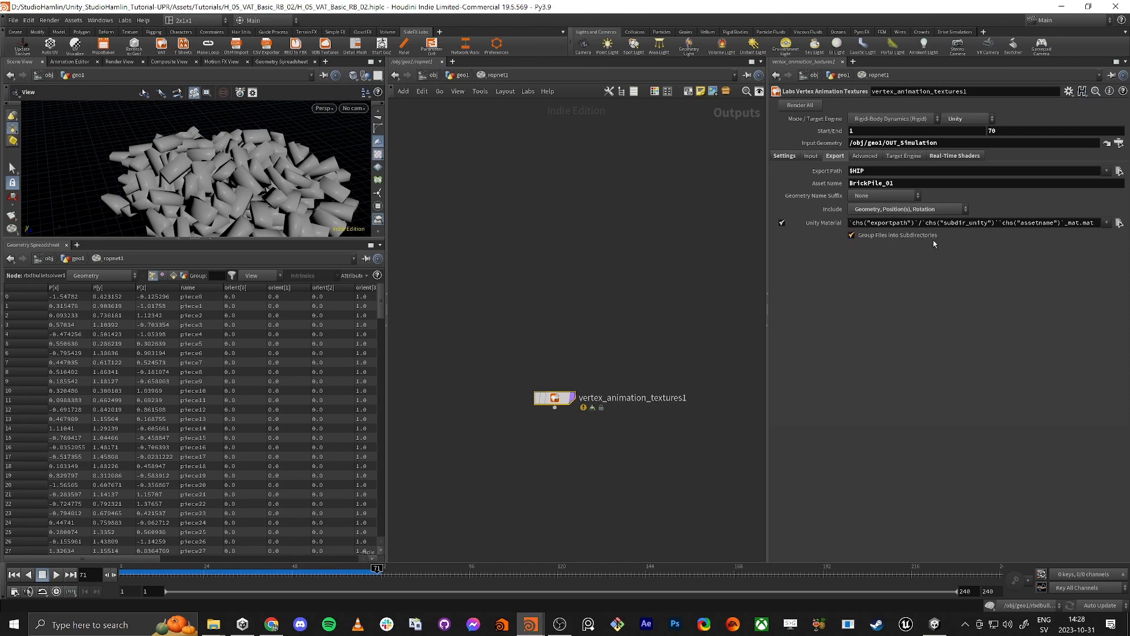
left_click(854, 235)
Step: Check the advanced, target engine and real-time shader settings of vertex_animation_textures1, and render all its outputs
left_click(865, 156)
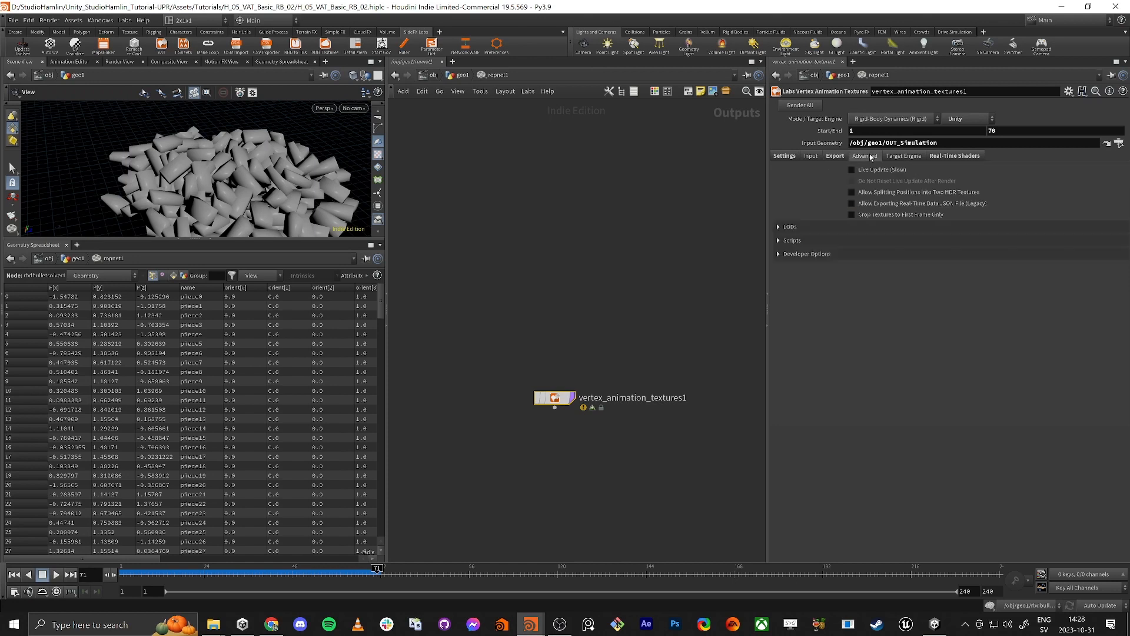
left_click(904, 157)
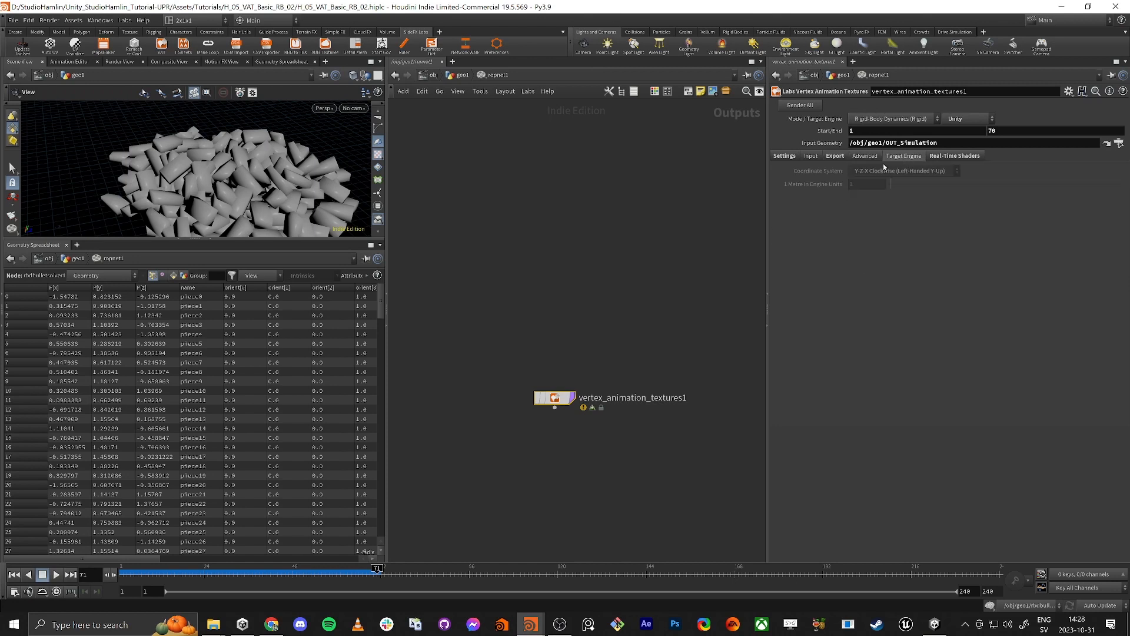
left_click(945, 157)
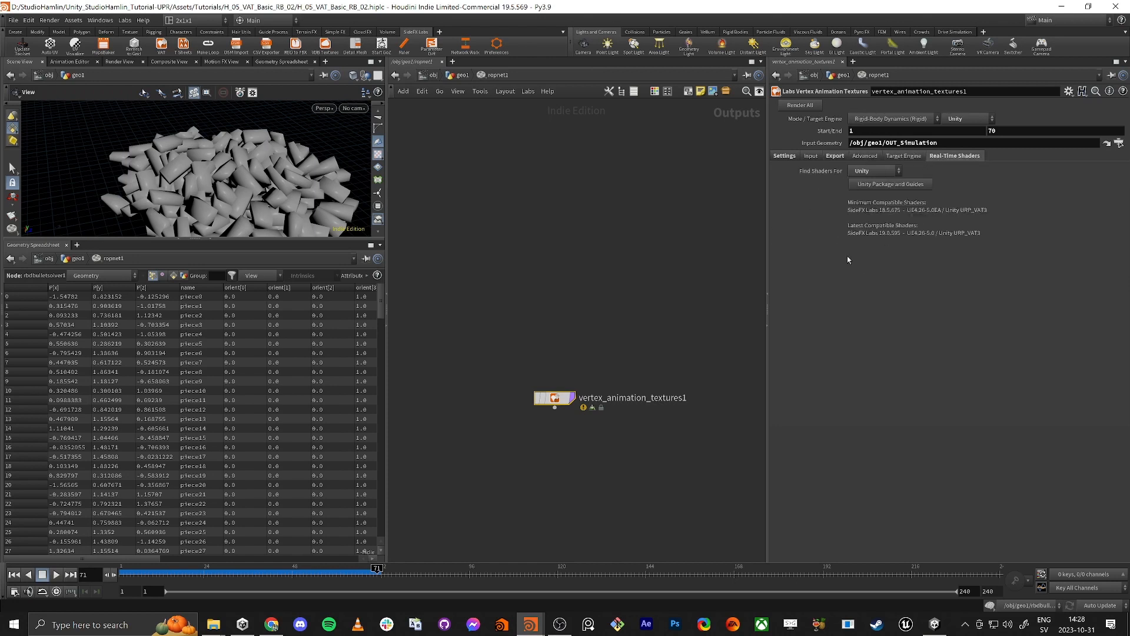
left_click(795, 107)
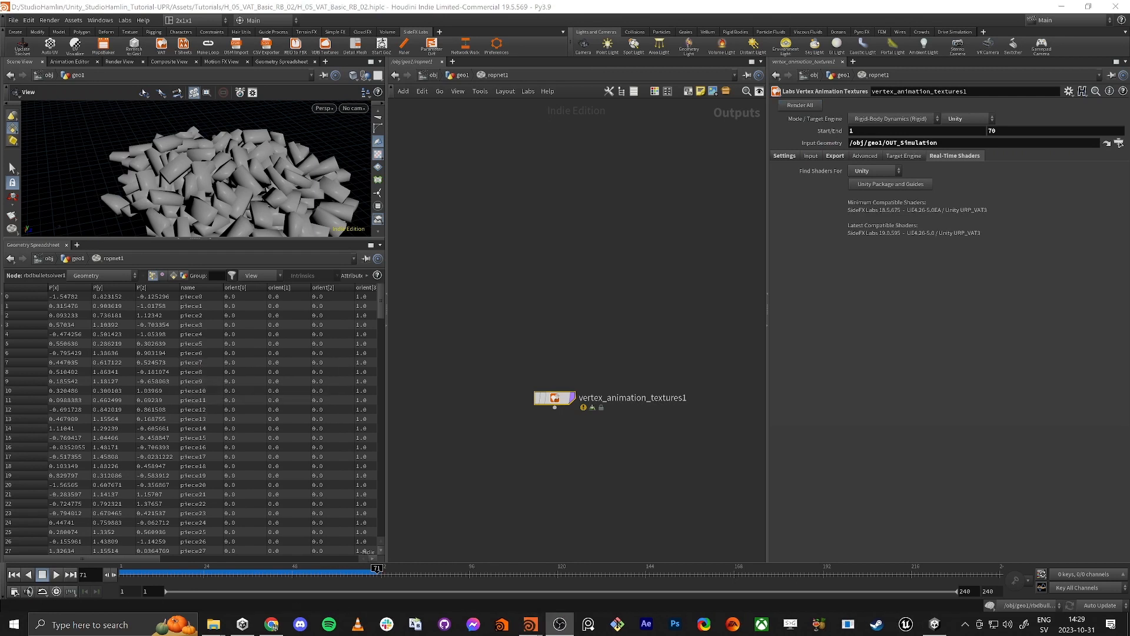
Step: Switch to Unity and delete the geo cache folder from the H_05_VAT_Basic_RB_02 tutorial folder
key("alt+Tab")
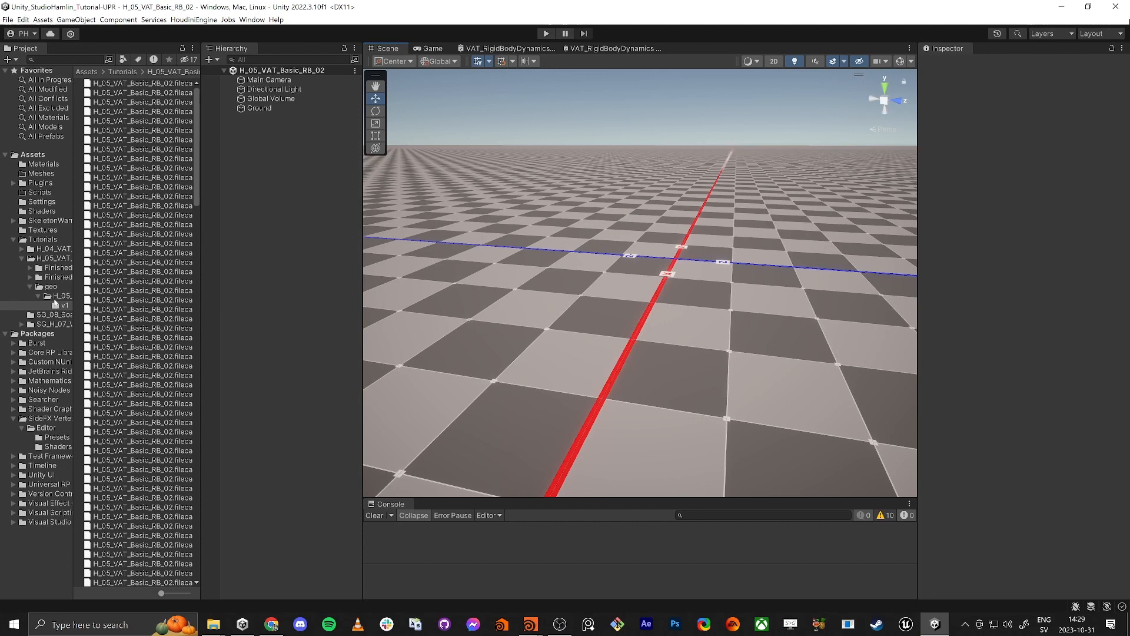
left_click(53, 297)
left_click(47, 286)
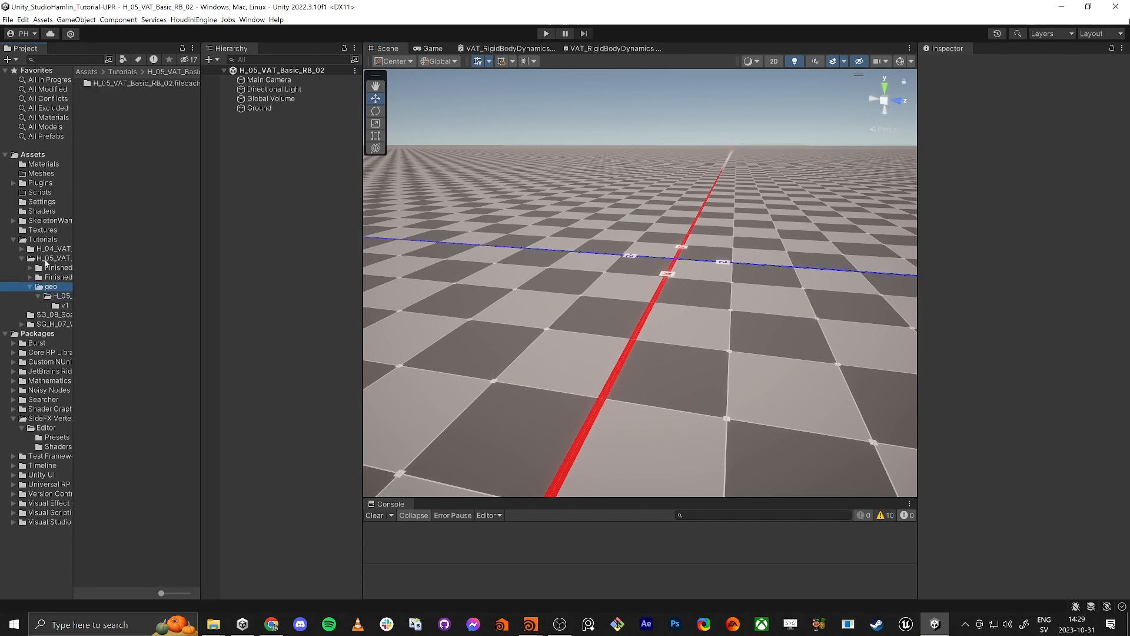
left_click(47, 259)
left_click(97, 103)
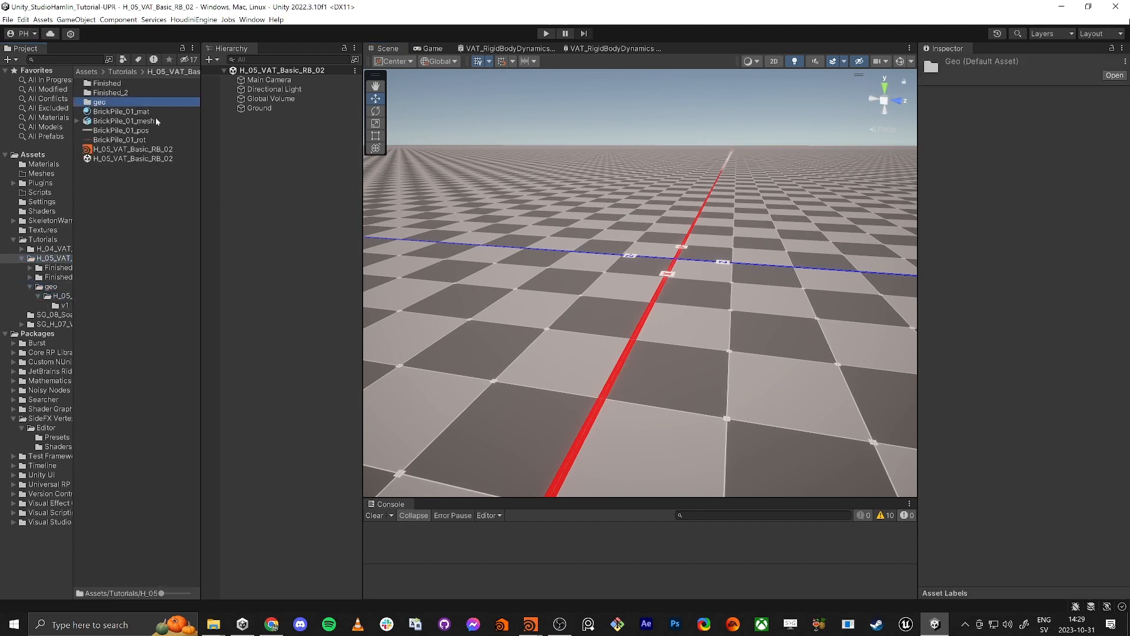
key("shift+Delete")
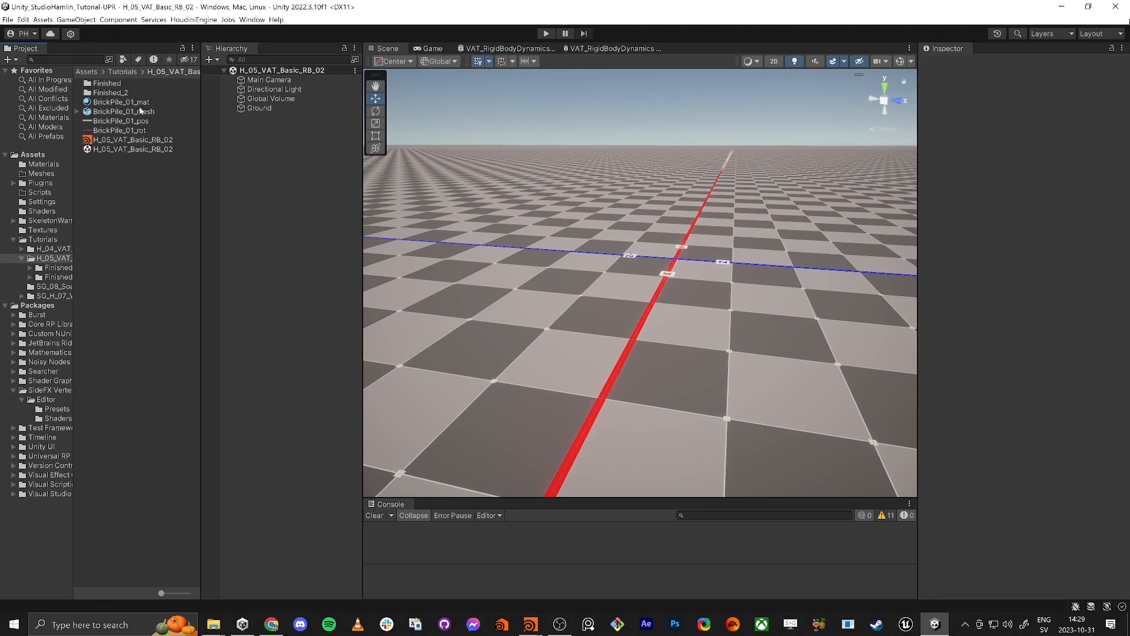
Step: Apply the VAT_FBX_Import_Houdini preset to the import settings of BrickPile_01_mesh
left_click(120, 113)
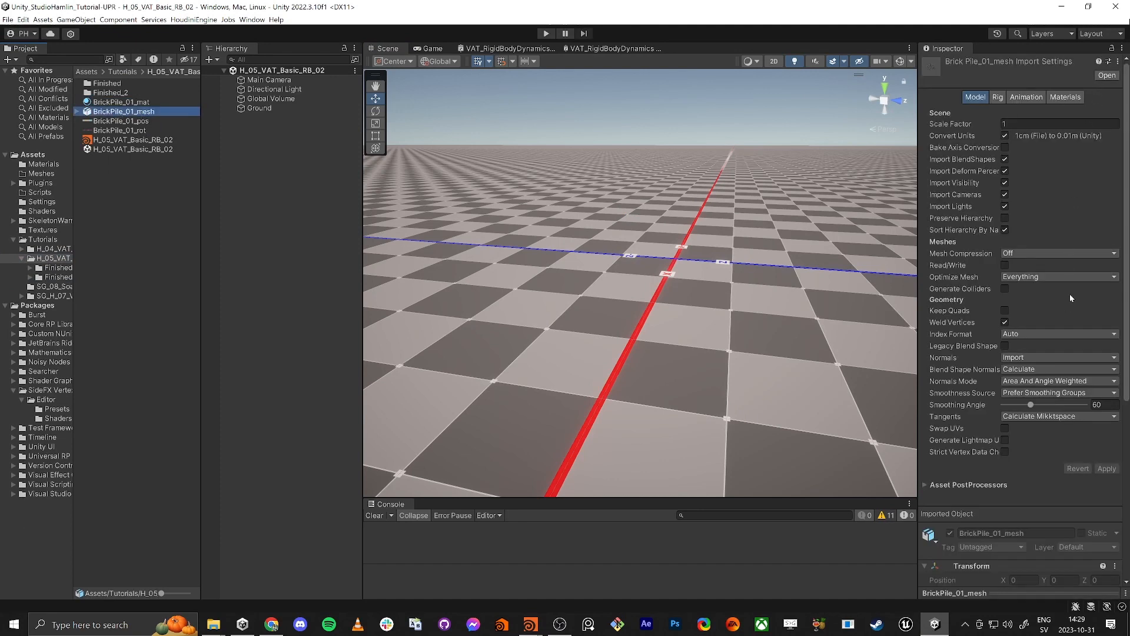
scroll(993, 225, "down", 5)
scroll(998, 237, "up", 5)
left_click(1109, 62)
left_click(900, 112)
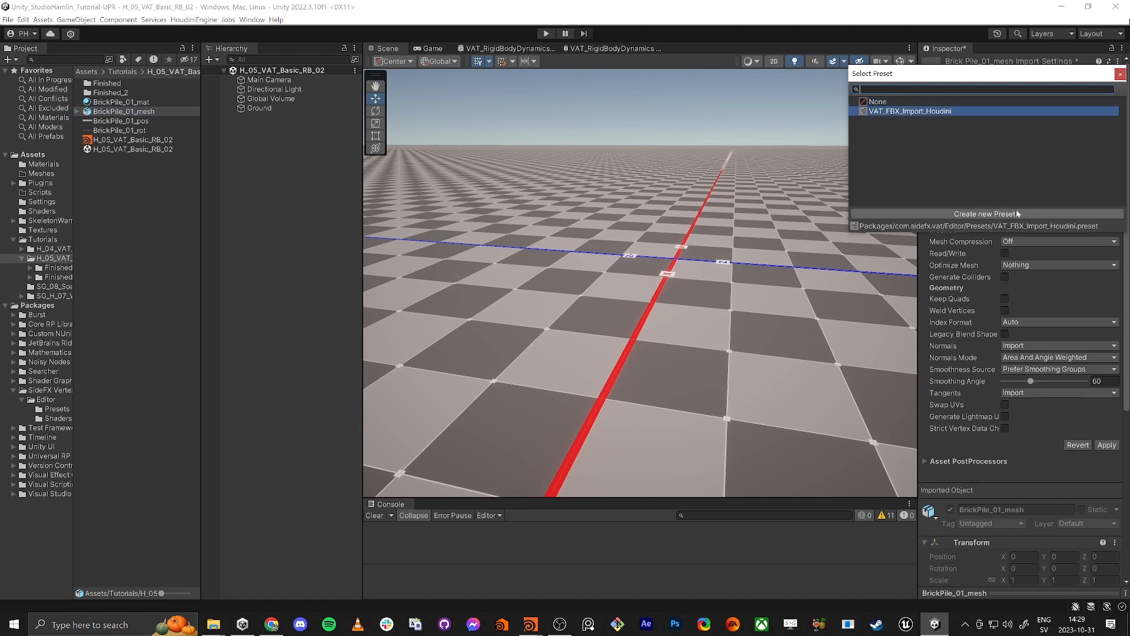
left_click(1108, 446)
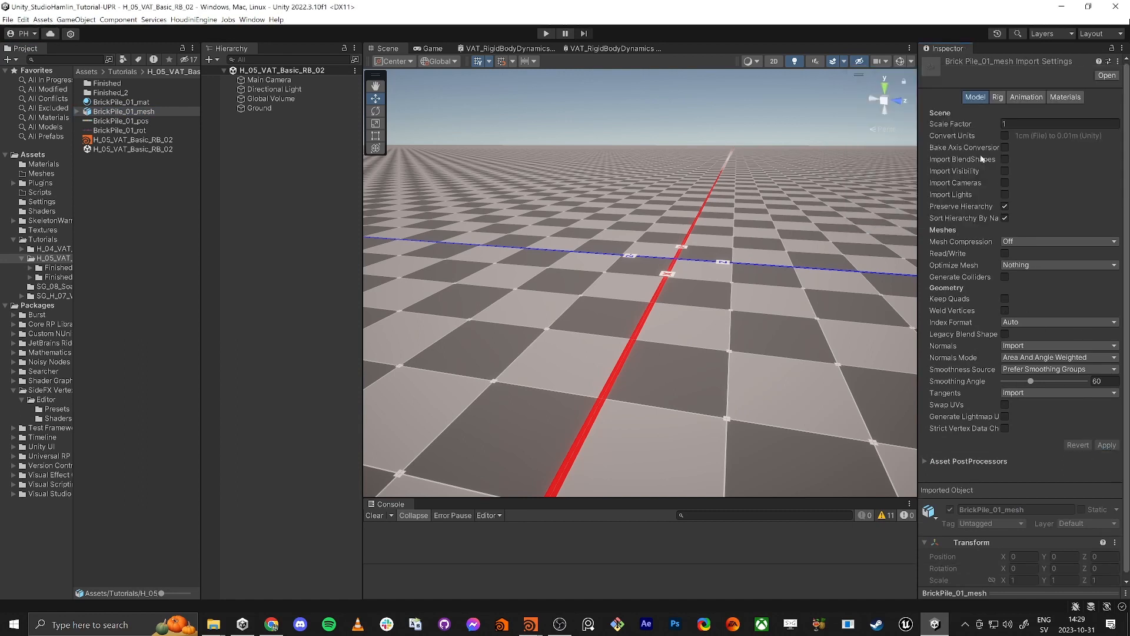
Step: Apply the VAT_HDR_Texture_Import_Houdini preset to the BrickPile_01_pos and BrickPile_01_rot textures together
left_click(107, 121)
left_click(119, 130, "shift")
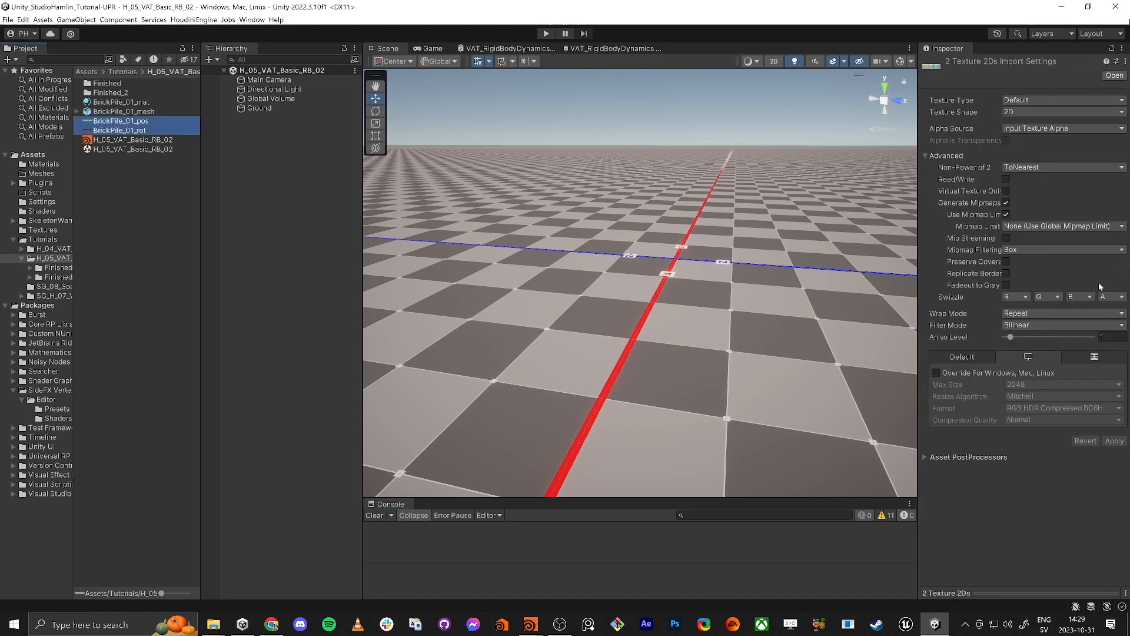
left_click(1116, 61)
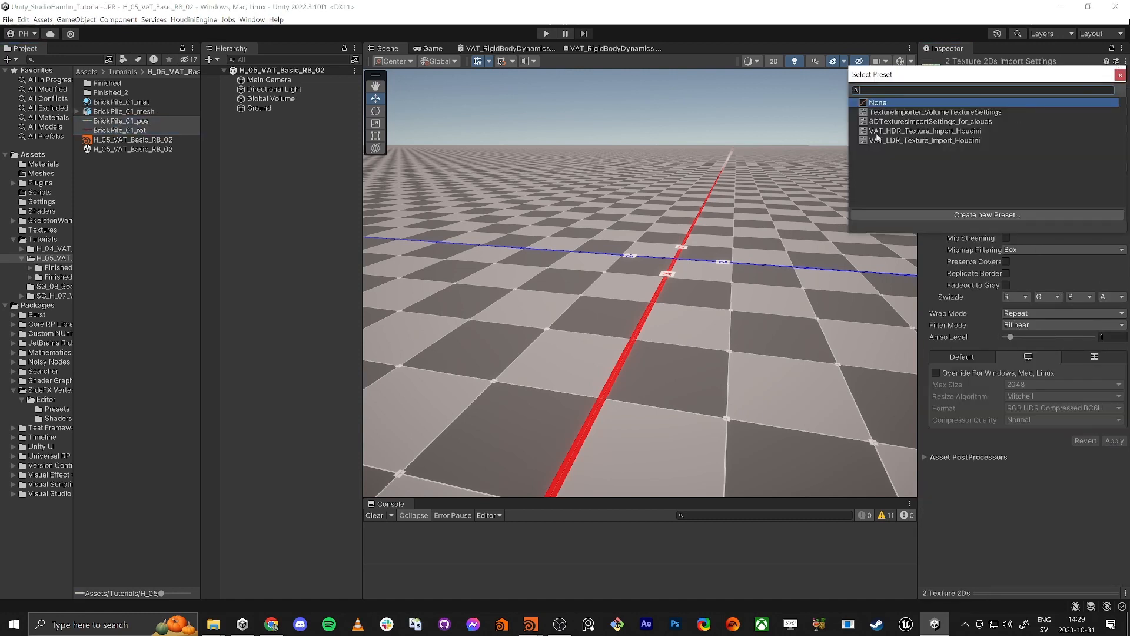
left_click(913, 132)
left_click(1115, 371)
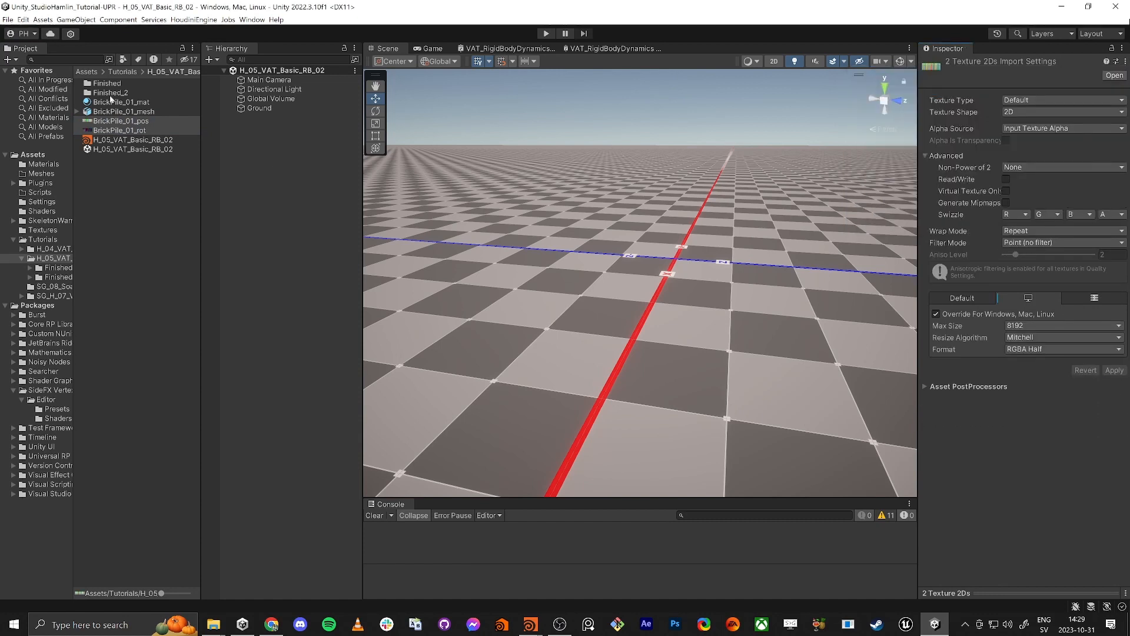
Step: Place BrickPile_01_mesh in the scene and assign BrickPile_01_mat to it
left_click_drag(127, 113, 553, 269)
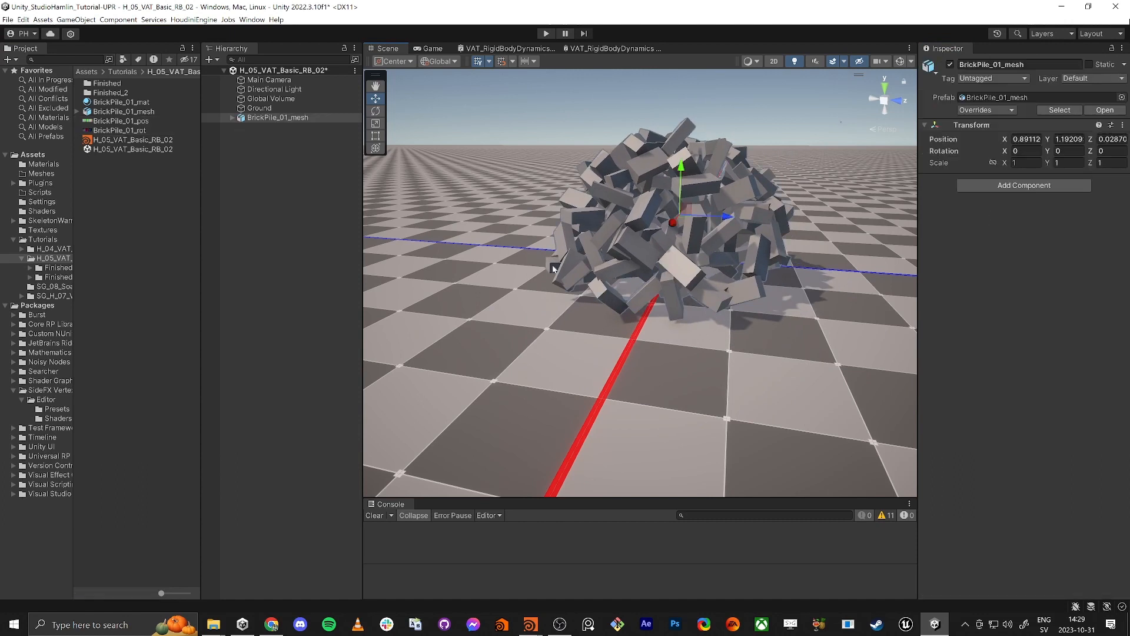
left_click_drag(137, 106, 677, 221)
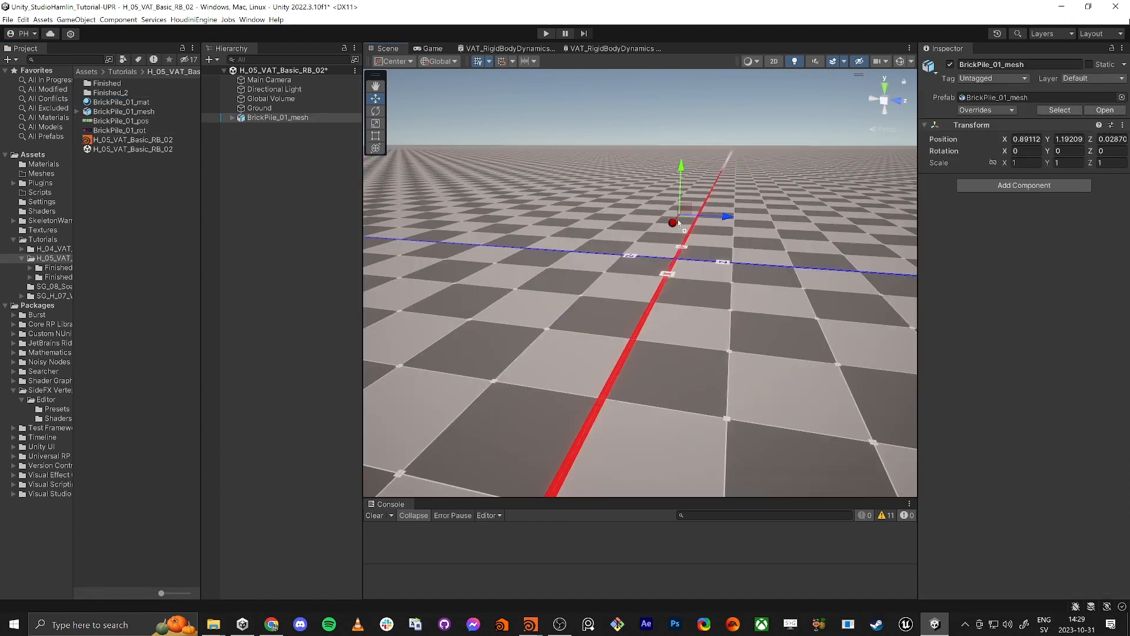
Step: In BrickPile_01_mat, assign BrickPile_01_pos as the position texture and BrickPile_01_rot as the rotation texture
left_click(126, 102)
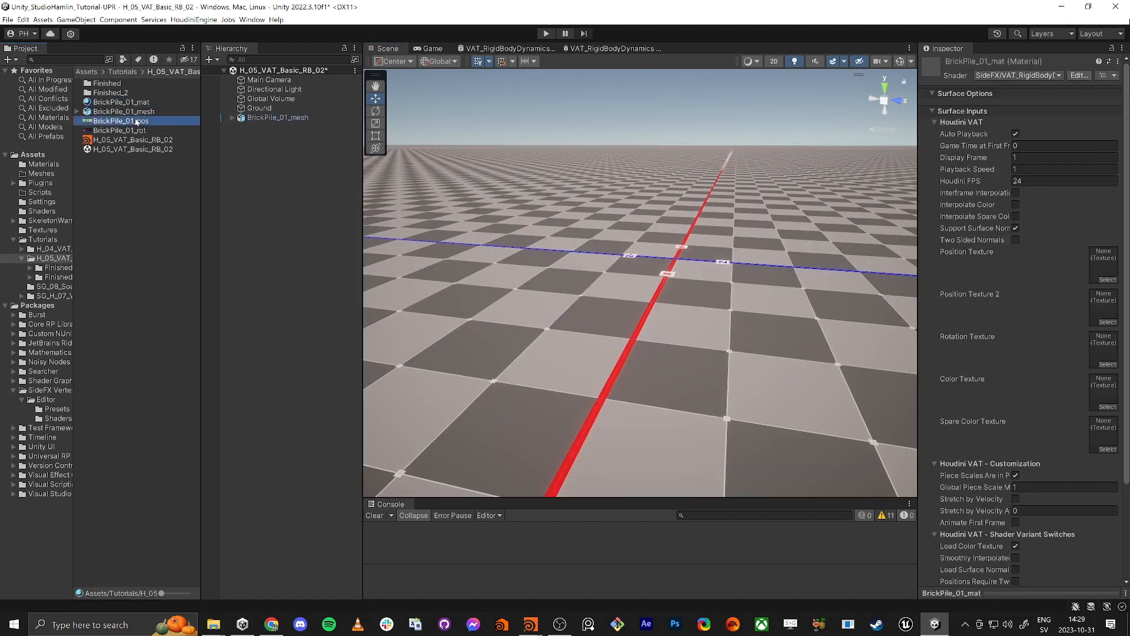
left_click_drag(1113, 272, 1107, 271)
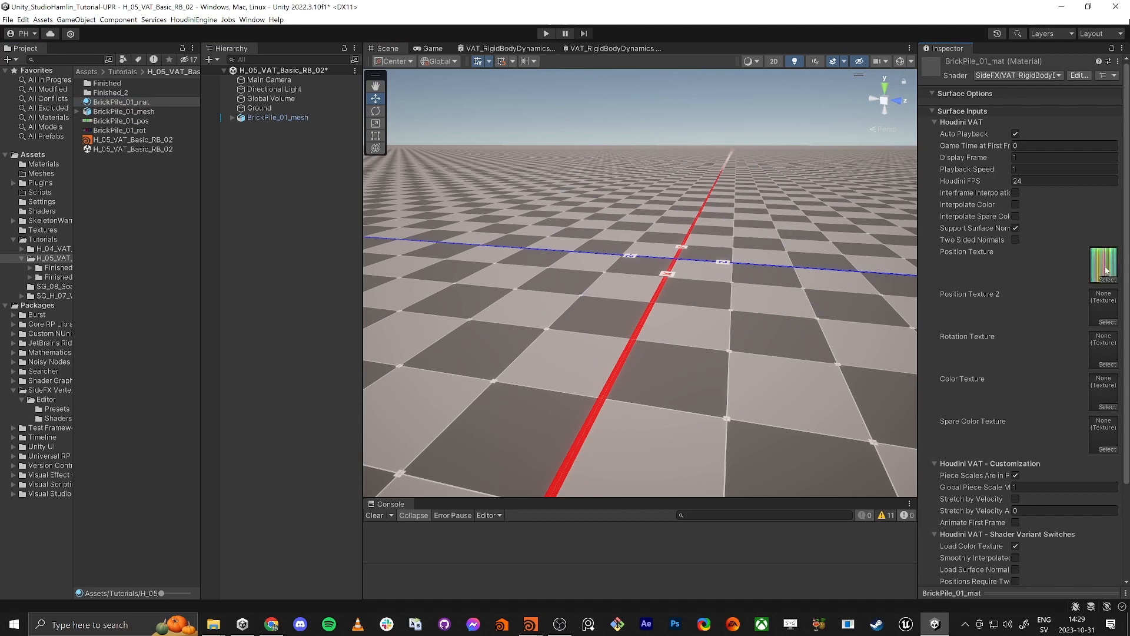
left_click_drag(116, 131, 1104, 350)
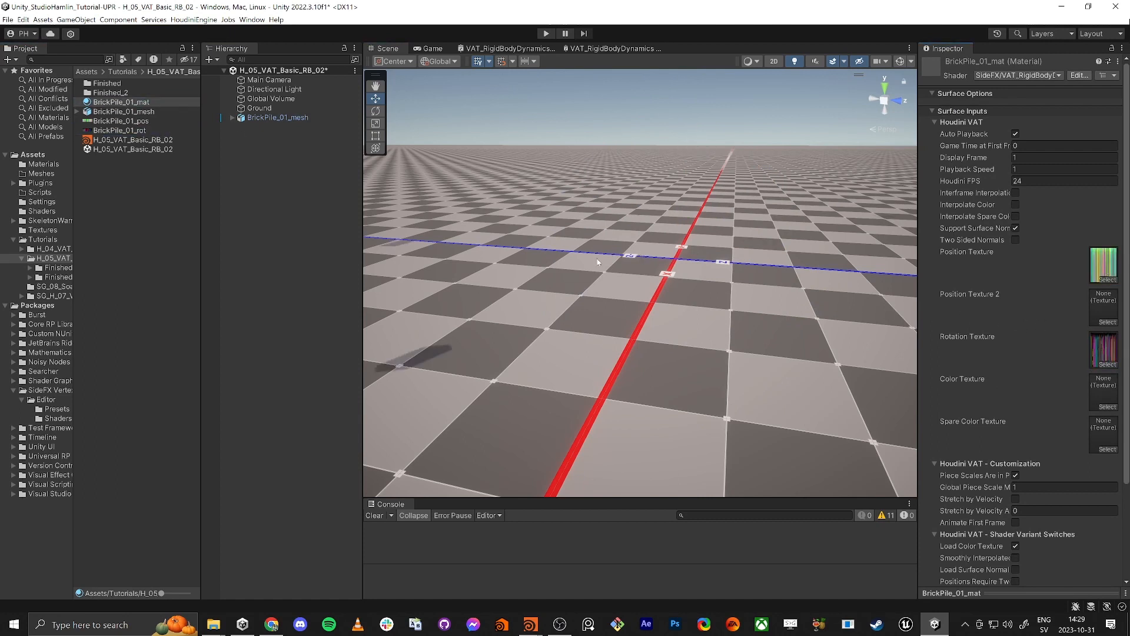
Step: Try Animate First Frame on BrickPile_01_mat while viewing the bricks in the scene, and turn it off again
right_click_drag(641, 257, 607, 241)
key("w")
left_click(1015, 523)
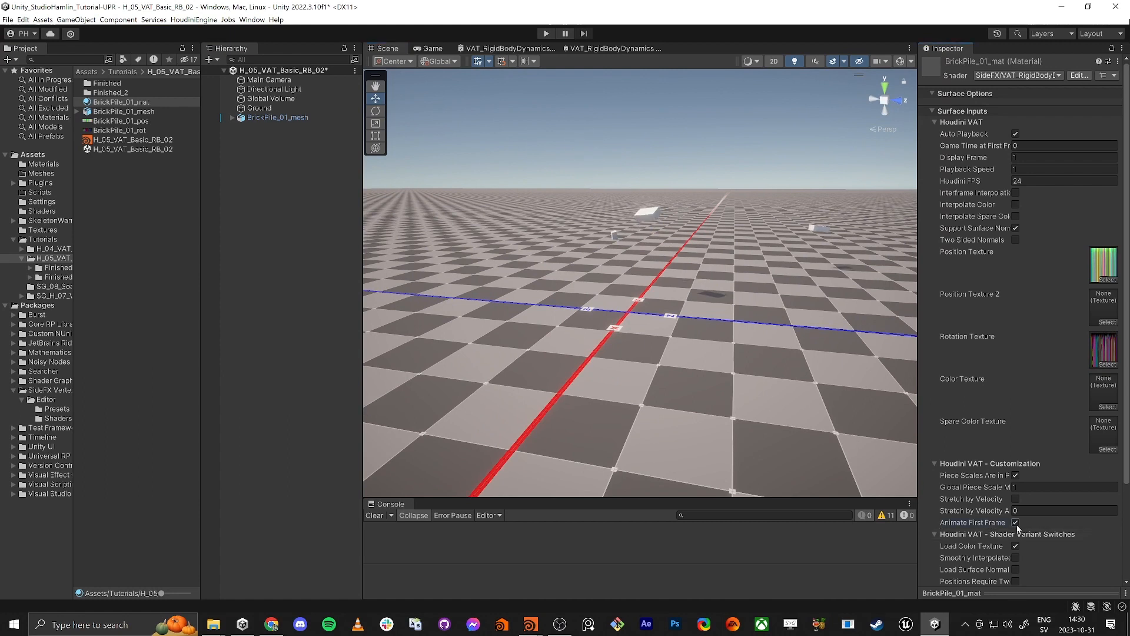
left_click(1015, 522)
right_click_drag(682, 363, 644, 348)
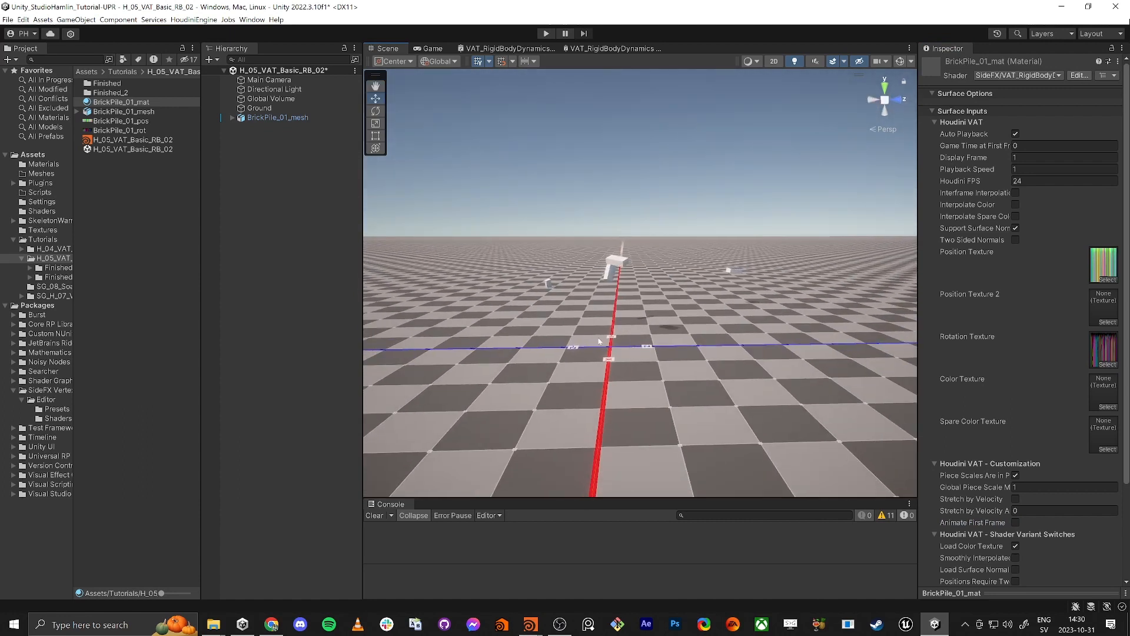
Step: Switch to Houdini, go up to the geo1 network, and move box1 closer to copytopoints1
key("alt+Tab")
left_click(644, 231)
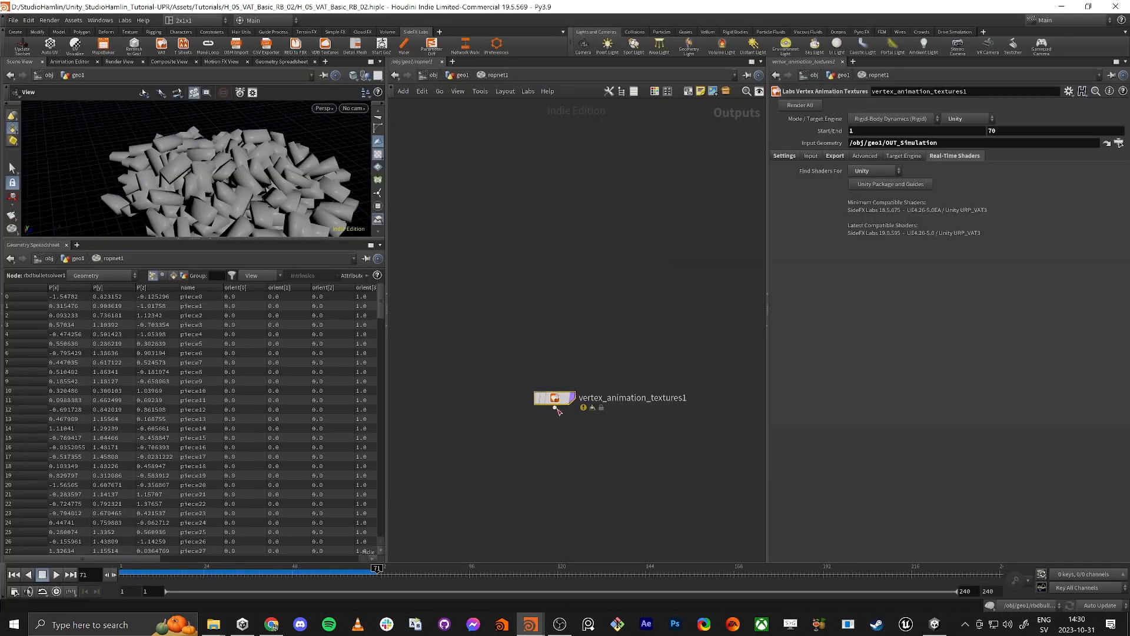
left_click(463, 74)
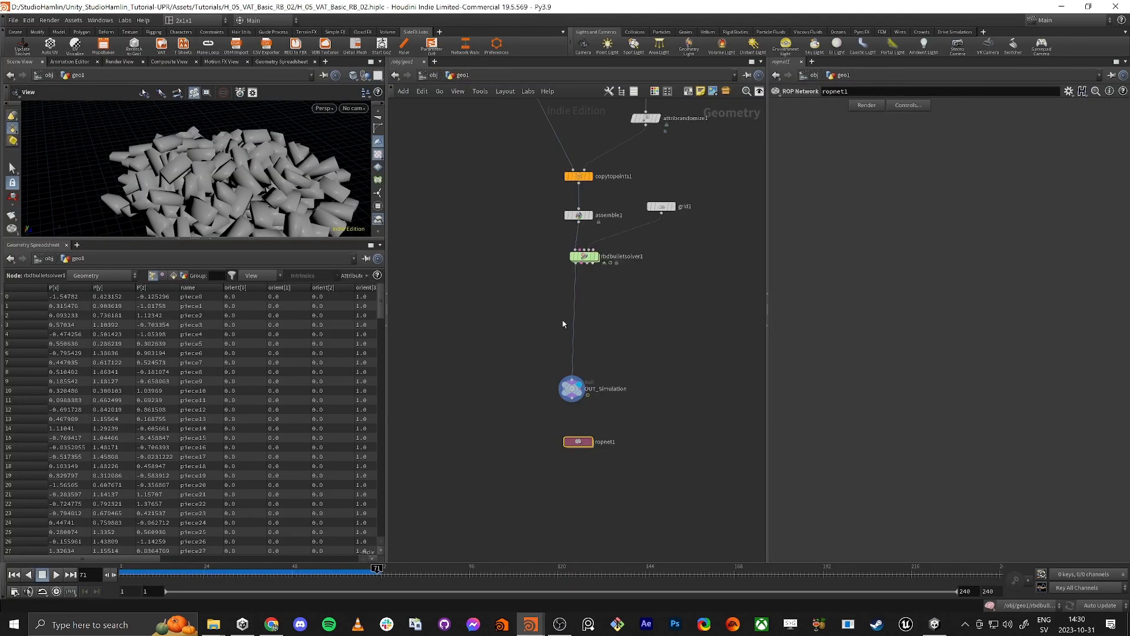
scroll(533, 242, "up", 2)
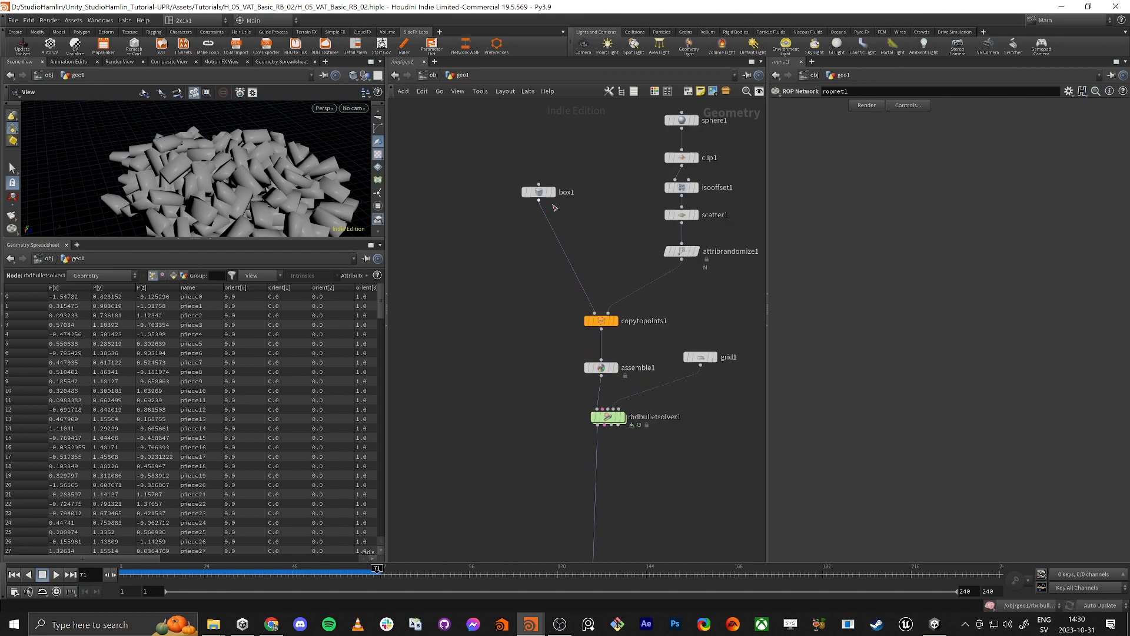
left_click_drag(539, 193, 543, 263)
middle_click_drag(547, 429, 522, 386)
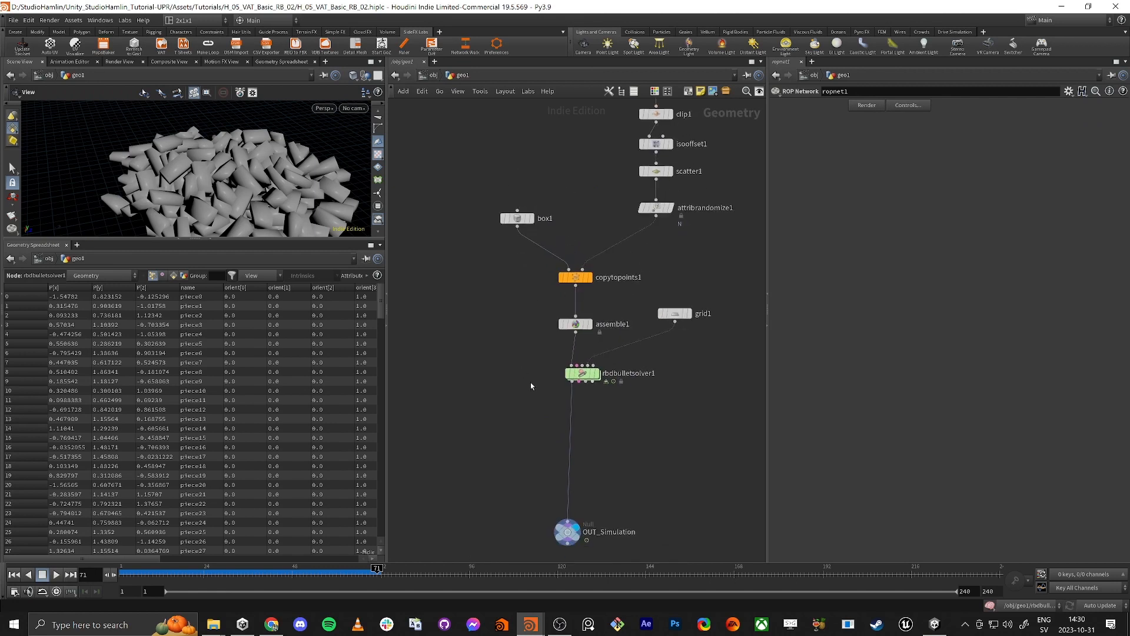
Step: Display the result of rbdbulletsolver1 and enlarge the 3D viewport
left_click(596, 373)
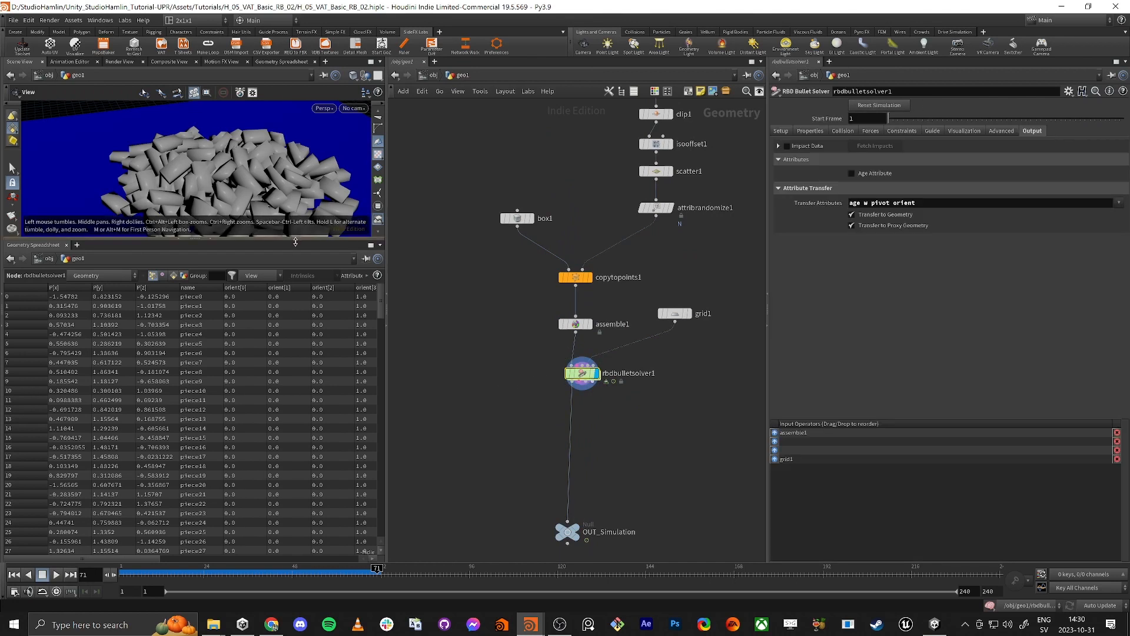
left_click_drag(291, 238, 290, 394)
left_click_drag(269, 304, 256, 268)
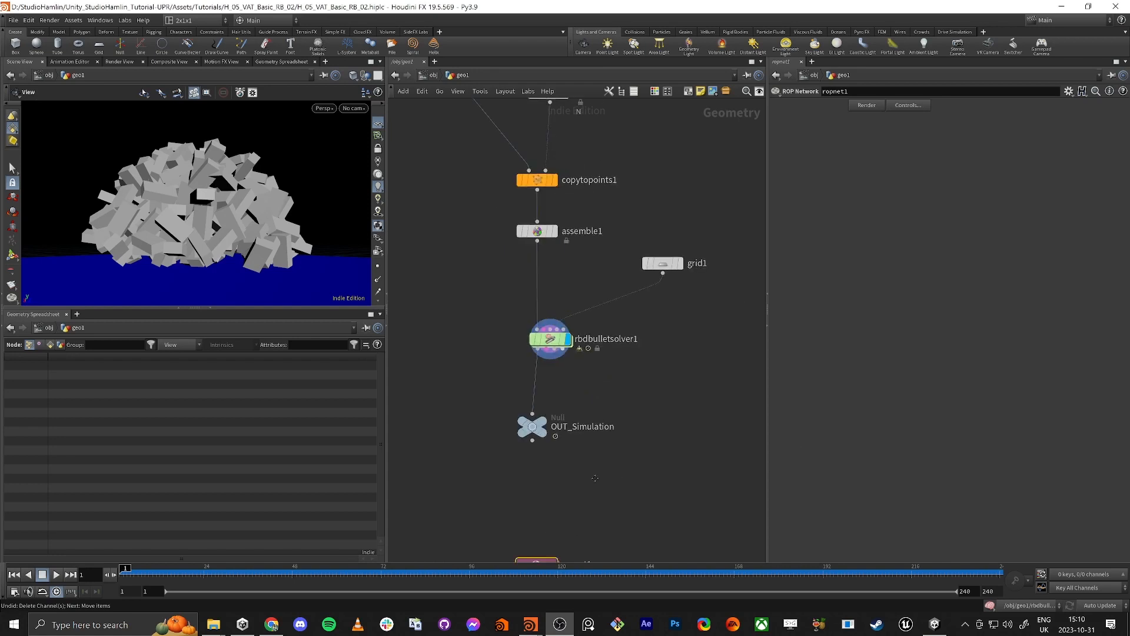
Step: Open the ropnet1 network and move vertex_animation_textures1 further away from vertex_animation_textures3
double_click(566, 495)
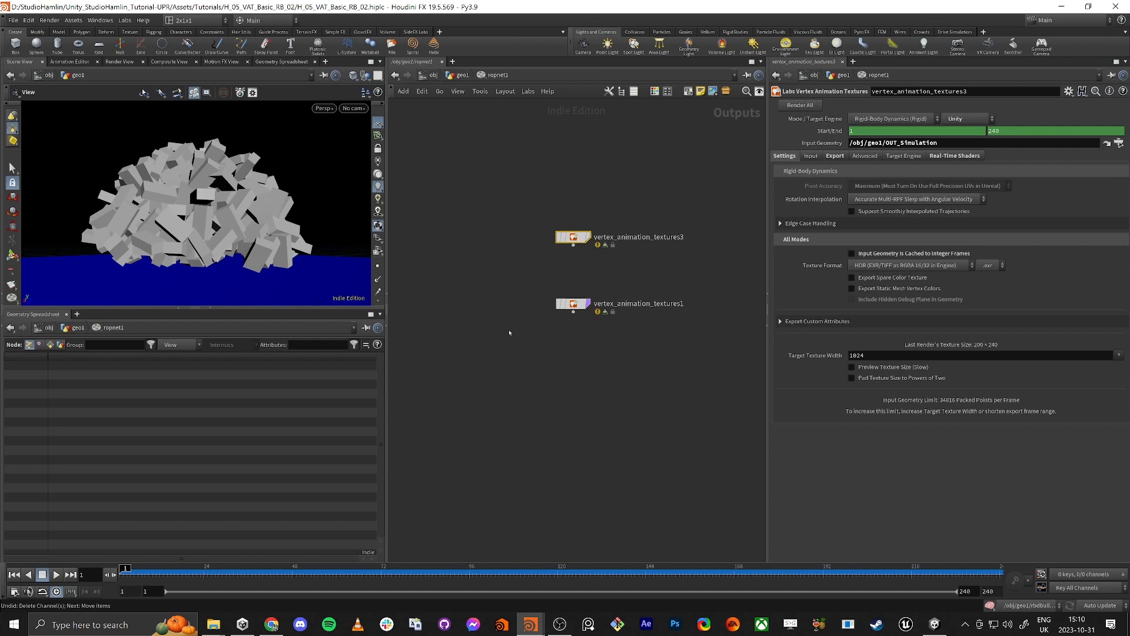
left_click_drag(577, 306, 573, 363)
scroll(565, 412, "down", 2)
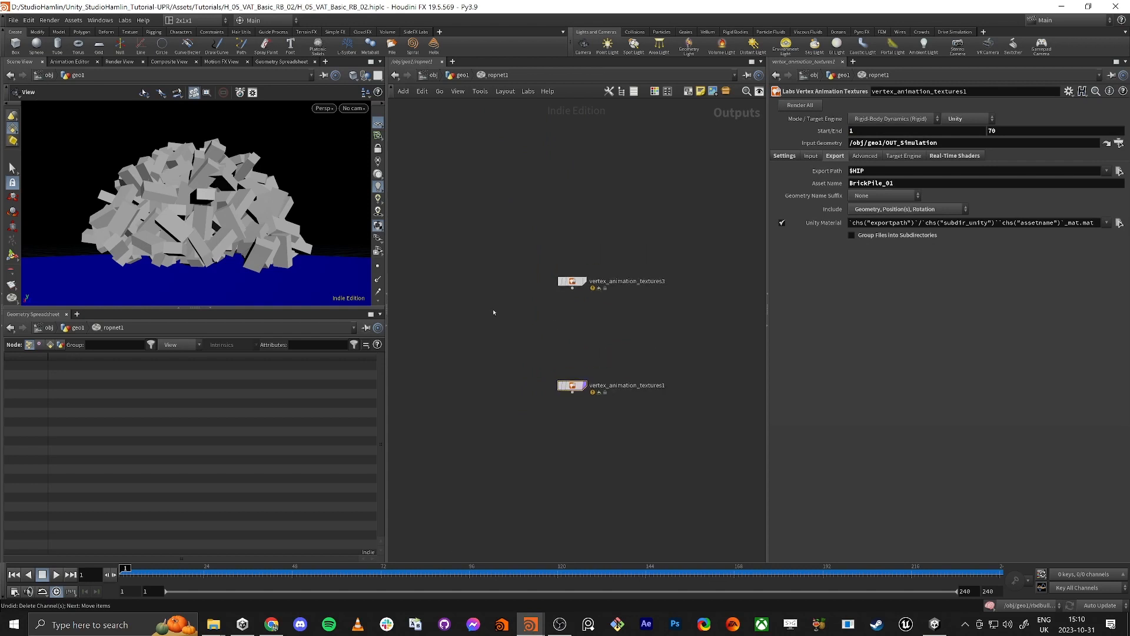
Step: Compare a fresh Labs Vertex Animation Textures node's Start/End range with that of vertex_animation_textures1, then delete the fresh node
key("Tab")
type("vat")
left_click(653, 328)
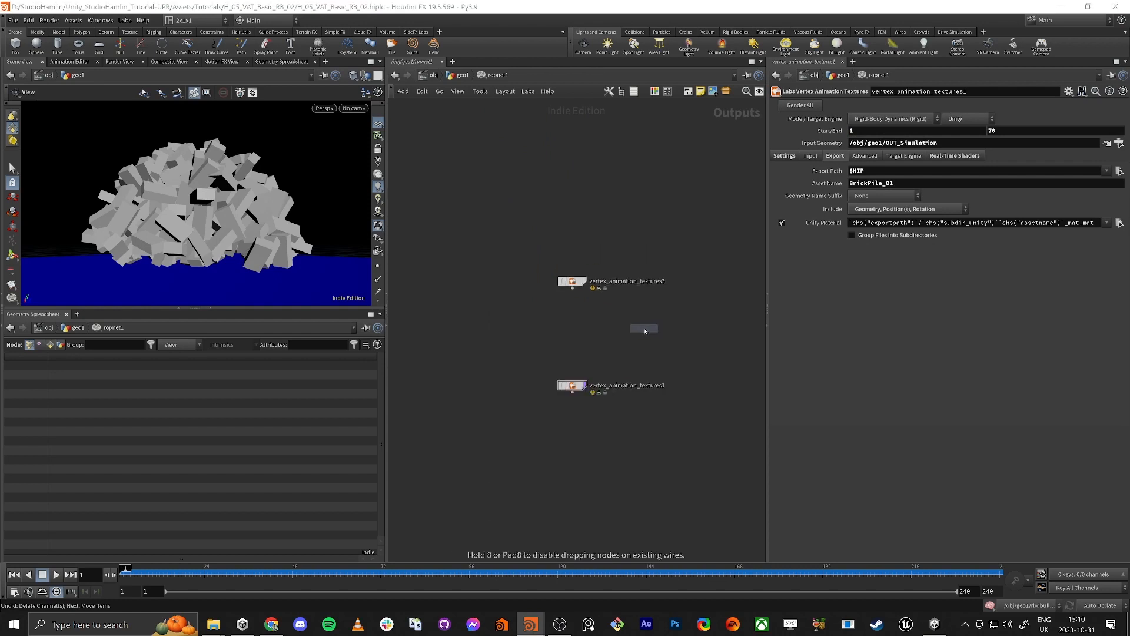
left_click(586, 327)
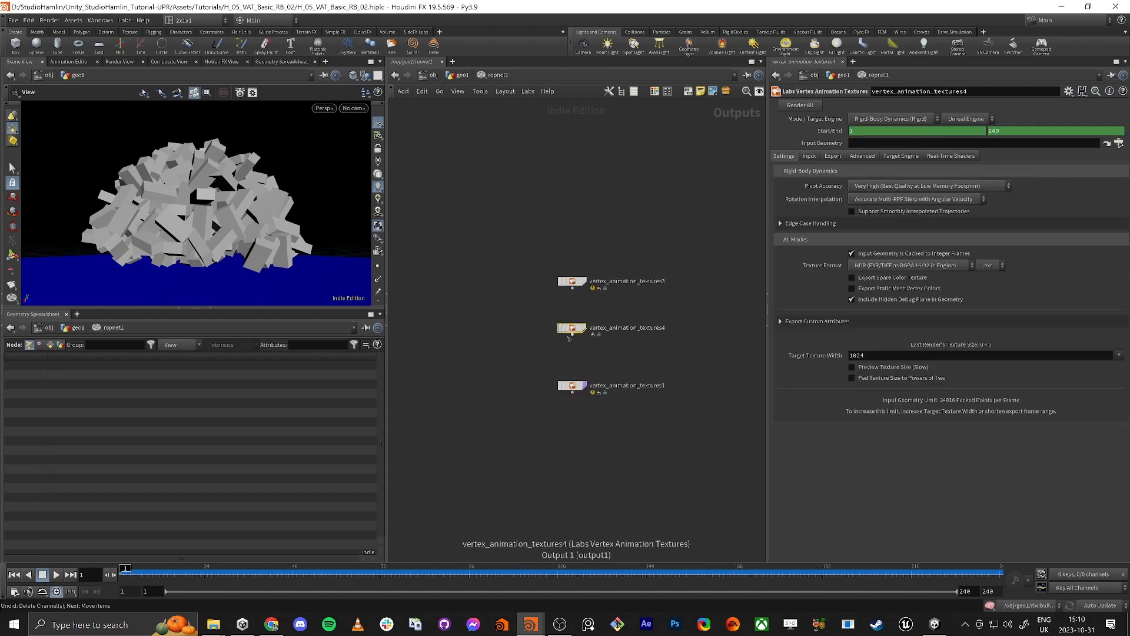
left_click(568, 386)
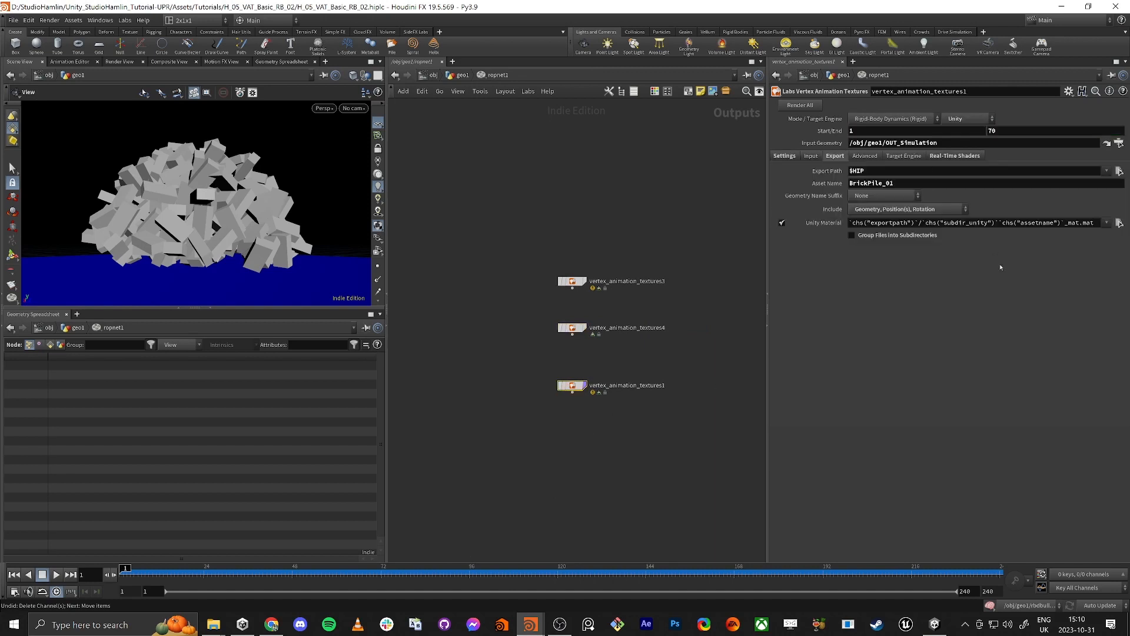
left_click(572, 328)
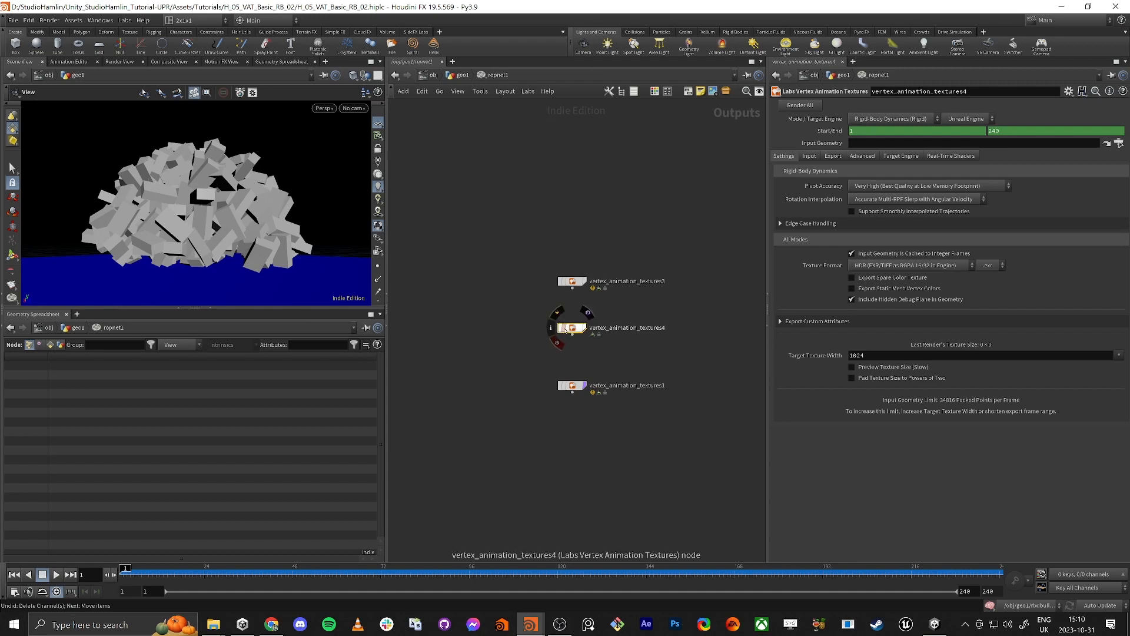
left_click_drag(566, 326, 560, 485)
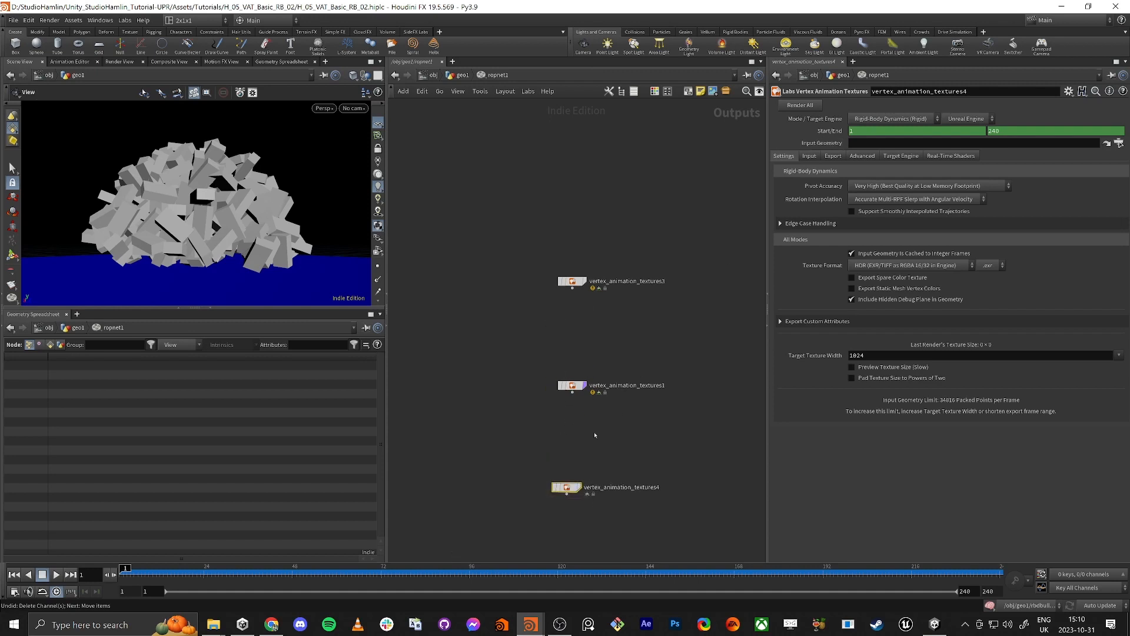
key("Delete")
Step: Delete vertex_animation_textures1 and centre vertex_animation_textures3 in the network
left_click_drag(536, 396, 591, 364)
key("Delete")
left_click_drag(574, 280, 573, 343)
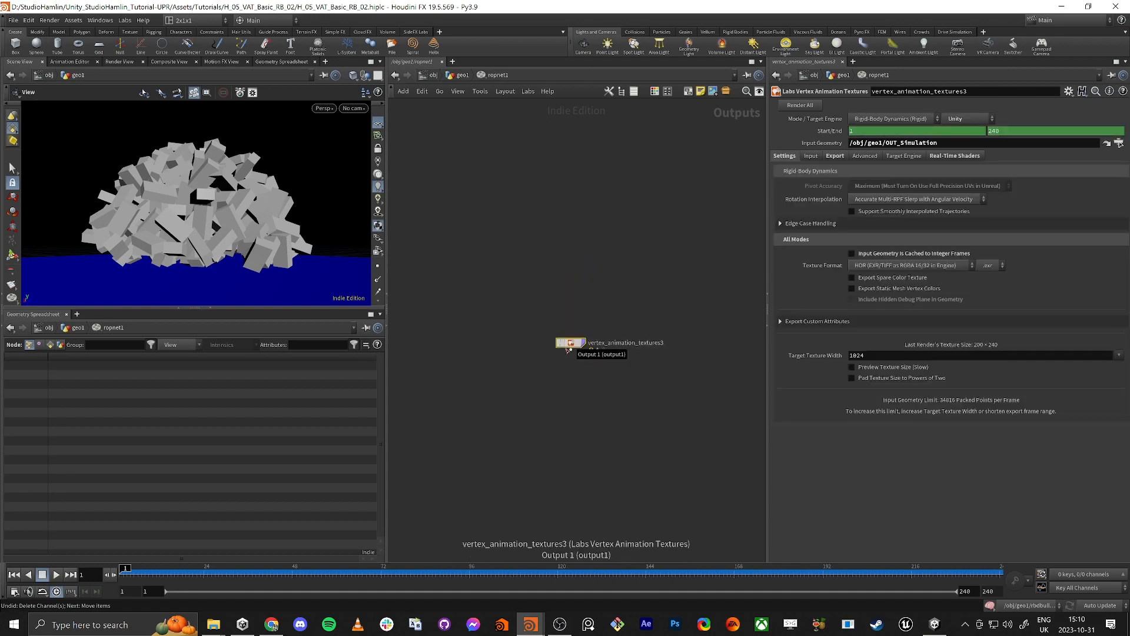
Step: Examine the export settings of vertex_animation_textures3 and the expressions behind its Start/End range
left_click(835, 157)
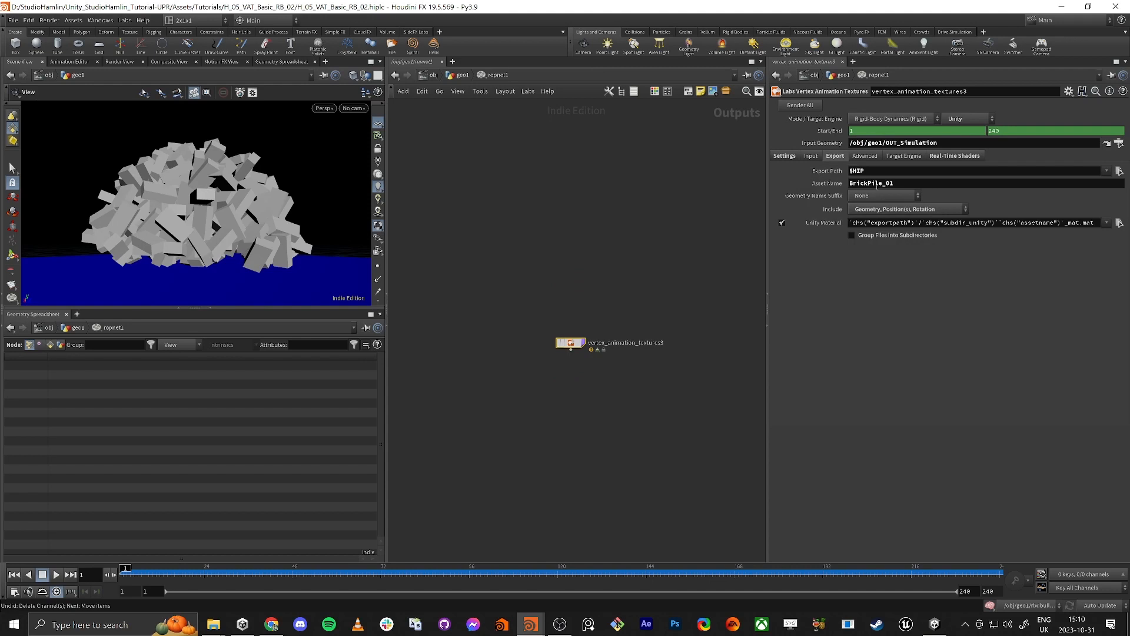
left_click(785, 156)
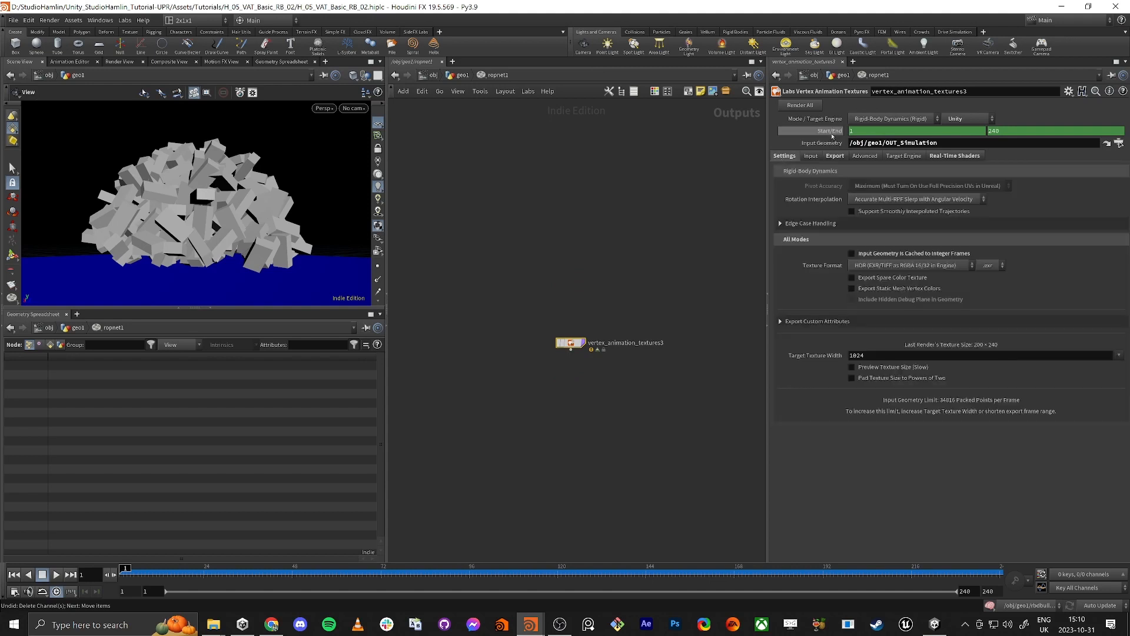
left_click(832, 135)
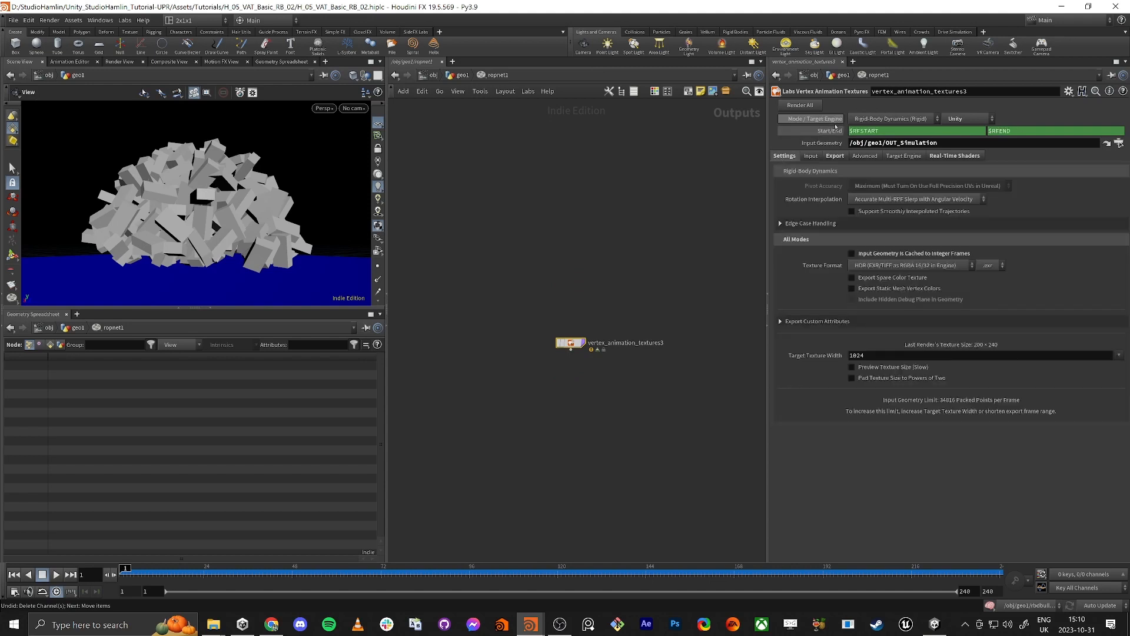
left_click(830, 131)
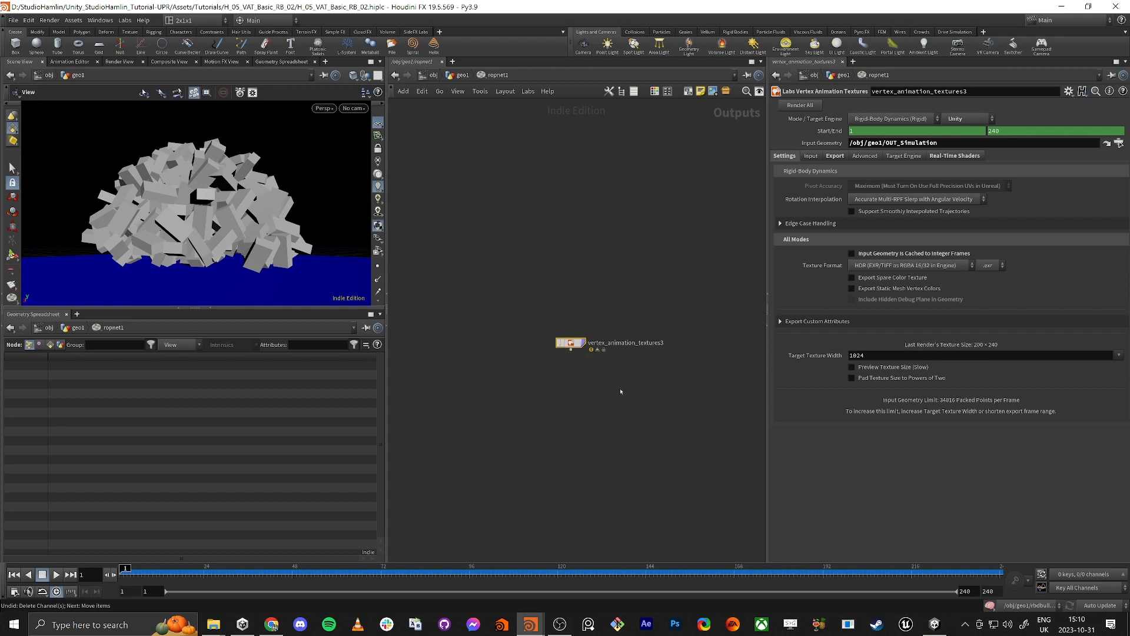
Step: Render all outputs of vertex_animation_textures3, switch to Unity, and assign BrickPile_01_rot as the rotation texture of BrickPile_01_mat
left_click(810, 106)
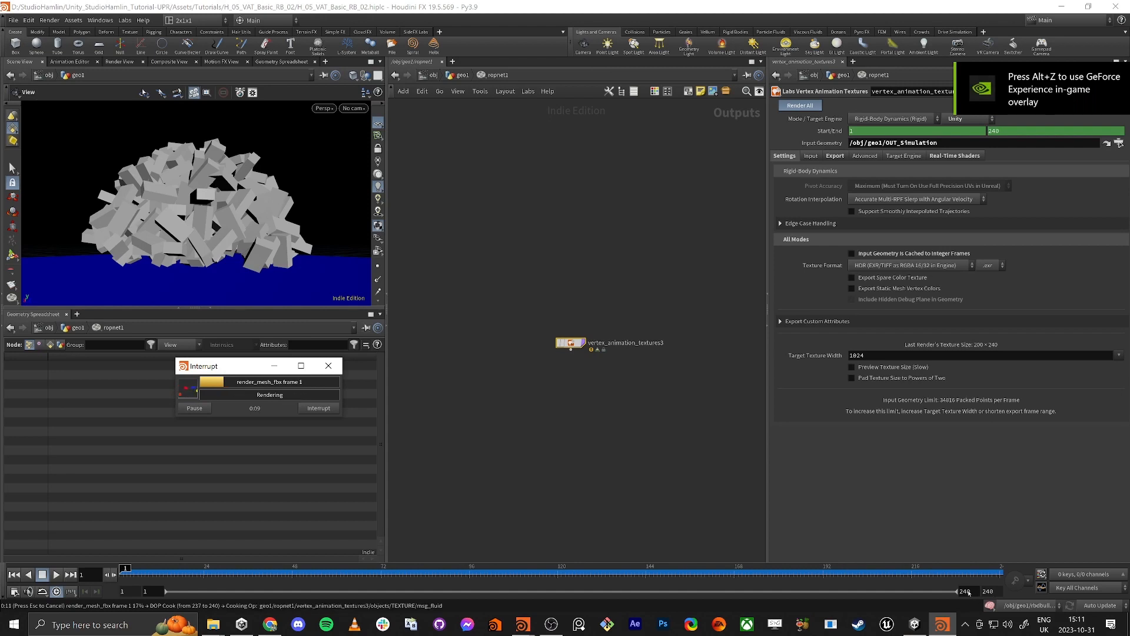
key("alt+Tab")
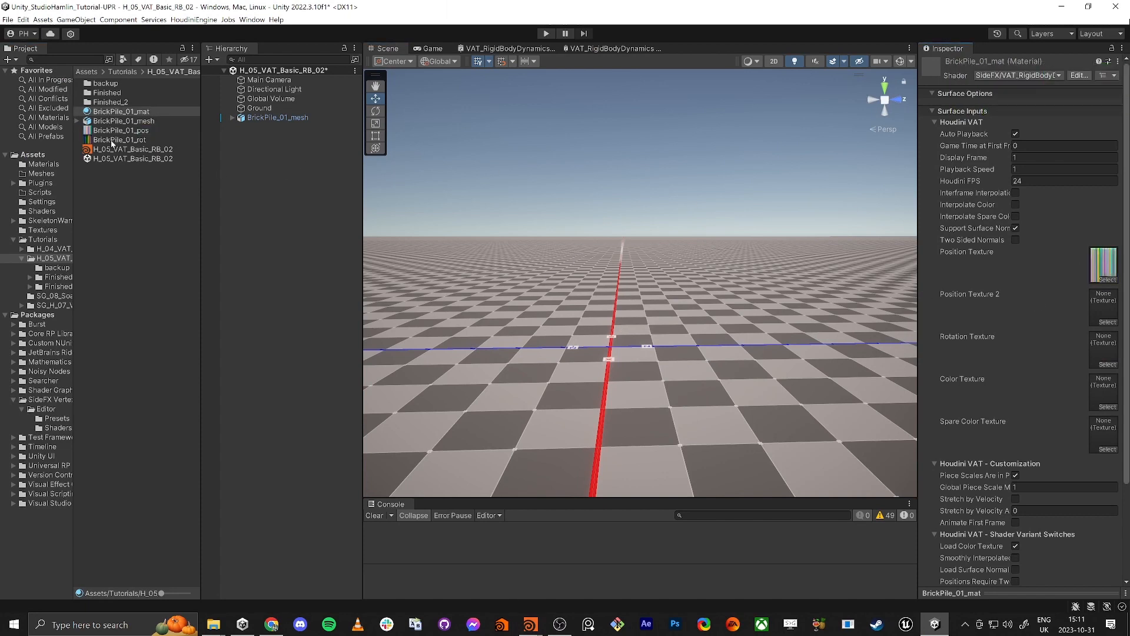
left_click_drag(112, 143, 1104, 349)
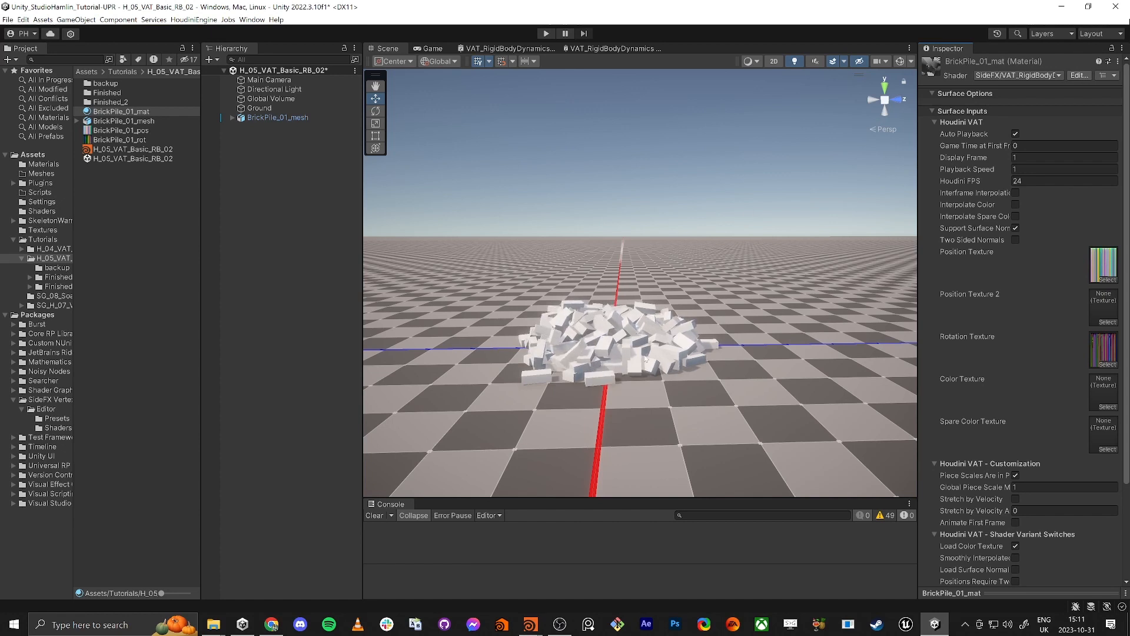
Step: In Houdini, remove the Start/End expressions of vertex_animation_textures3 and set its end frame to a fixed 70
key("alt+Tab")
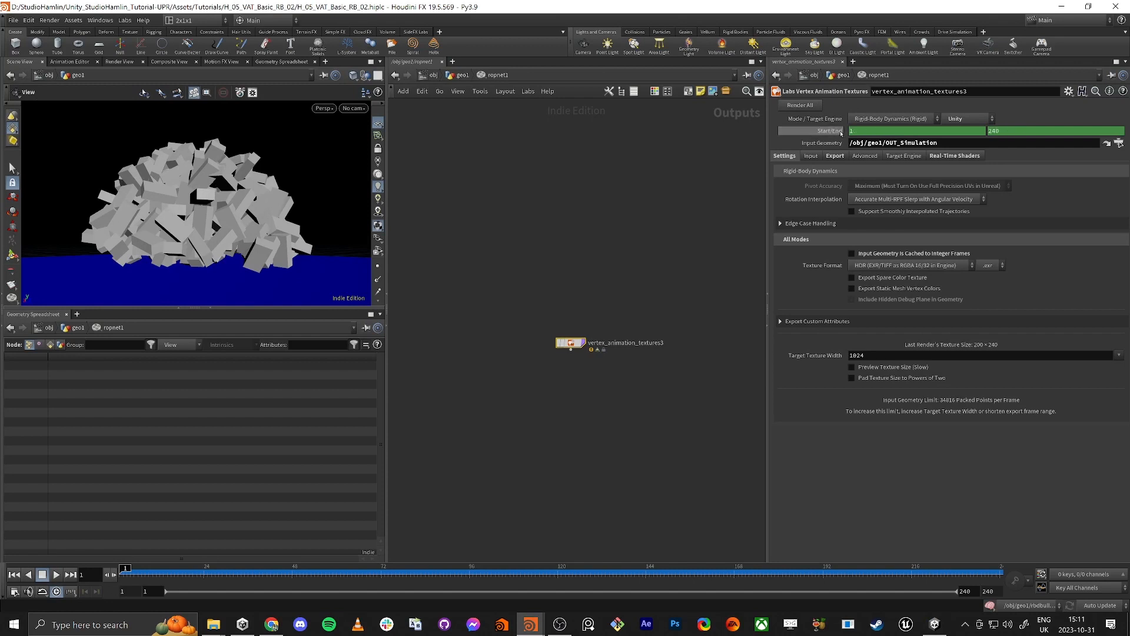
left_click(836, 131, "ctrl+shift")
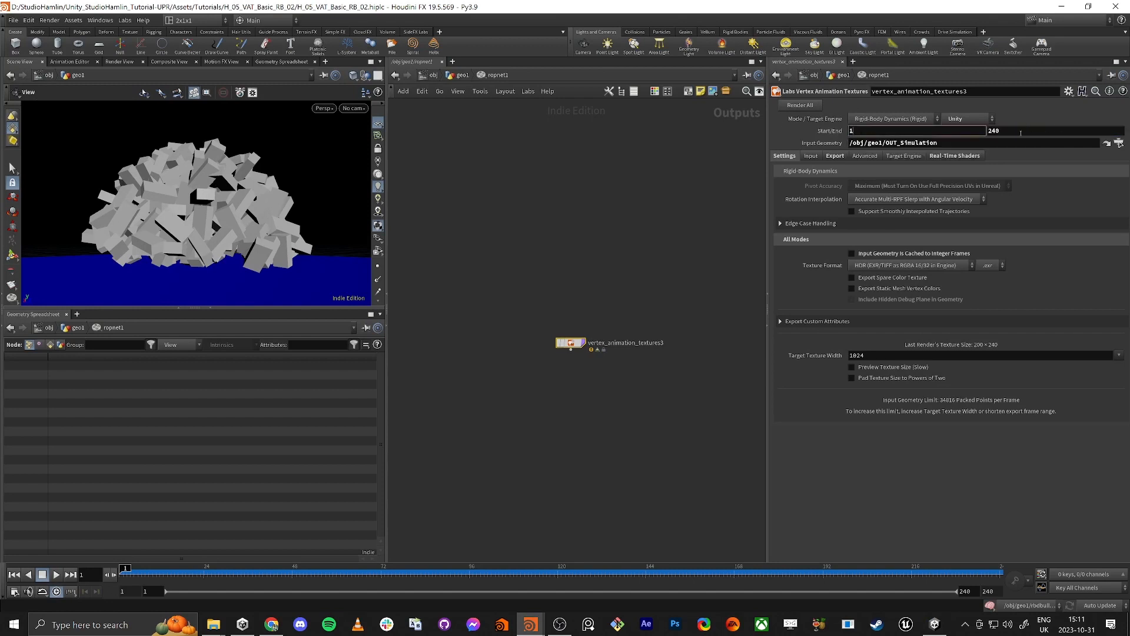
key("Tab")
type("70")
key("Tab")
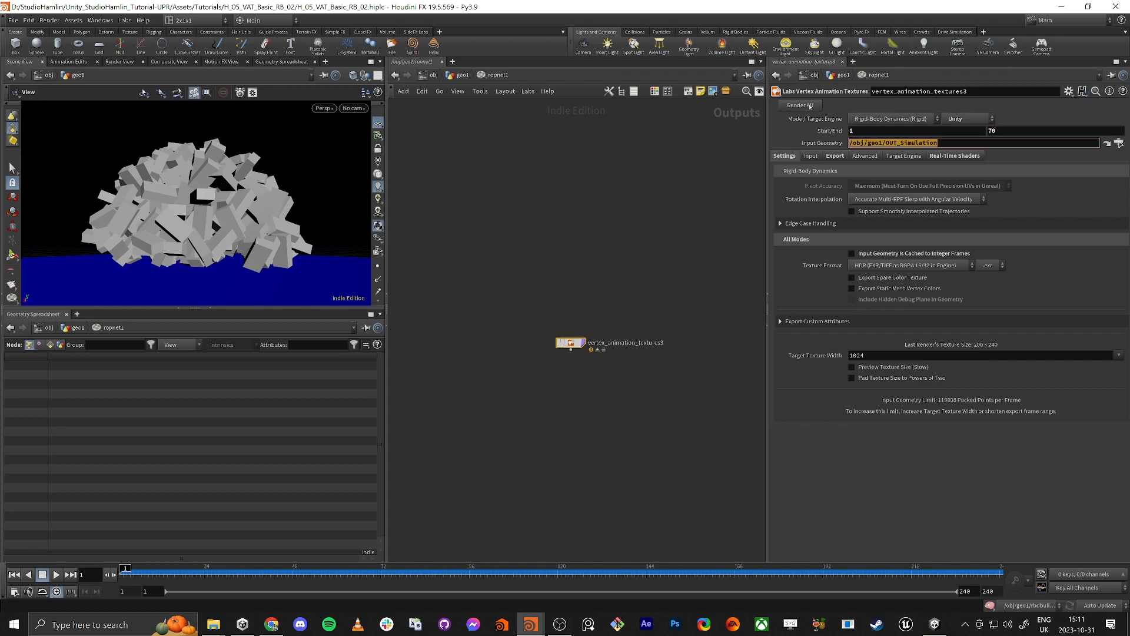
Step: Render all with the fixed frame range and assign BrickPile_01_rot to BrickPile_01_mat again in Unity to test the playback
left_click(812, 106)
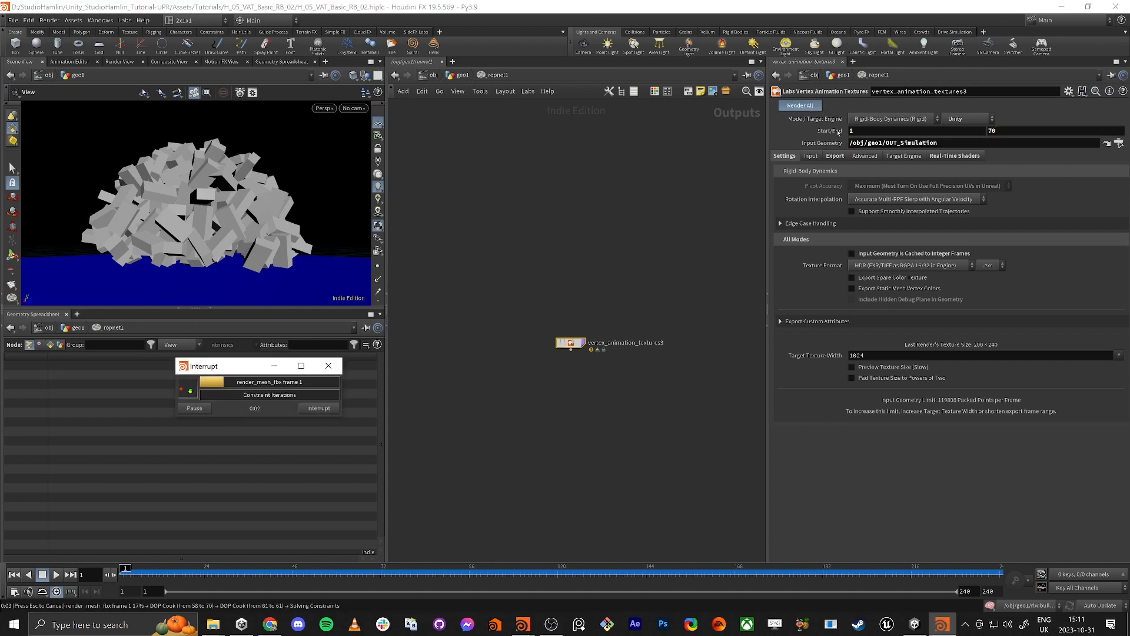
key("alt+Tab")
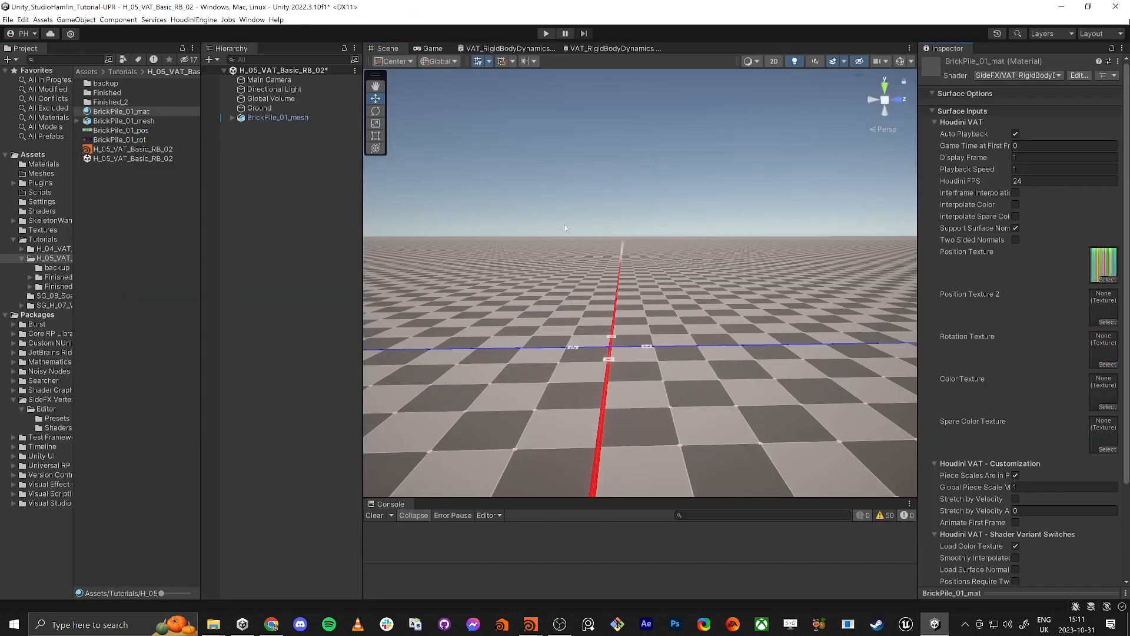
left_click_drag(870, 271, 1104, 350)
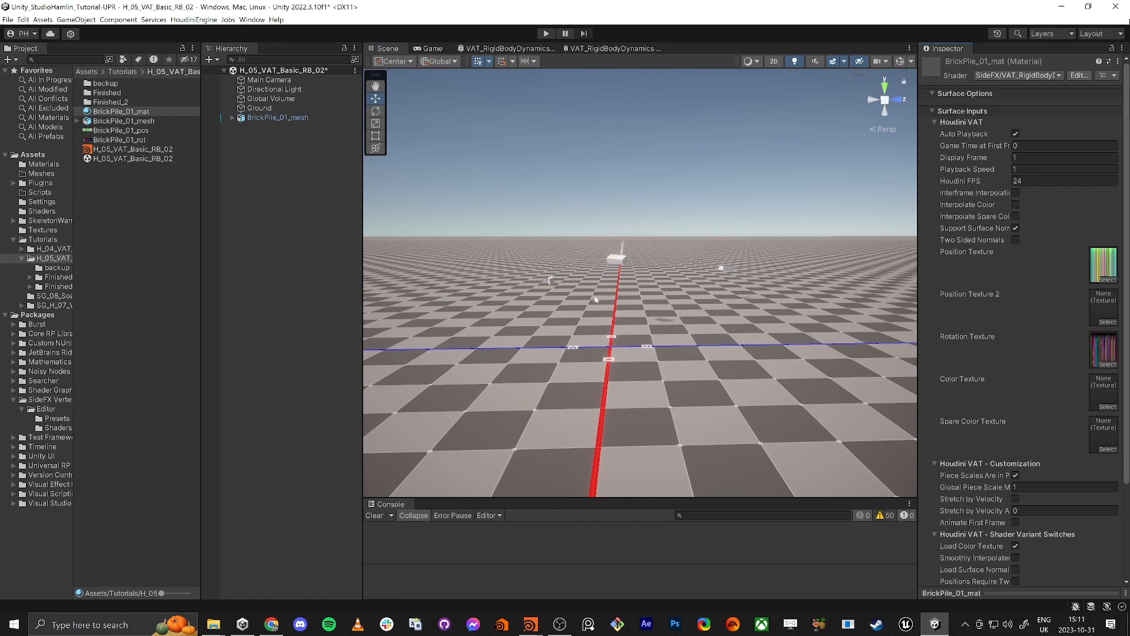
Step: Switch back to Houdini and undo the end frame change and the removal of the Start/End expressions
key("alt+Tab")
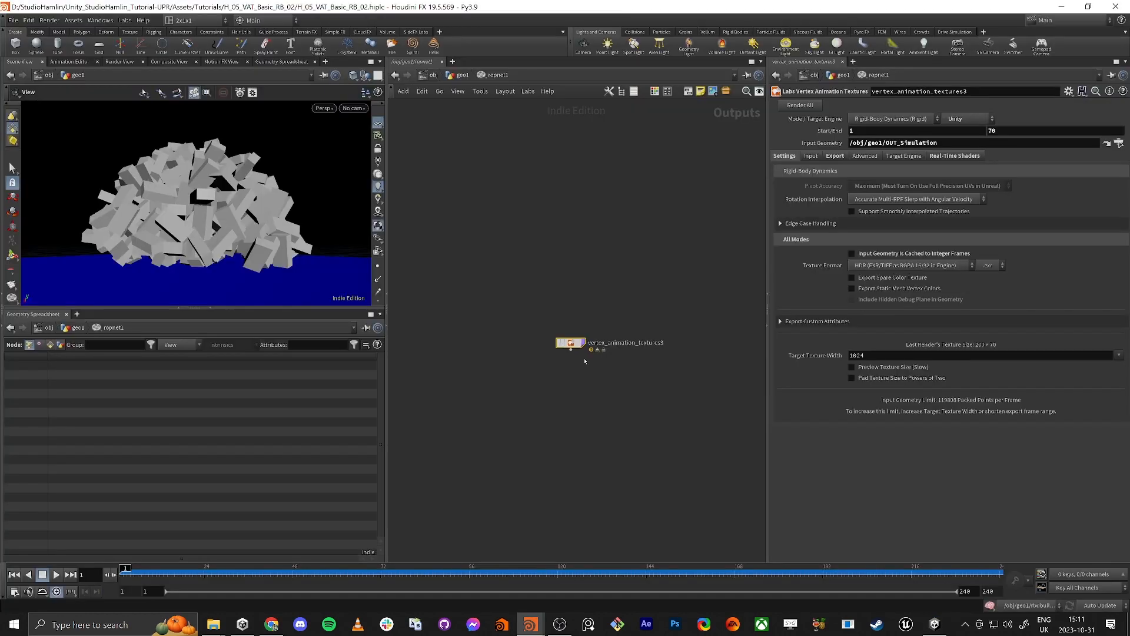
key("ctrl+z")
key("ctrl+z")
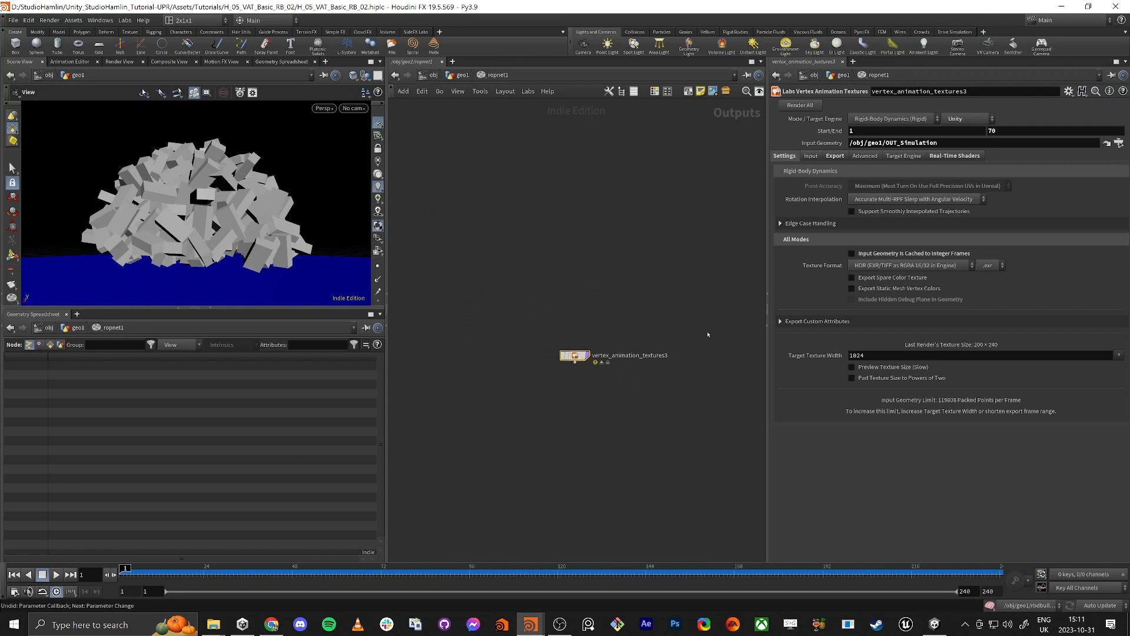
key("ctrl+z")
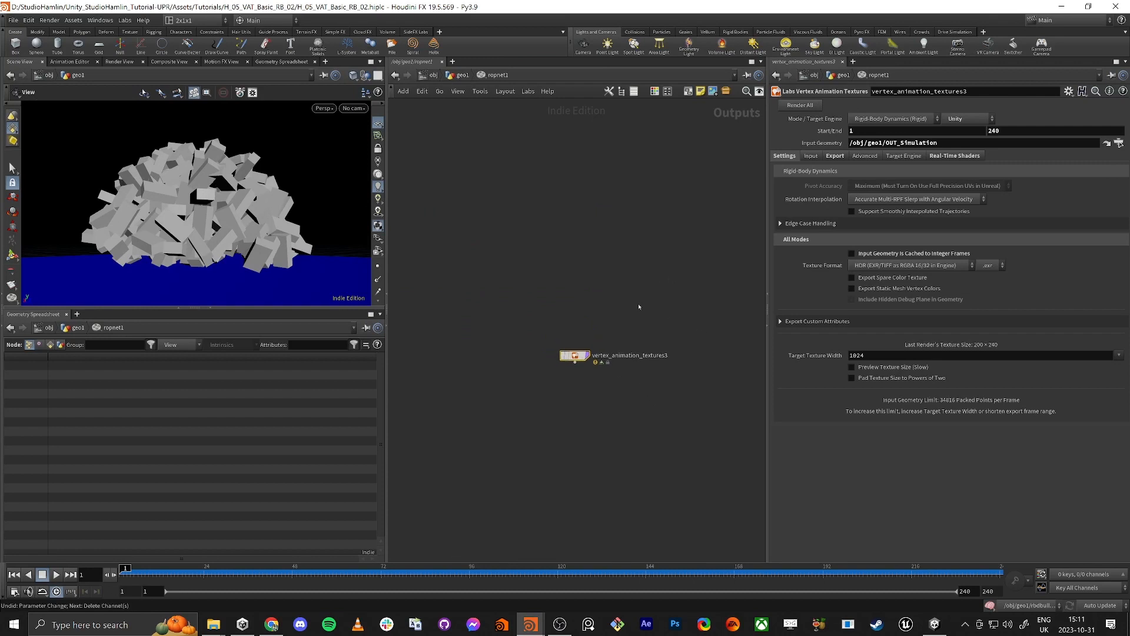
key("ctrl+z")
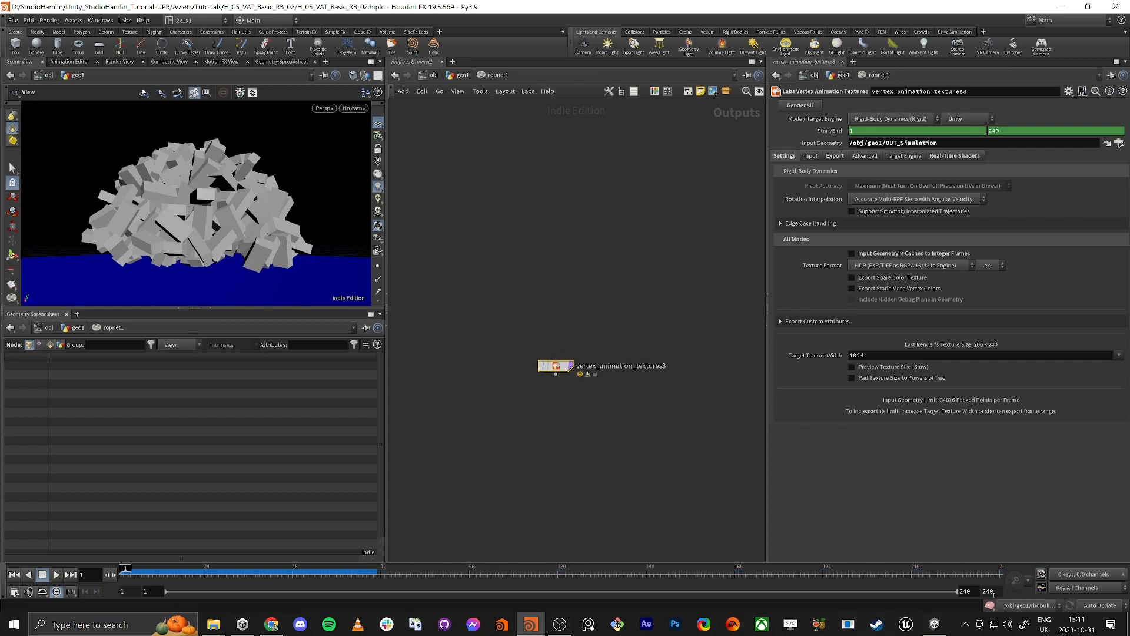
Step: Set the timeline's end frame to 70 and render all outputs of vertex_animation_textures3 with its Start/End expressions intact
double_click(990, 591)
type("70")
key("Return")
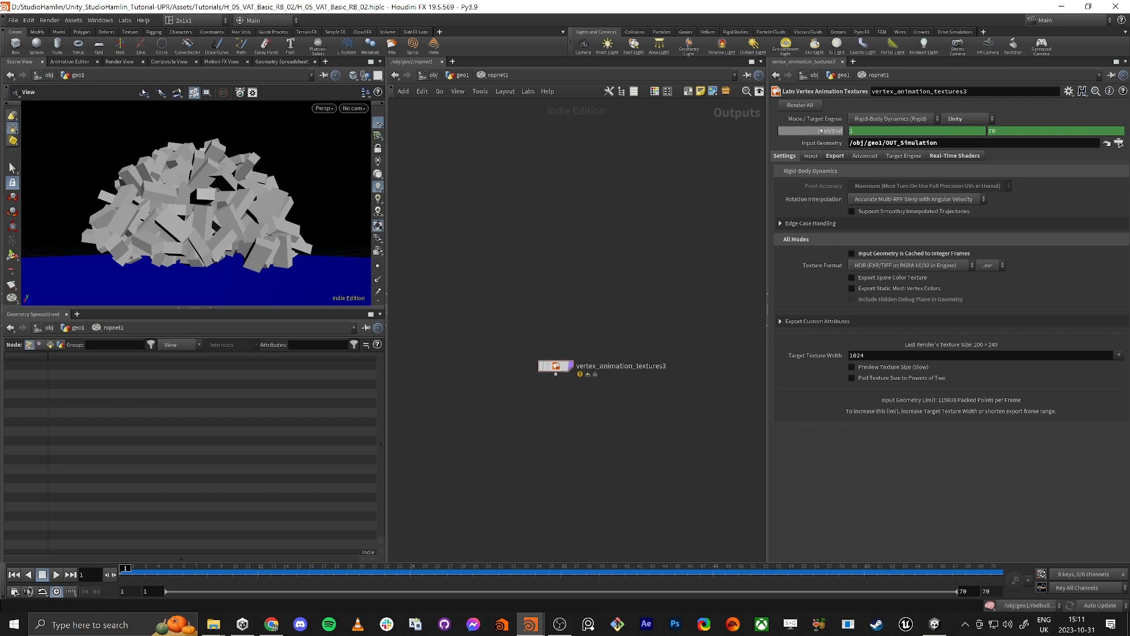
middle_click(827, 132, "ctrl")
left_click(825, 132)
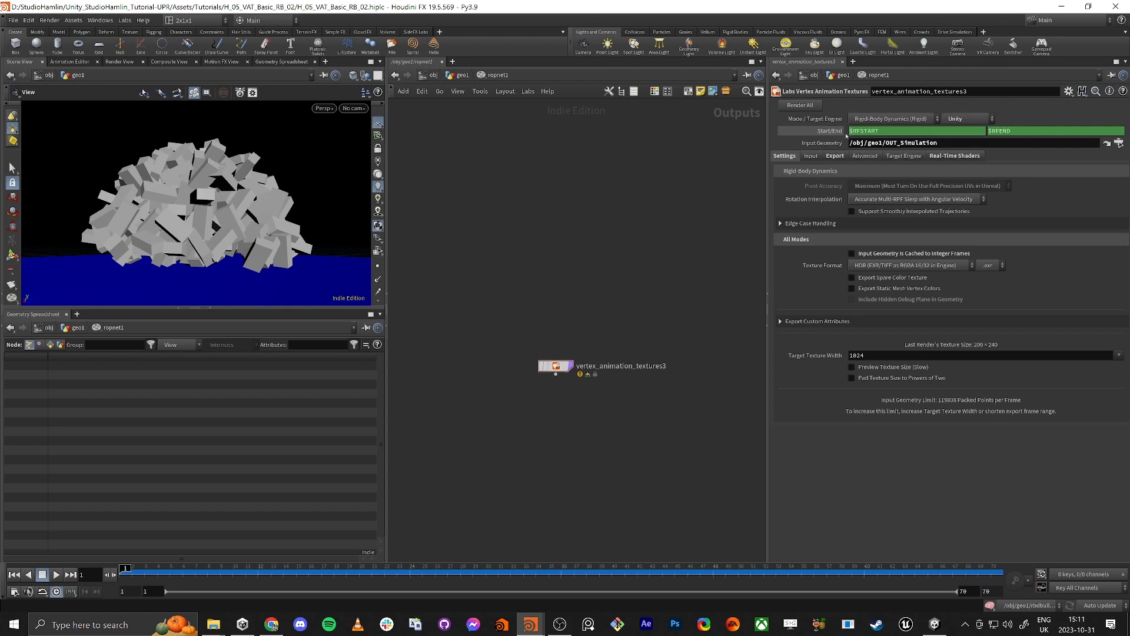
middle_click_drag(617, 187, 611, 194)
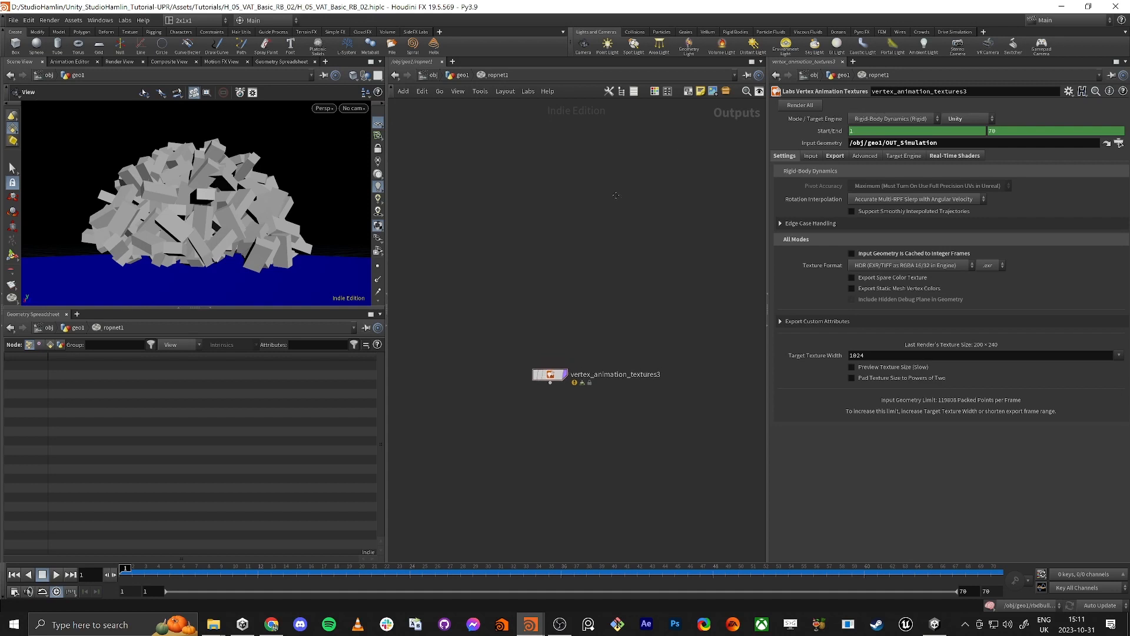
left_click(806, 105)
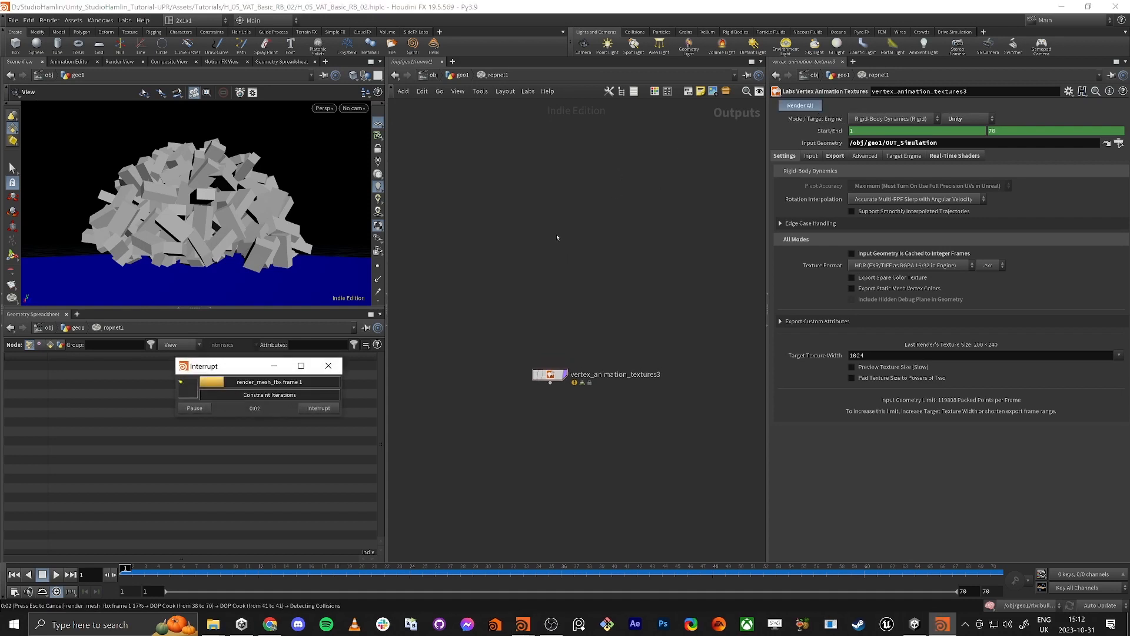
Step: Switch to Unity and assign BrickPile_01_pos as Position Texture and BrickPile_01_rot as Rotation Texture of BrickPile_01_mat
key("alt+Tab")
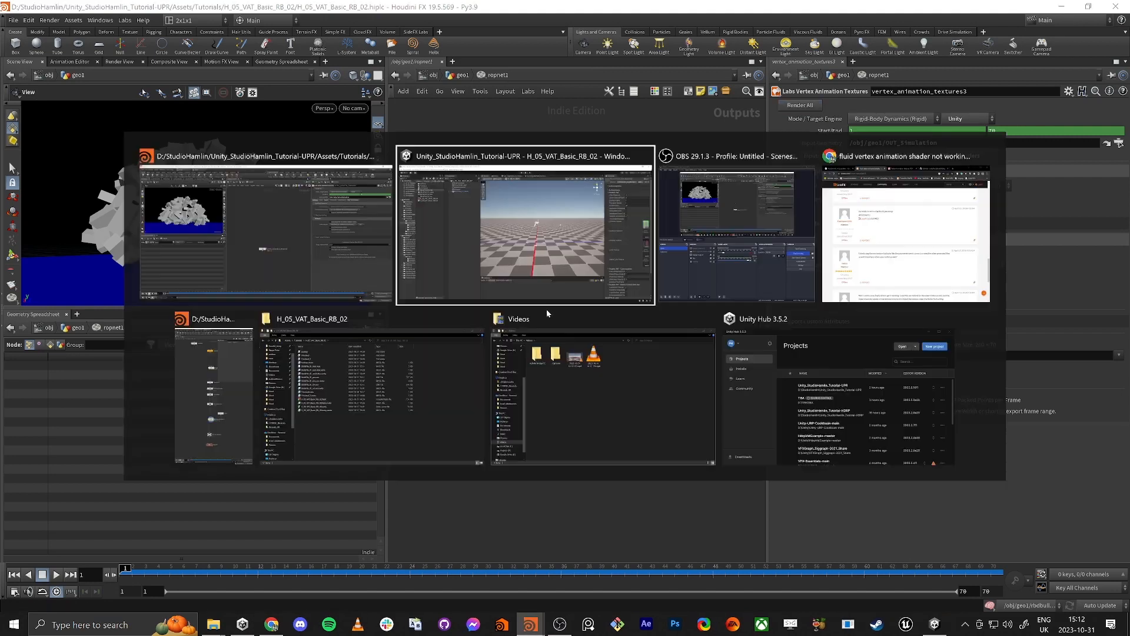
key("alt+Tab")
left_click(252, 228, "alt")
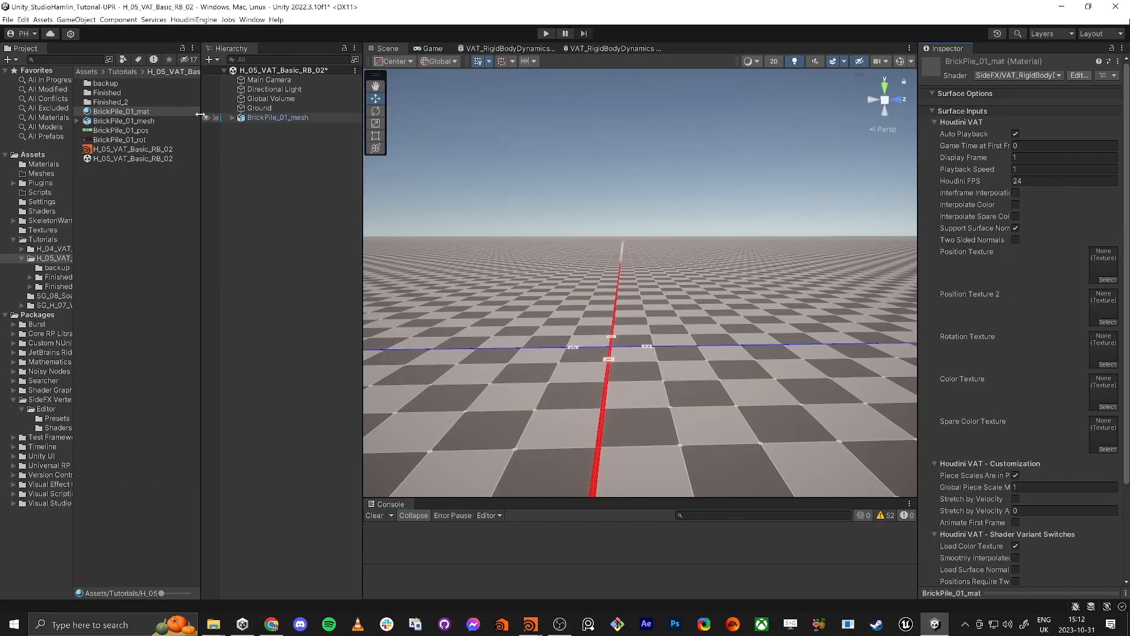
left_click_drag(1034, 251, 1104, 265)
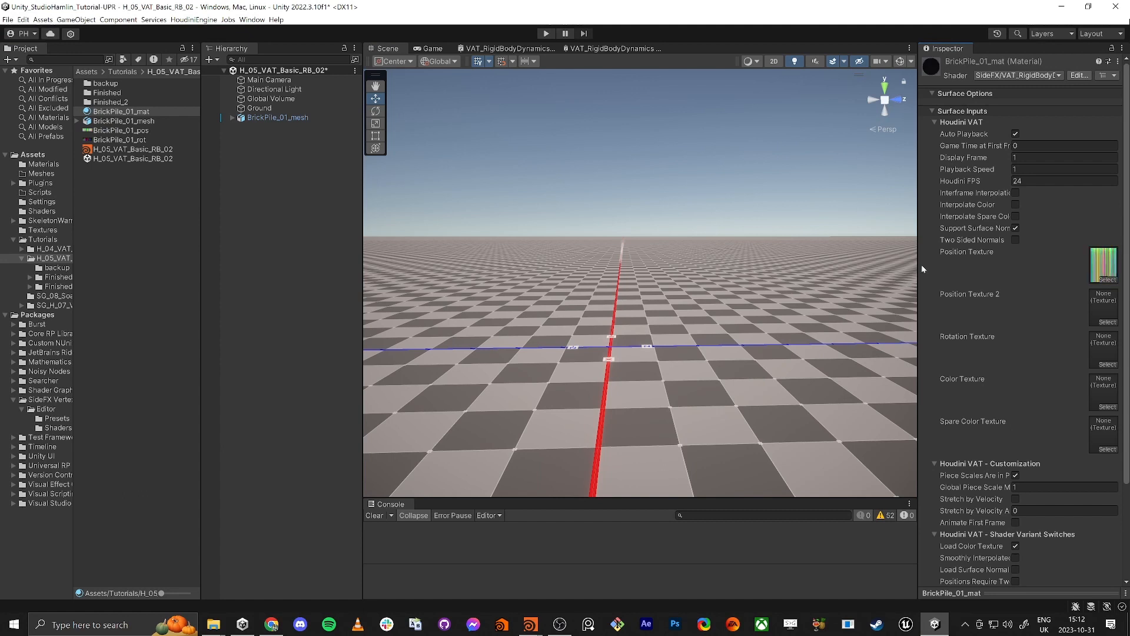
left_click_drag(125, 136, 1104, 352)
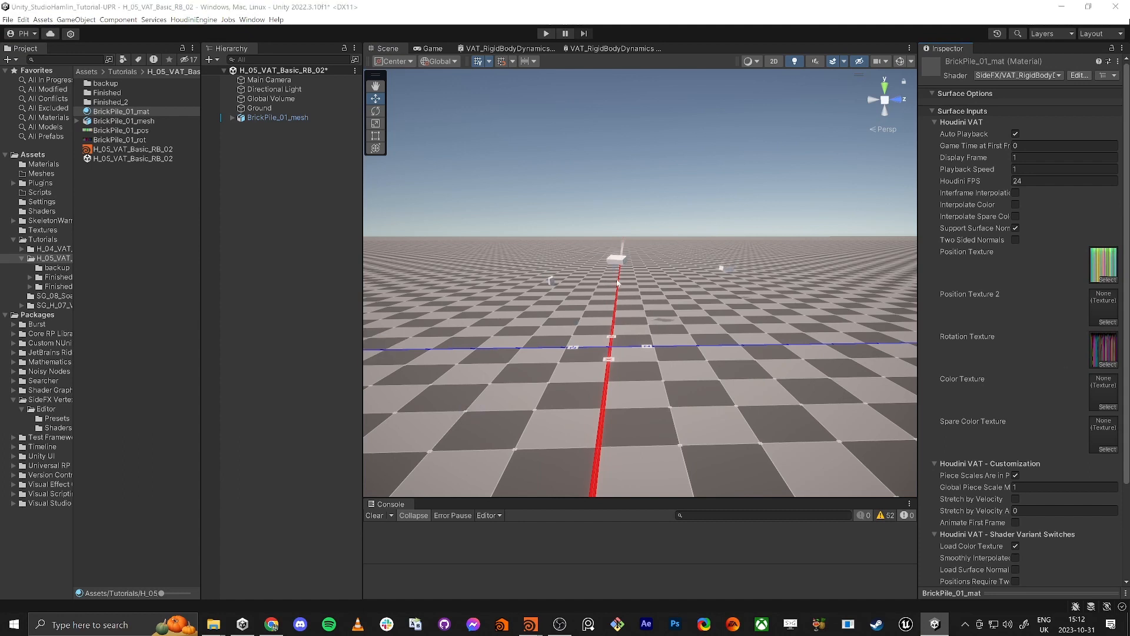
Step: Switch back to Houdini, set the timeline's end frame to 240, render all outputs of vertex_animation_textures3 and return to the geo1 network
key("alt+Tab")
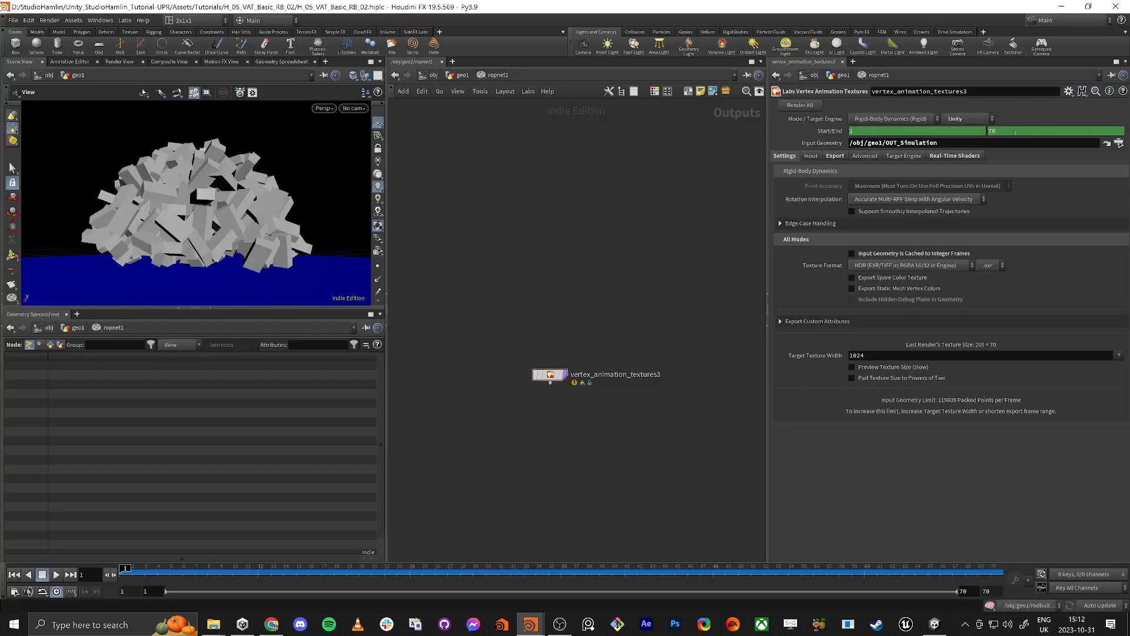
key("ctrl+z")
key("ctrl+z")
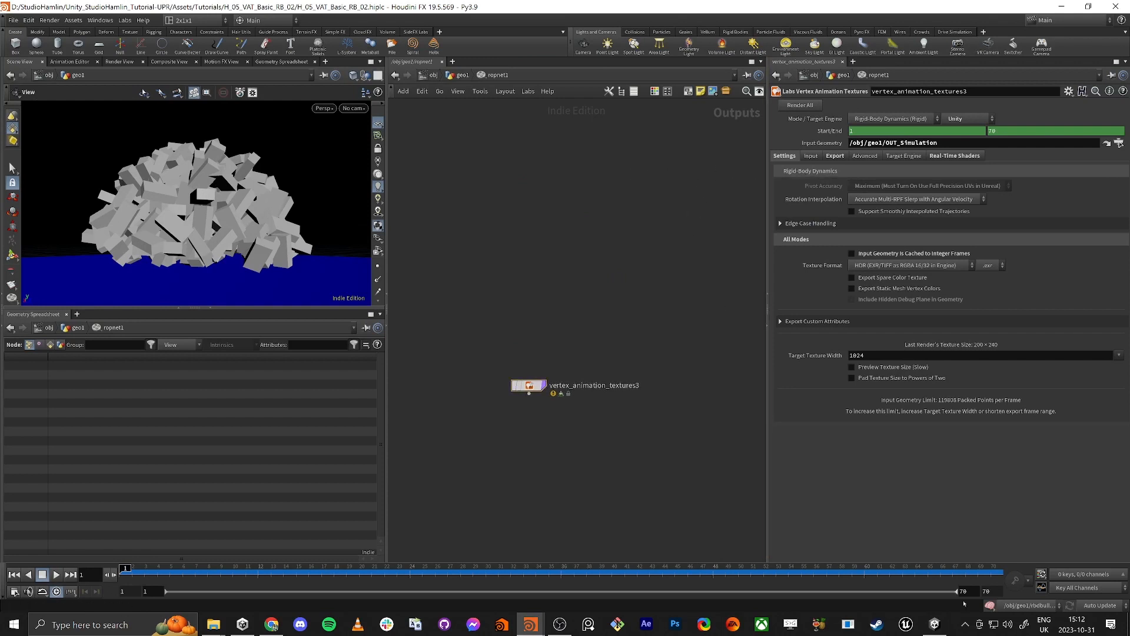
left_click(996, 594)
type("240")
key("Return")
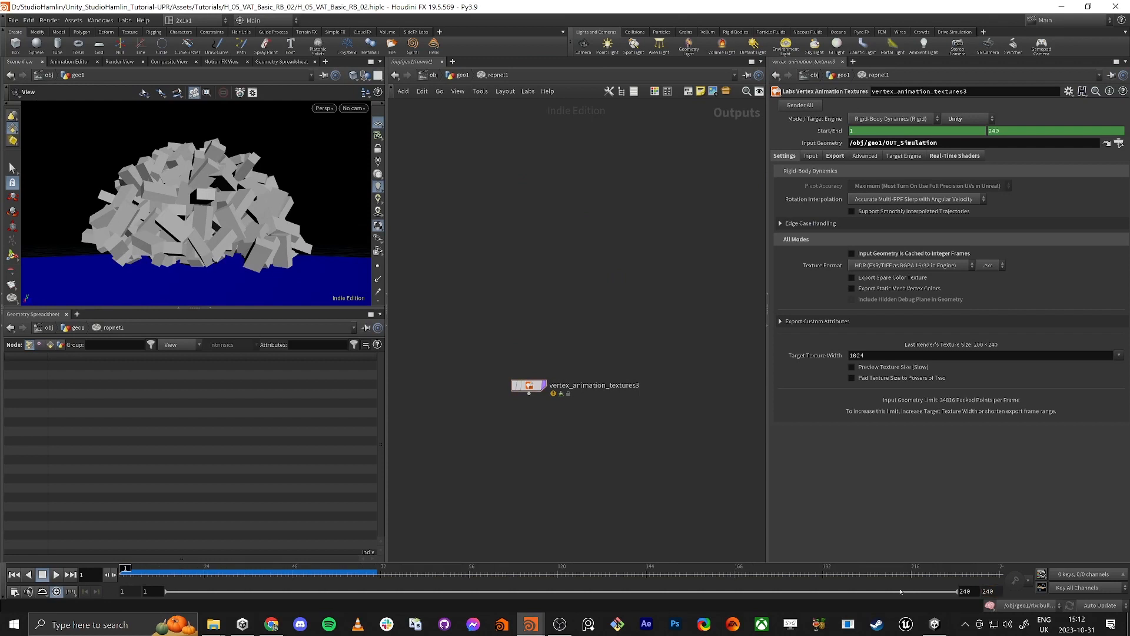
key("h")
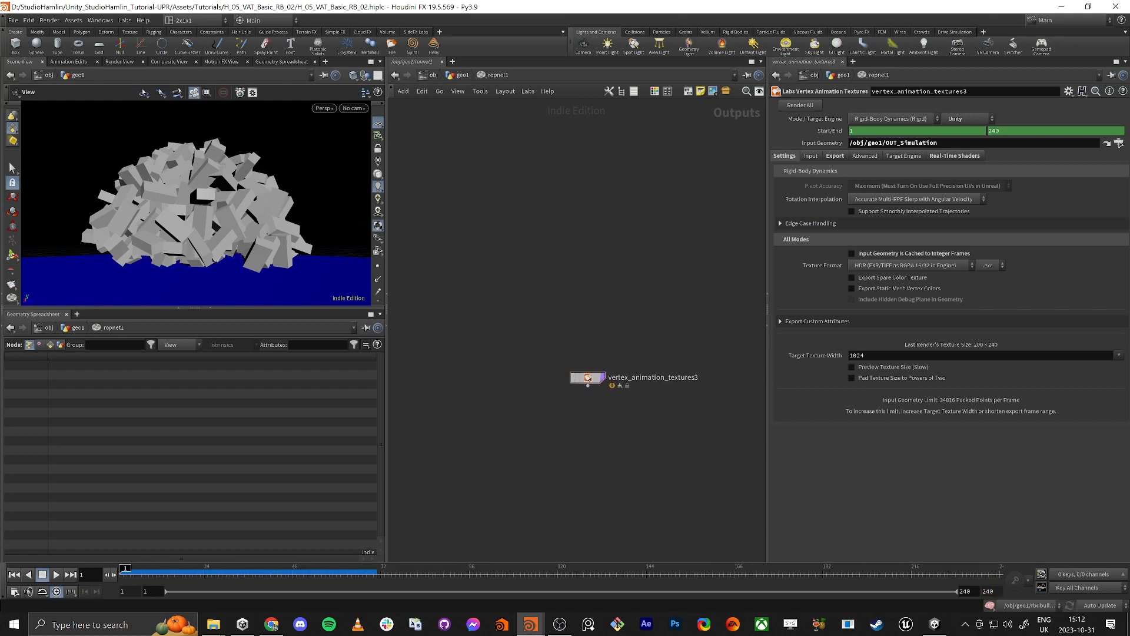
left_click_drag(588, 377, 575, 389)
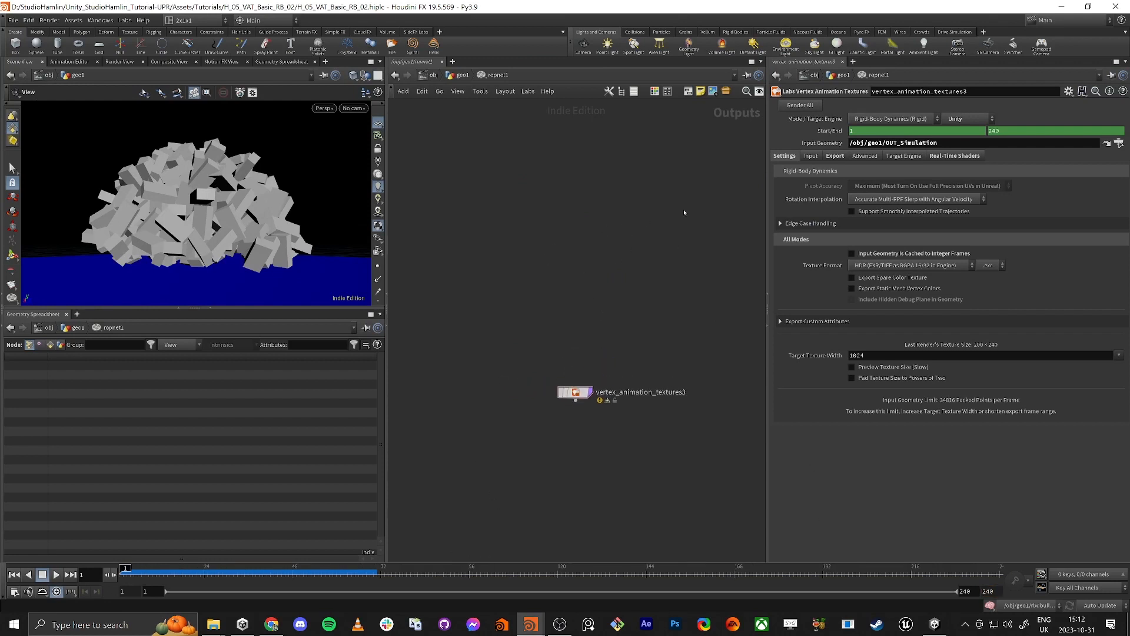
middle_click_drag(534, 261, 524, 284)
left_click(802, 105)
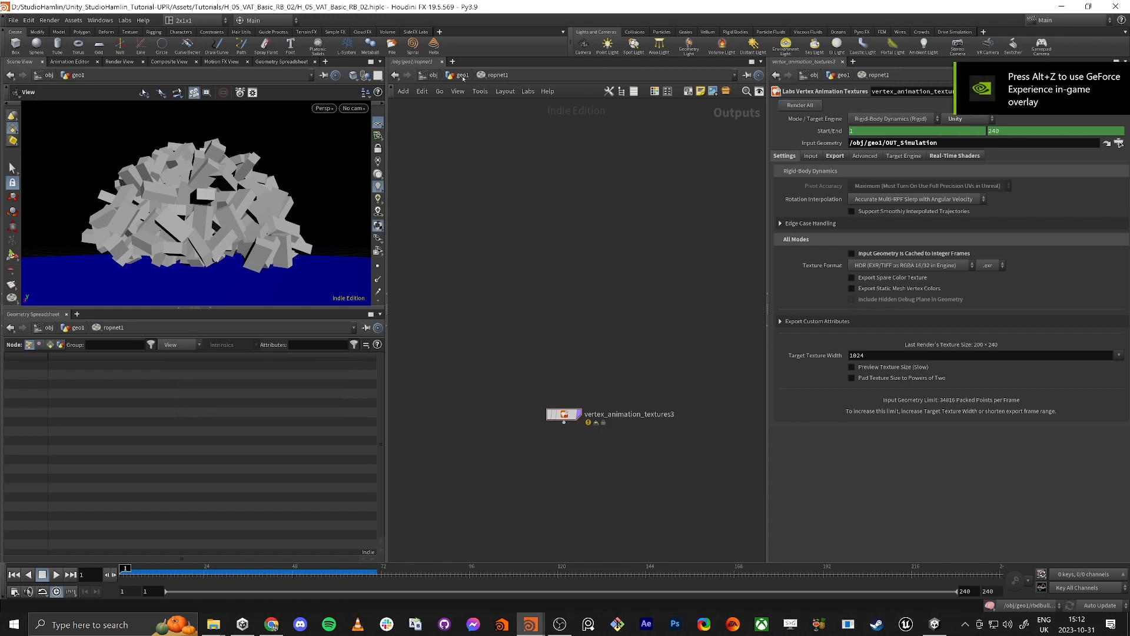
left_click(461, 75)
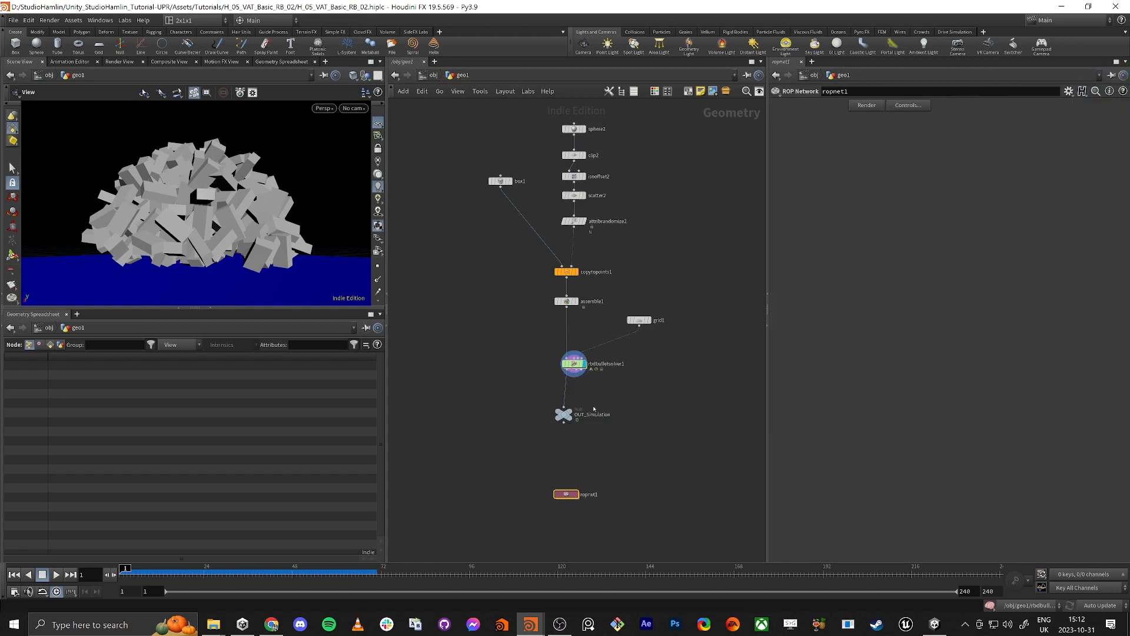
Step: Switch to Unity and reassign the newly rendered BrickPile_01_pos and BrickPile_01_rot as Position and Rotation Texture of BrickPile_01_mat
key("alt+Tab")
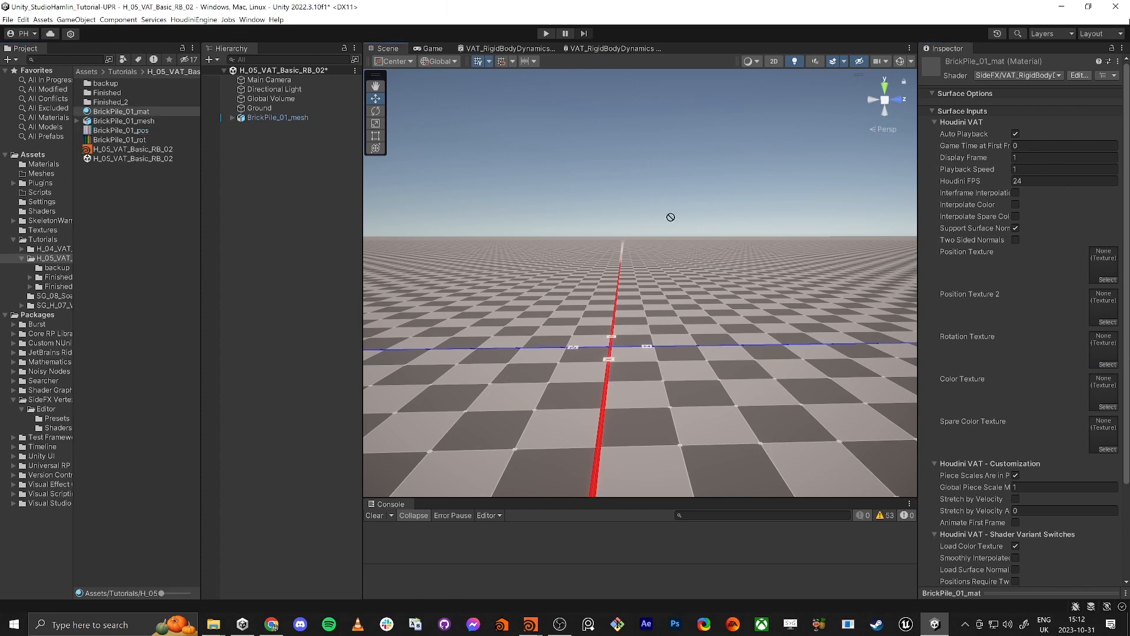
left_click_drag(670, 217, 1104, 265)
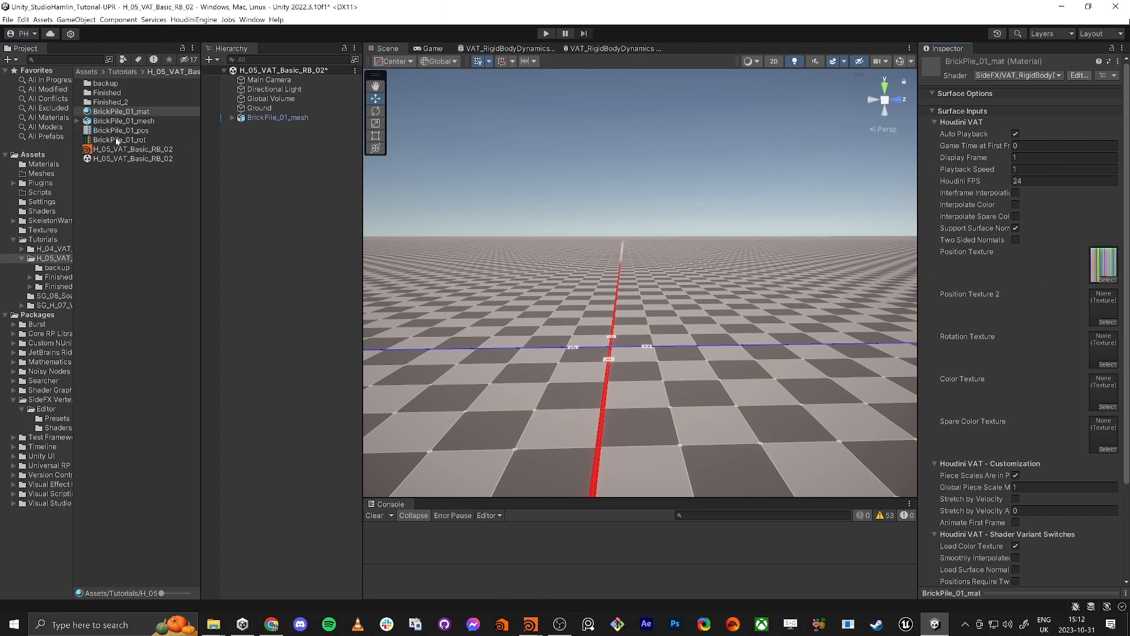
left_click_drag(923, 300, 1105, 351)
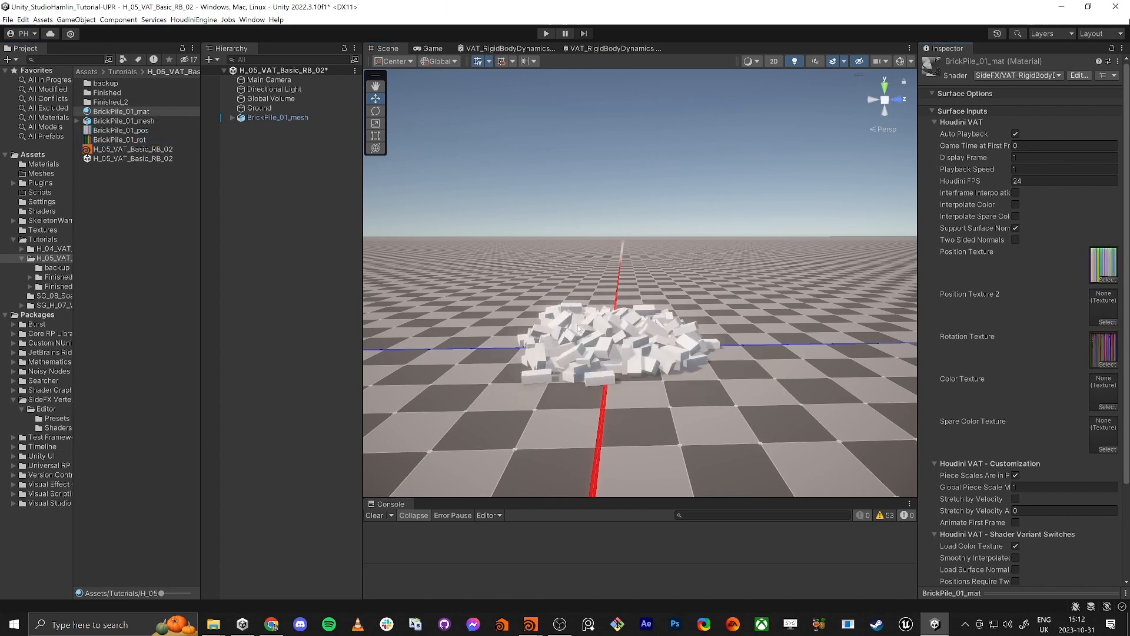
Step: Enable Interframe Interpolation on BrickPile_01_mat and check the brick pile's playback up close in the scene
right_click_drag(613, 344, 587, 361)
key("w")
key("s")
middle_click_drag(615, 310, 620, 251)
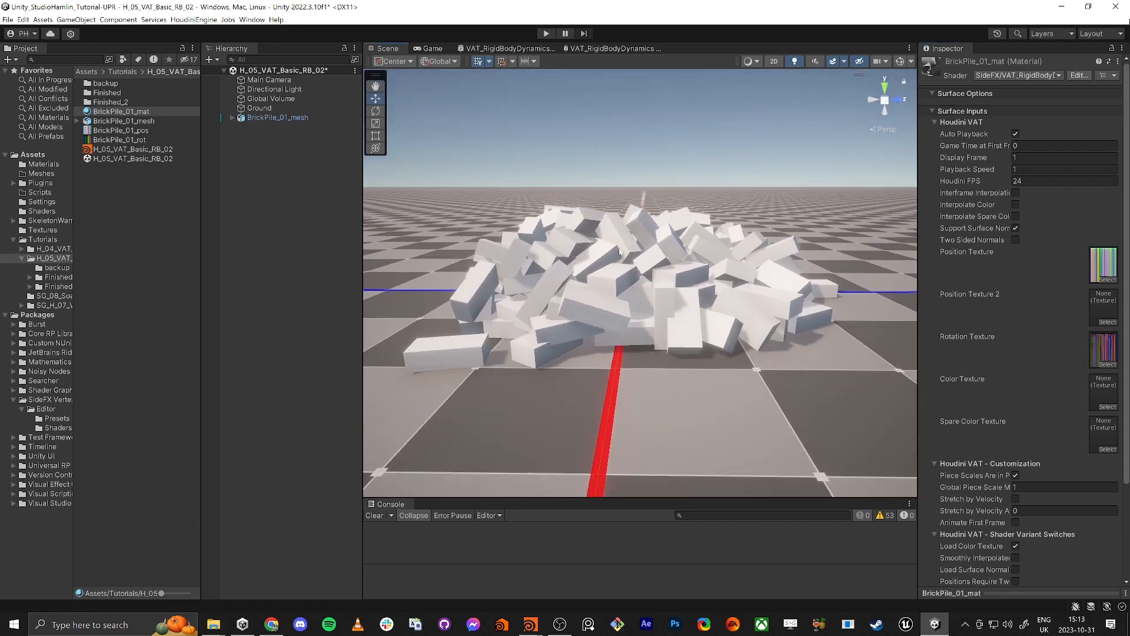
left_click(619, 251)
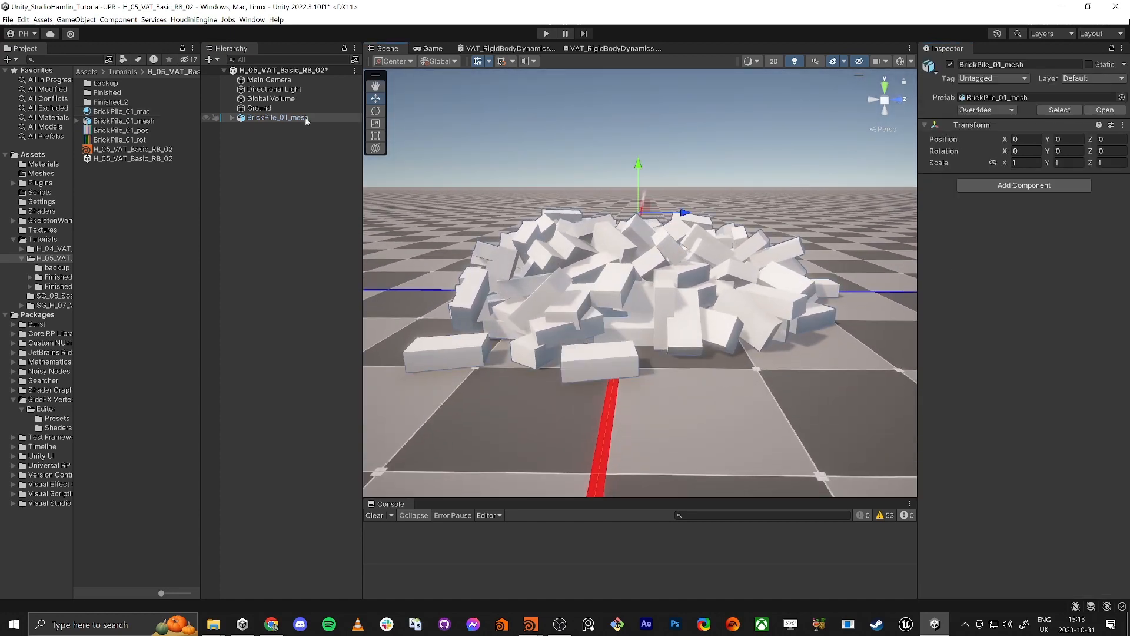
left_click(121, 112)
key("w")
right_click_drag(618, 256, 618, 250)
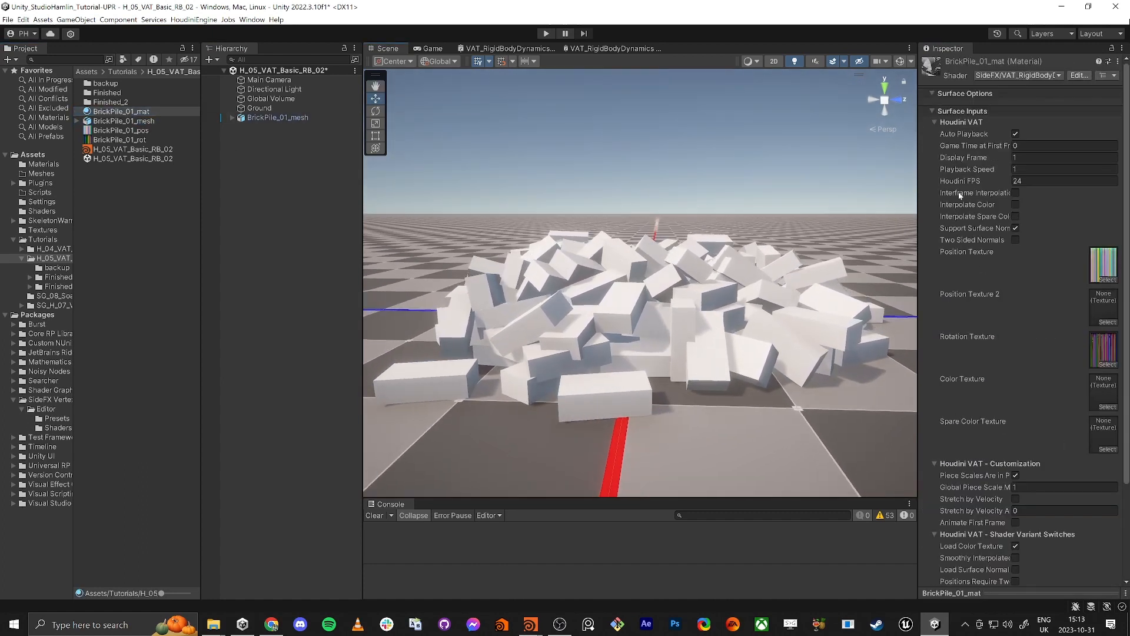
left_click(1016, 193)
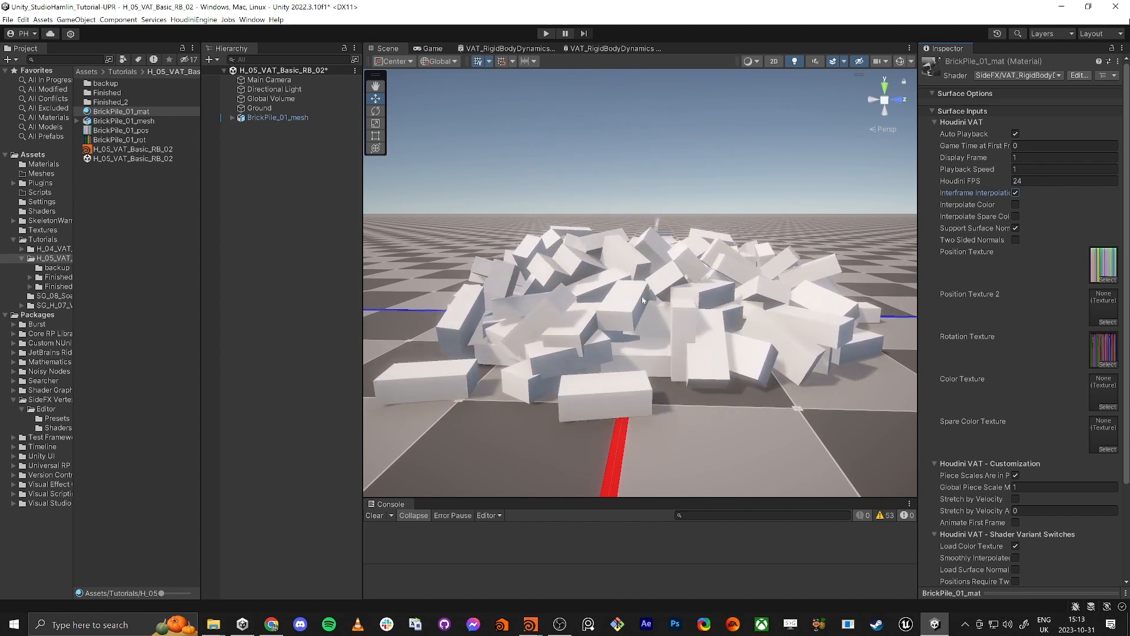
right_click_drag(642, 294, 589, 274)
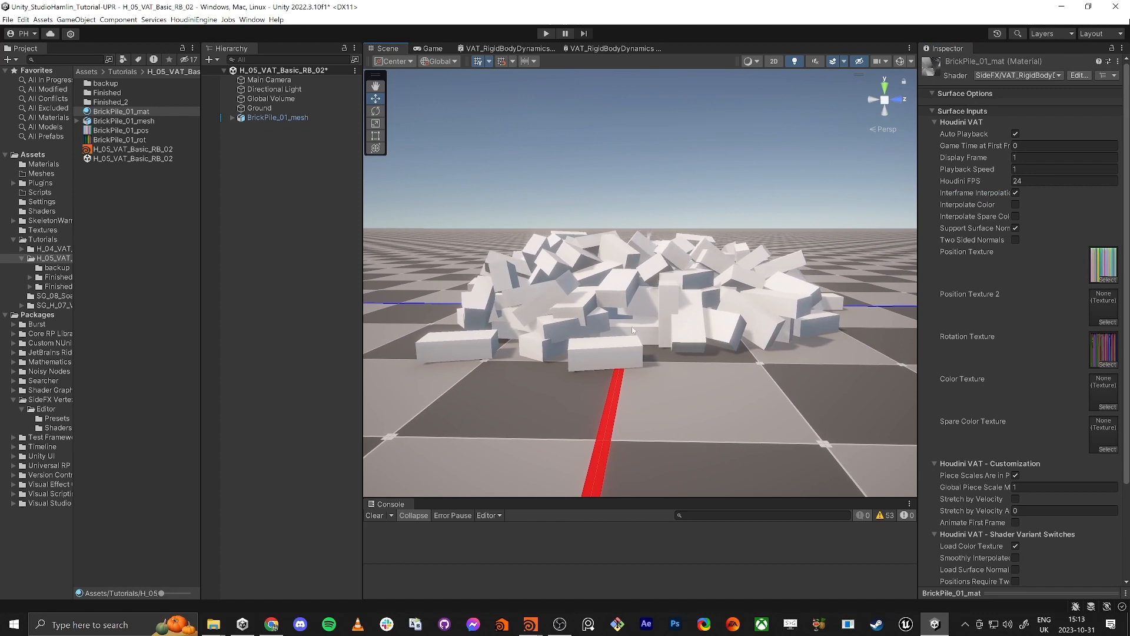
right_click_drag(662, 301, 652, 298)
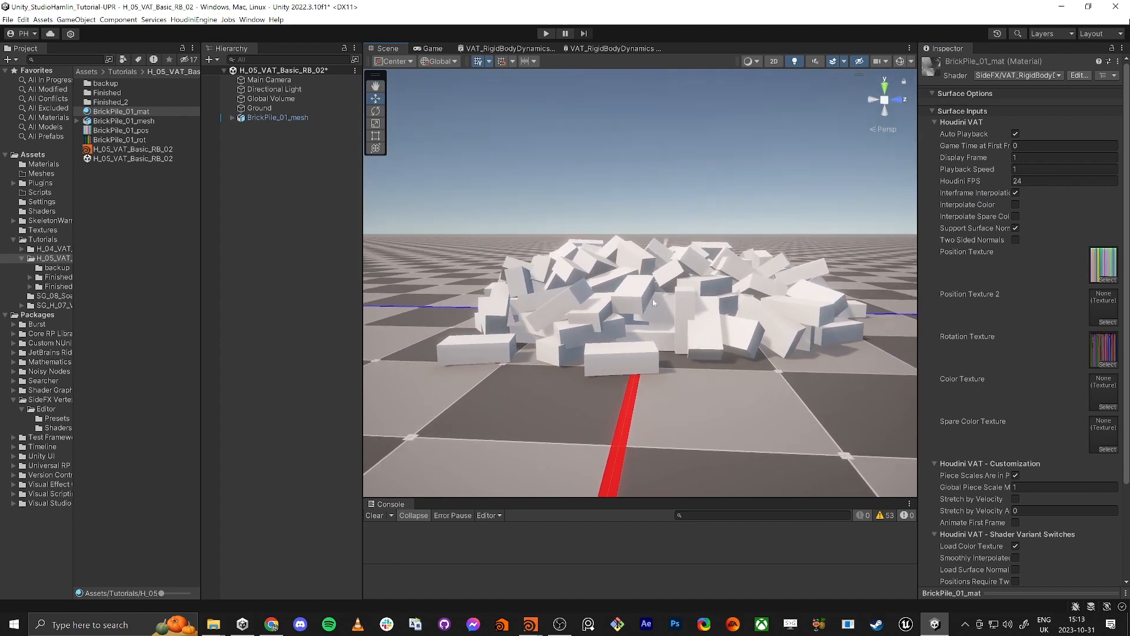